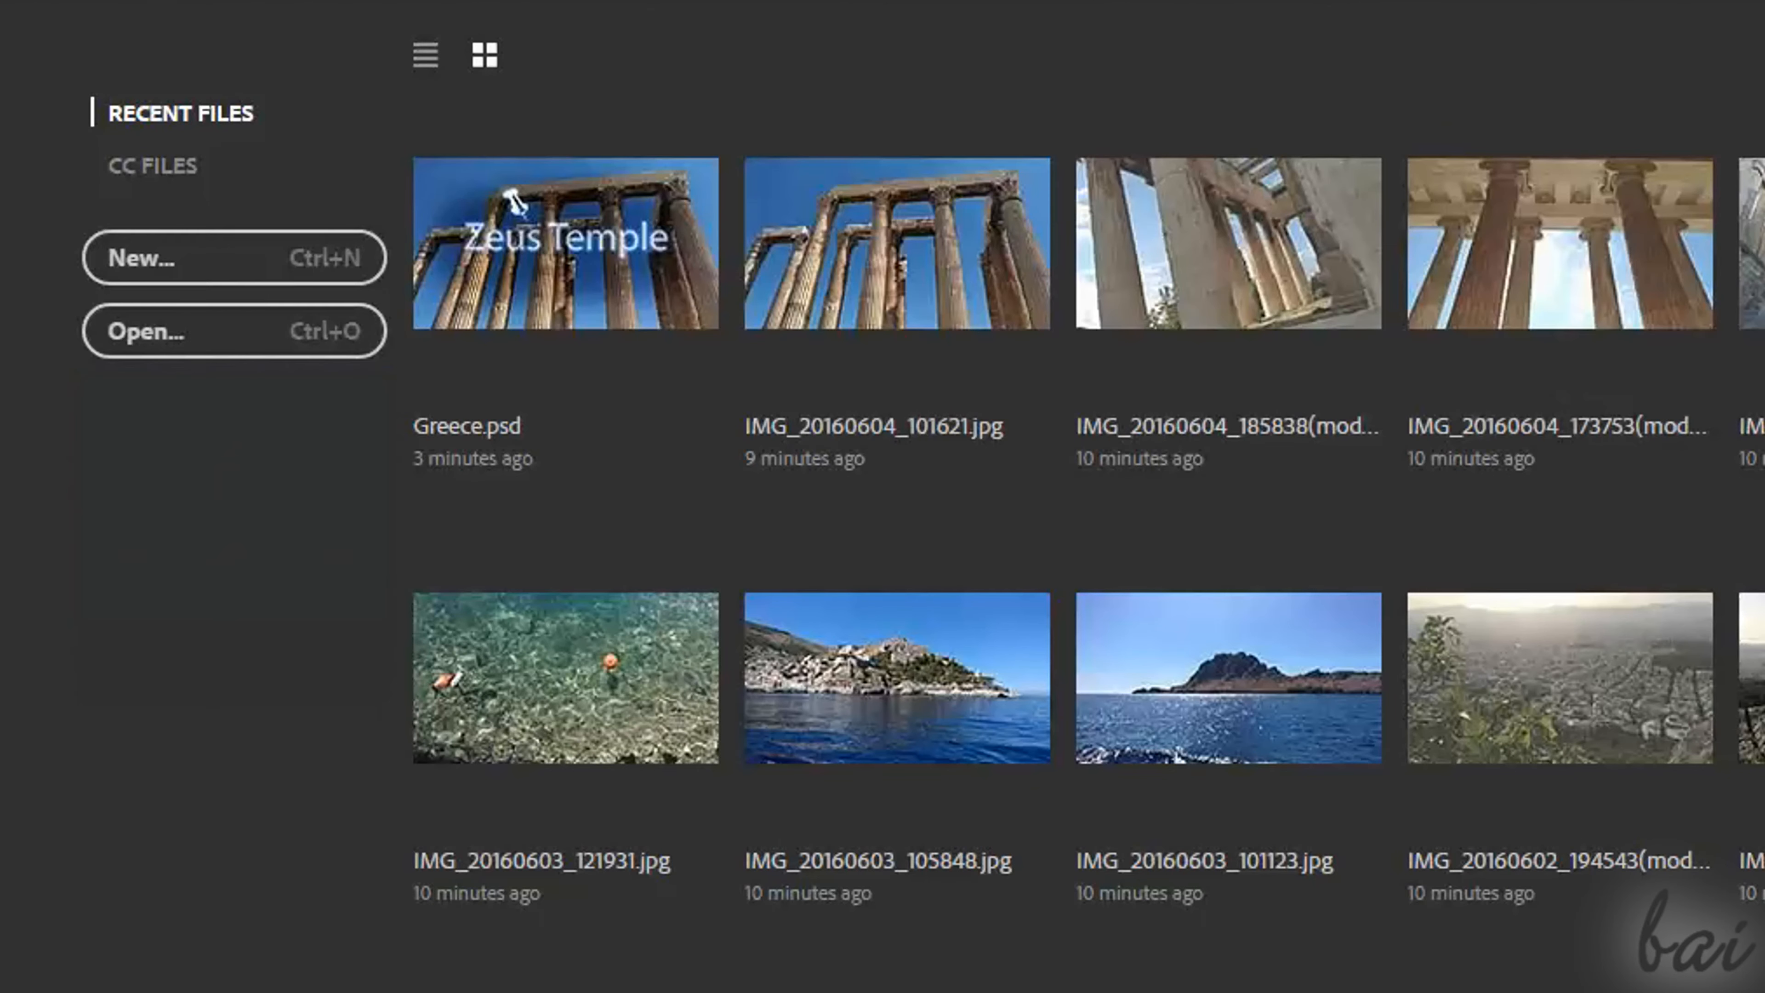
Start a new document and browse the blank preset categories through Film & Video, finishing on the Photo presets.
click(205, 339)
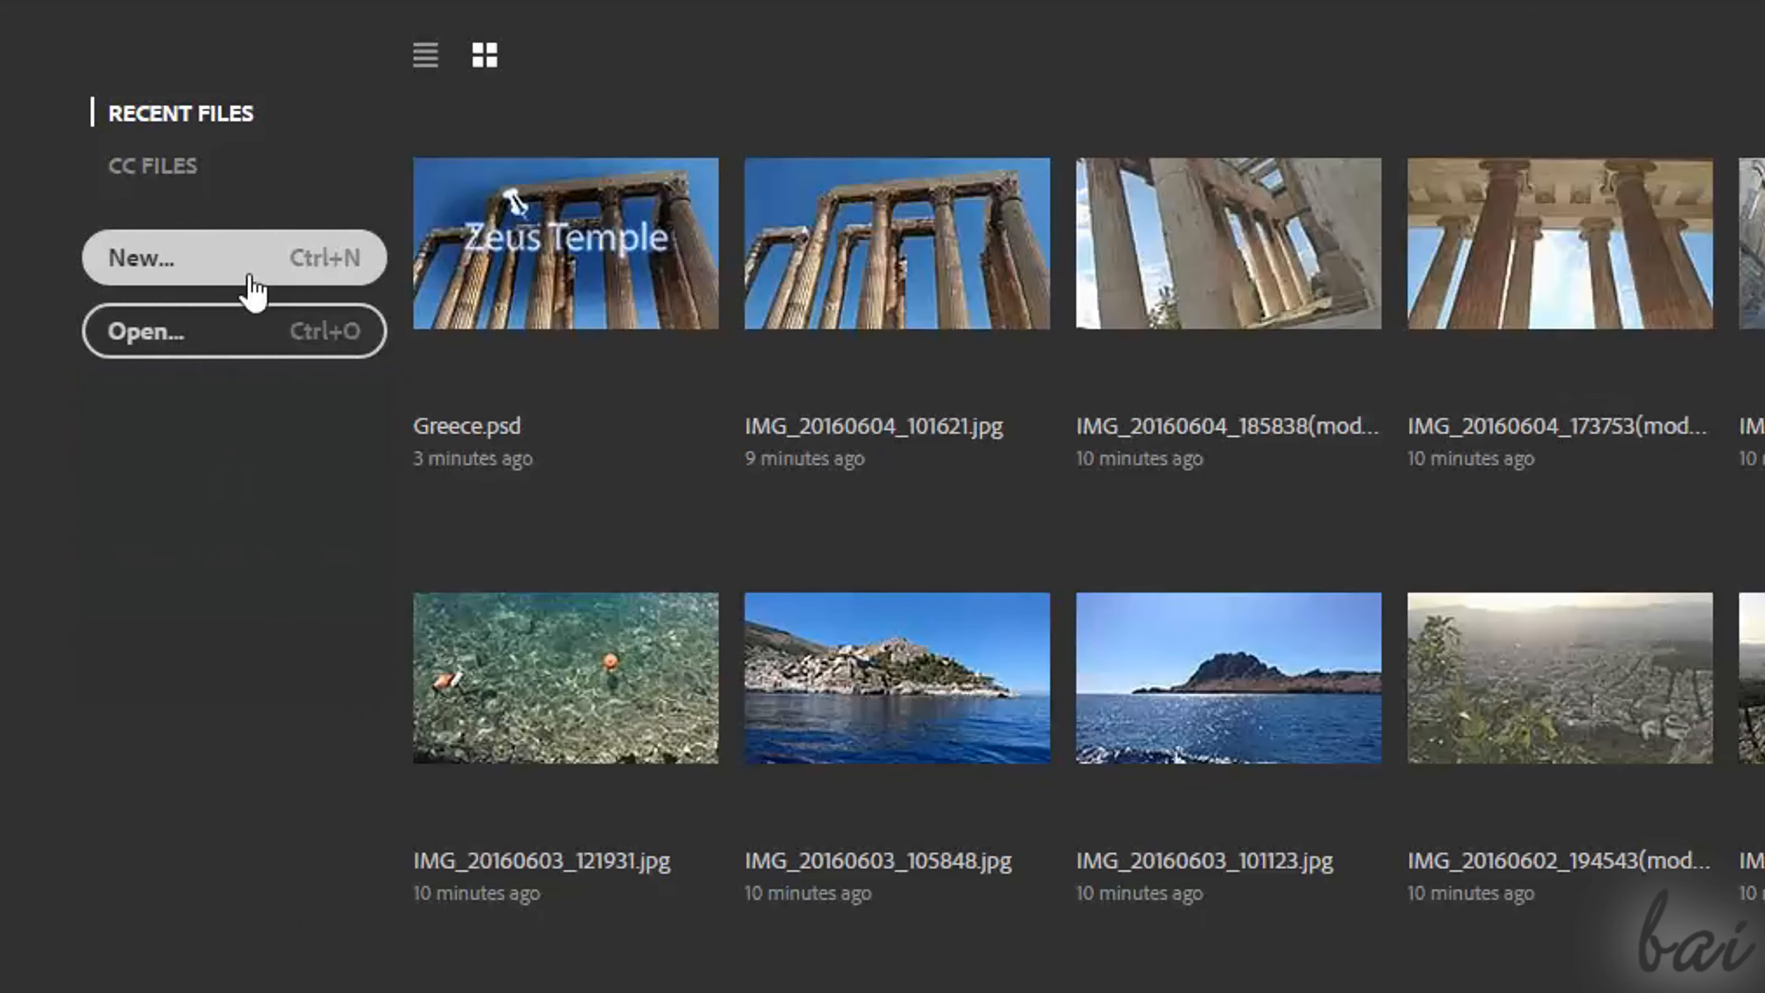
click(252, 285)
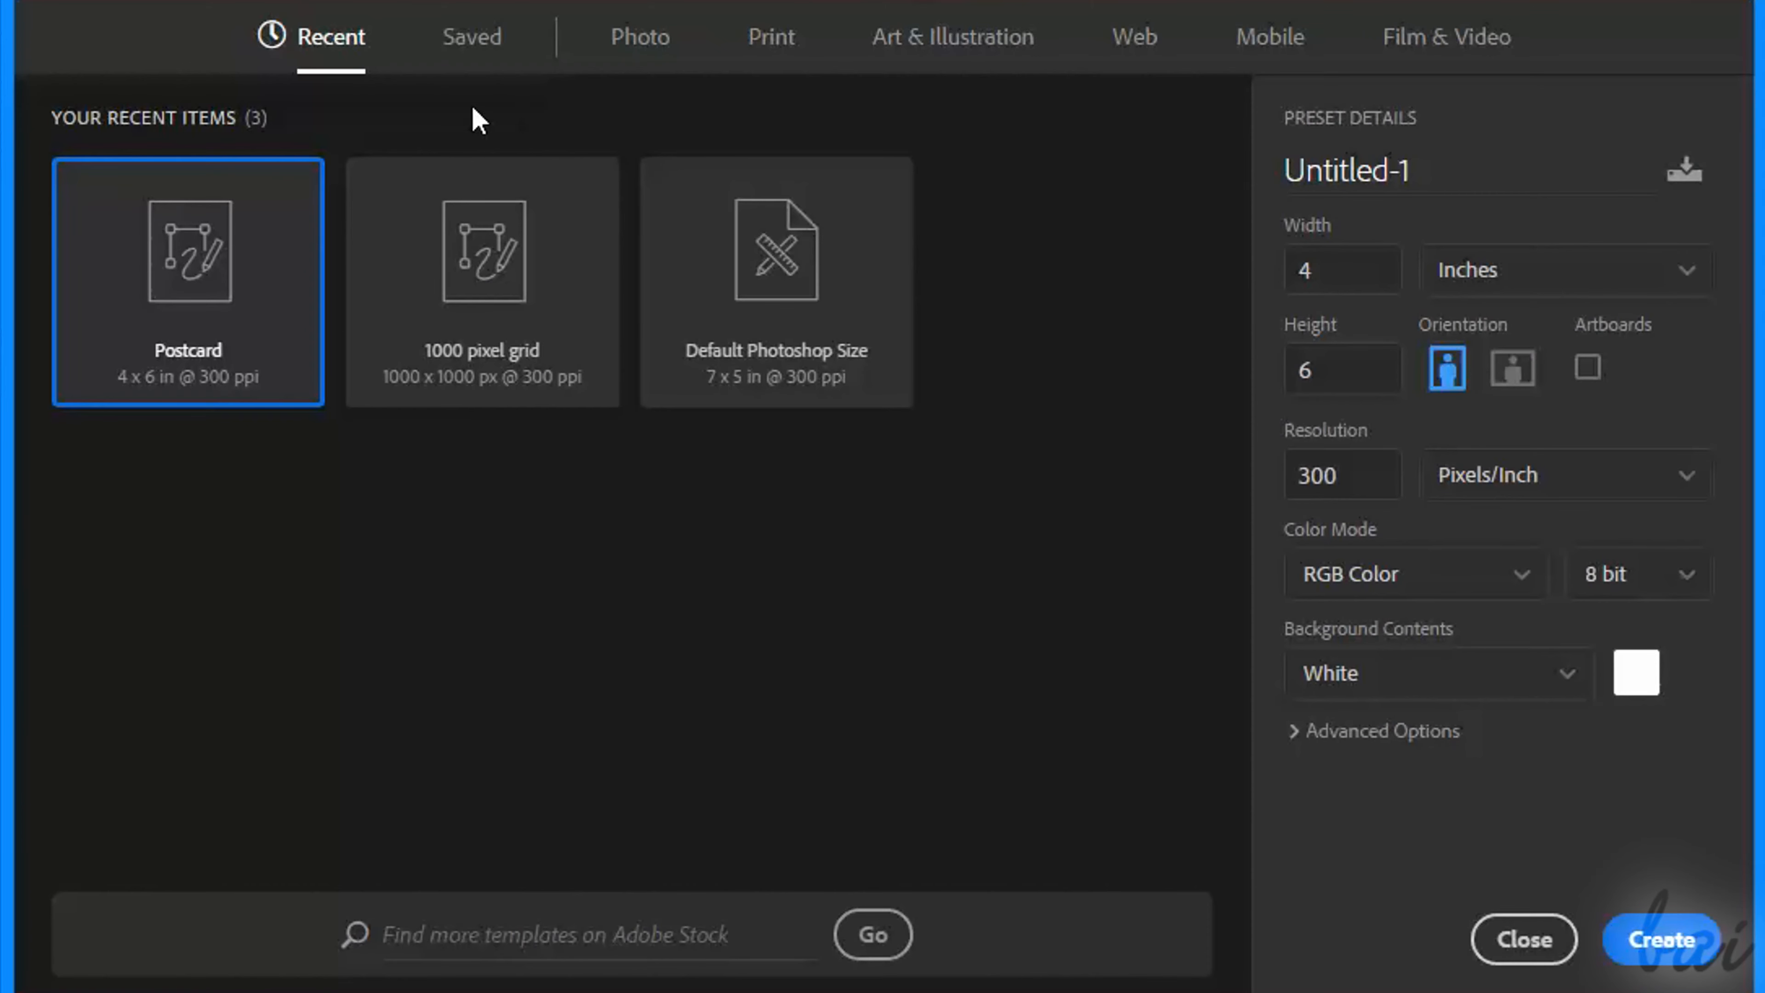
click(642, 50)
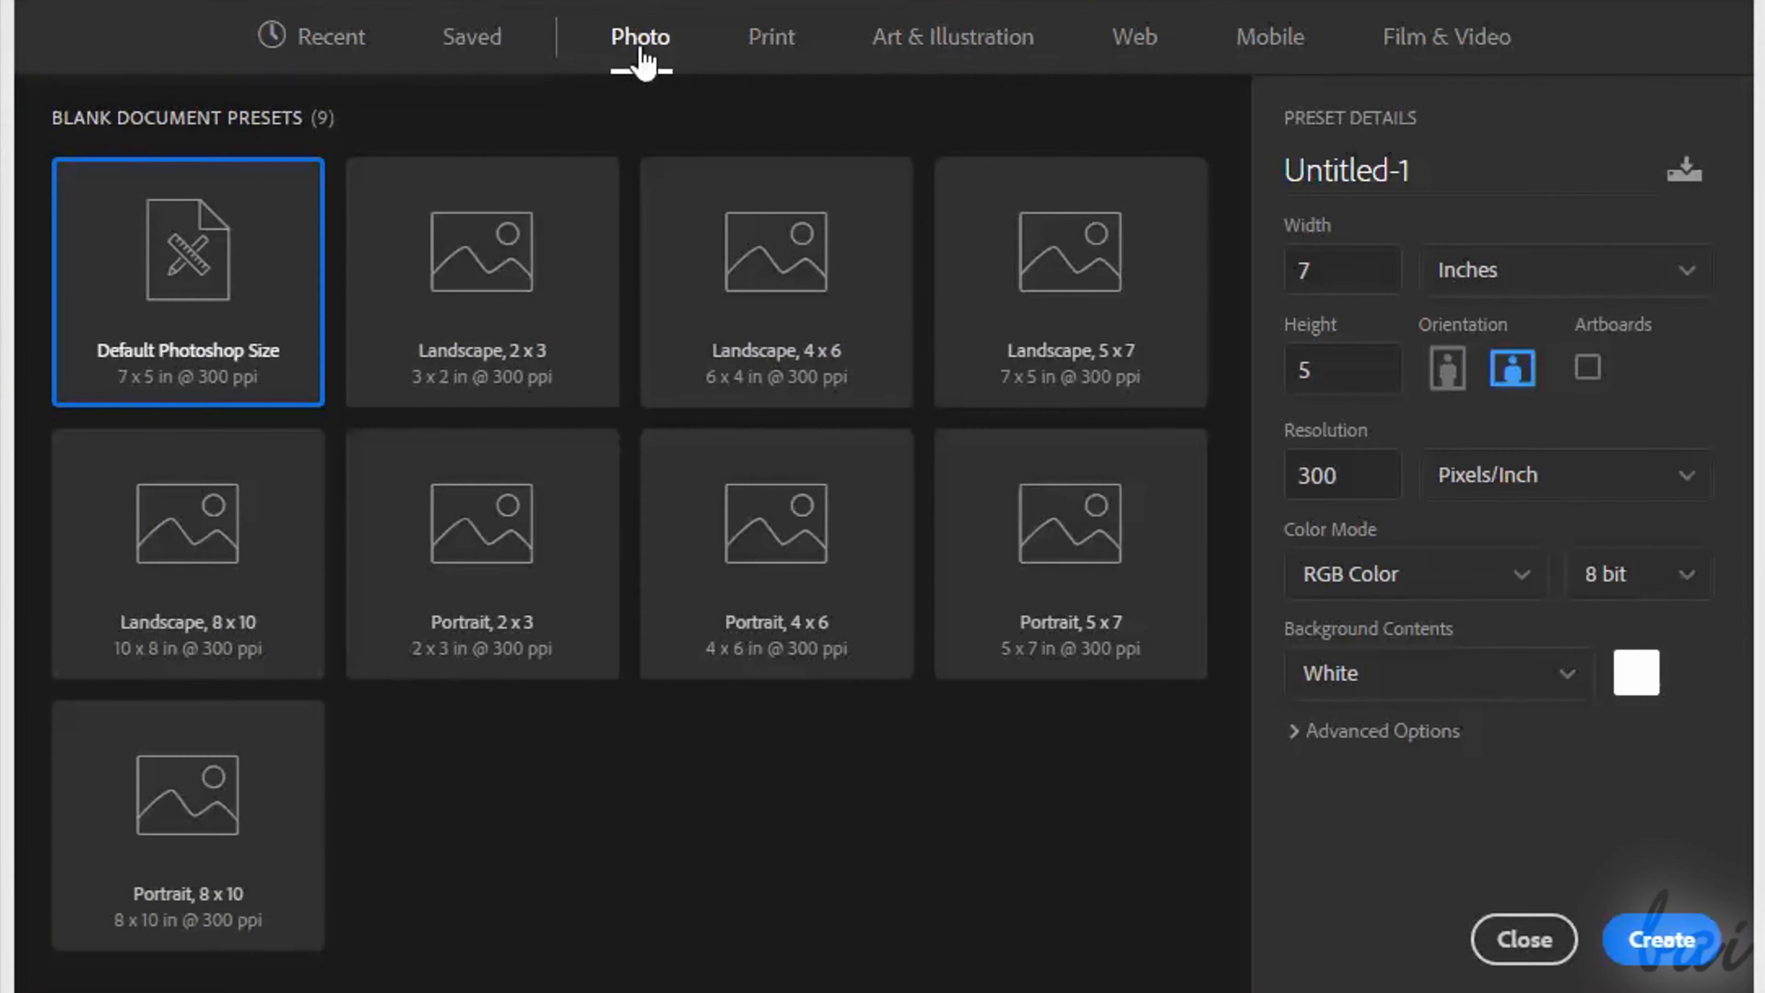
click(768, 53)
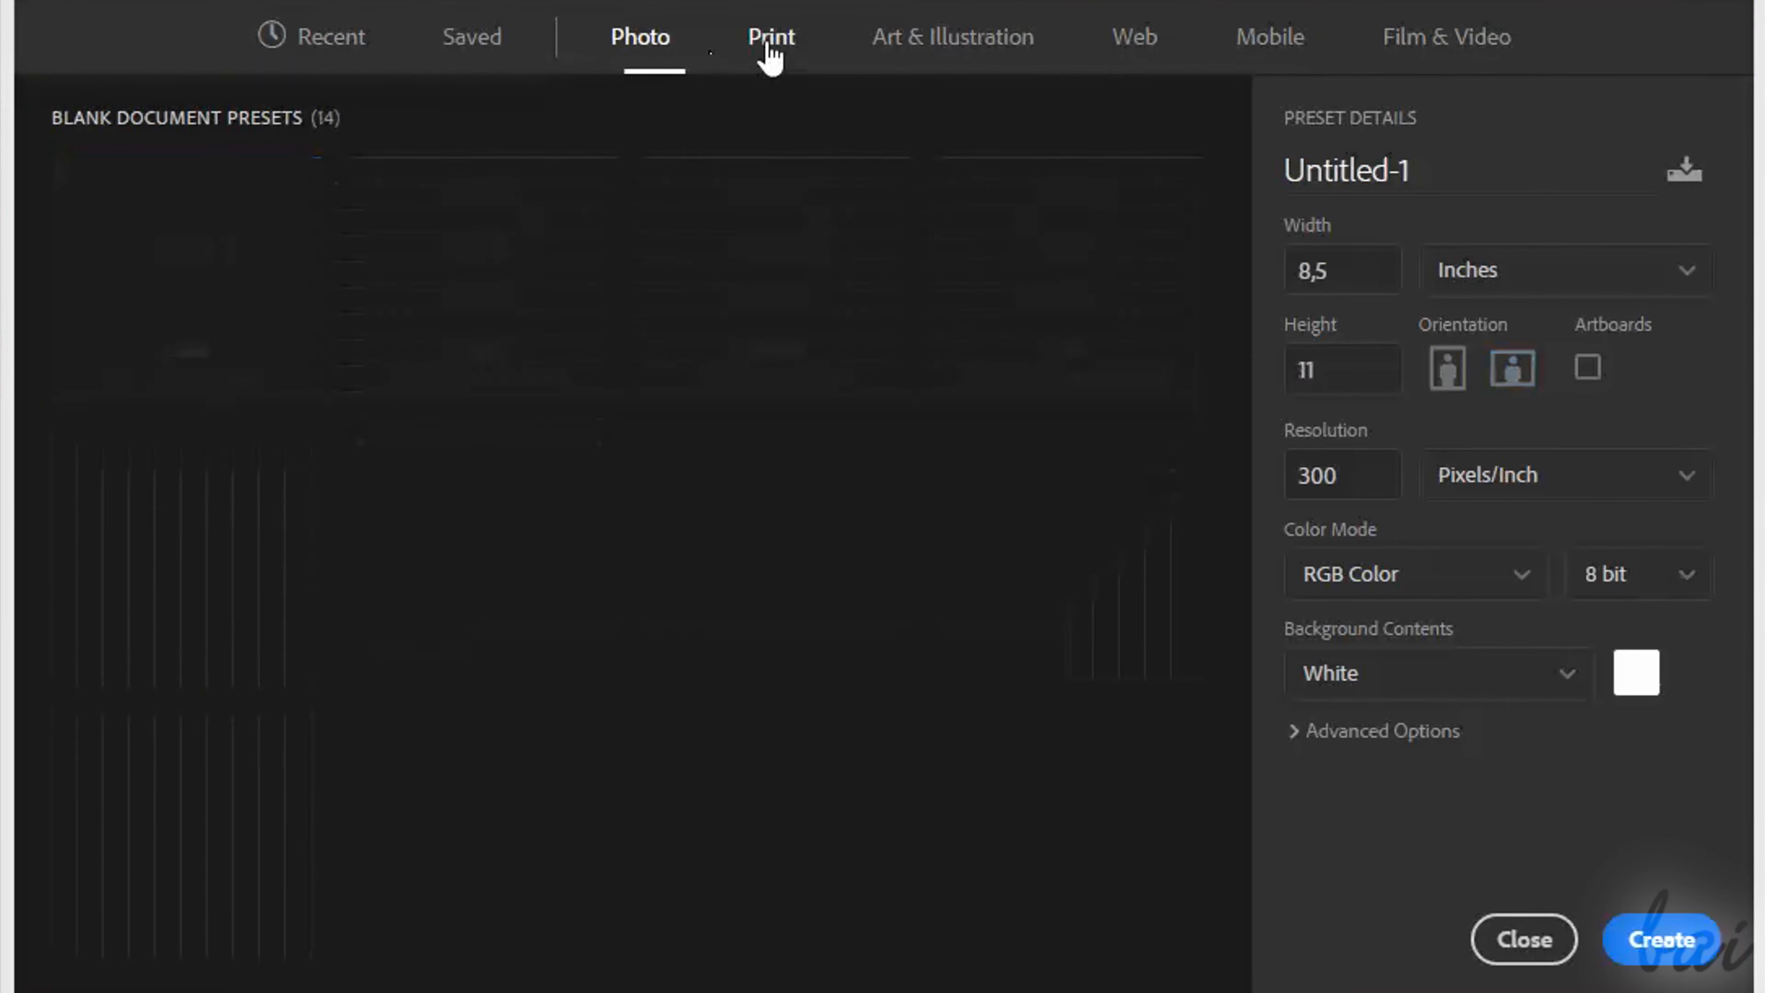
click(972, 53)
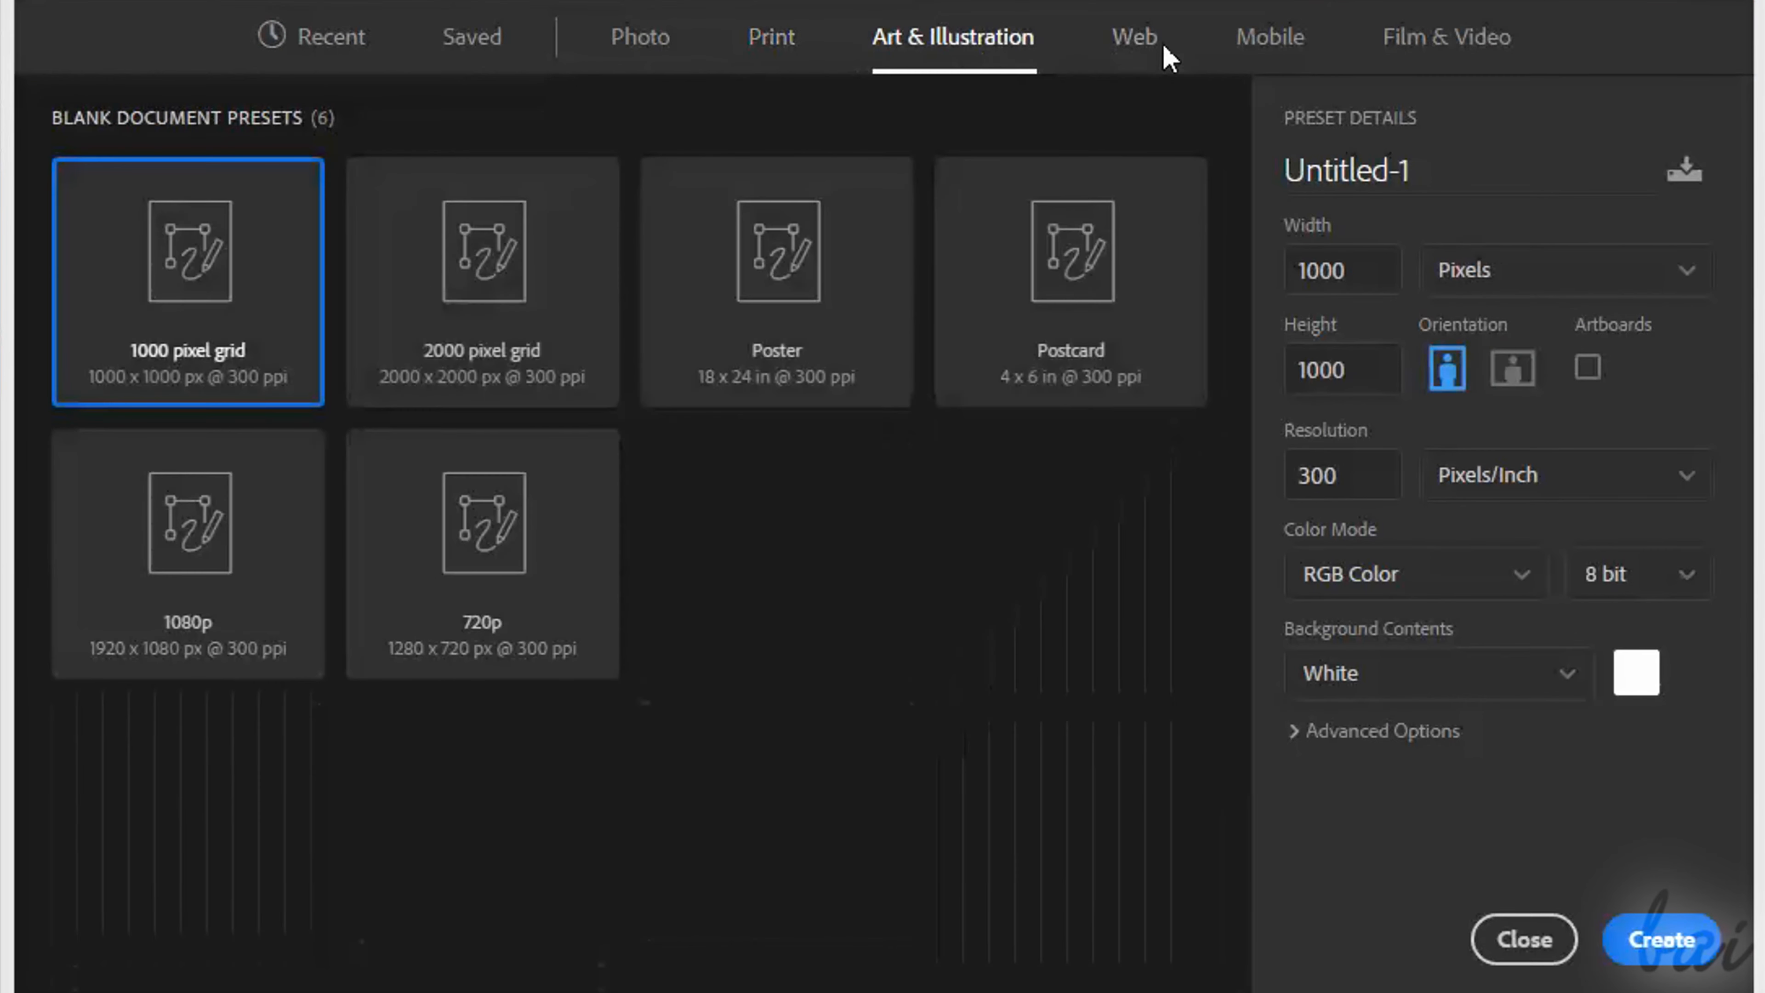
click(1154, 59)
click(1286, 55)
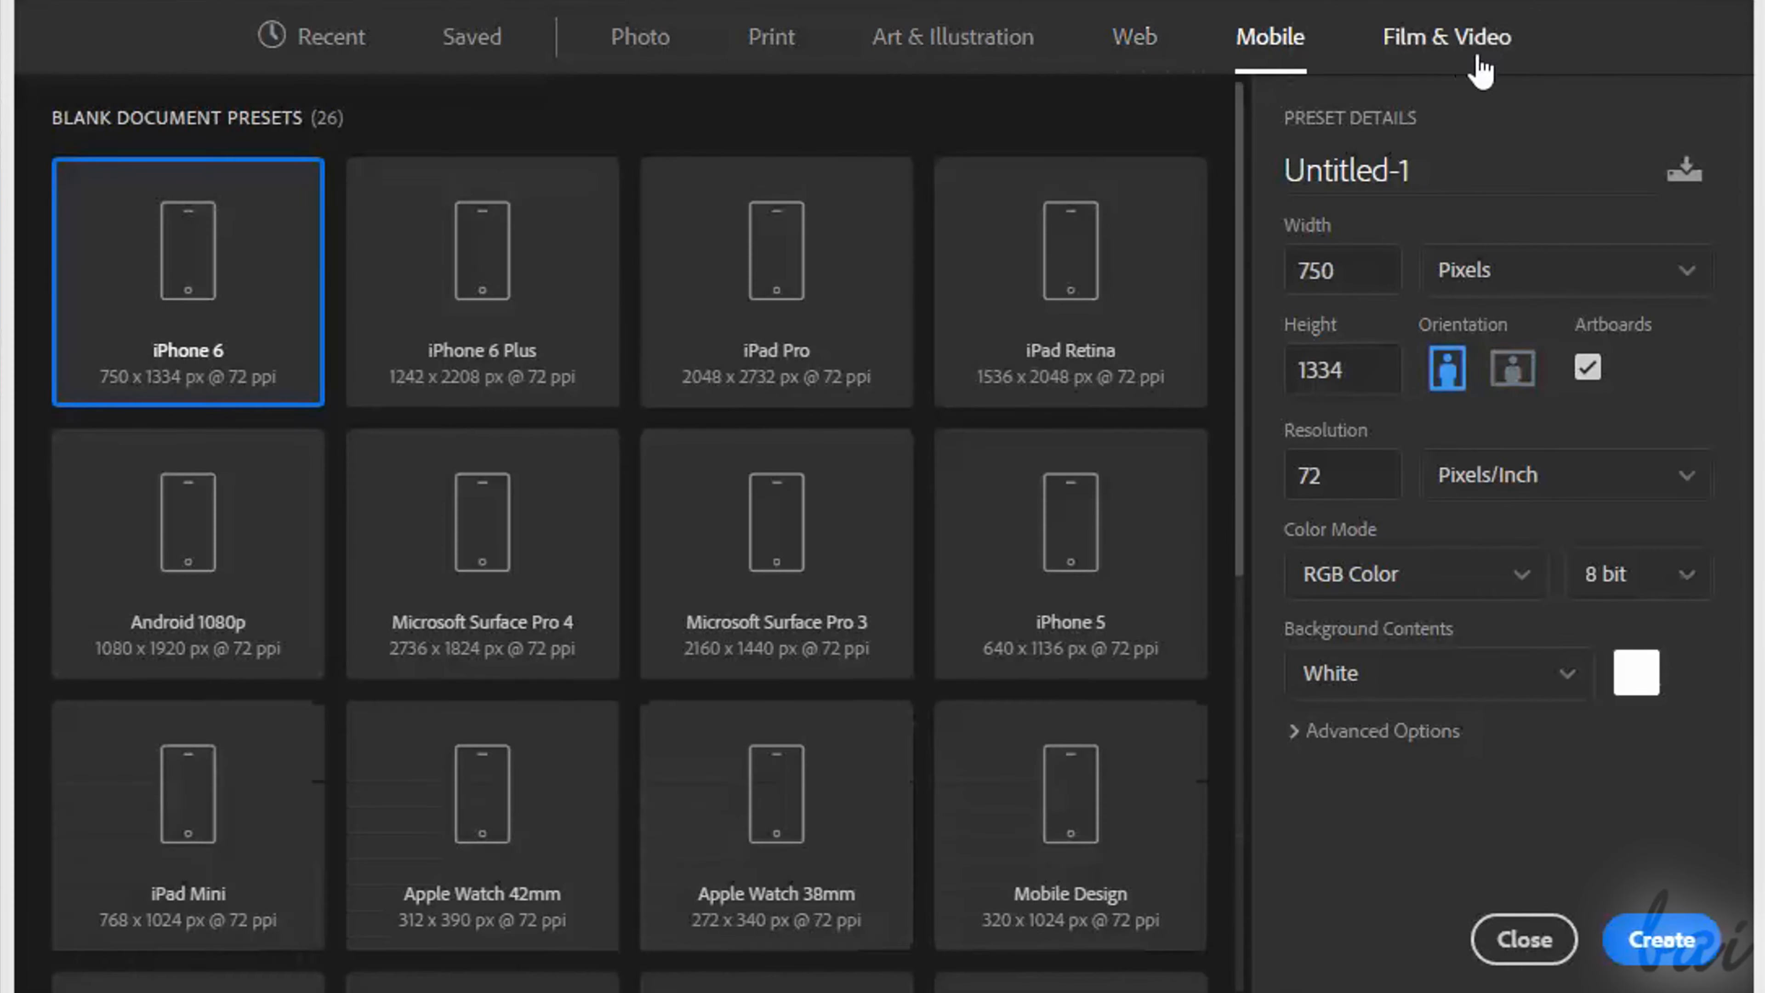
click(1486, 64)
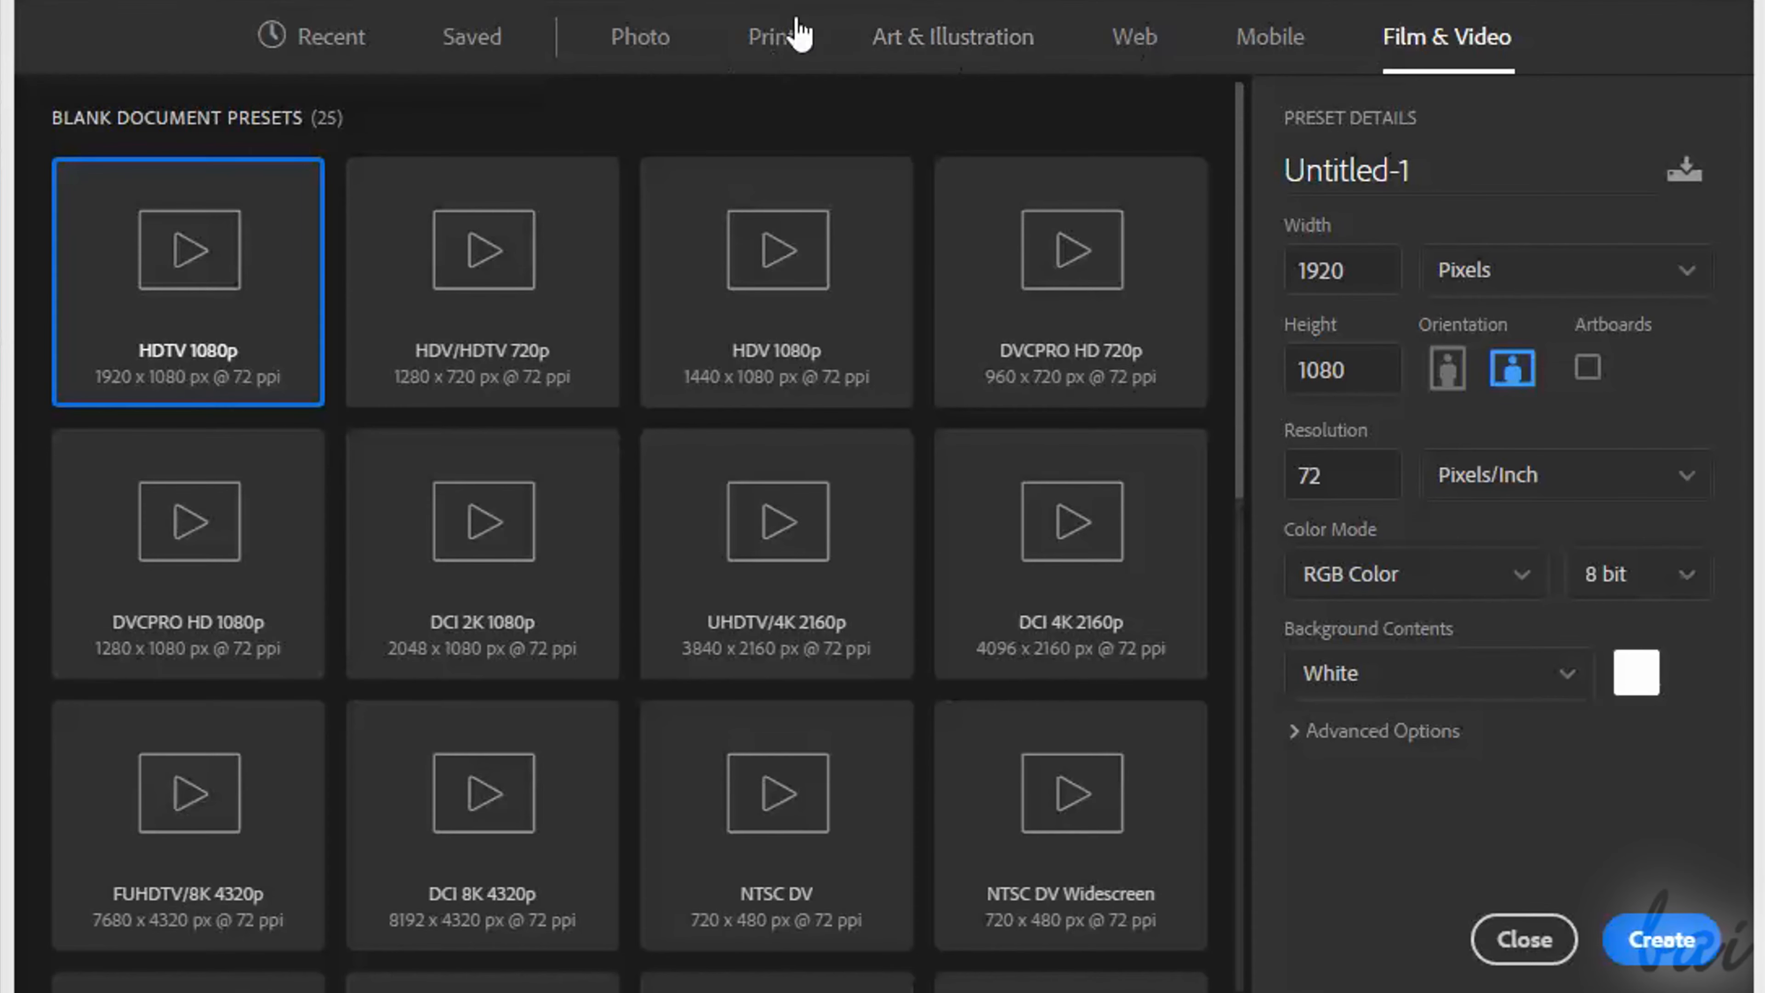
click(782, 56)
click(645, 49)
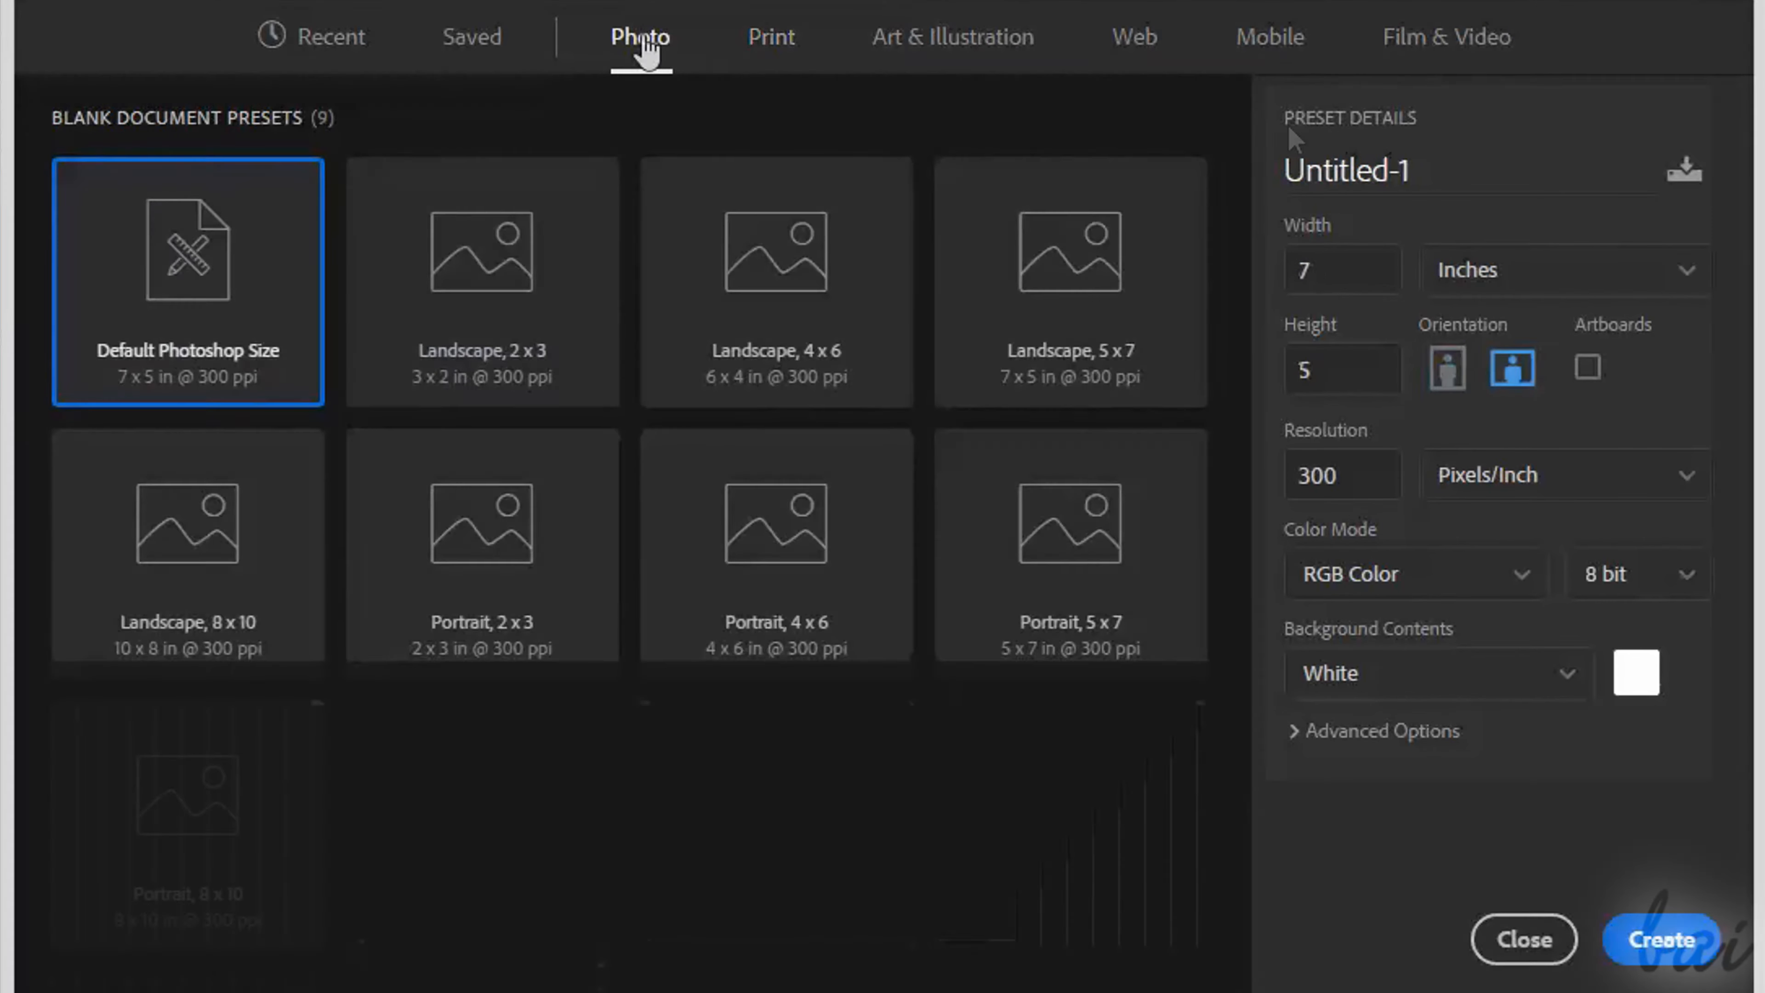
Name the new document MyPreset.
click(1462, 166)
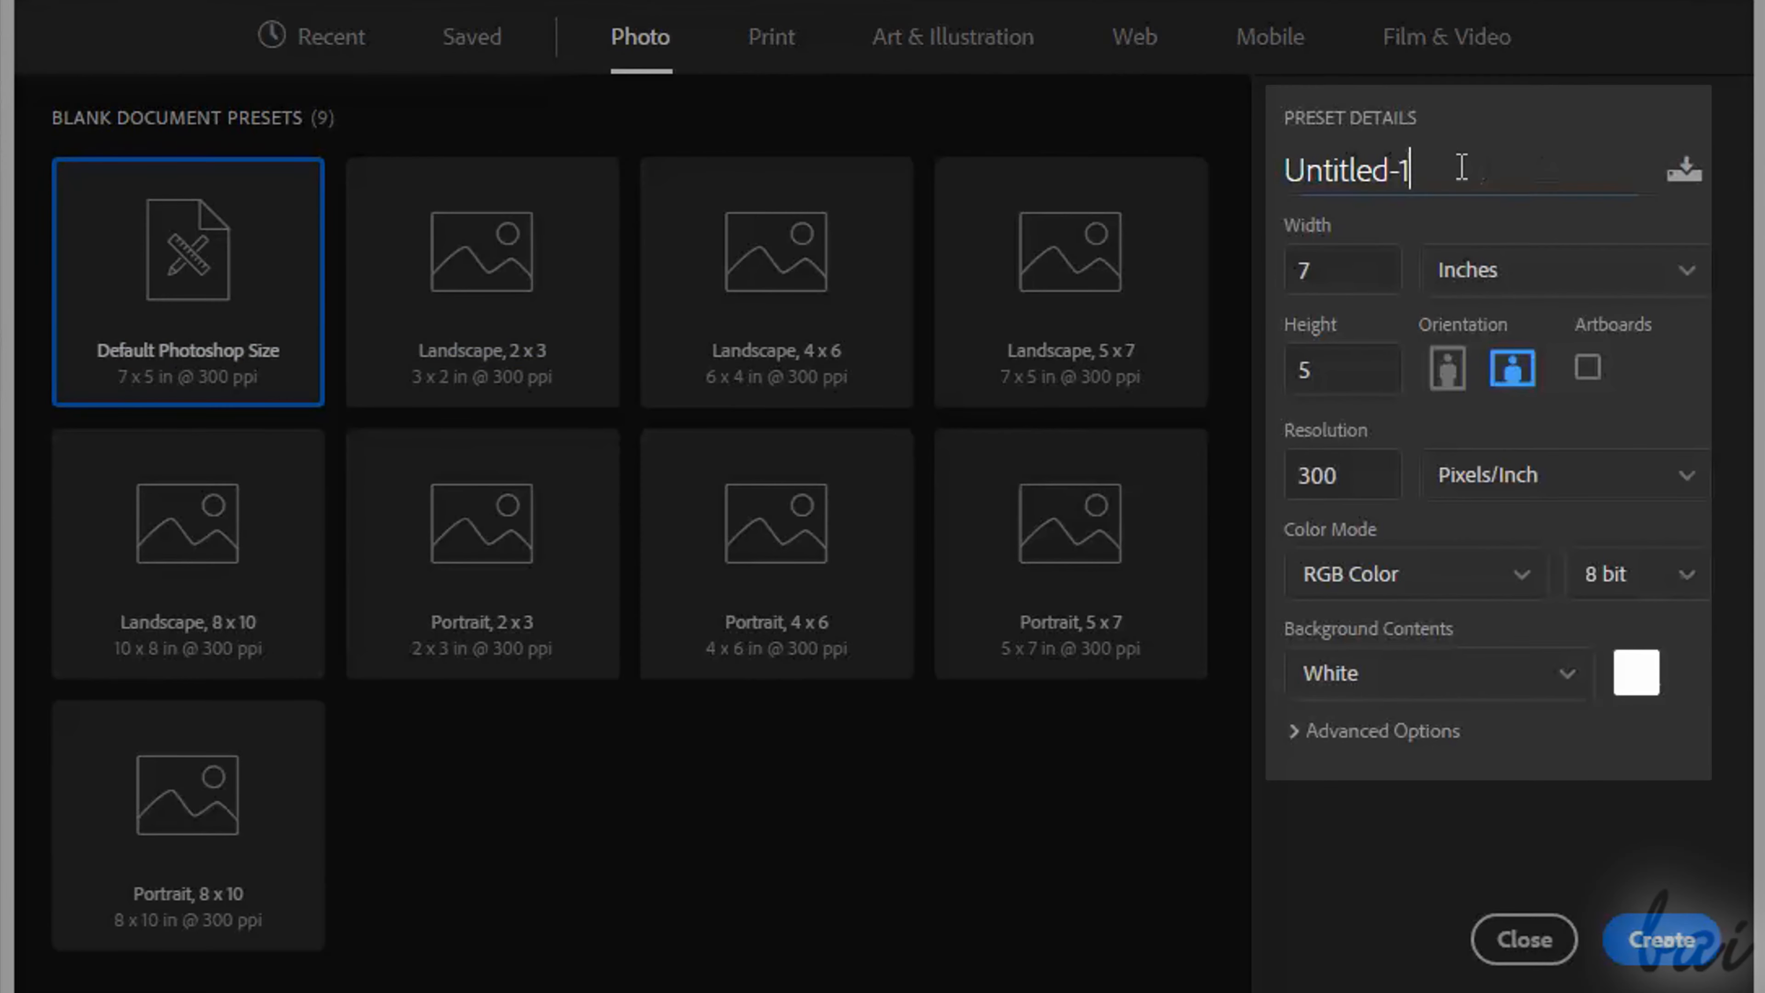
double_click(1461, 165)
text(MyPreset)
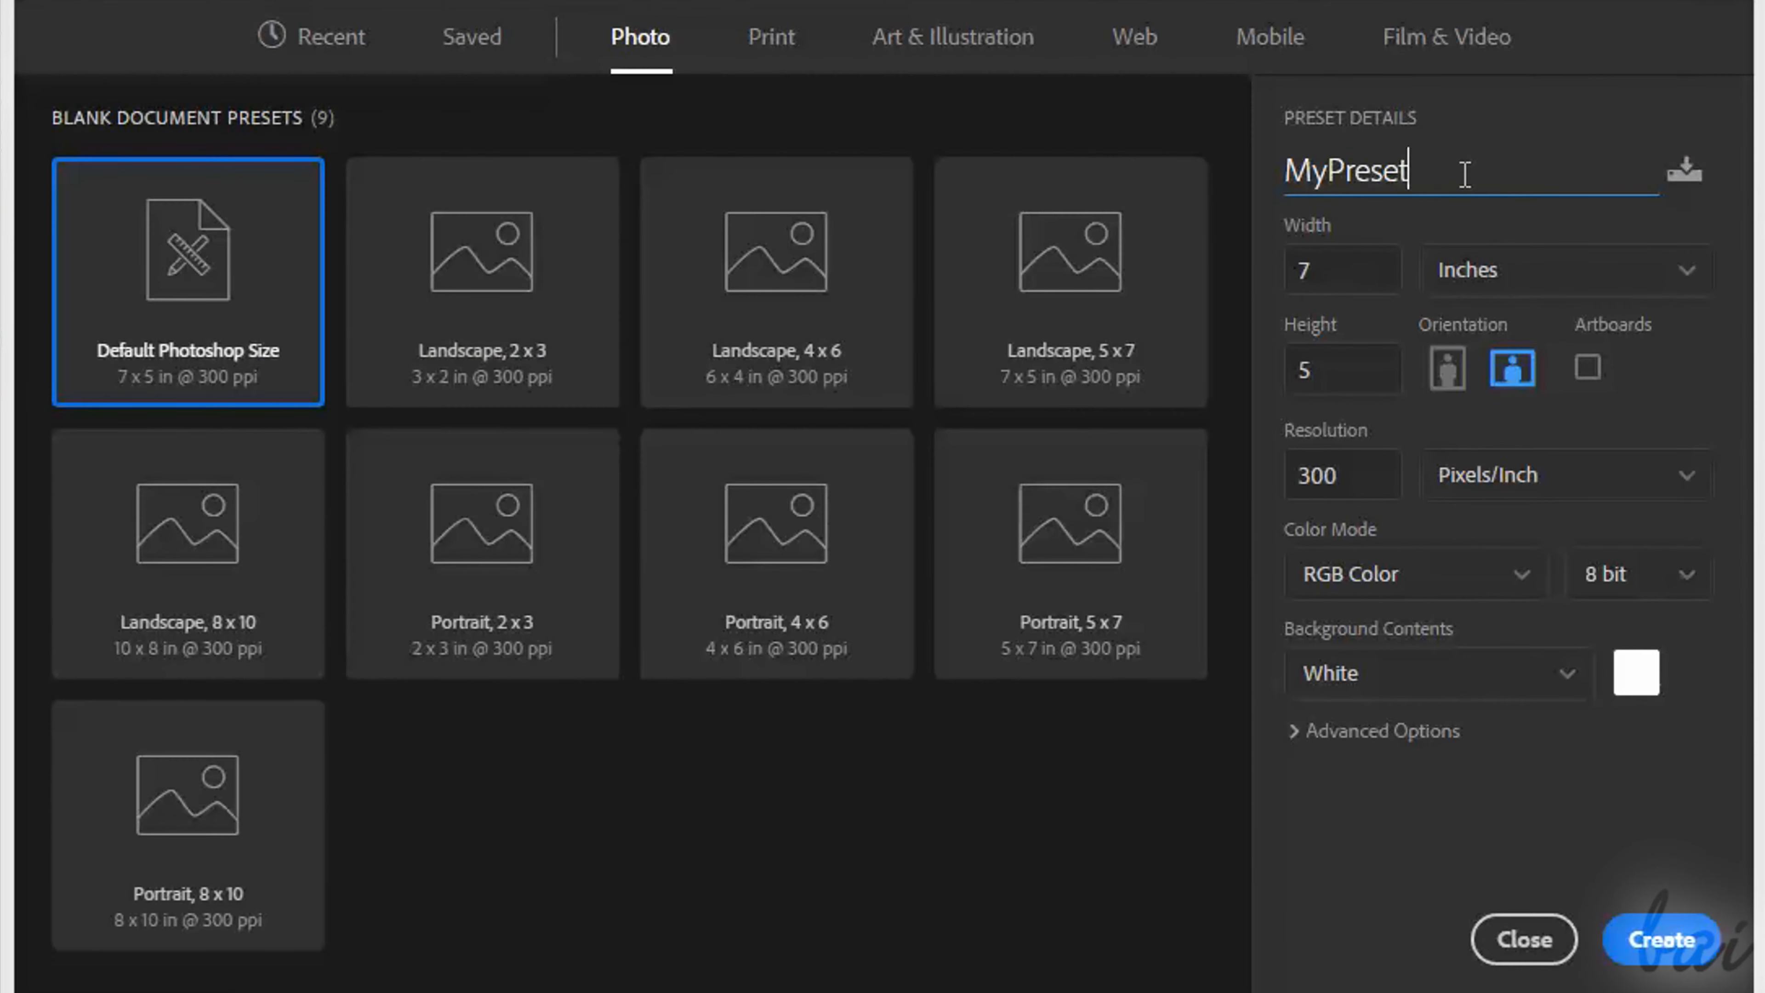
double_click(1502, 171)
Try the portrait orientation for the new document, and return it to landscape.
click(1382, 270)
click(1379, 370)
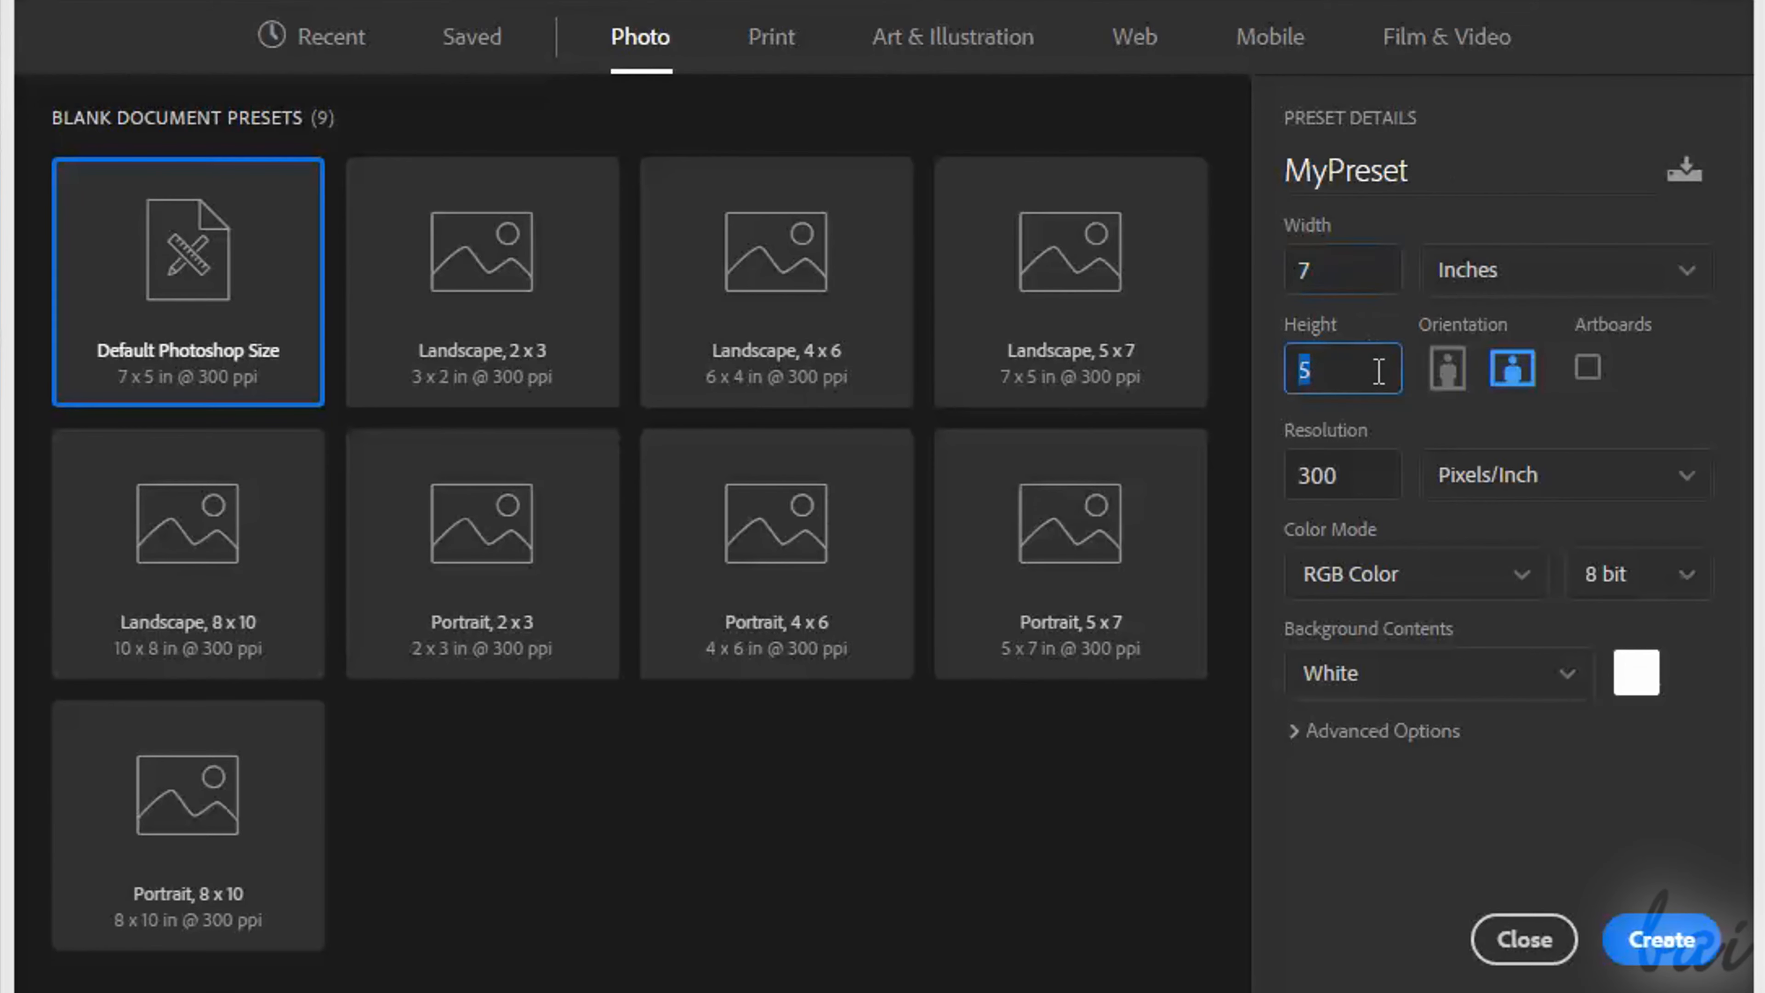
click(1359, 265)
click(1448, 369)
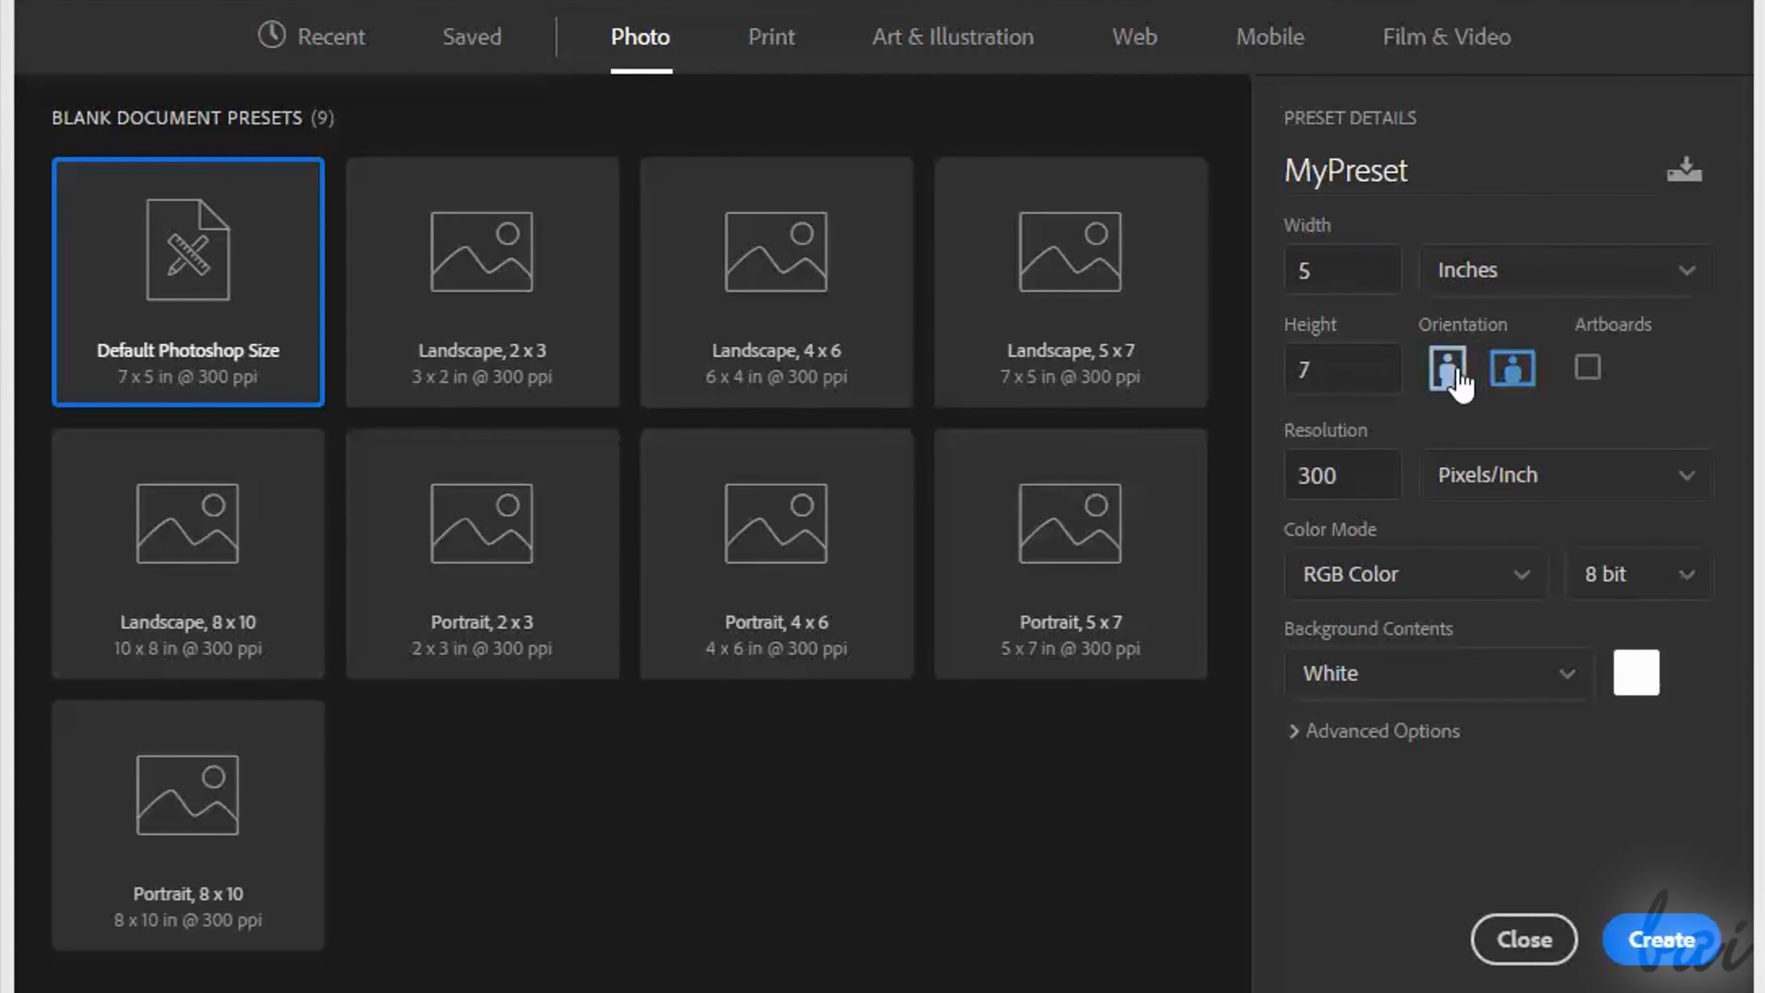
click(1514, 375)
Specify Pixels/Inch as the resolution unit, 8 bit color depth and White background contents for the new document.
click(1390, 494)
click(1539, 483)
click(1543, 520)
click(1696, 575)
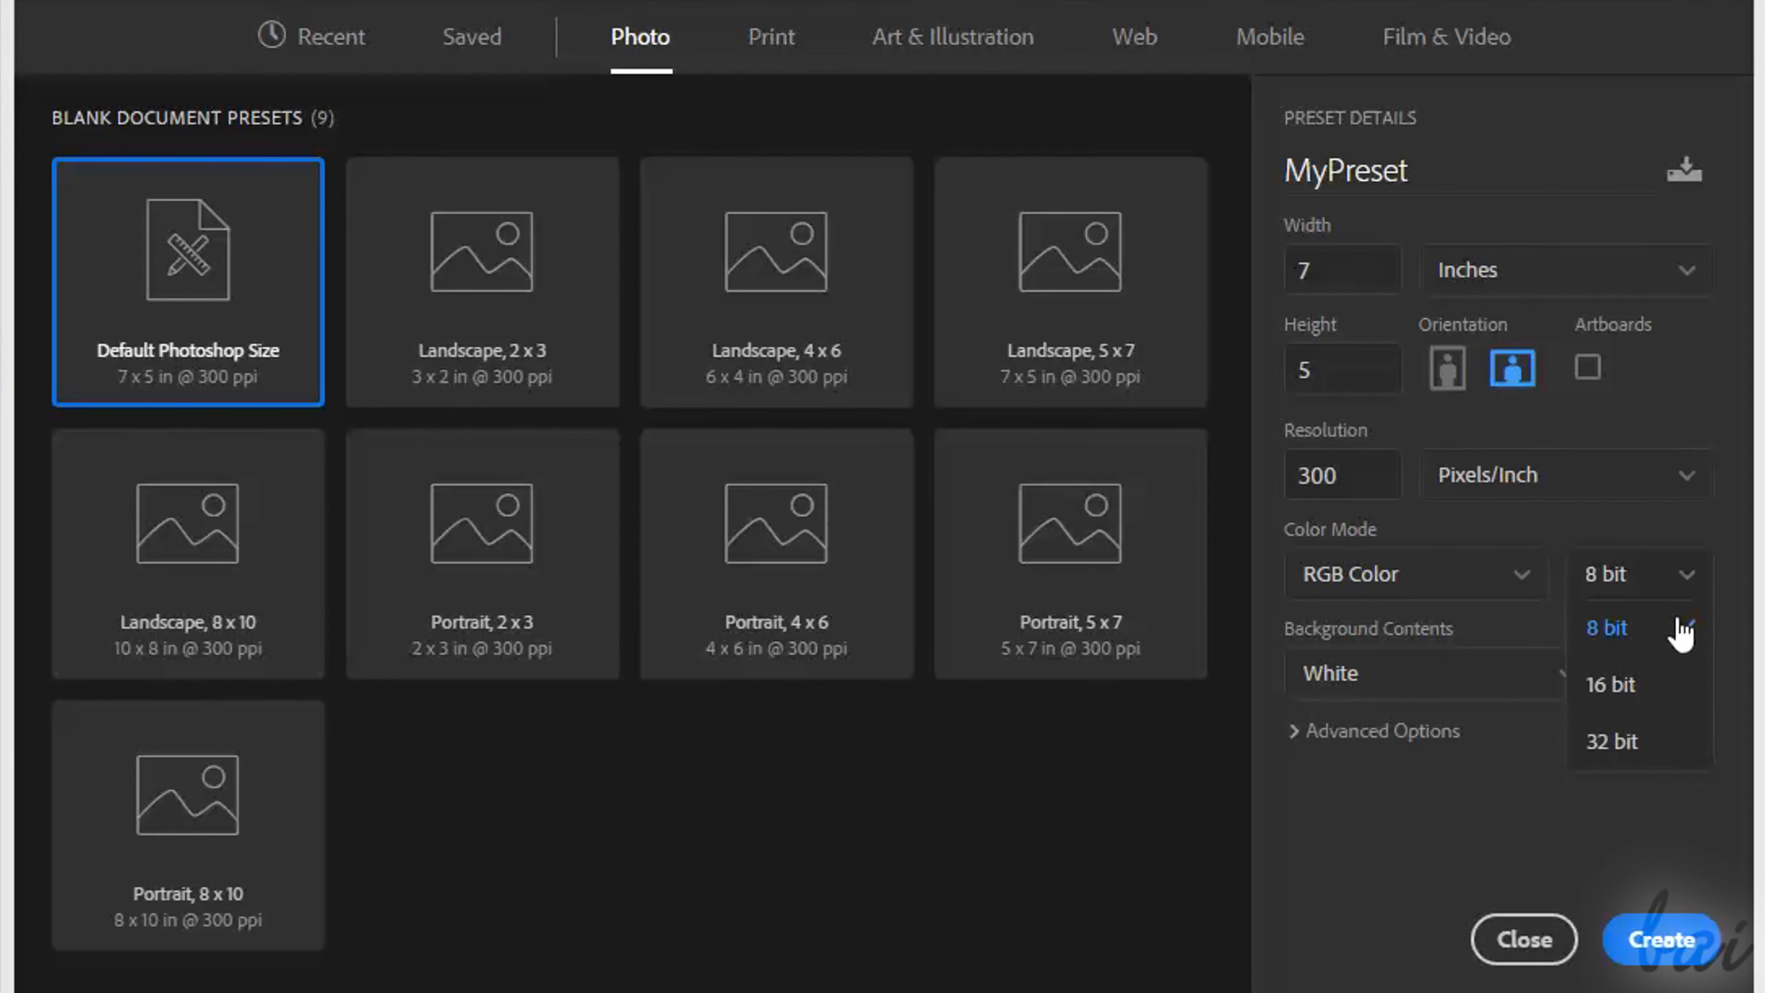
click(1688, 615)
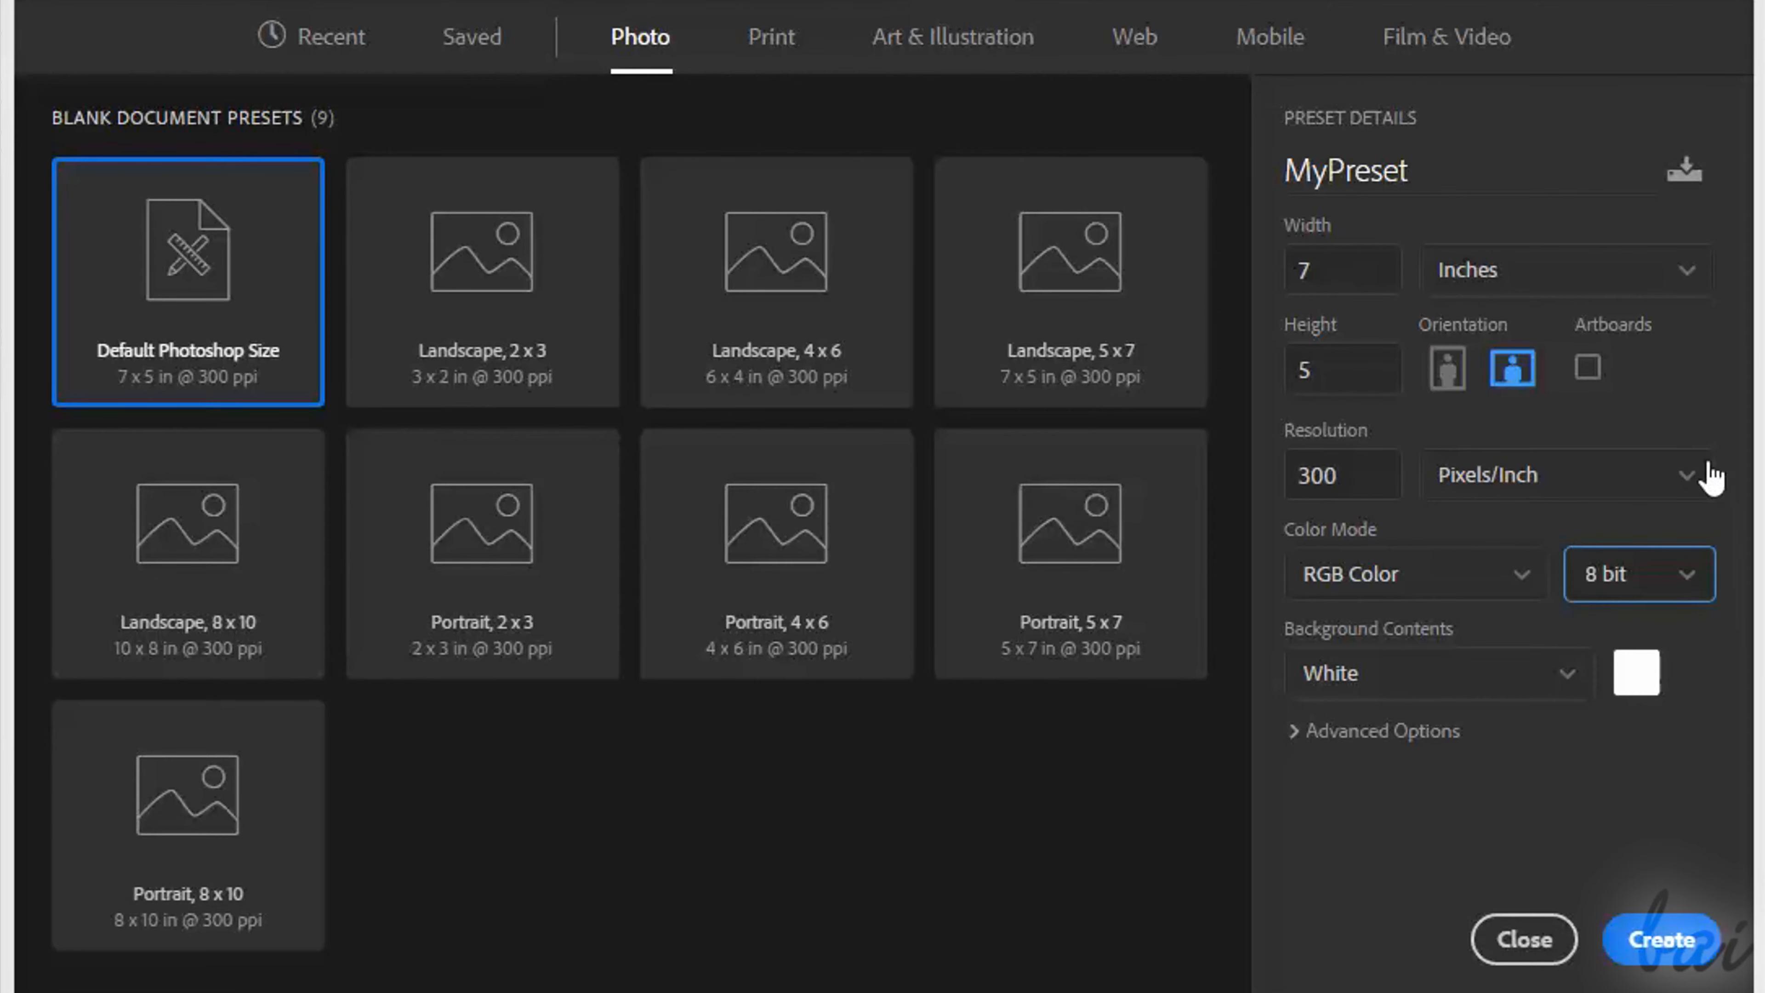
click(1563, 680)
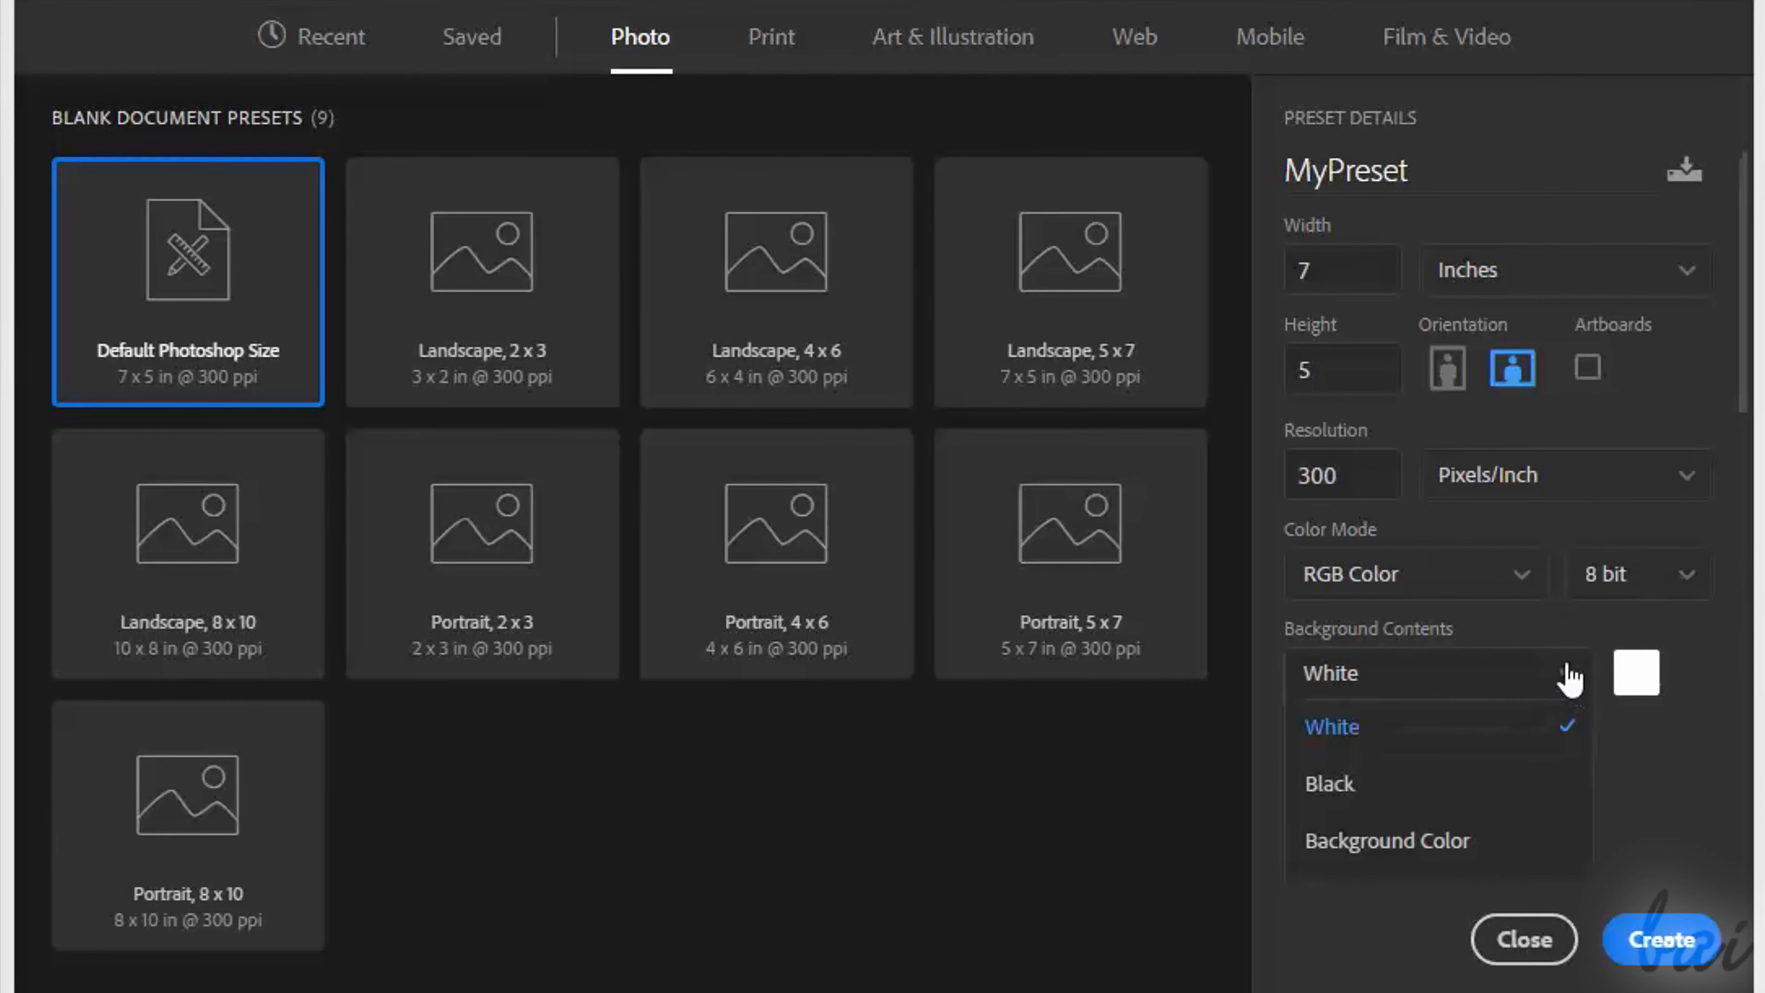
click(1397, 744)
click(1636, 673)
click(655, 494)
click(723, 465)
click(727, 612)
key(Escape)
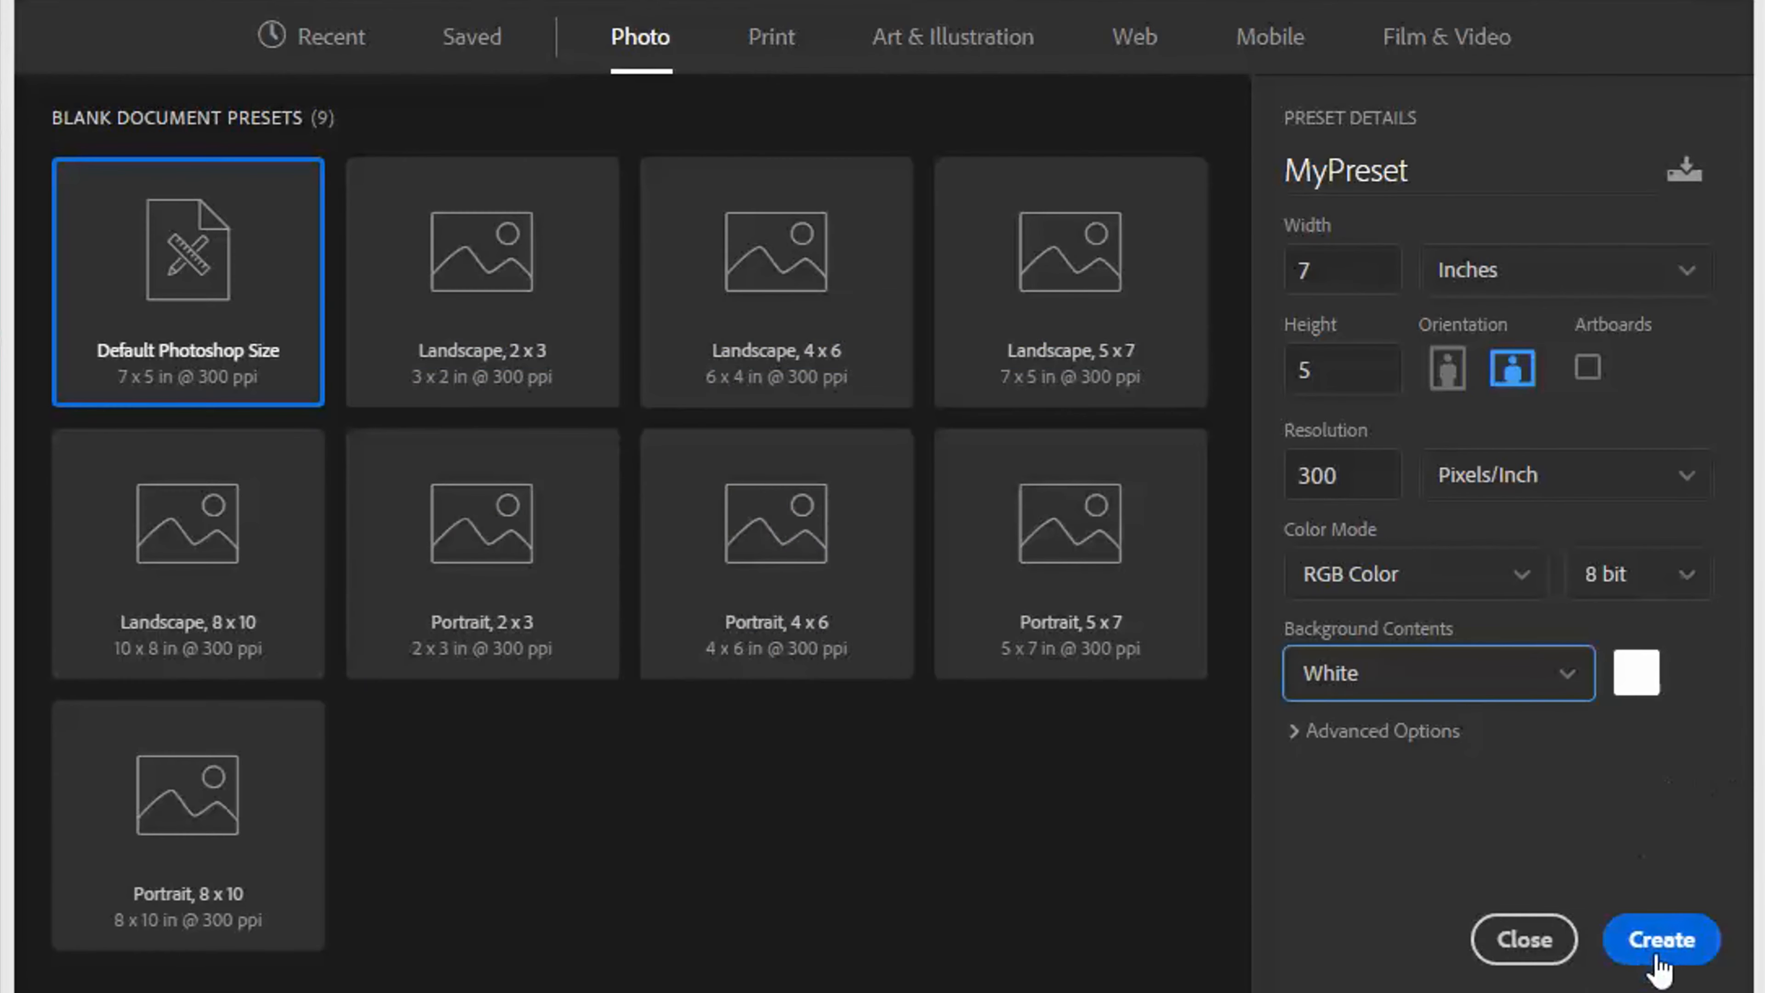
Create the document and paint a freehand Brush stroke across the upper half of the blank canvas.
click(1648, 940)
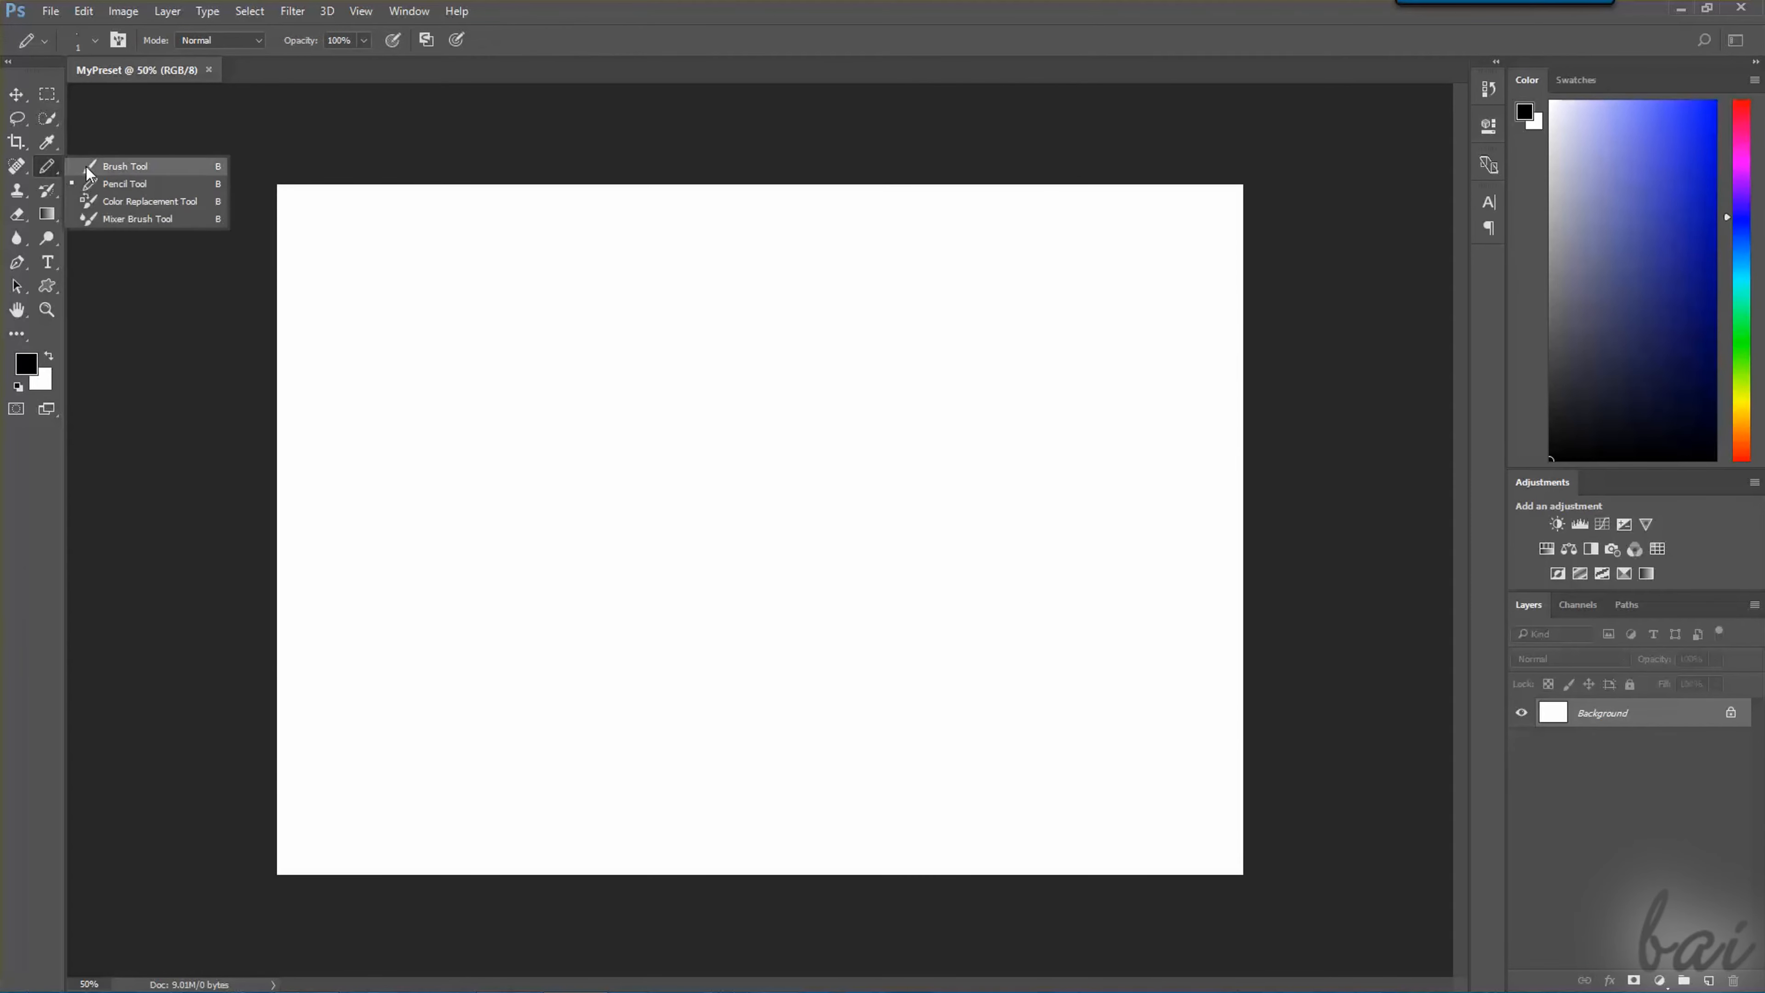
click(91, 173)
mouse_move(404, 463)
mouse_down()
mouse_move(501, 395)
mouse_move(721, 417)
mouse_move(922, 379)
mouse_move(1108, 418)
mouse_up()
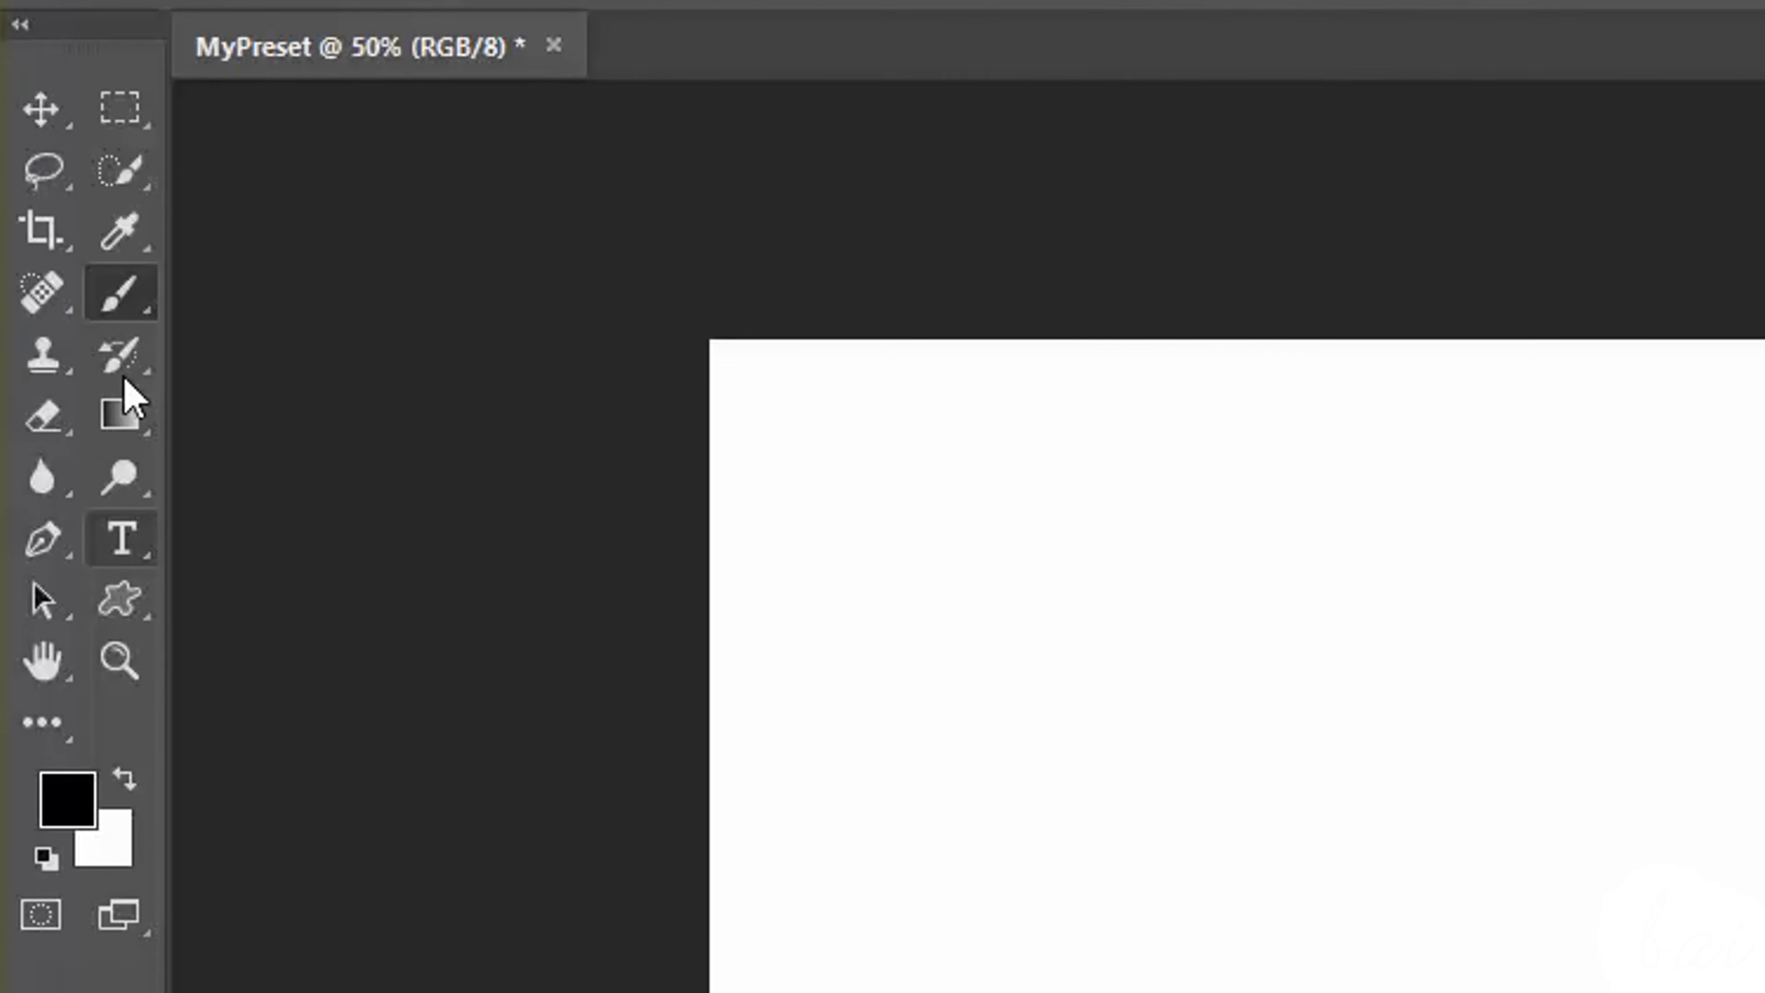
Try cropping the canvas inward from its upper-left corner, cancel that crop, and apply one reduced to a narrow vertical strip.
click(40, 243)
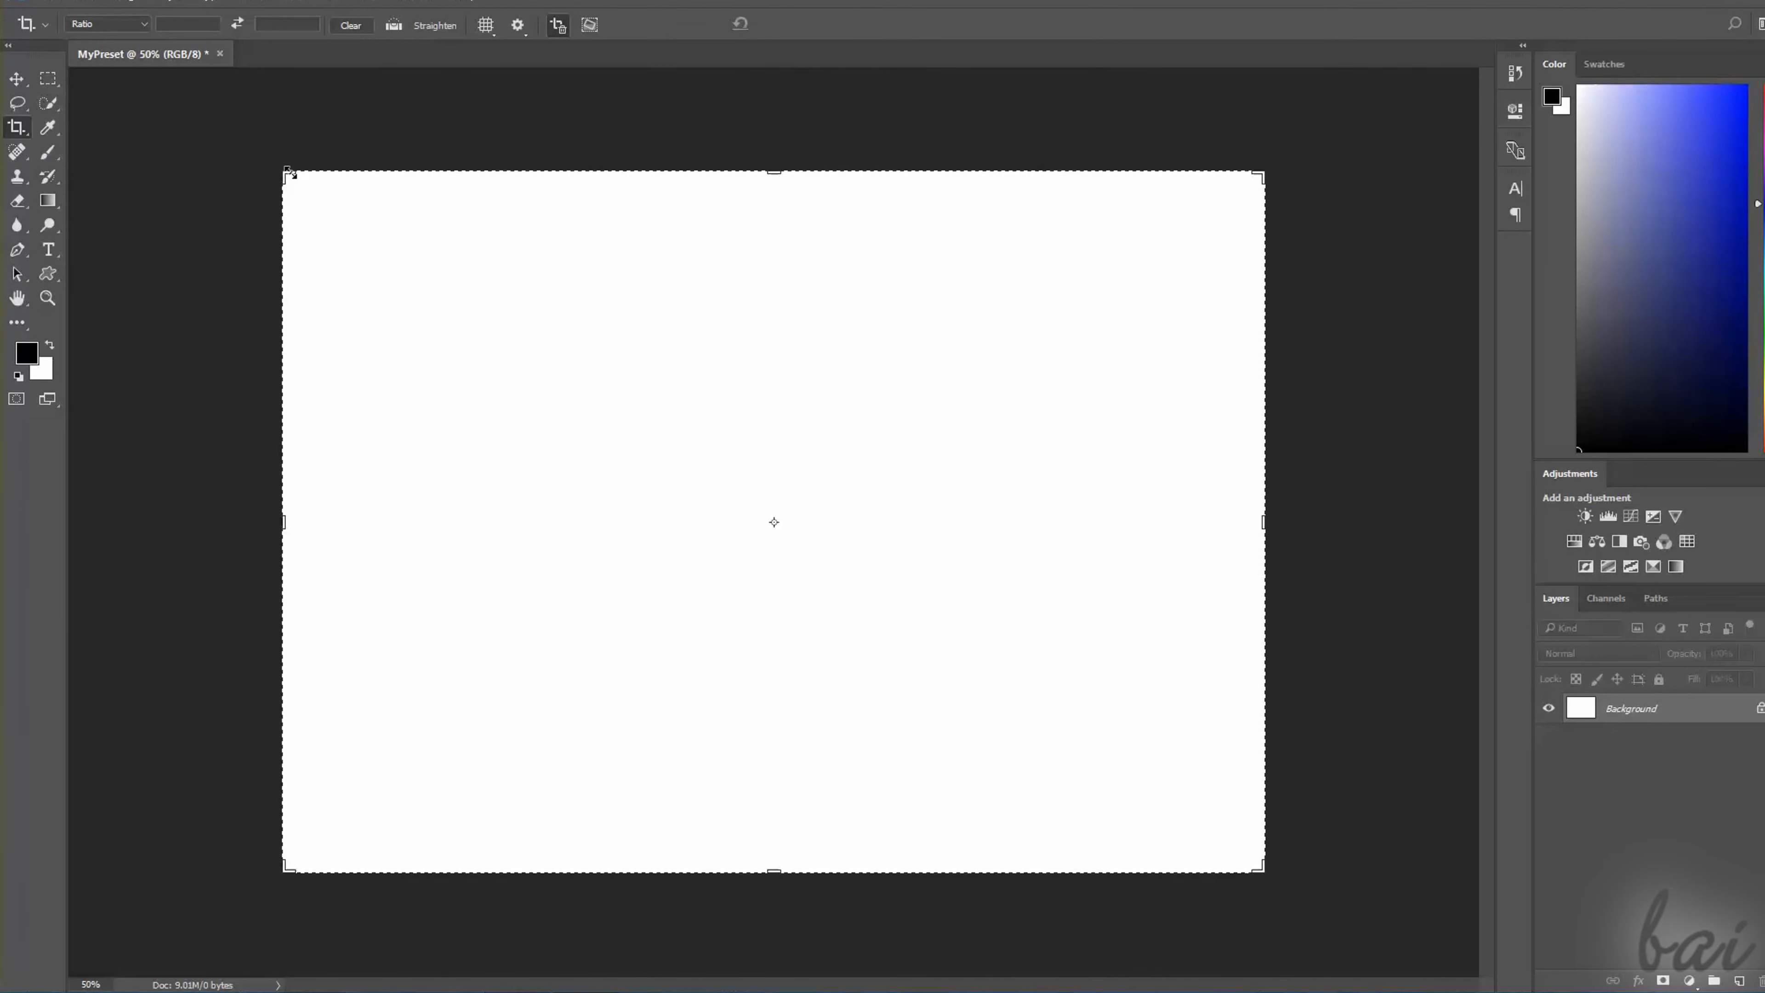
click(290, 173)
drag(287, 174, 611, 256)
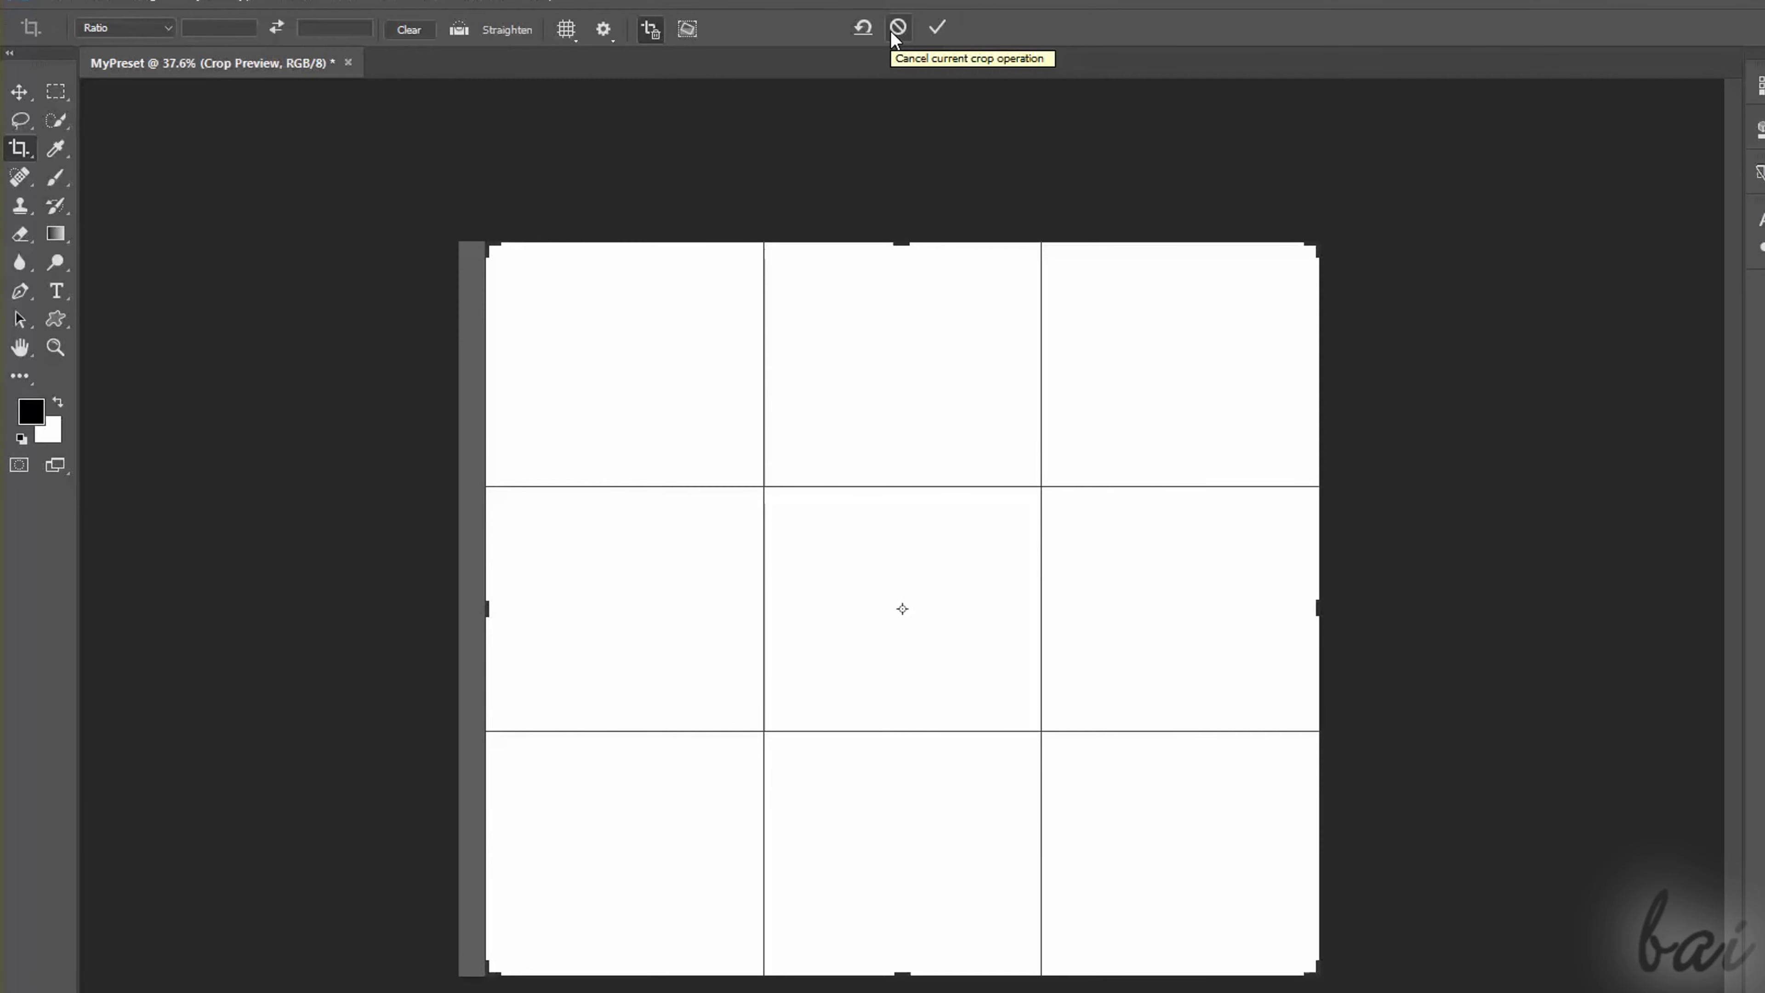
click(893, 32)
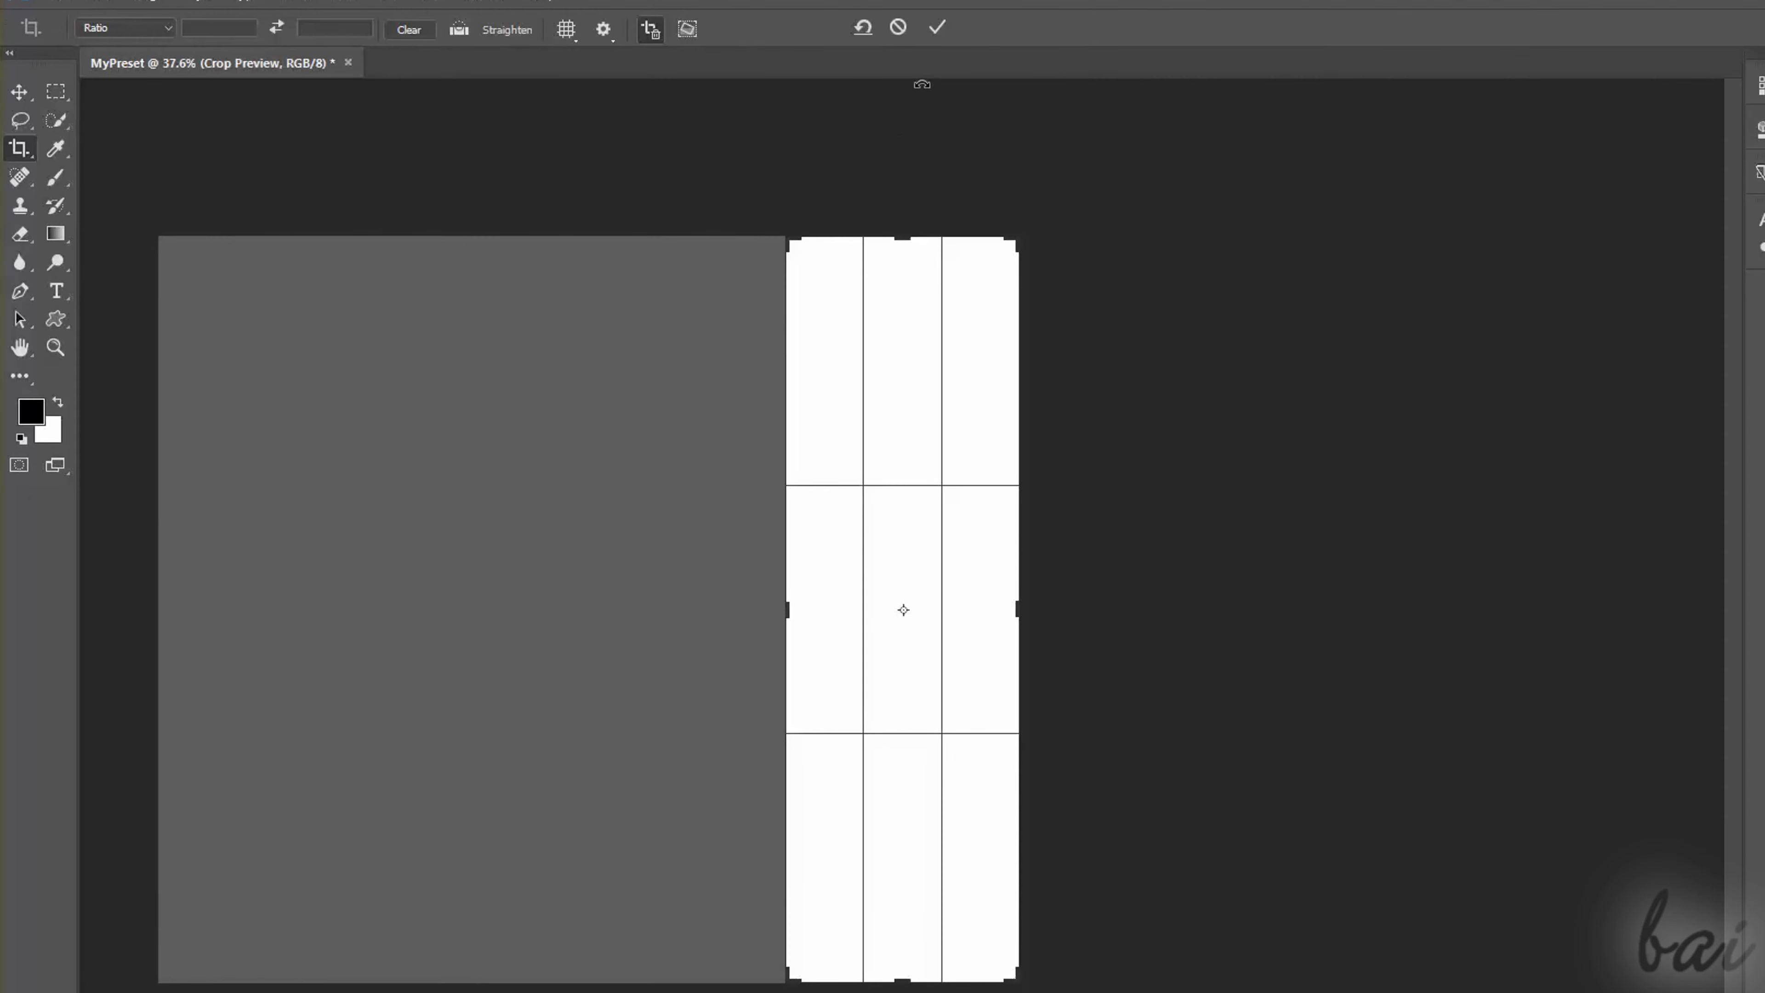
click(938, 29)
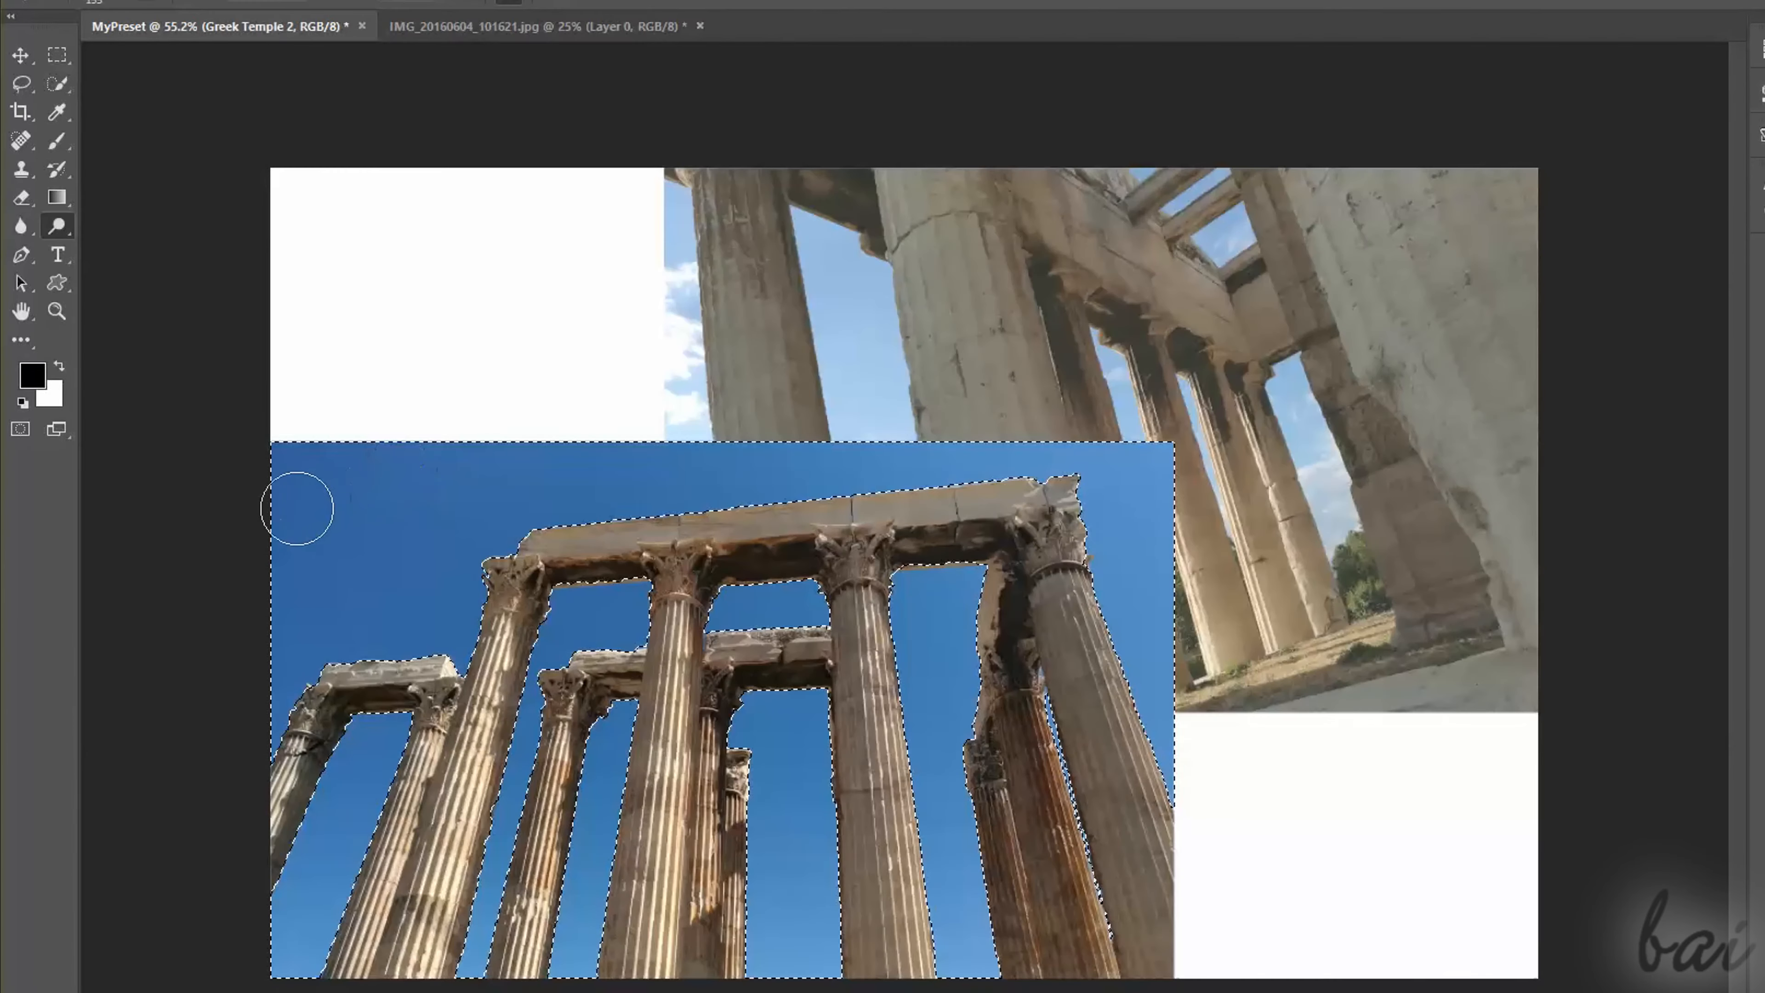
Paint with the Dodge tool across the selected blue sky of the temple photo.
mouse_move(297, 509)
mouse_down()
mouse_move(398, 517)
mouse_move(269, 525)
mouse_move(412, 494)
mouse_move(465, 512)
mouse_move(200, 559)
mouse_move(761, 503)
mouse_move(193, 682)
mouse_move(378, 753)
mouse_move(828, 777)
mouse_move(587, 844)
mouse_move(1131, 900)
mouse_move(1056, 730)
mouse_up()
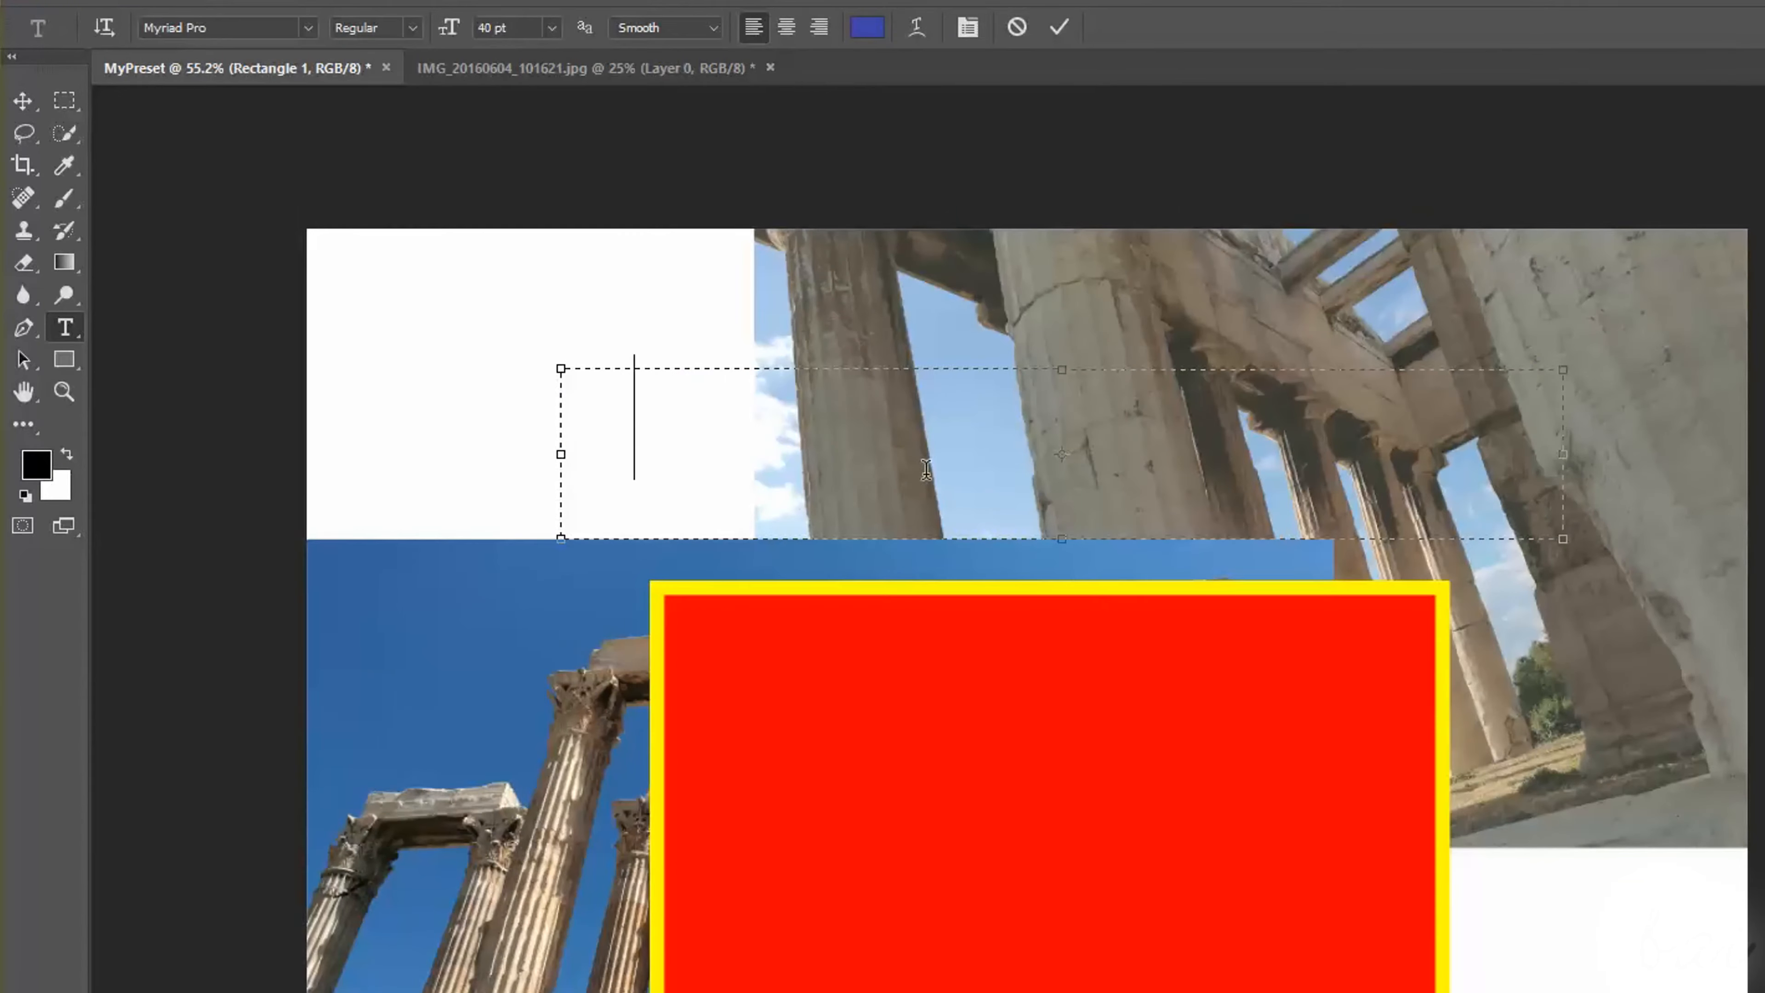
Enter "Greek Experience" in the text box above the red rectangle and shrink the box around the text.
text(Gree)
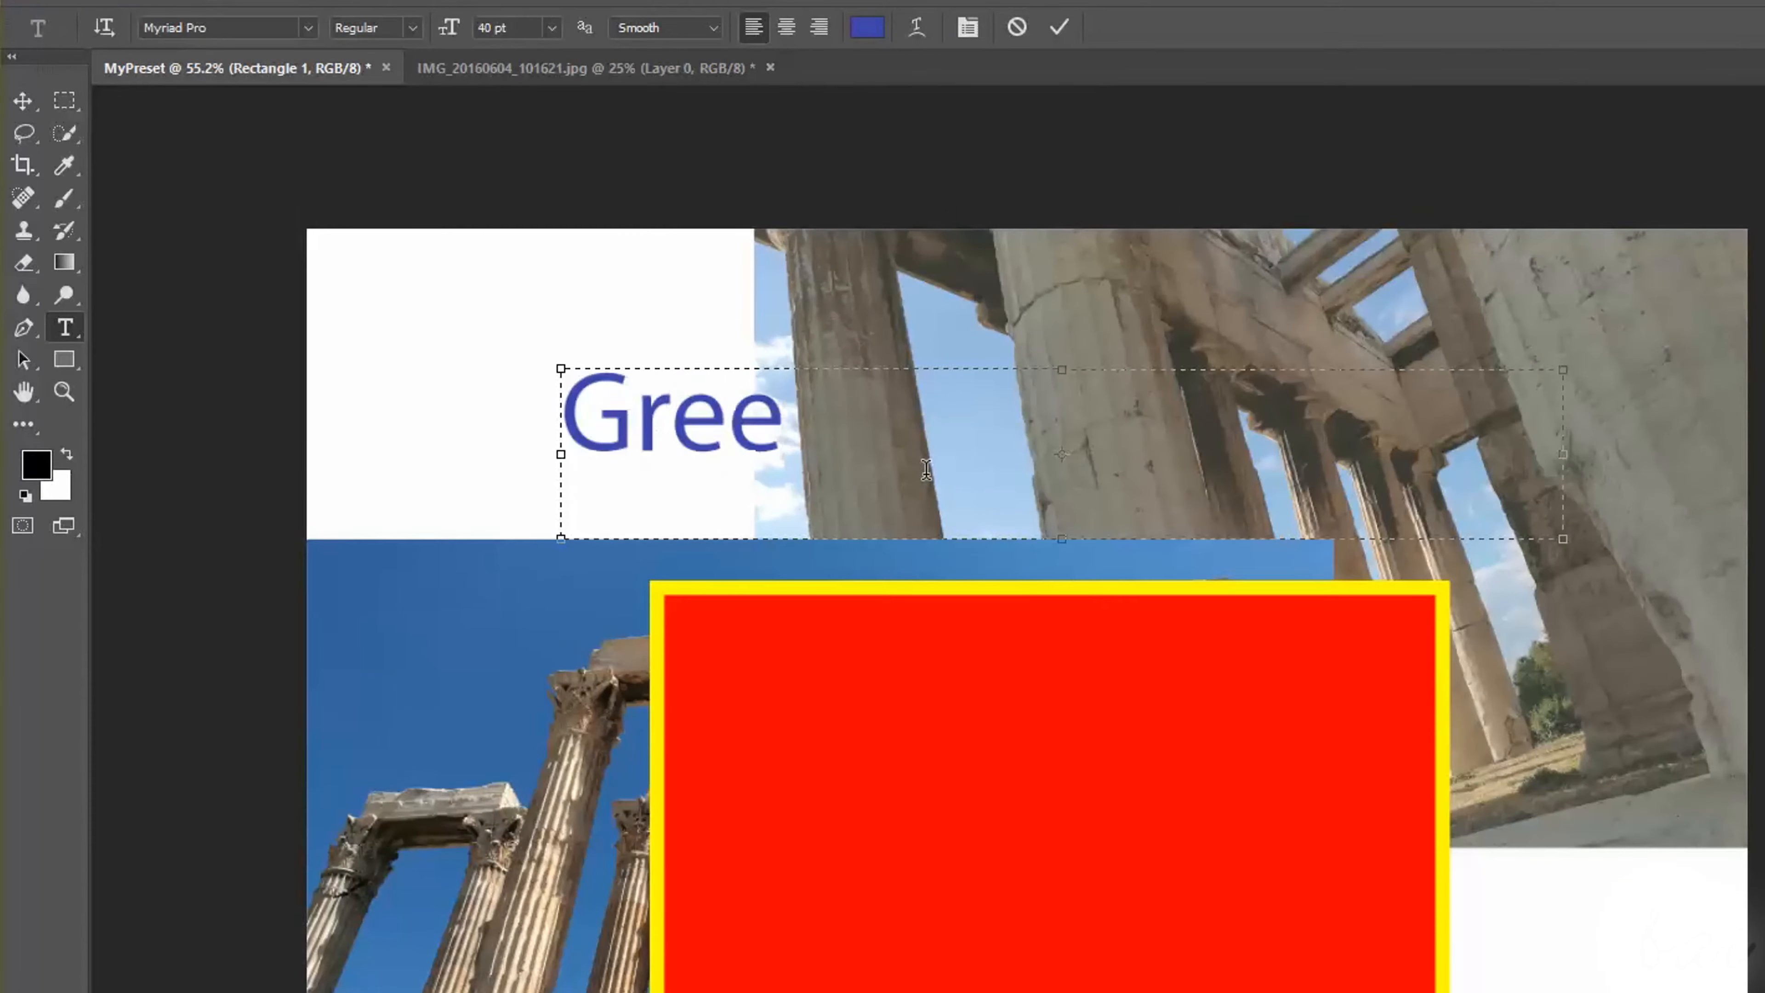
text(k Experience)
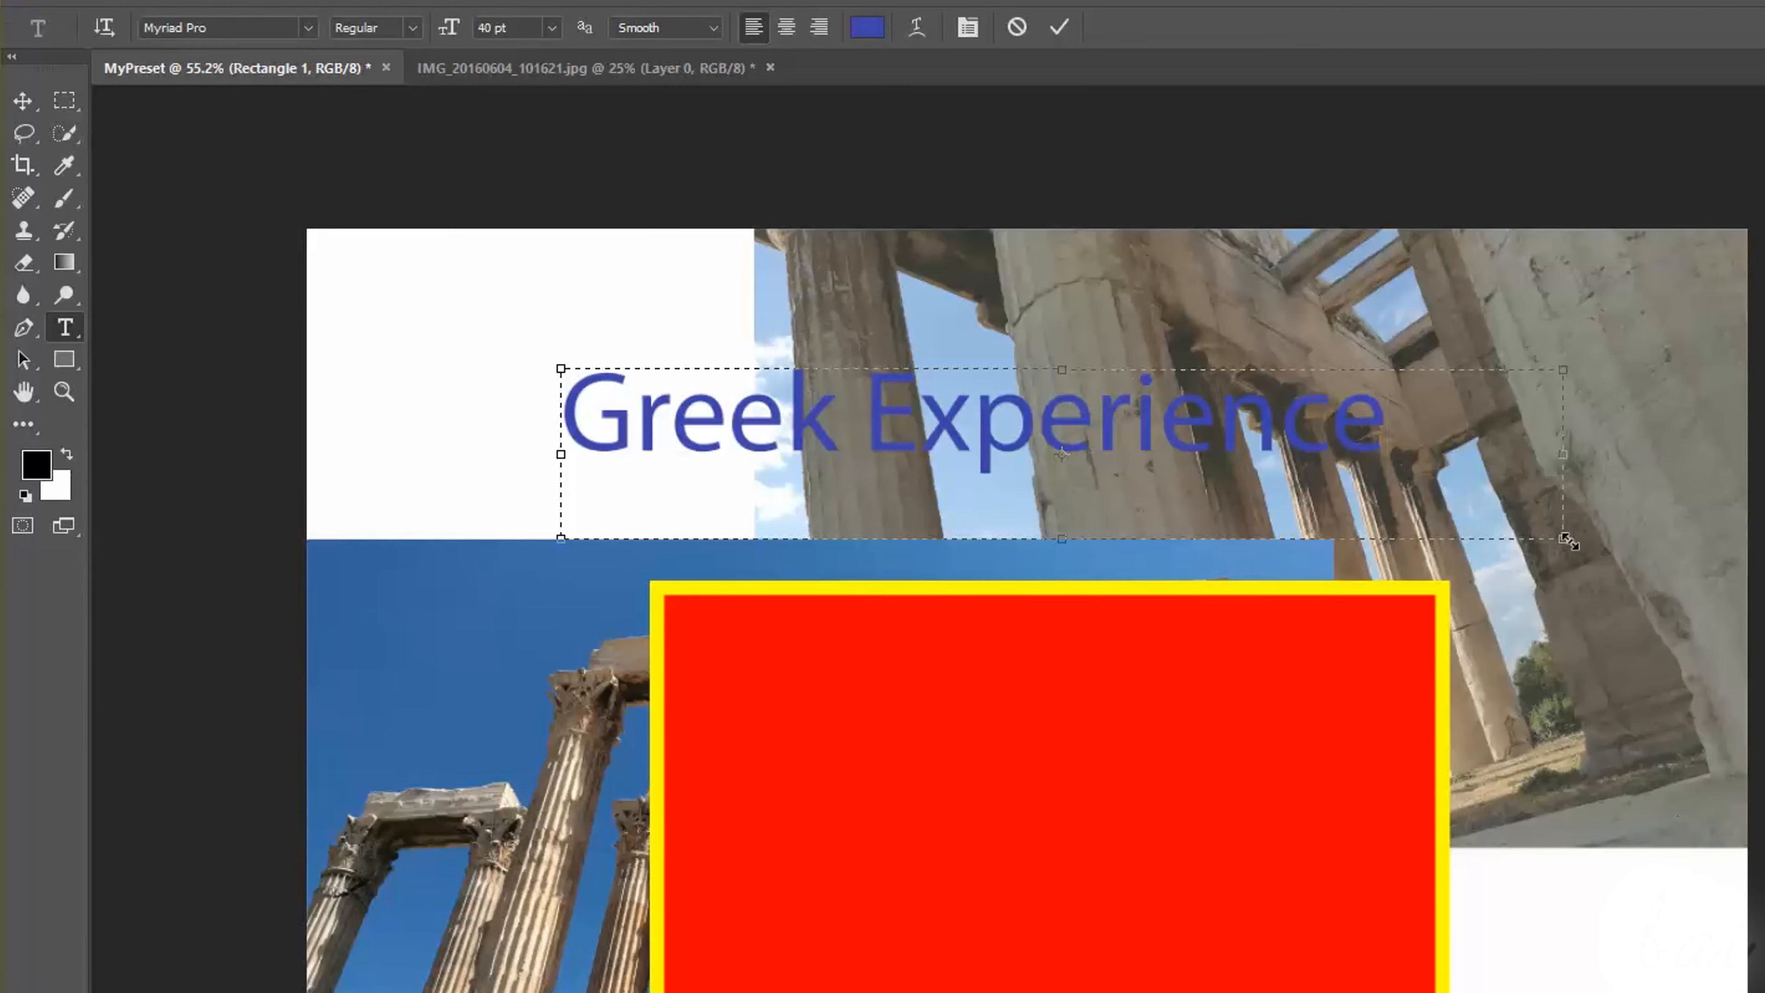
drag(1544, 523, 1388, 453)
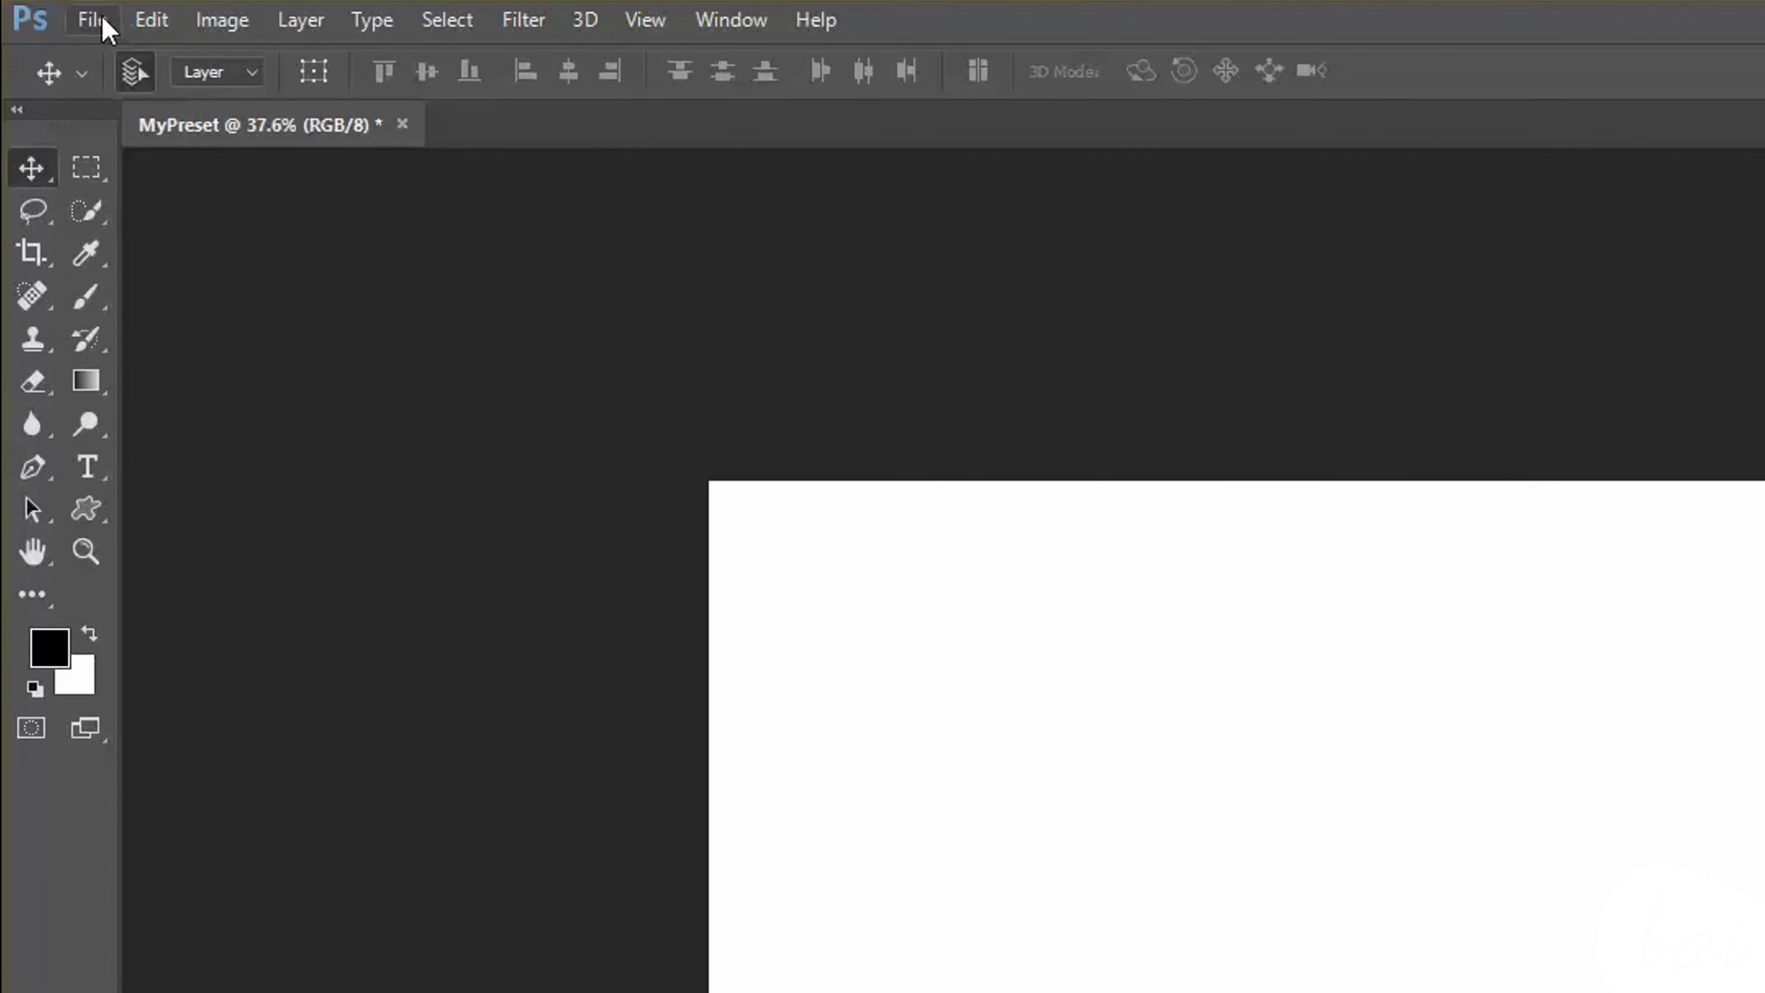
Open the image IMG_20160604_101621.jpg from the Actual samples folder.
click(97, 21)
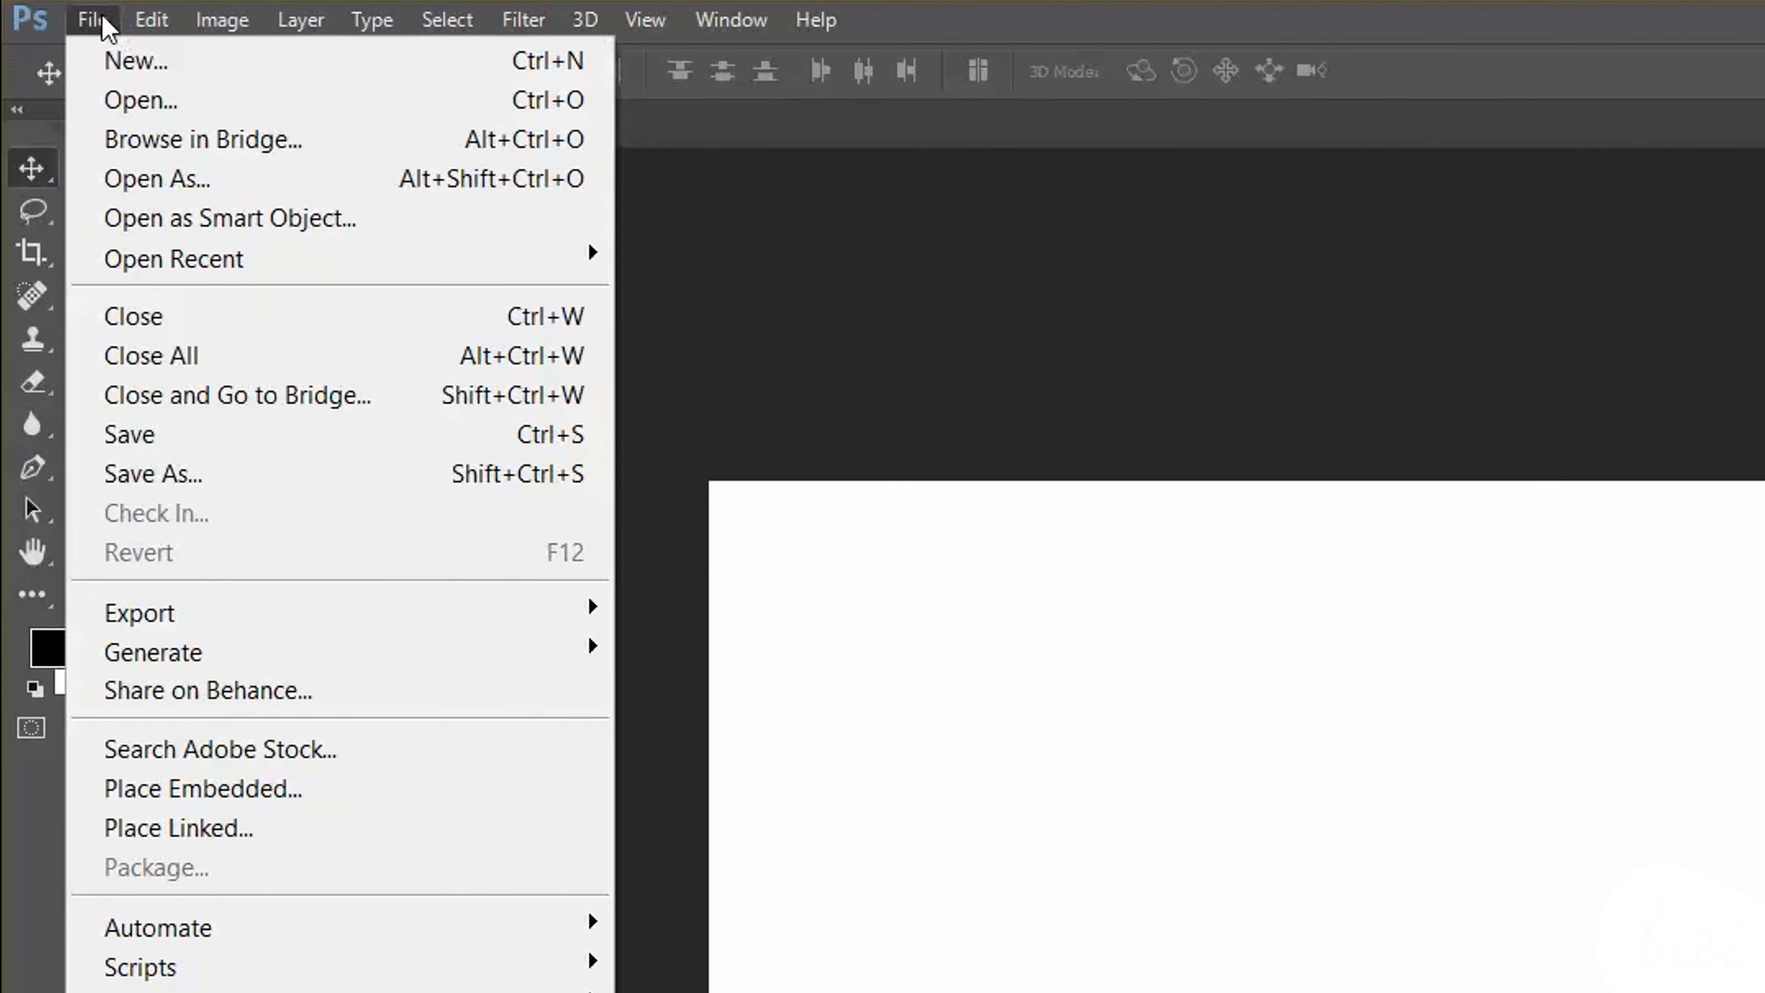
scroll(1279, 587, down, 2)
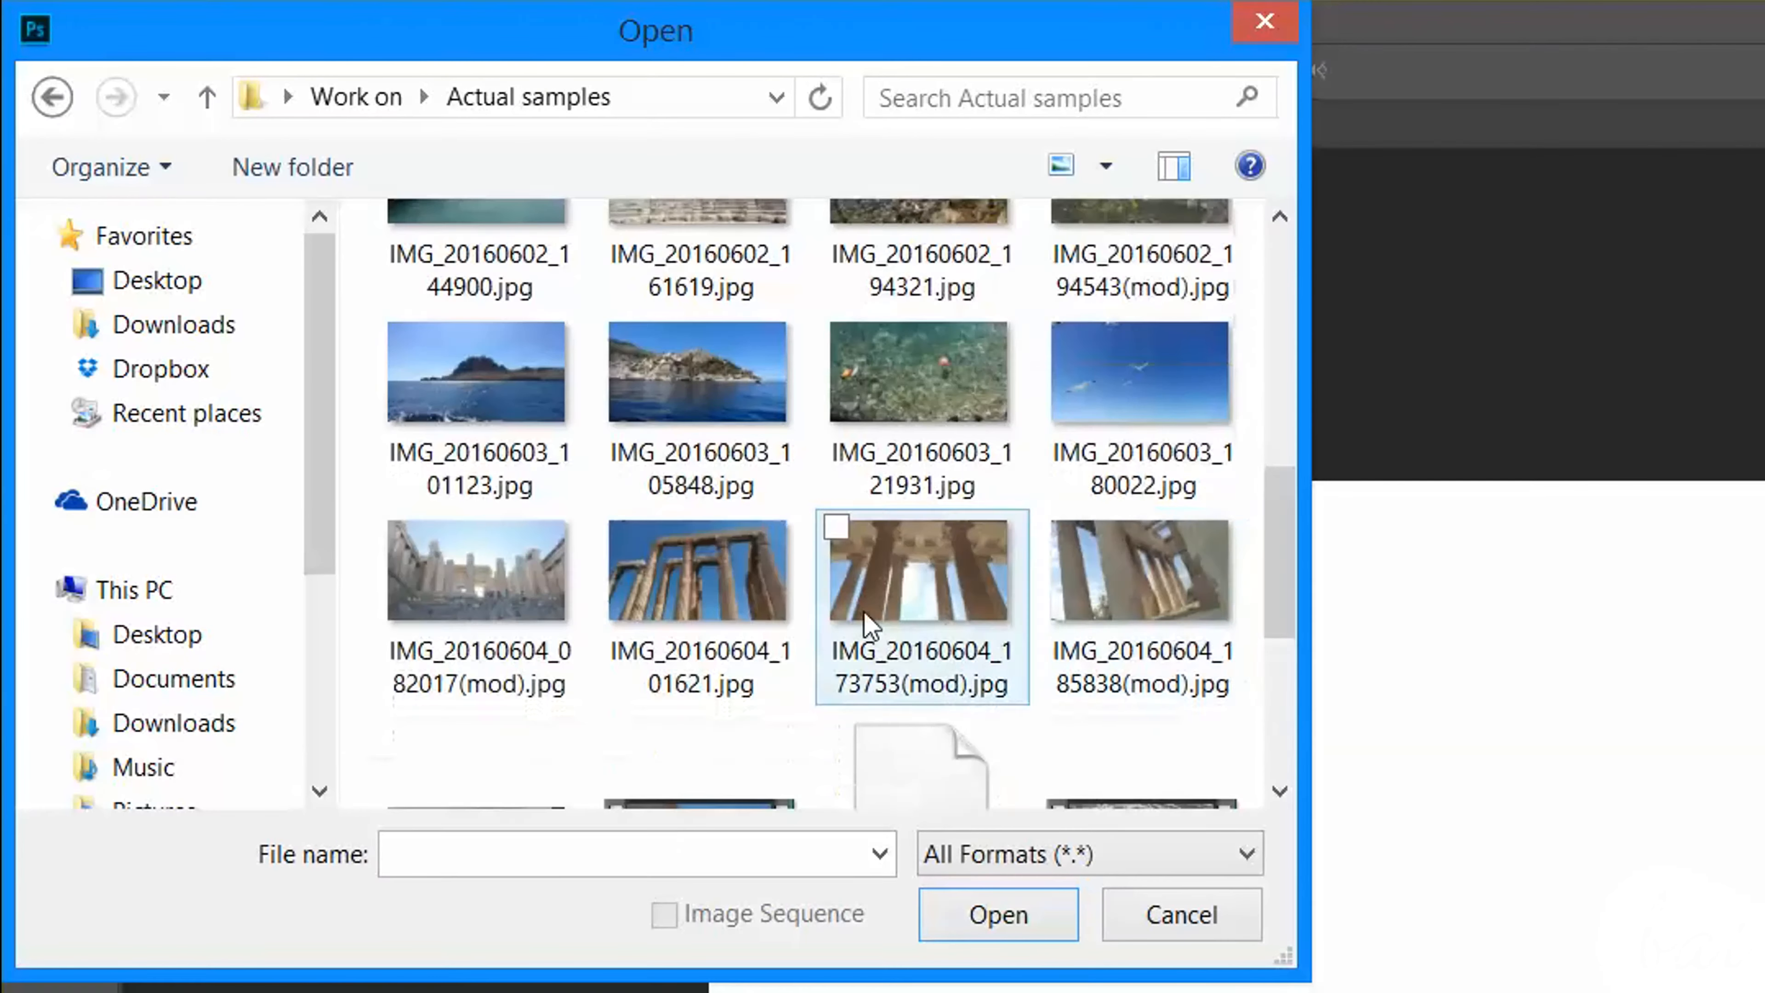
click(733, 625)
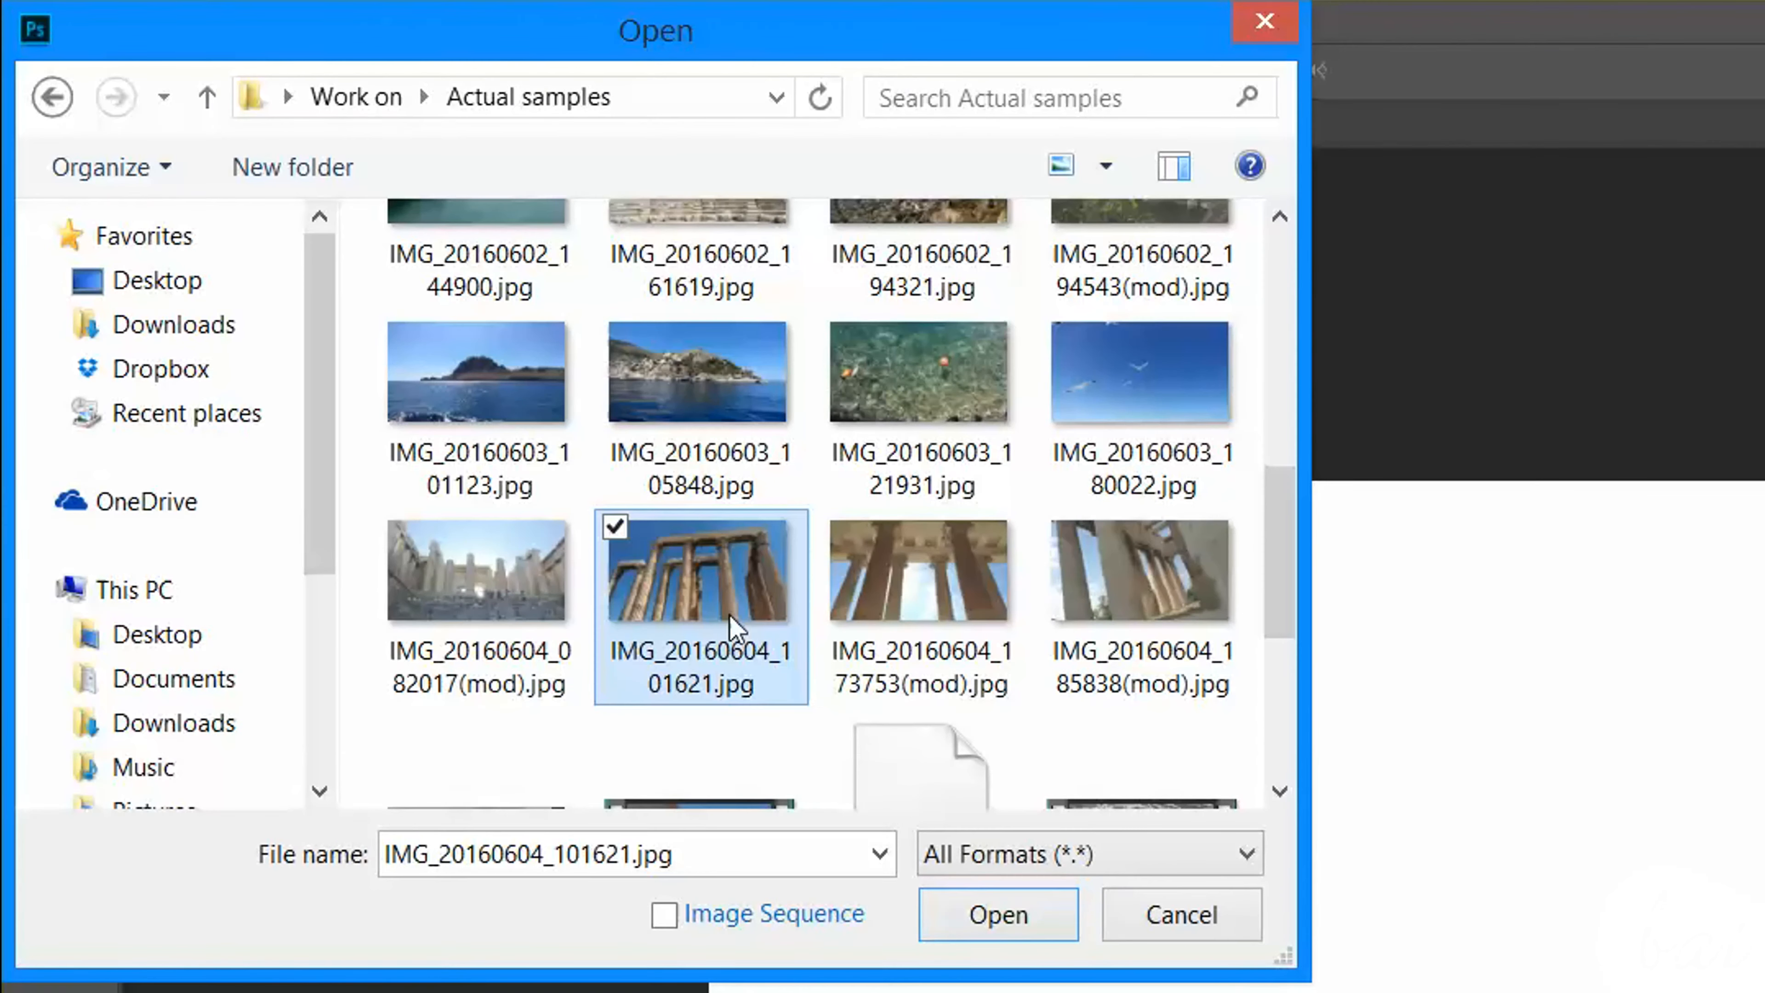
click(1009, 931)
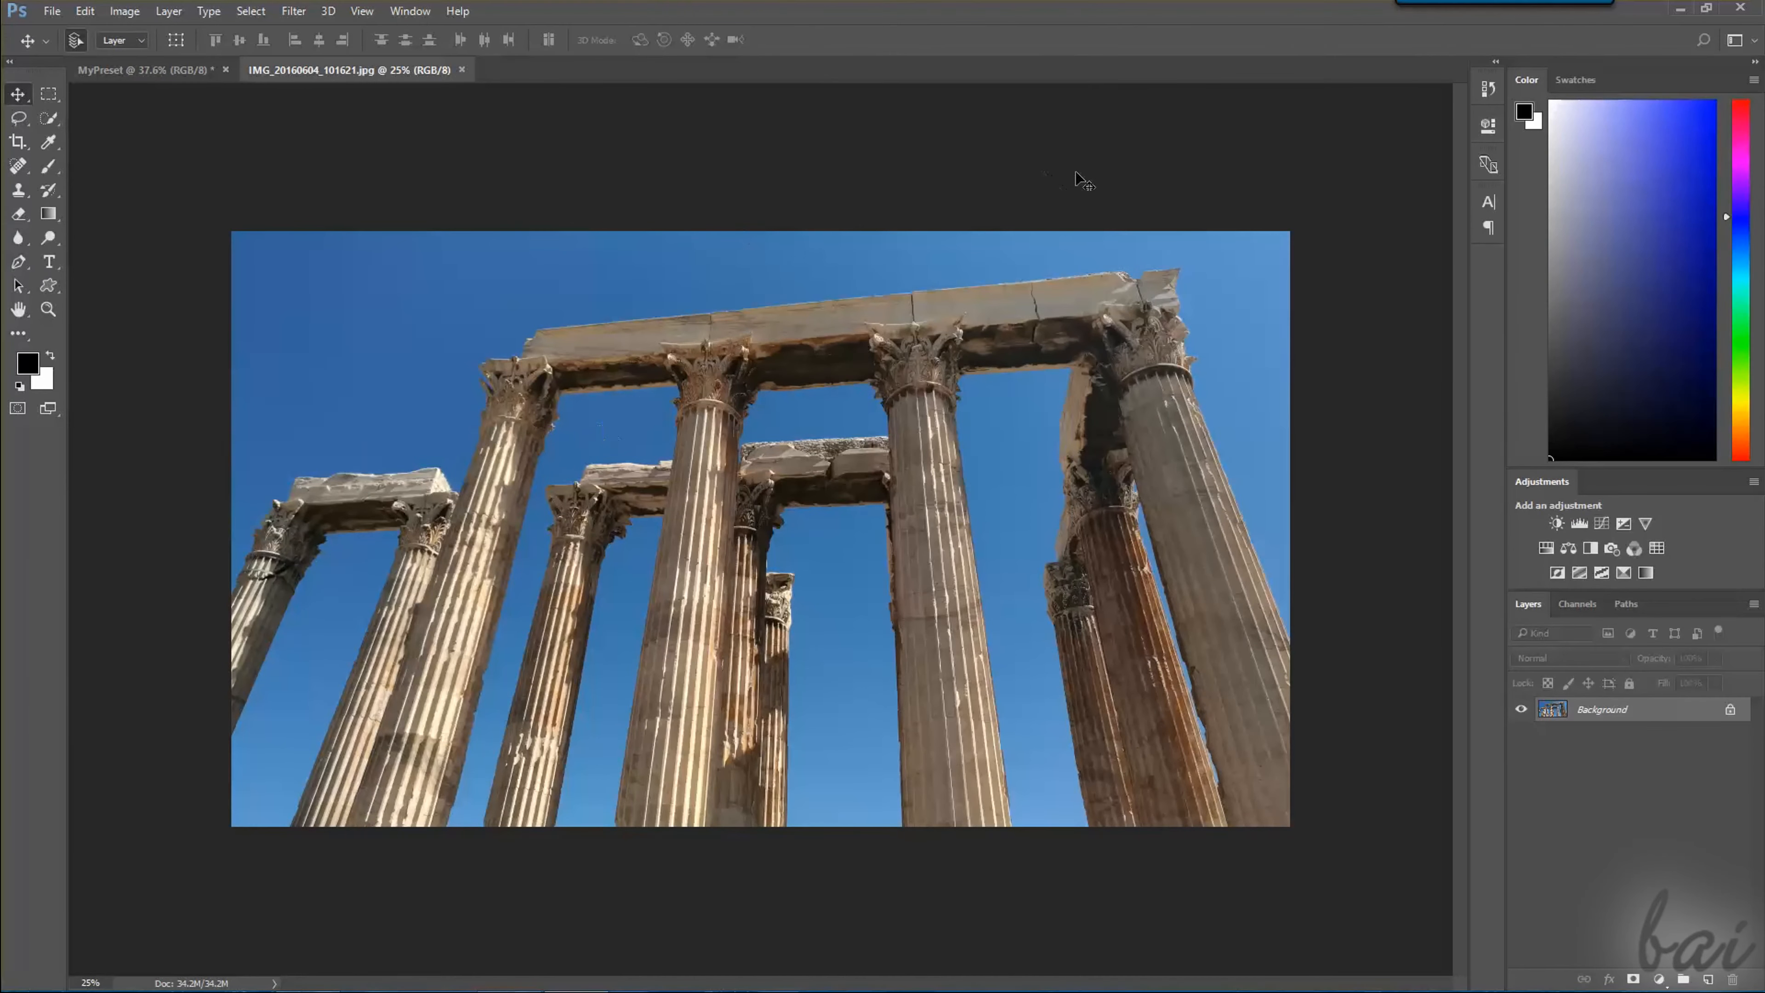
Switch back and forth between the MyPreset and IMG_20160604_101621.jpg documents.
click(182, 69)
click(268, 70)
click(193, 69)
click(292, 70)
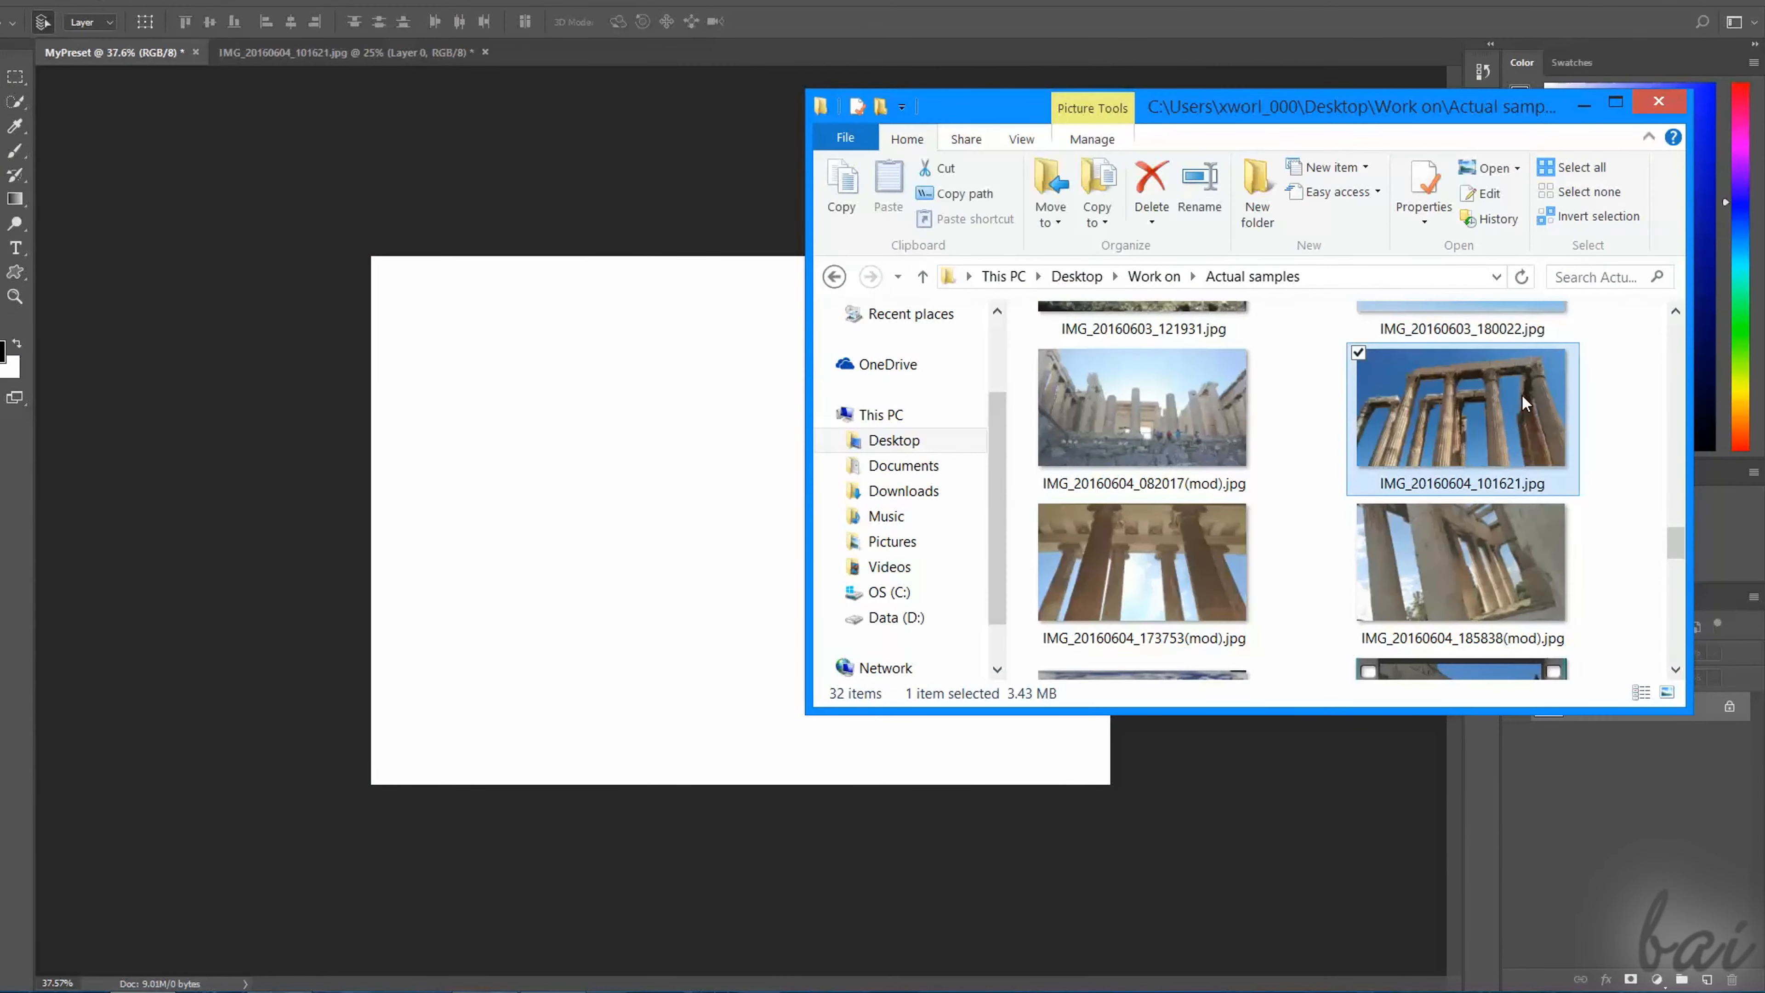
Place IMG_20160604_101621.jpg from the file explorer into MyPreset, and toggle its layer's visibility off and back on.
drag(1521, 394, 601, 522)
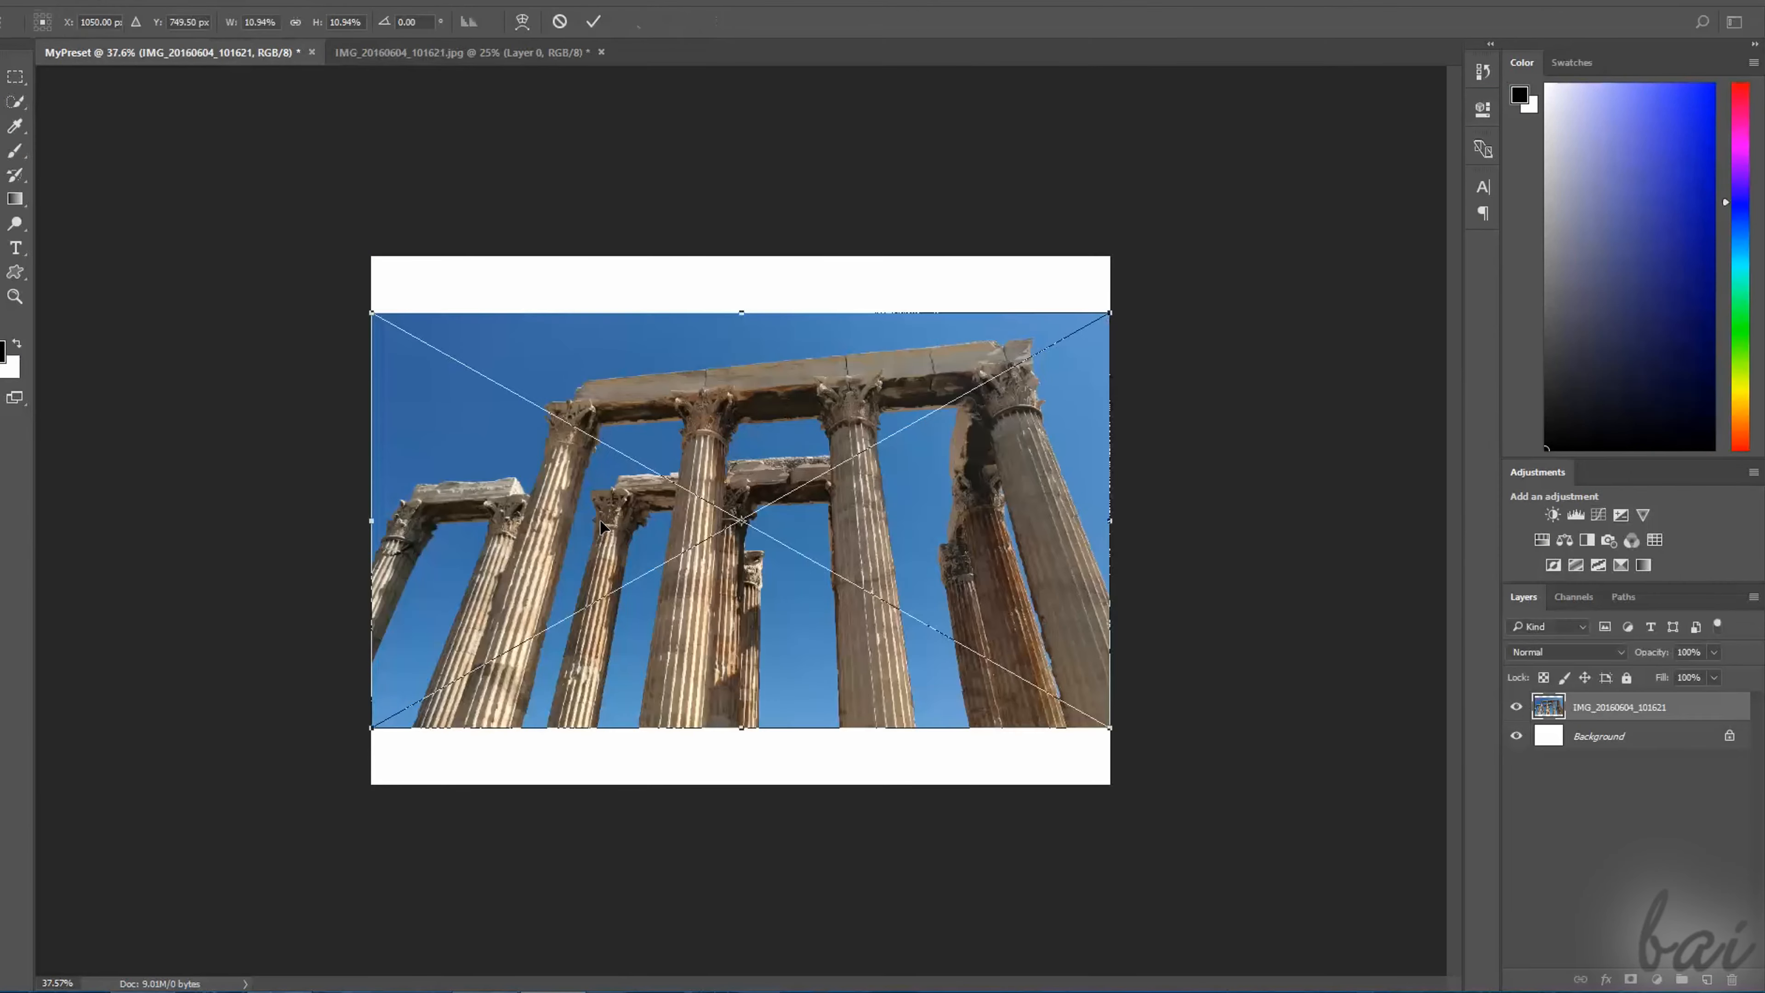
click(595, 23)
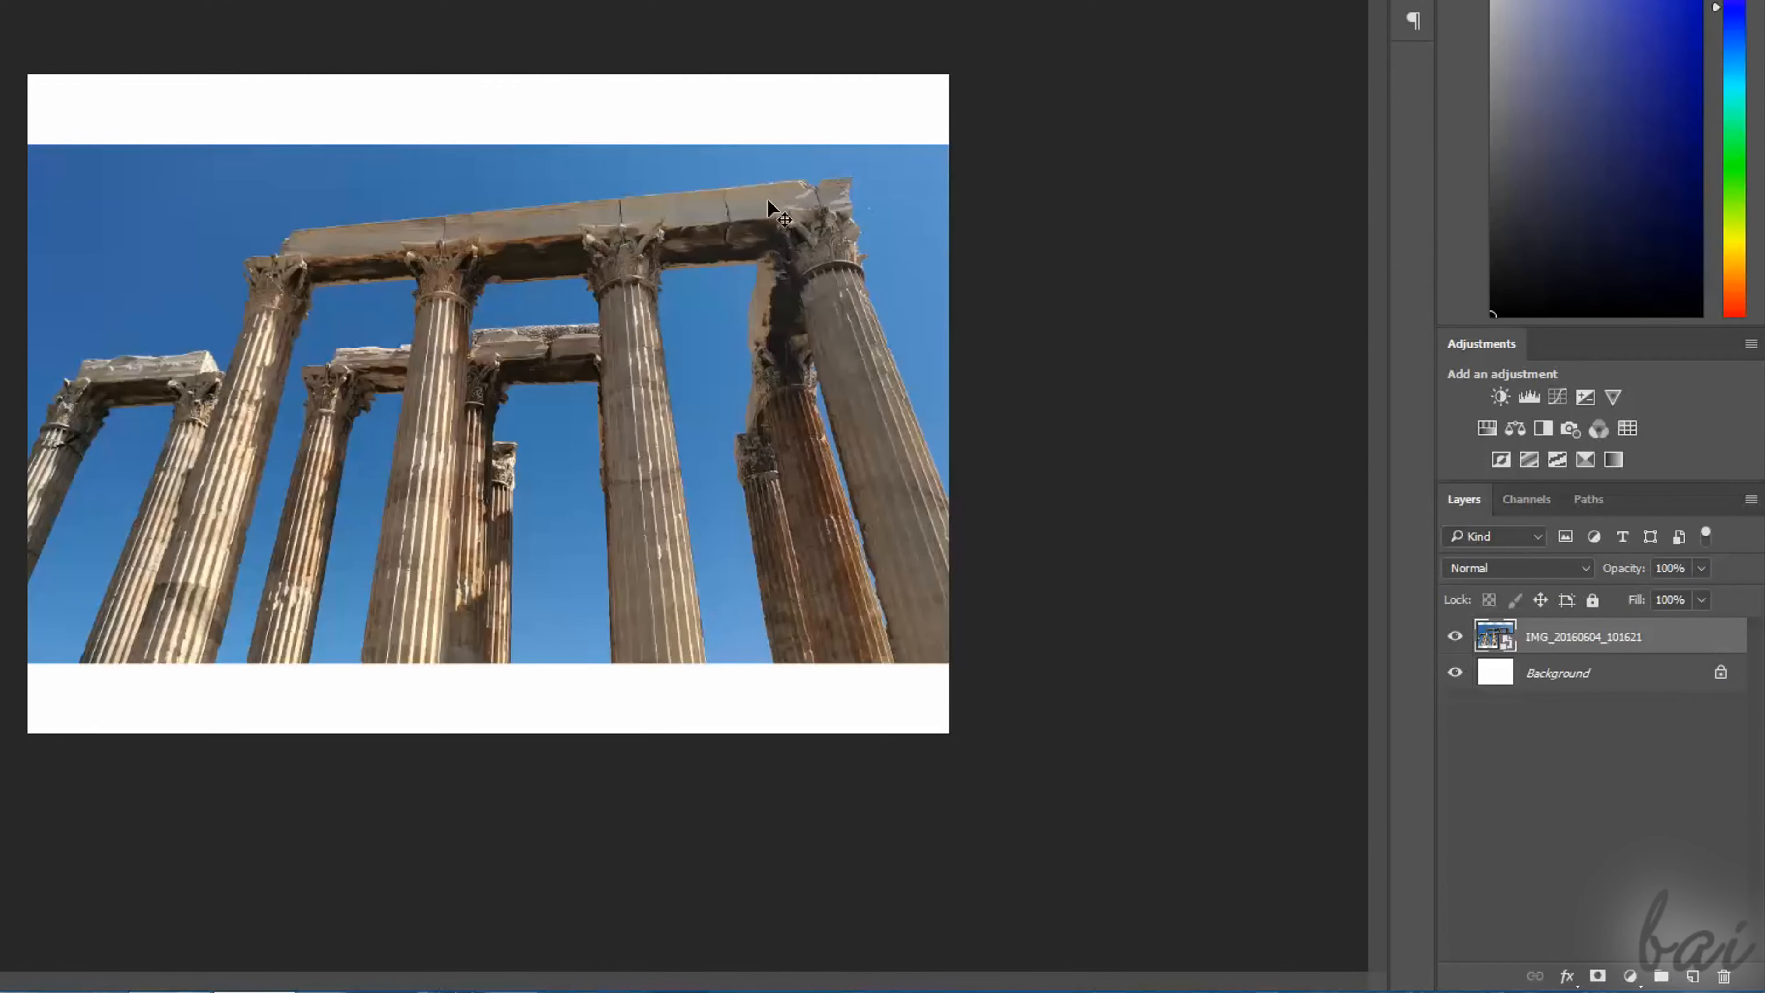
click(1453, 641)
click(1454, 638)
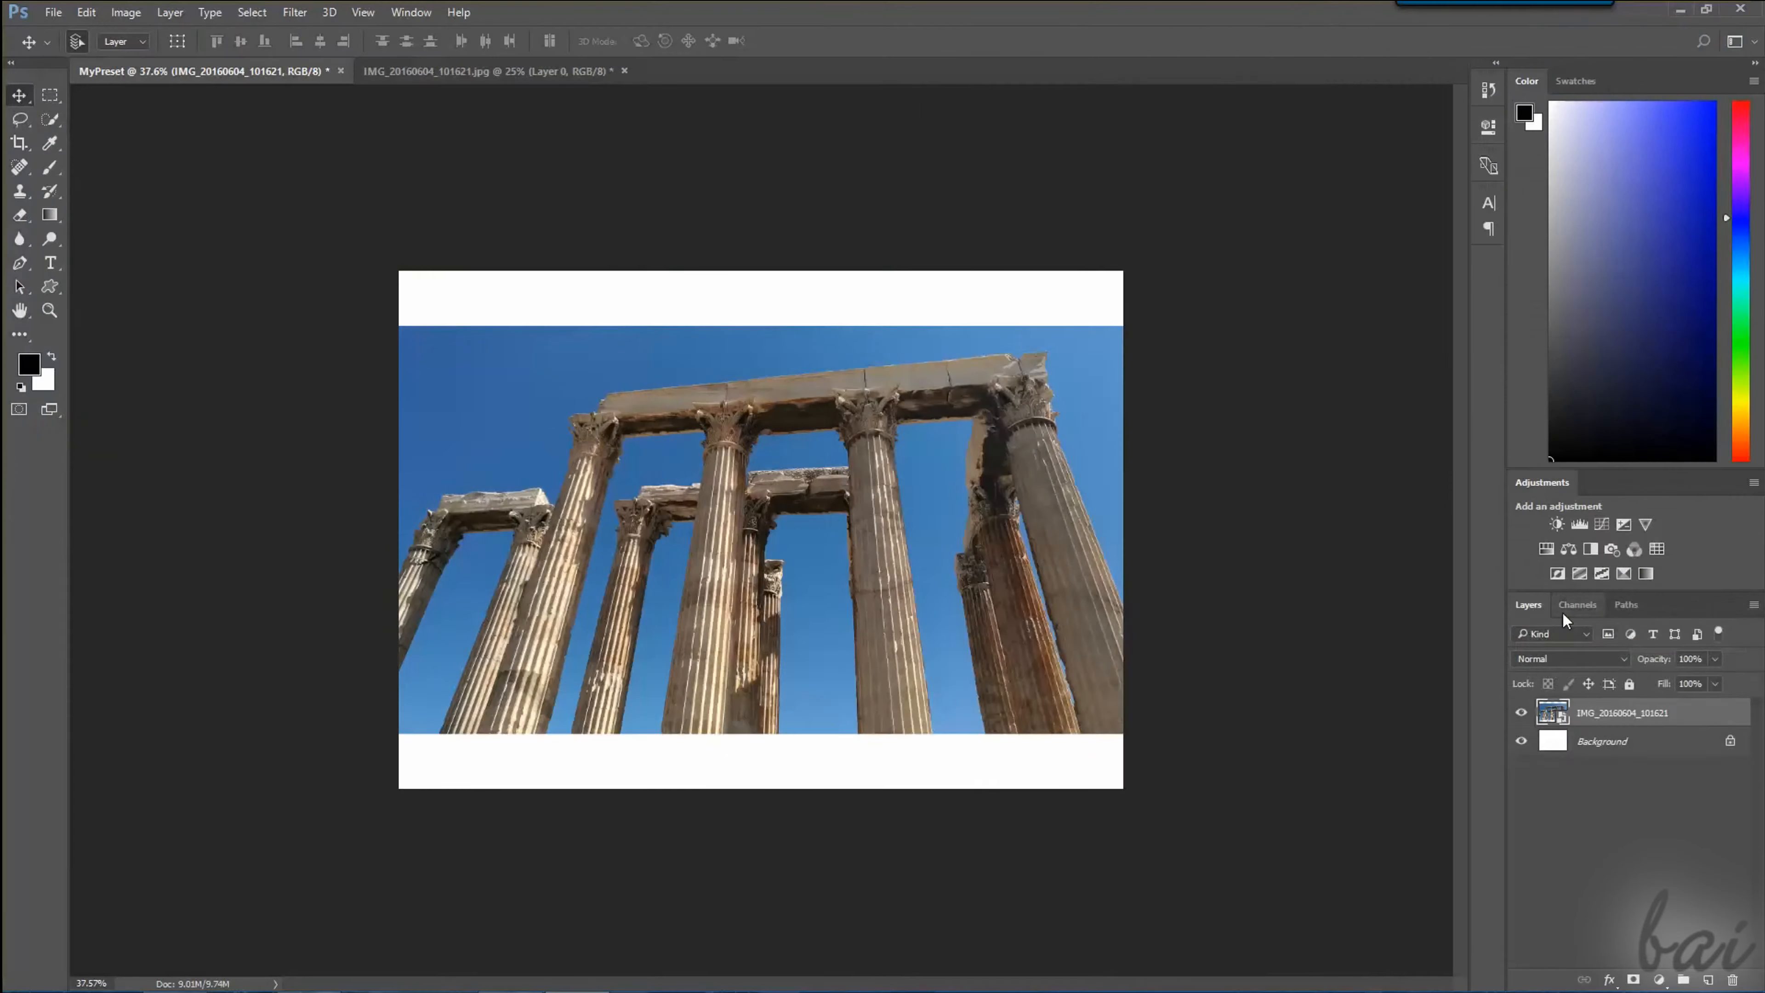
Close the Layers panel.
right_click(1463, 501)
click(1492, 512)
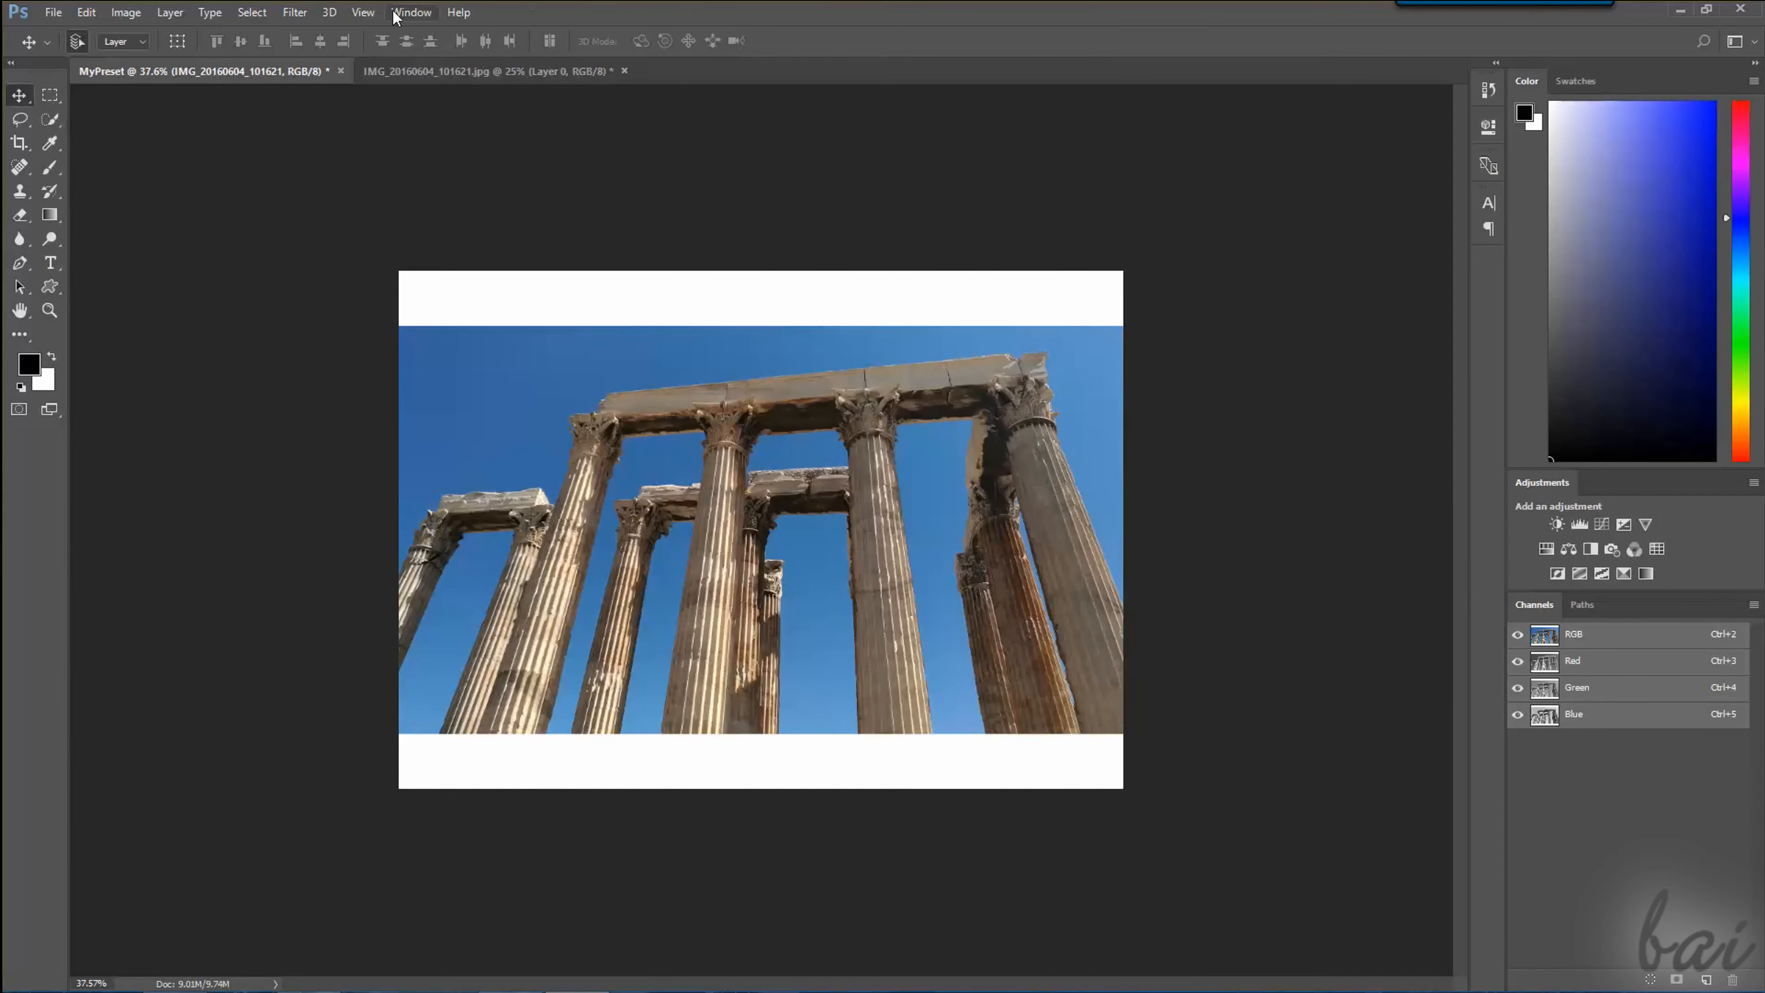
Show the Layers panel again in the workspace.
click(412, 12)
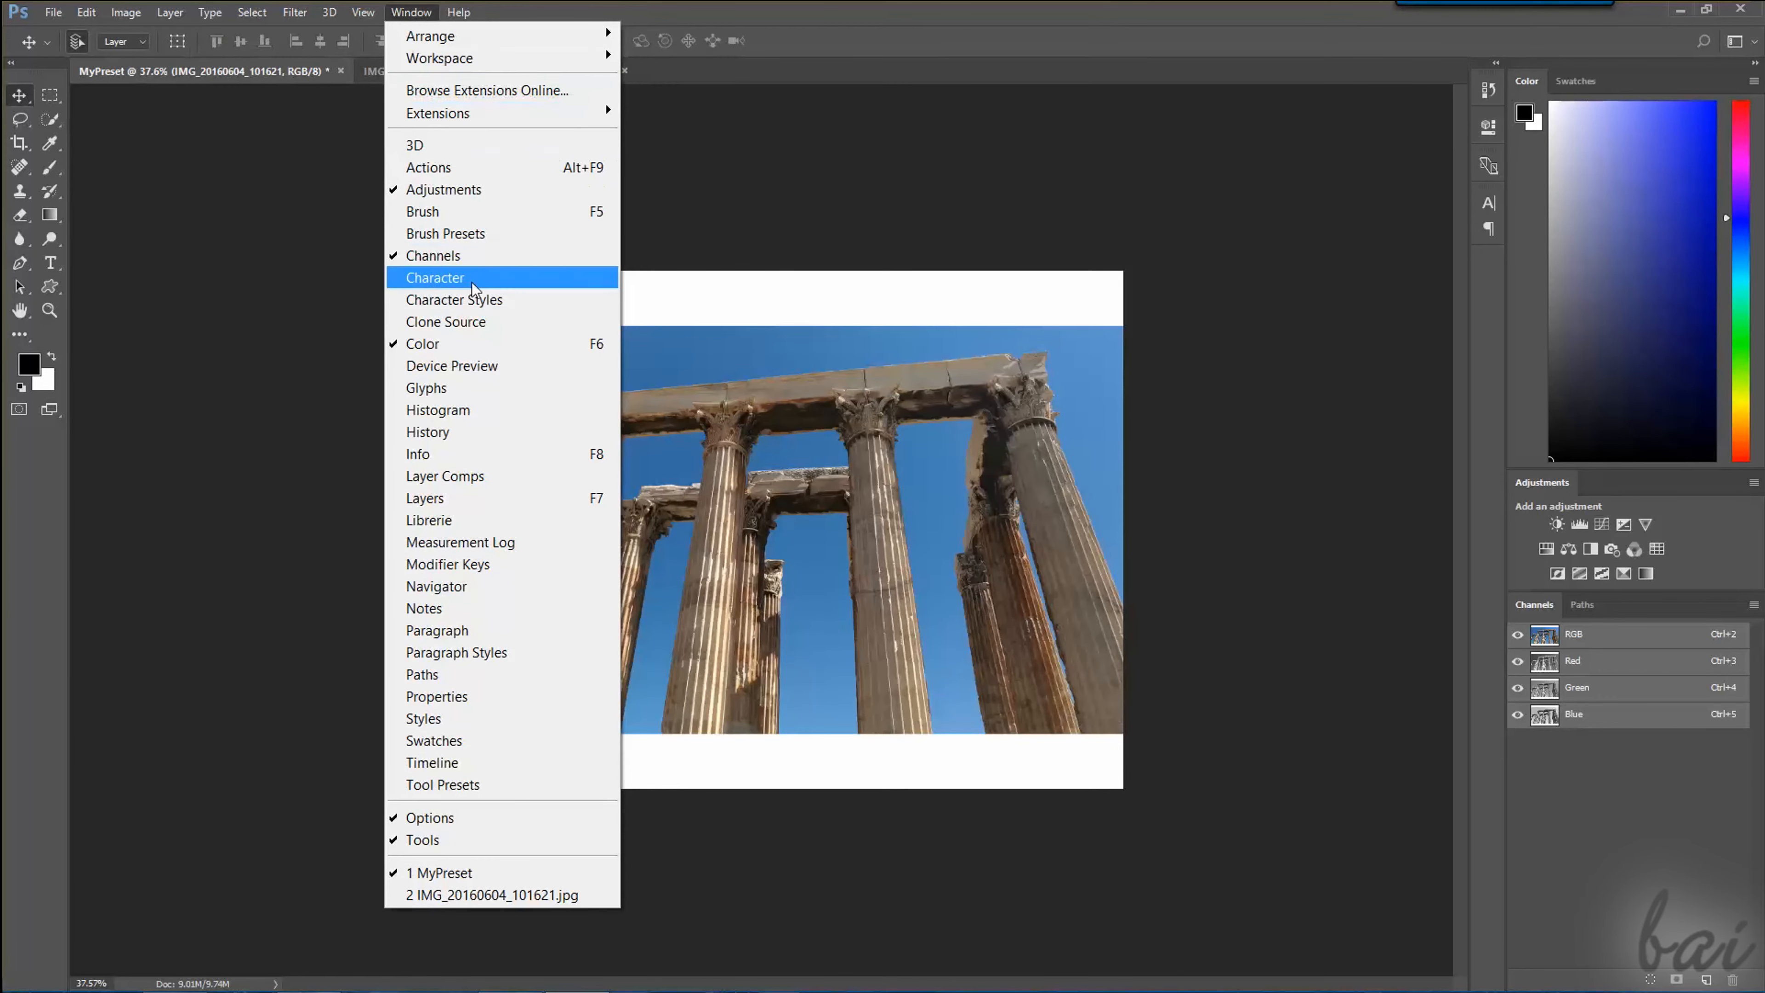
click(459, 498)
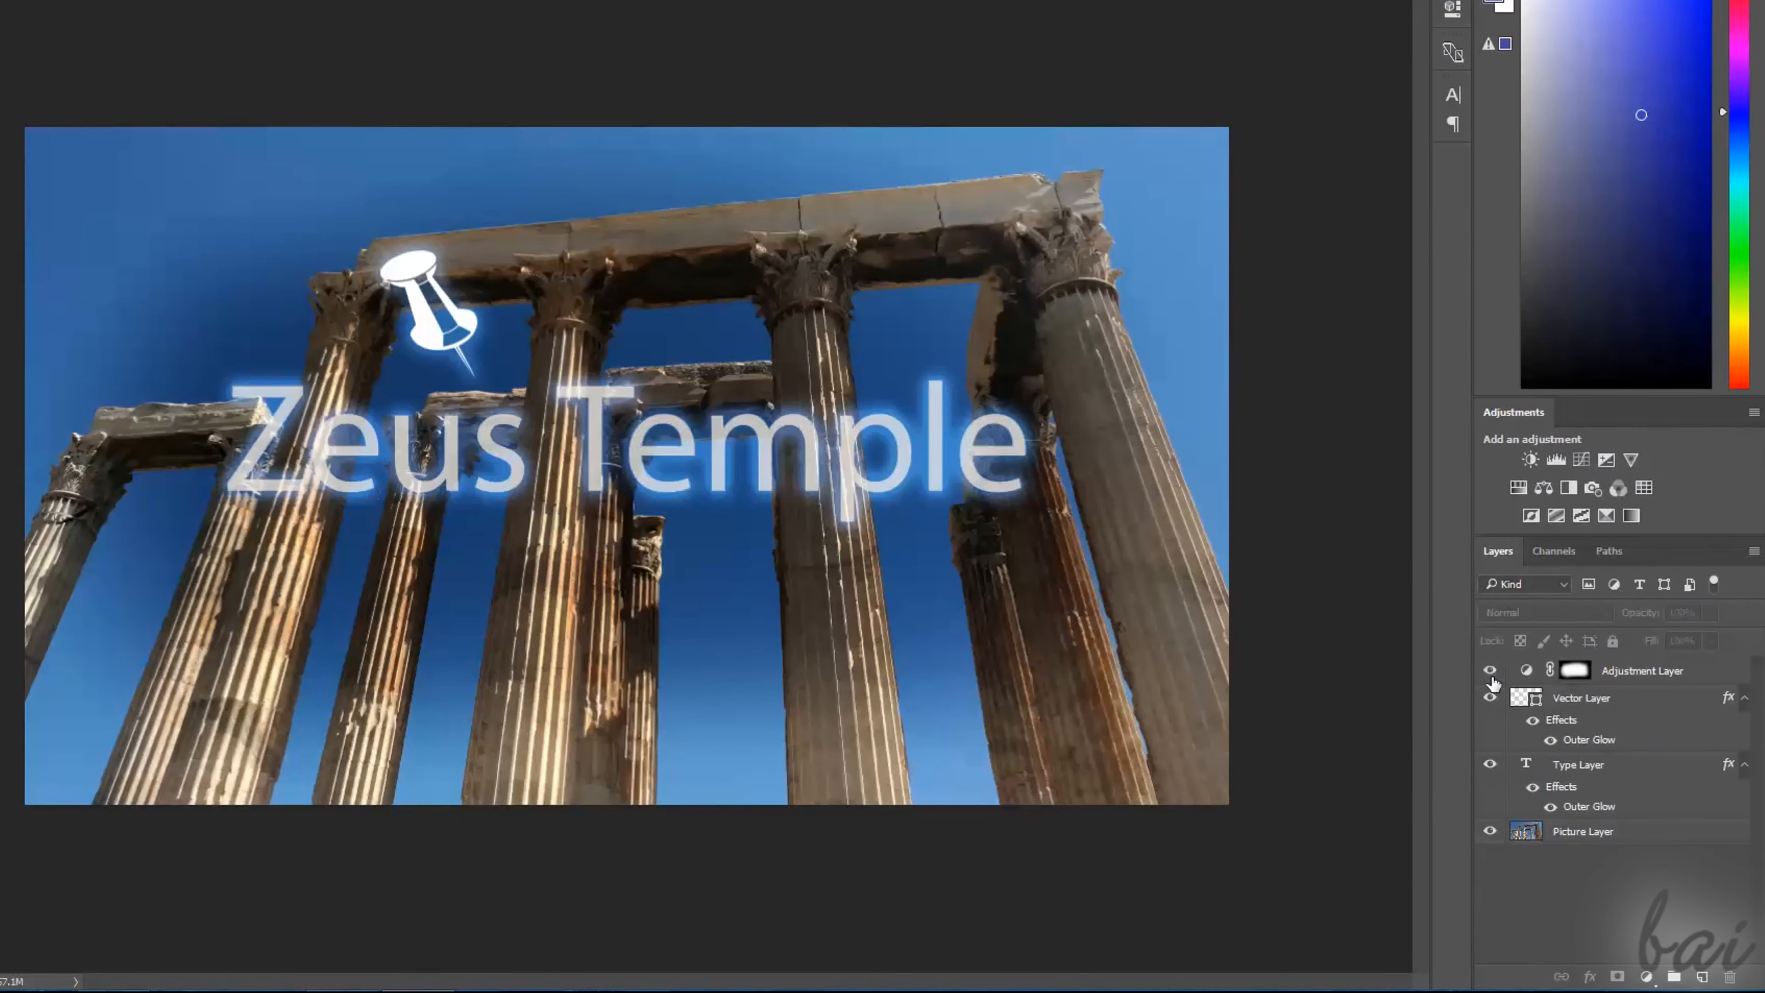
Toggle the visibility of the Adjustment Layer, Vector Layer and Type Layer of the Zeus Temple composition off and back on.
click(1491, 672)
click(1490, 698)
click(1491, 698)
click(1491, 699)
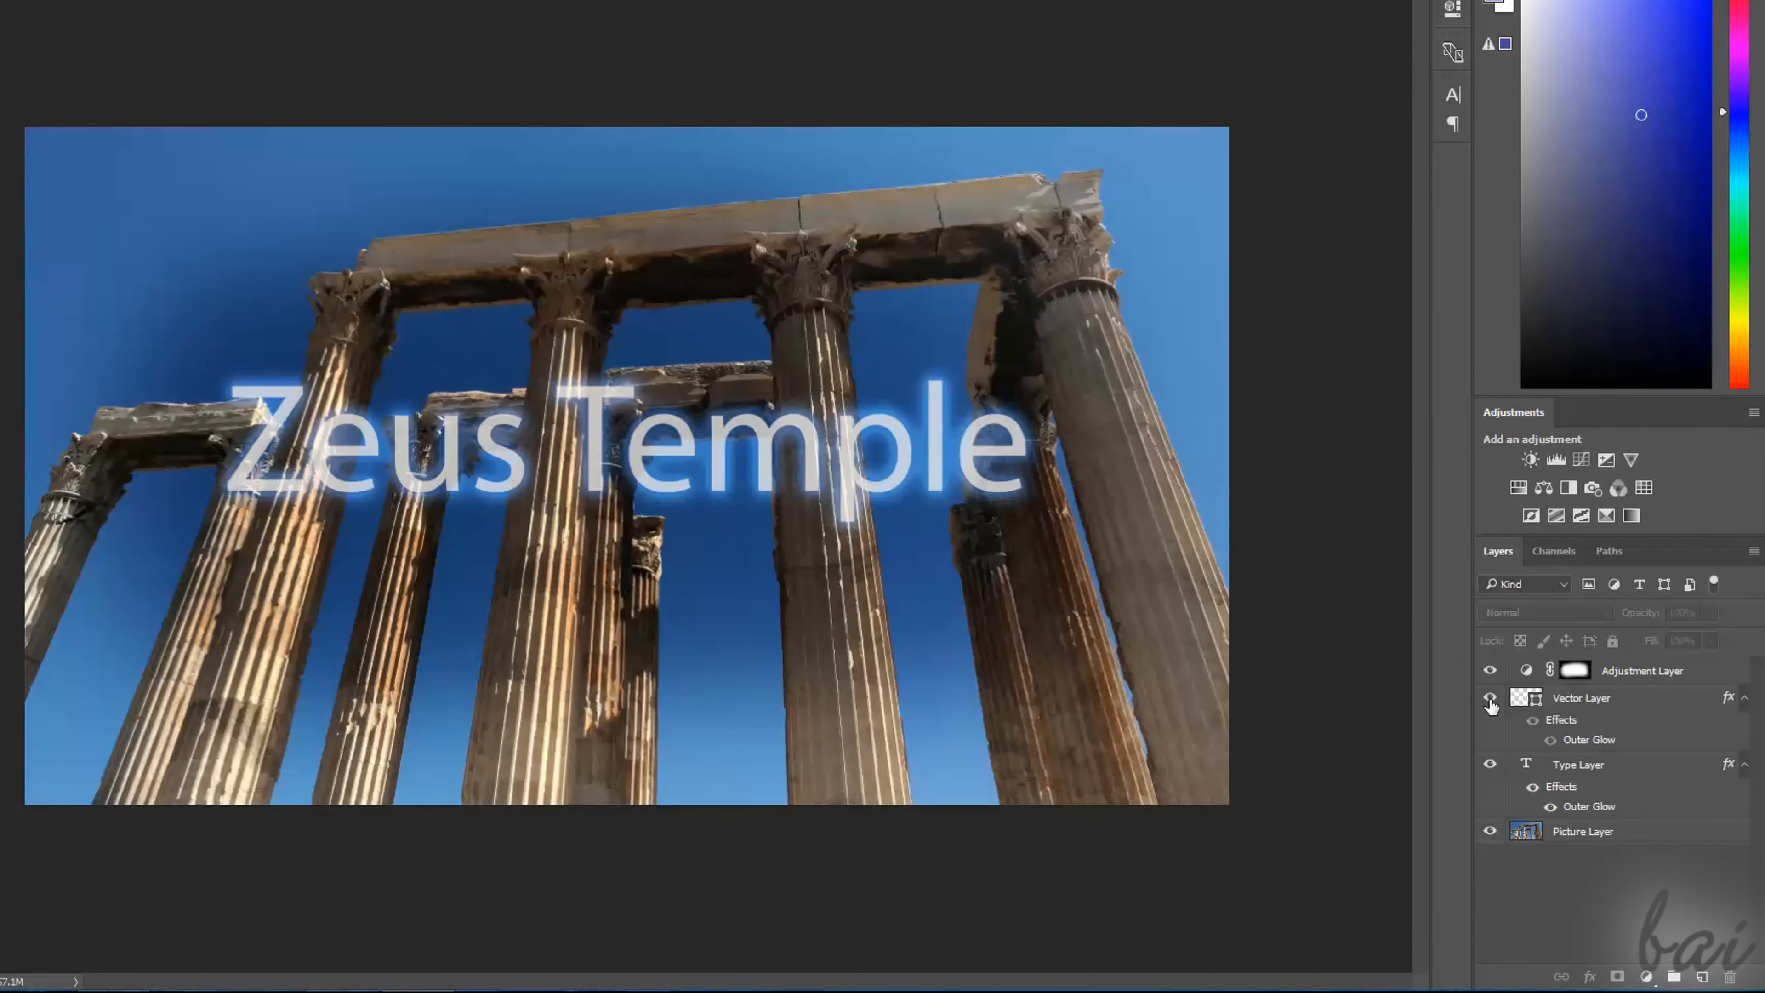
click(1491, 699)
click(1491, 699)
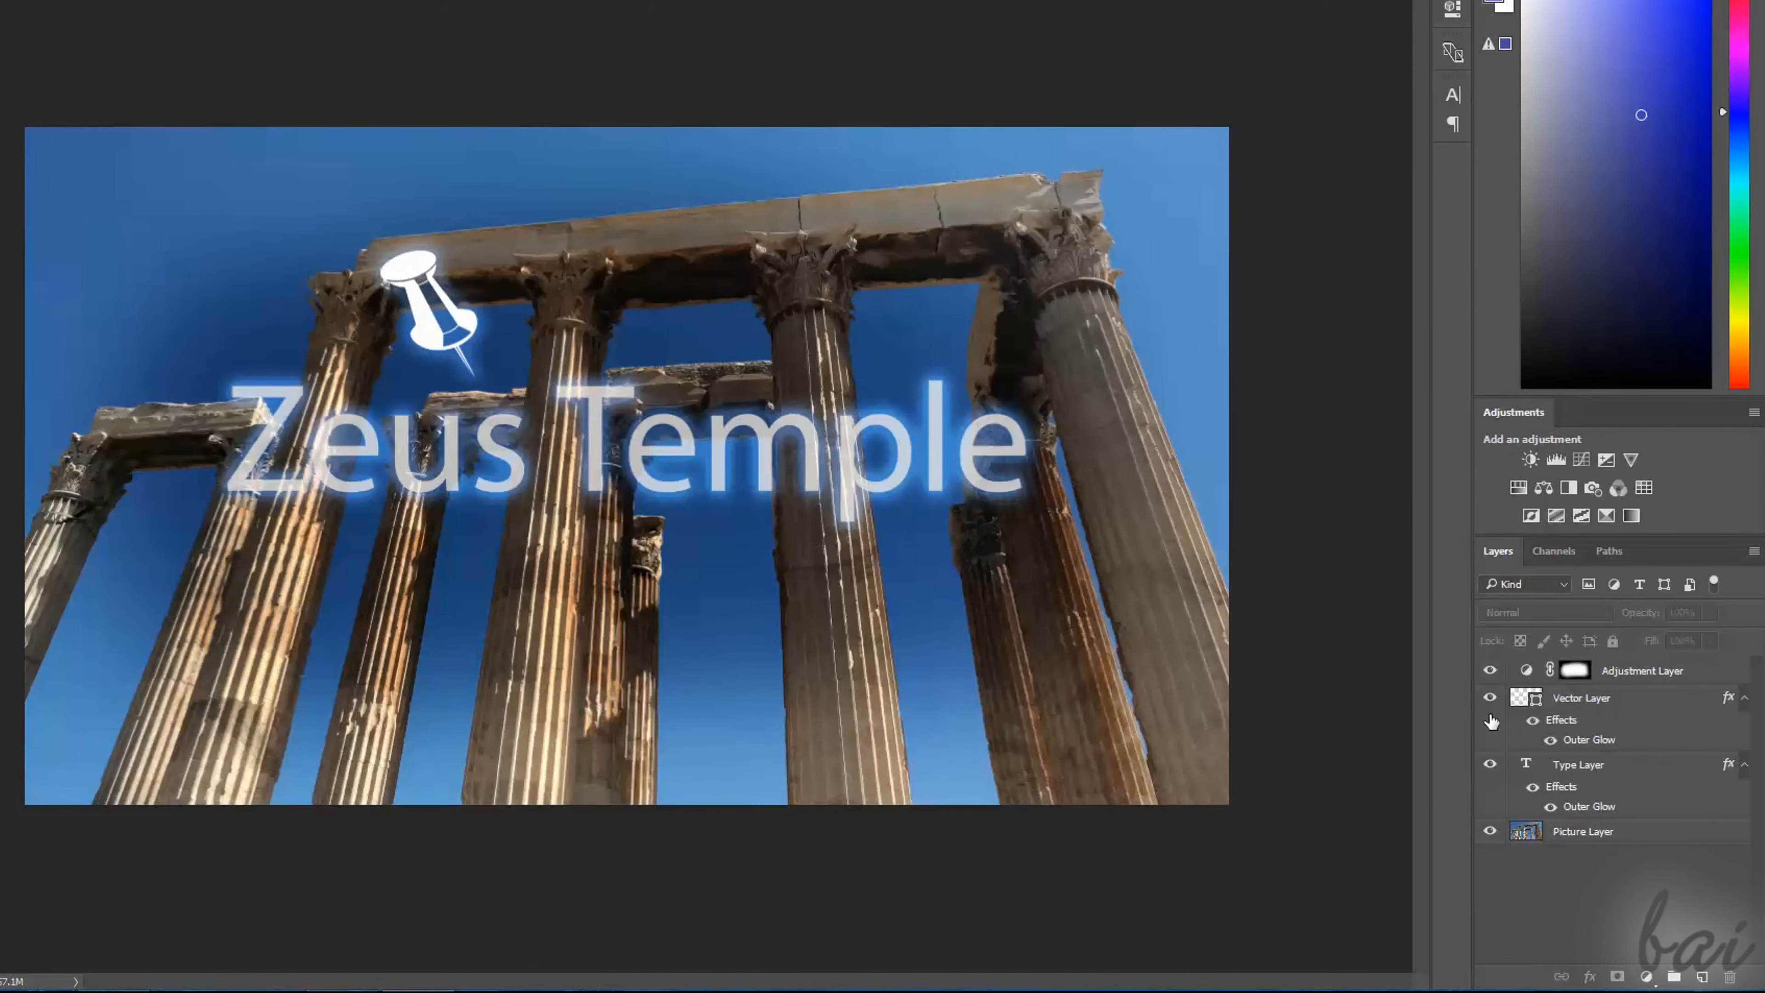
click(1491, 765)
click(1492, 767)
click(1491, 766)
click(1491, 766)
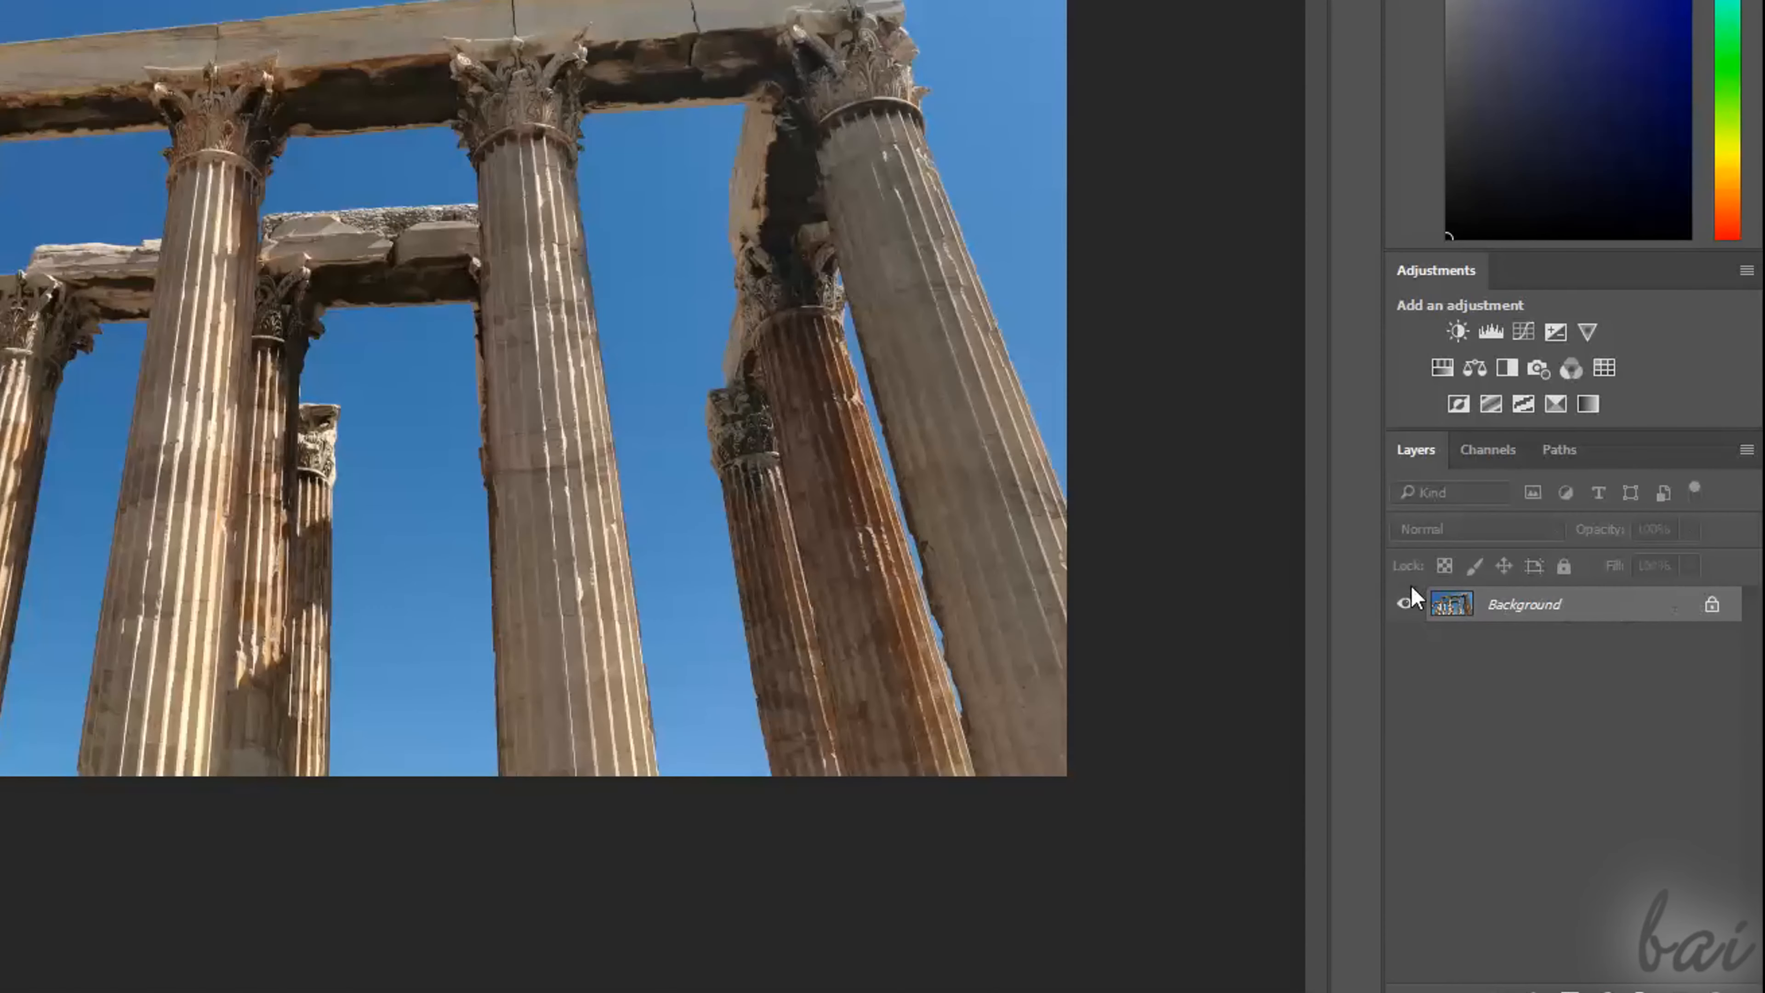
Convert the locked Background of the temple photo into a regular layer named Layer 0 with Normal mode and 100% opacity.
double_click(1561, 621)
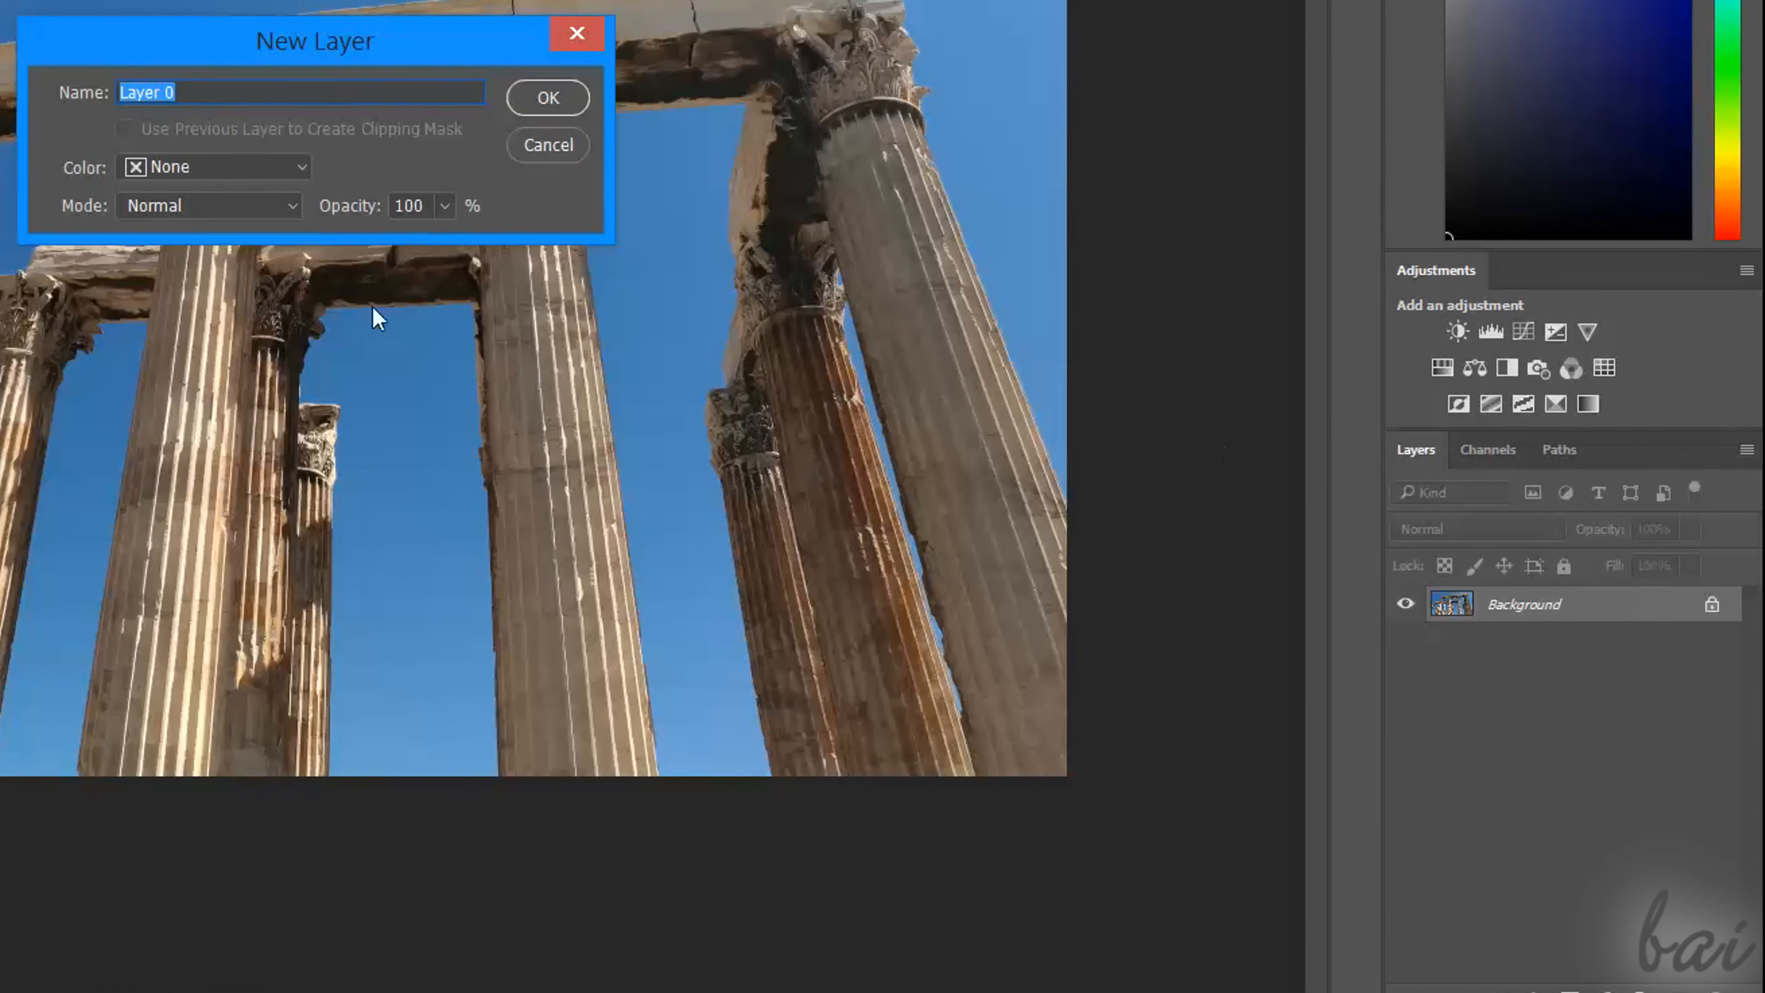
click(550, 106)
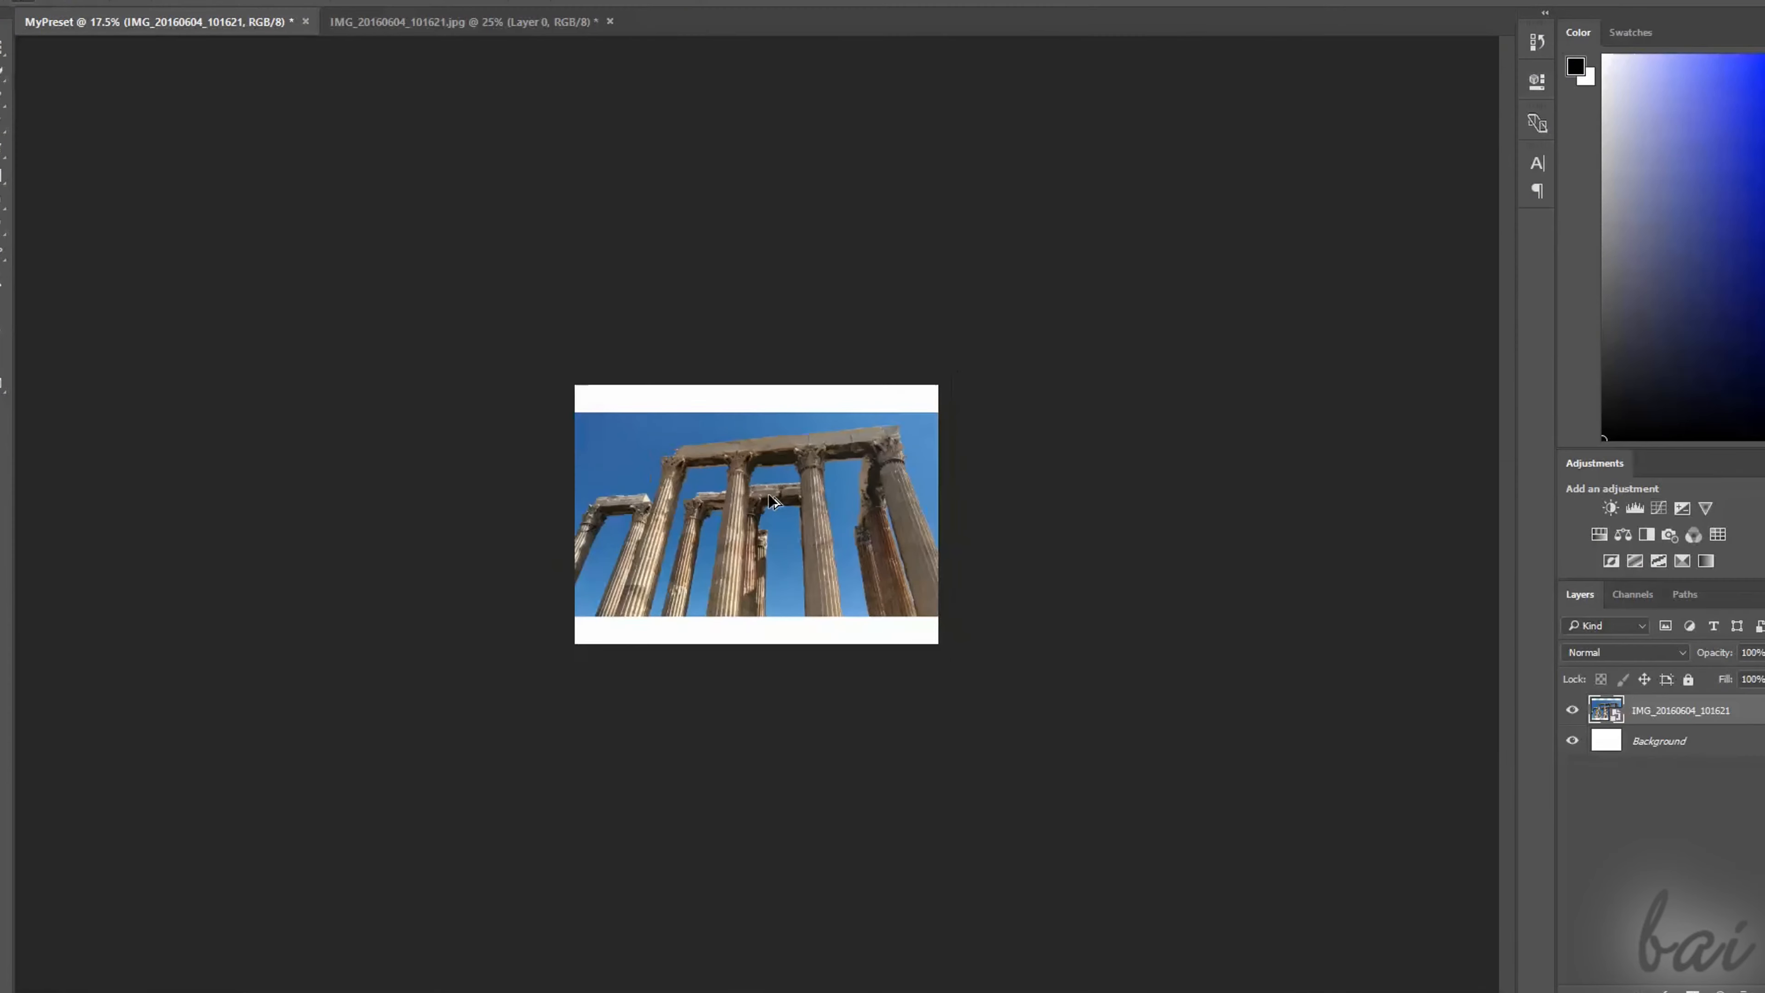
Examine the temple photo in MyPreset by zooming in and out and panning across its columns.
scroll(774, 501, down, 3)
scroll(773, 502, up, 13)
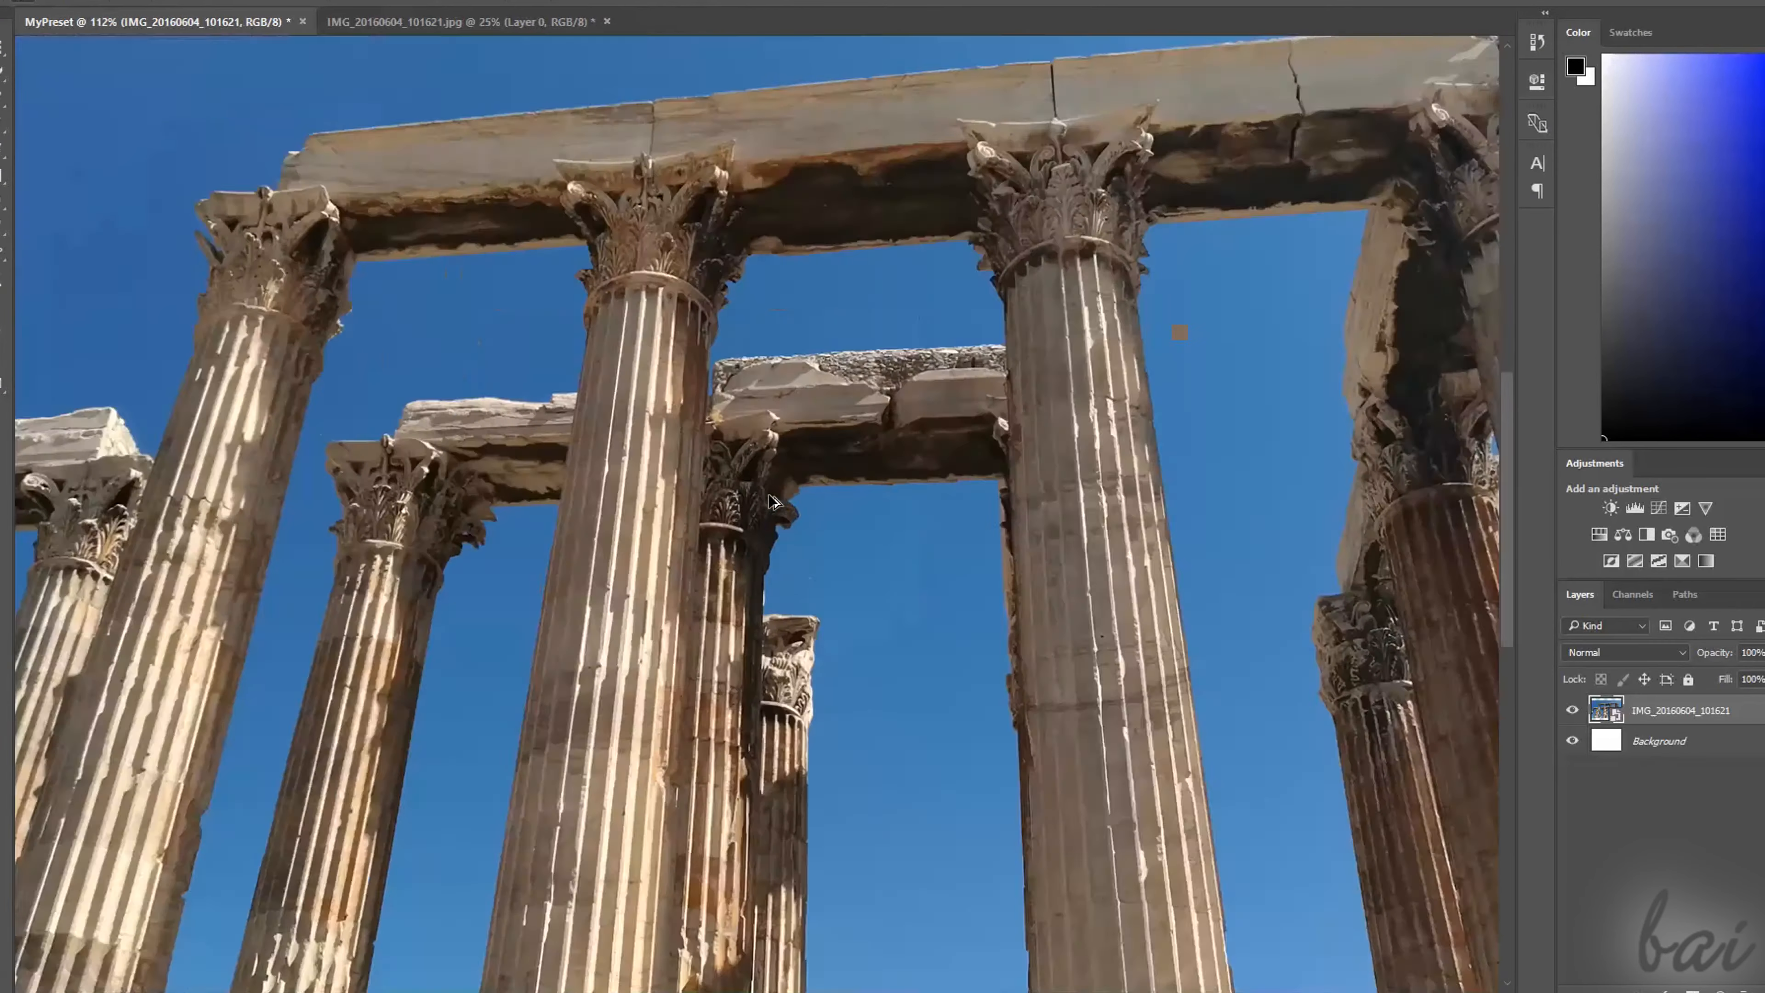
scroll(772, 499, up, 4)
scroll(773, 501, down, 9)
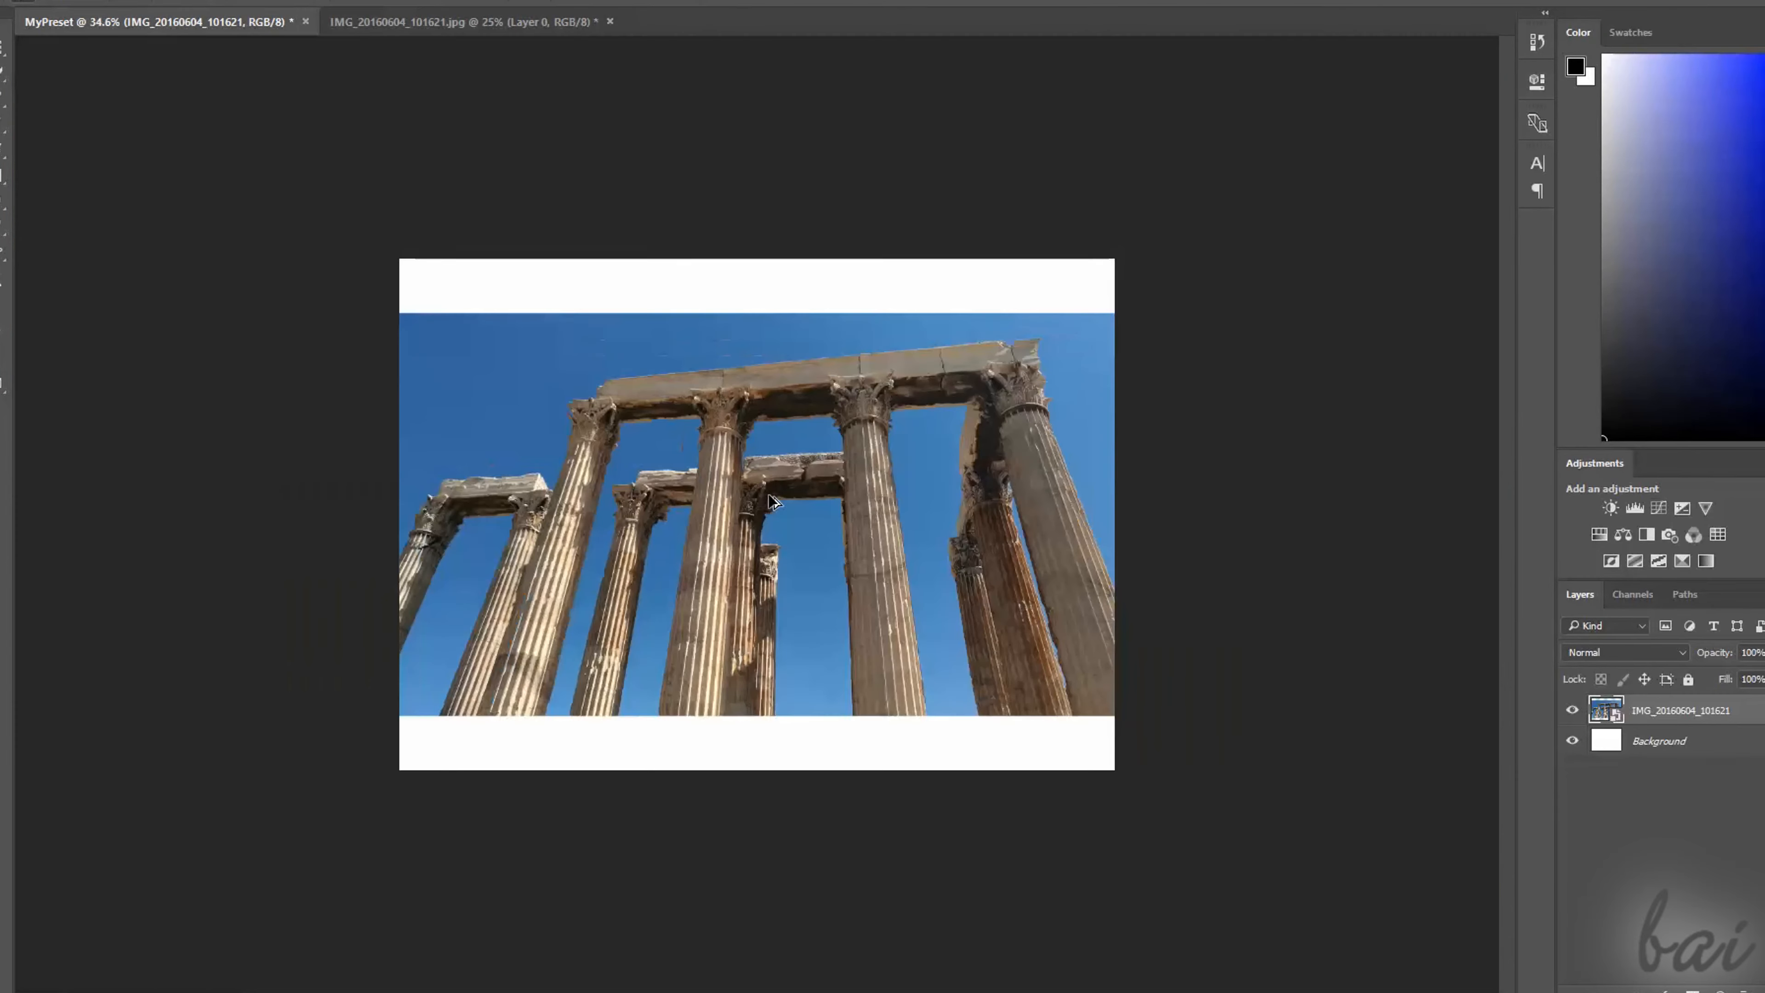
scroll(774, 502, up, 3)
scroll(773, 502, up, 1)
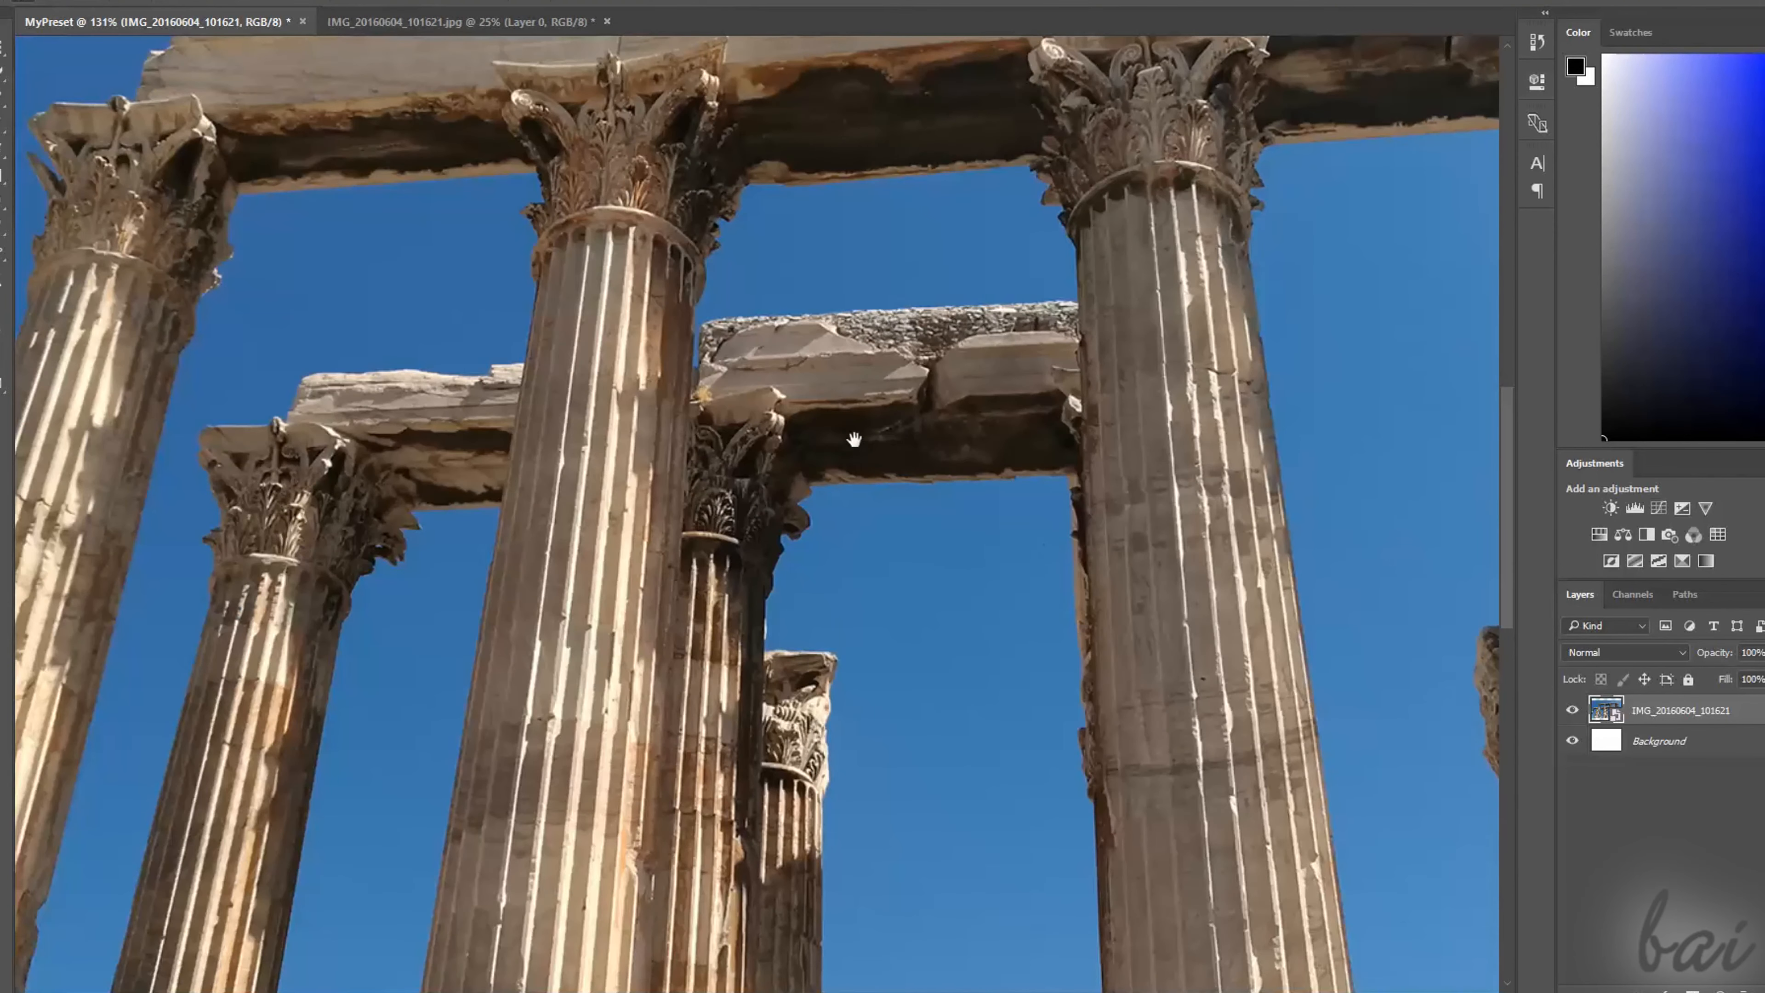
drag(874, 407, 667, 532)
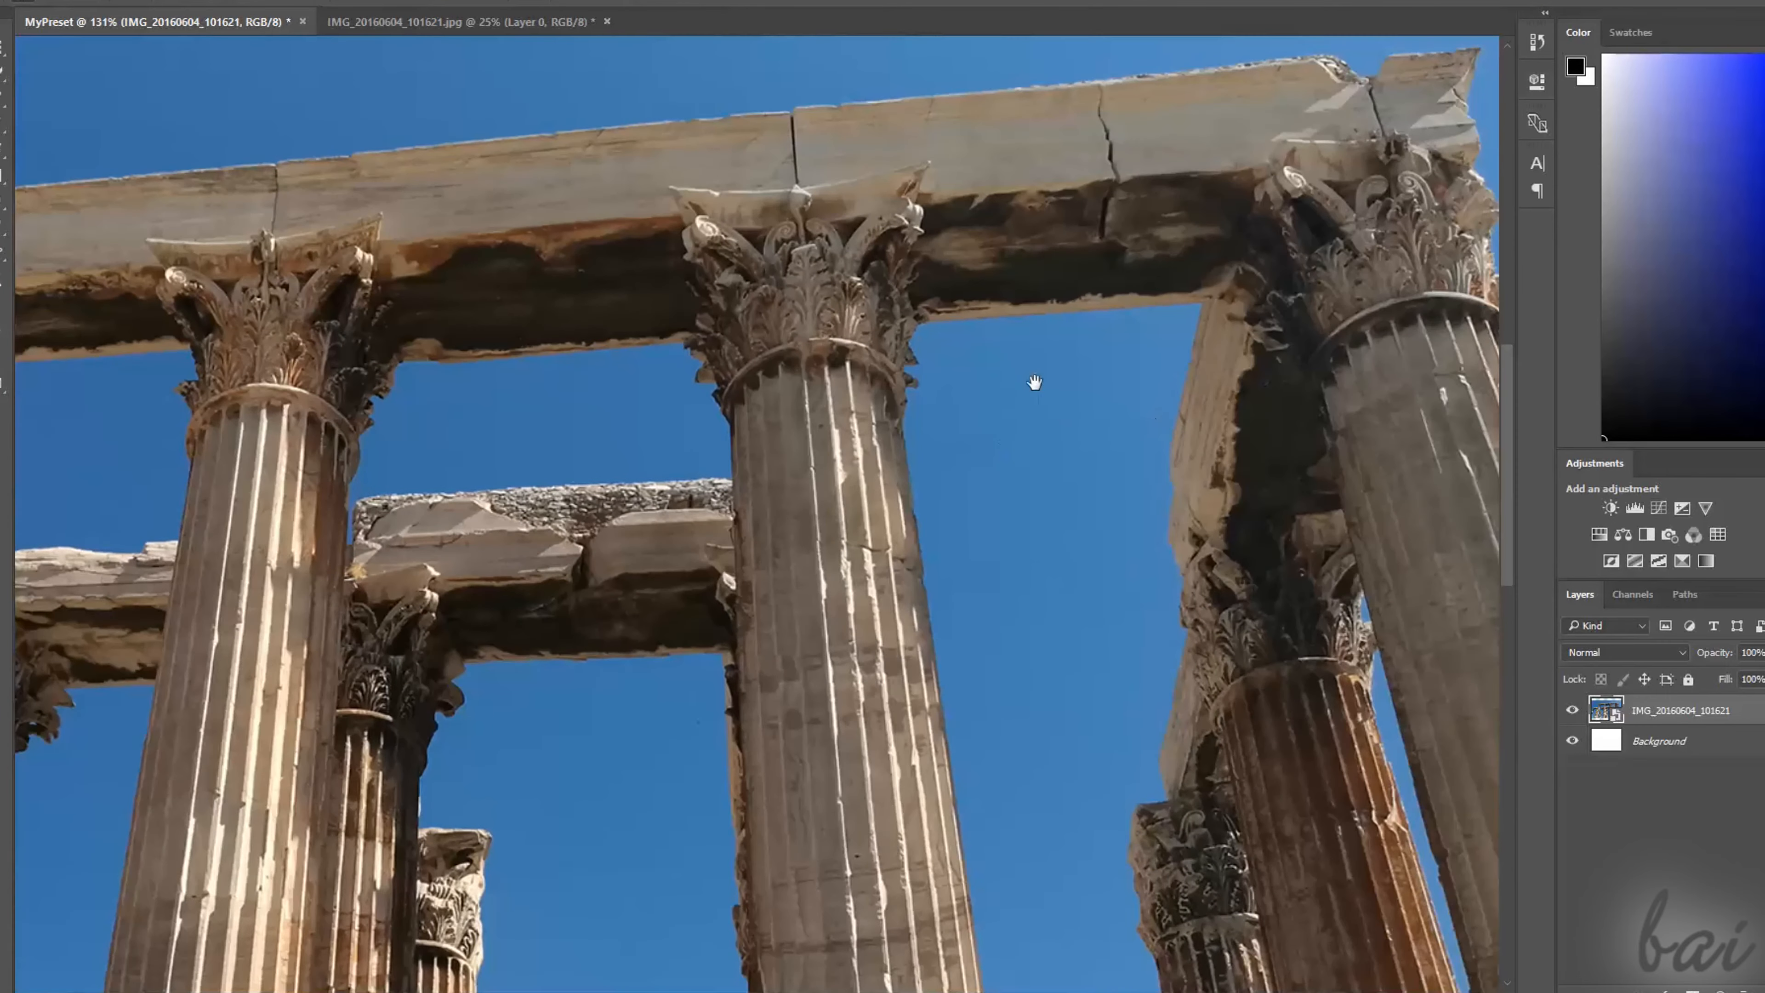
drag(1170, 419, 661, 197)
scroll(662, 197, down, 3)
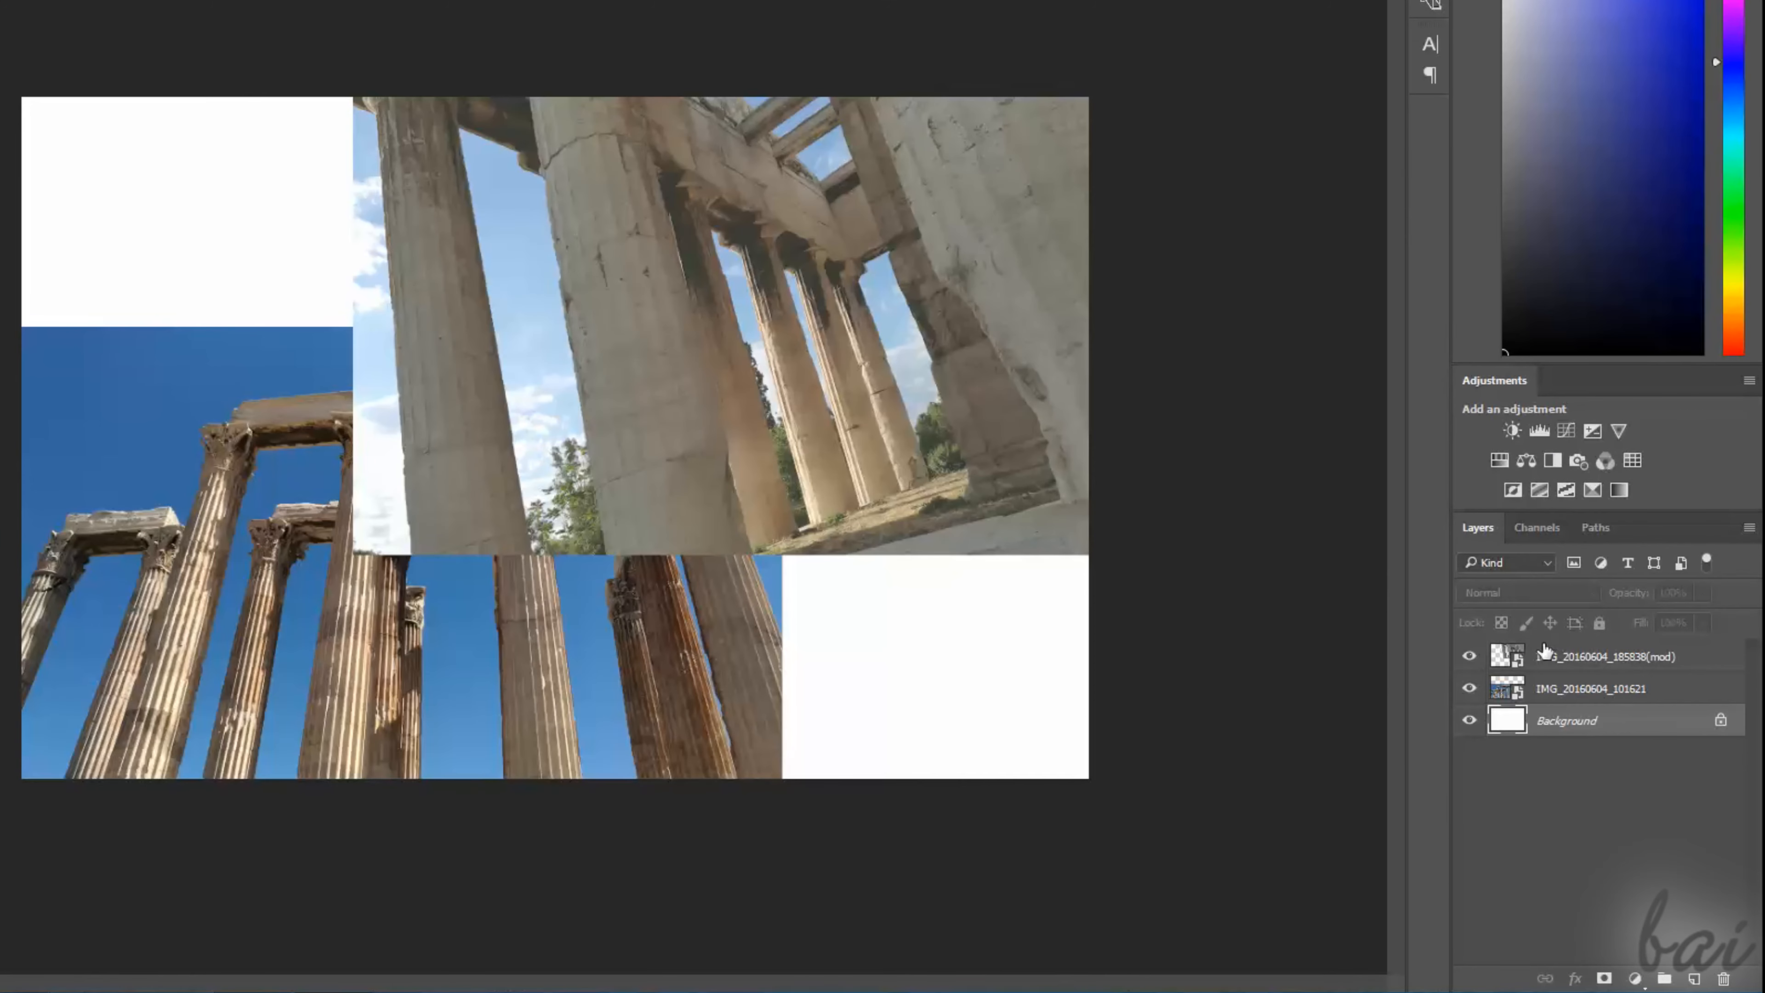
Toggle the IMG_20160604_185838(mod) layer's visibility off and back on, then mark out a rectangular area over its columns.
click(1564, 664)
click(1470, 658)
click(1470, 658)
click(1566, 660)
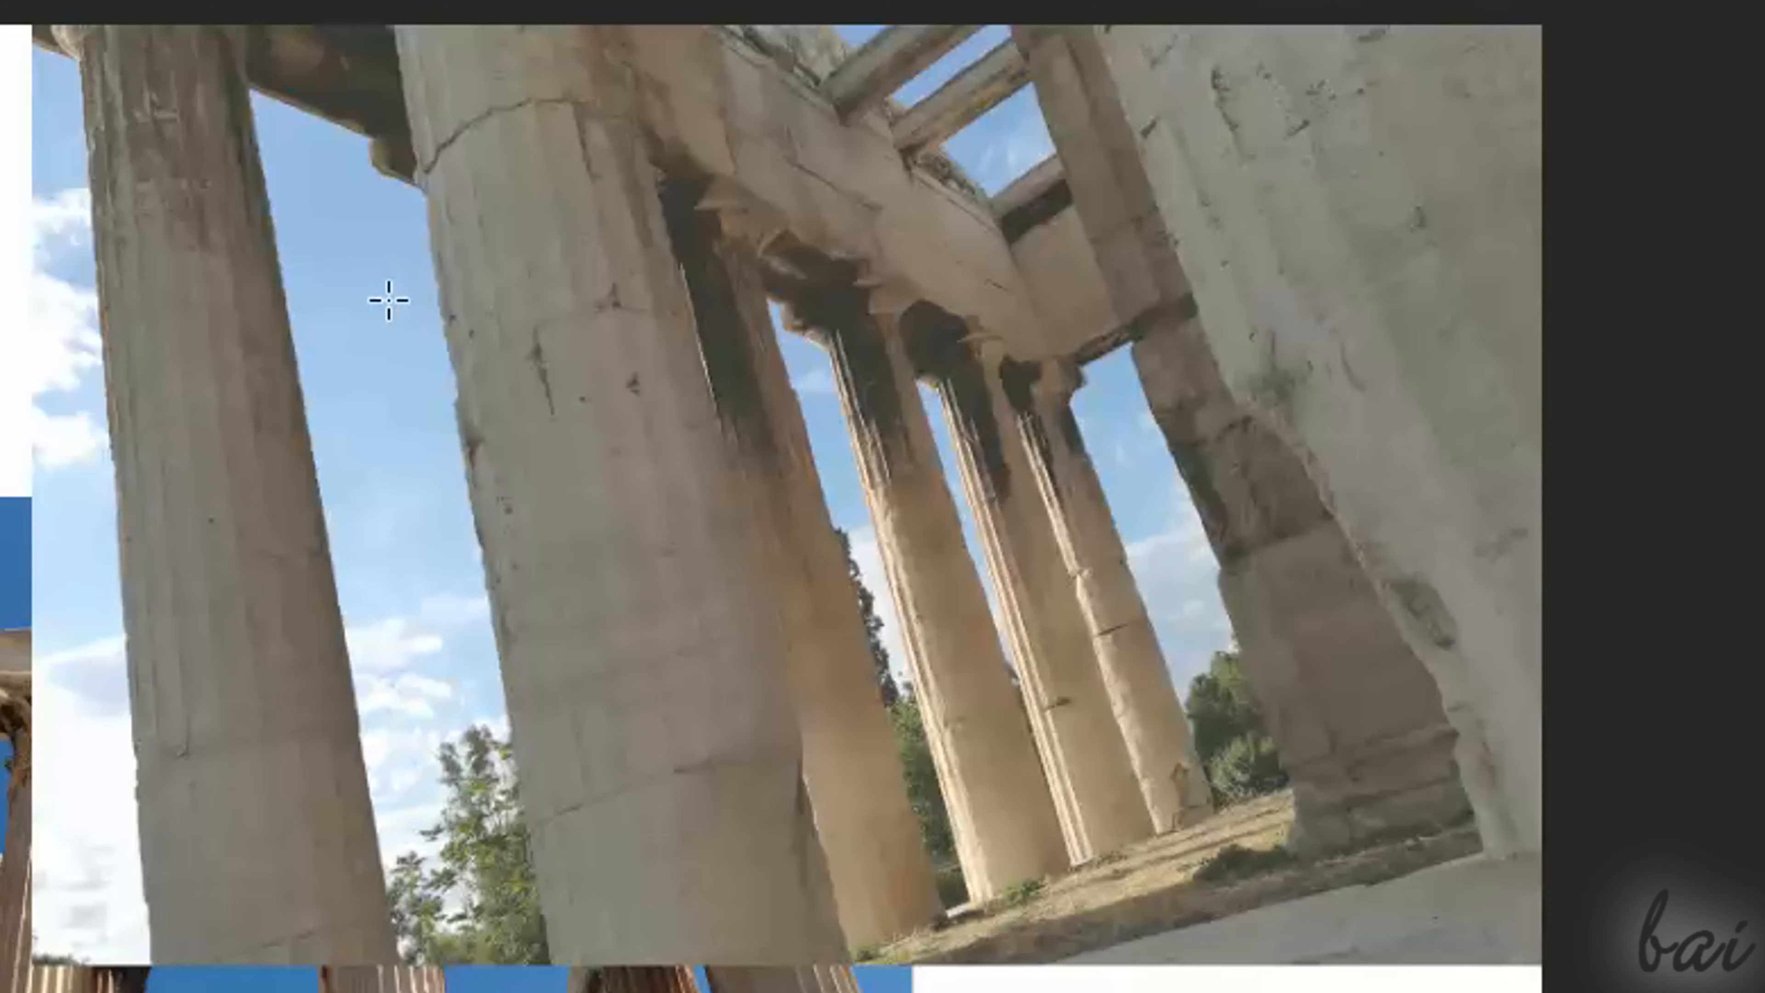
drag(388, 300, 1098, 630)
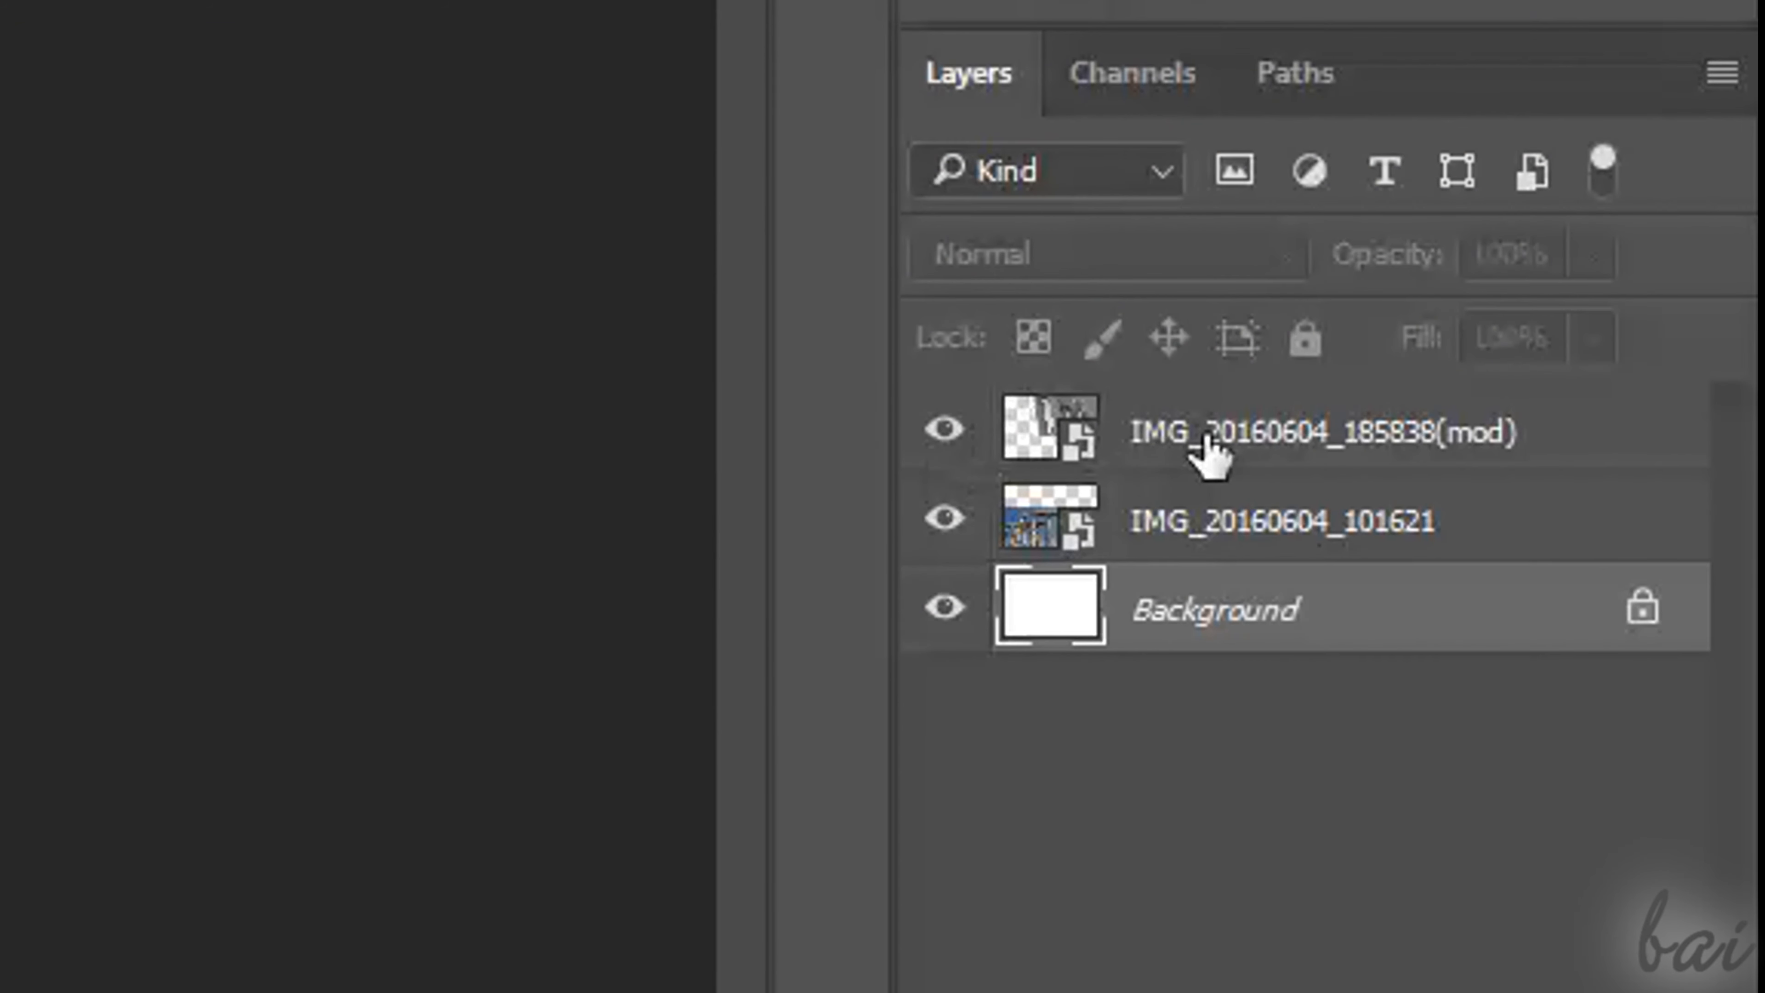
Select the IMG_20160604_185838(mod) layer, and switch to the Elliptical Marquee tool and back to the Rectangular Marquee tool.
click(1207, 451)
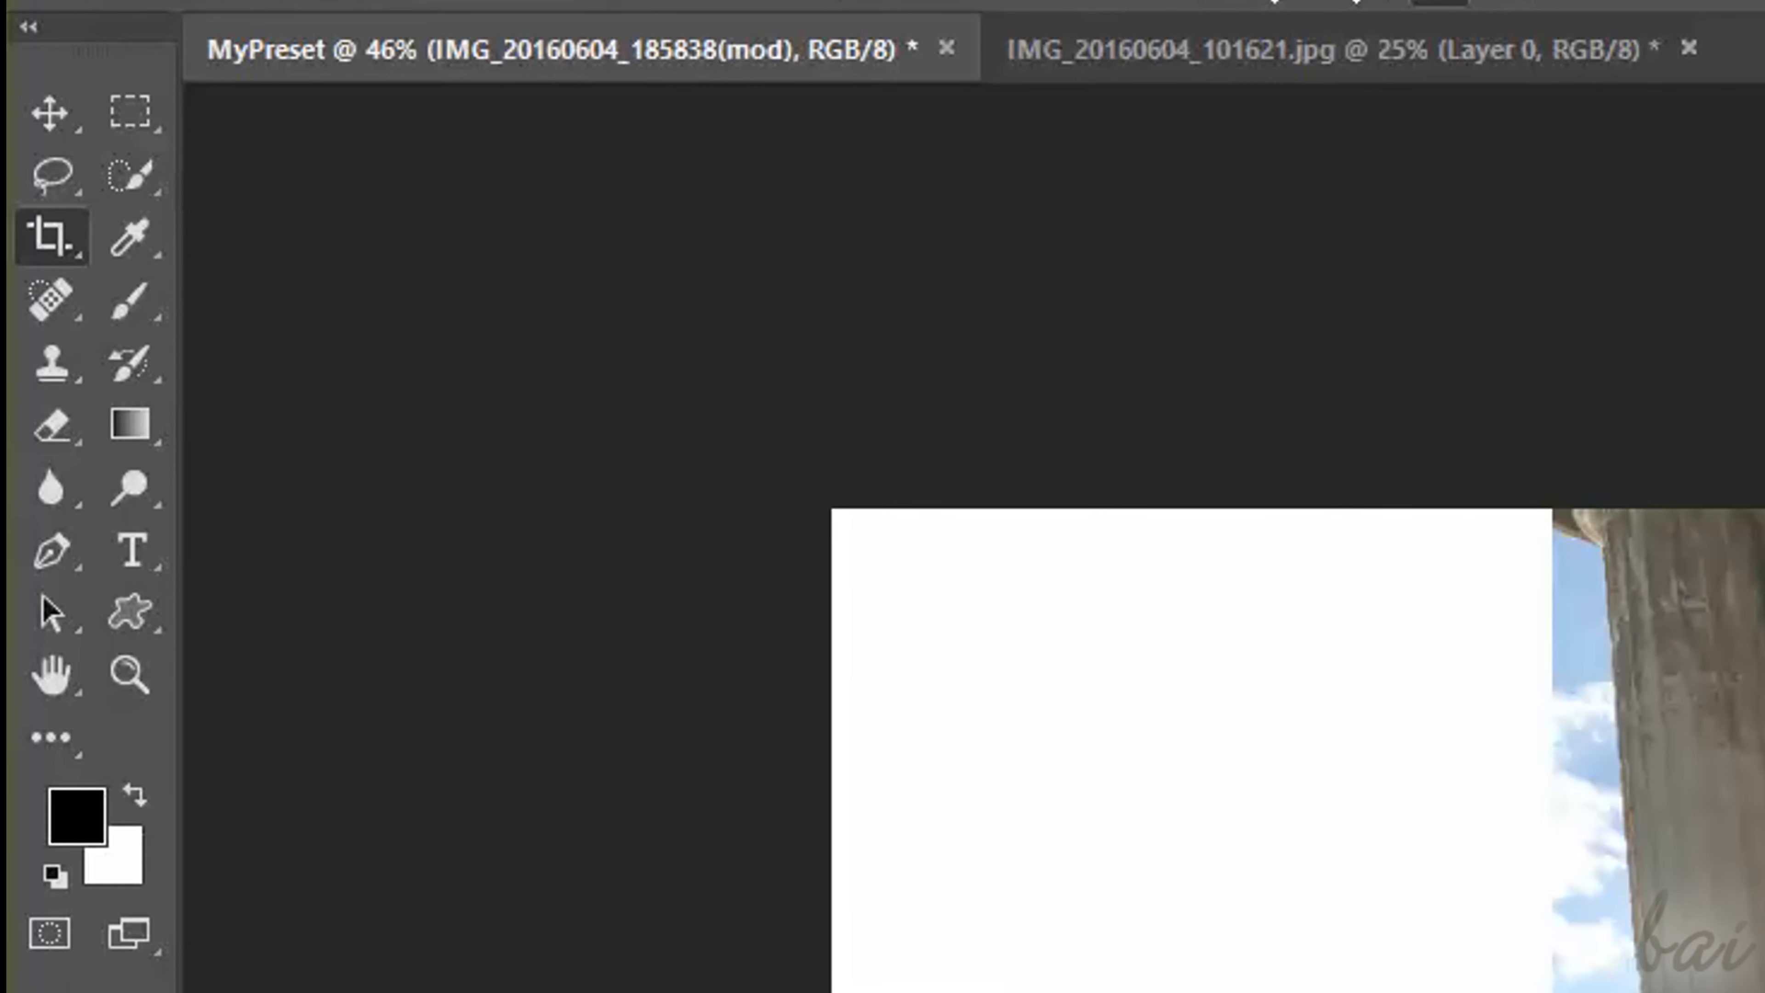
right_click(134, 125)
click(370, 158)
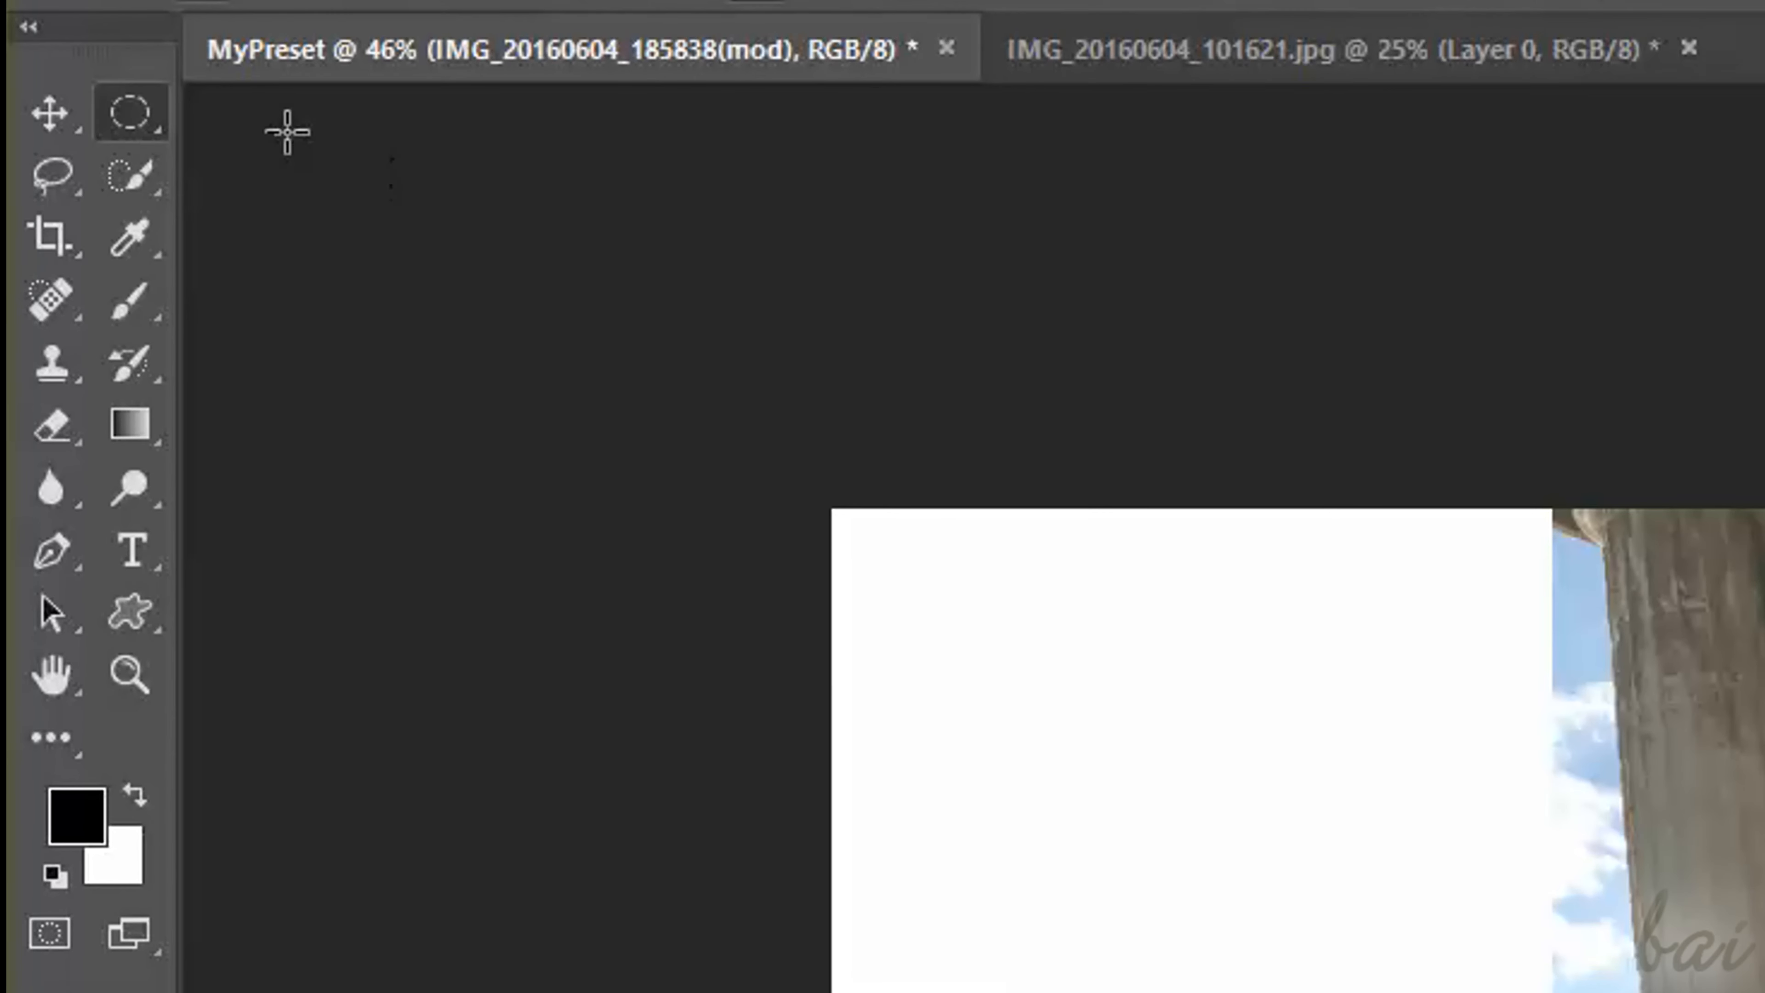
right_click(163, 132)
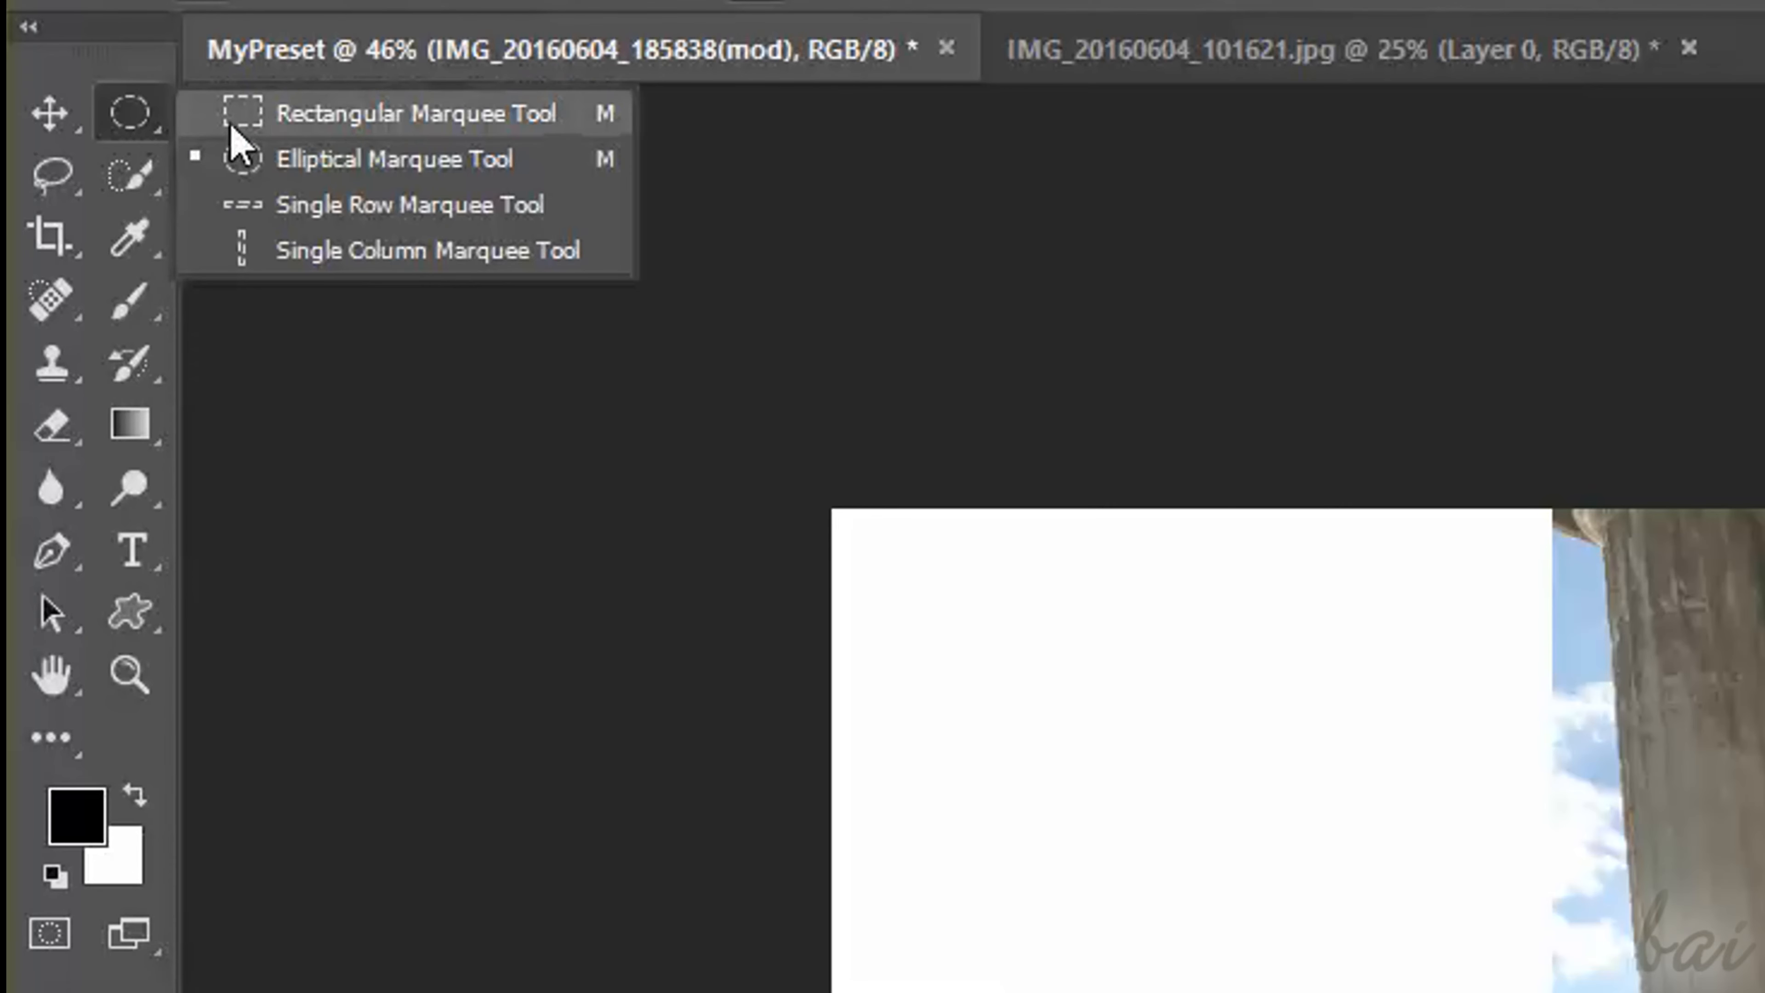
click(292, 125)
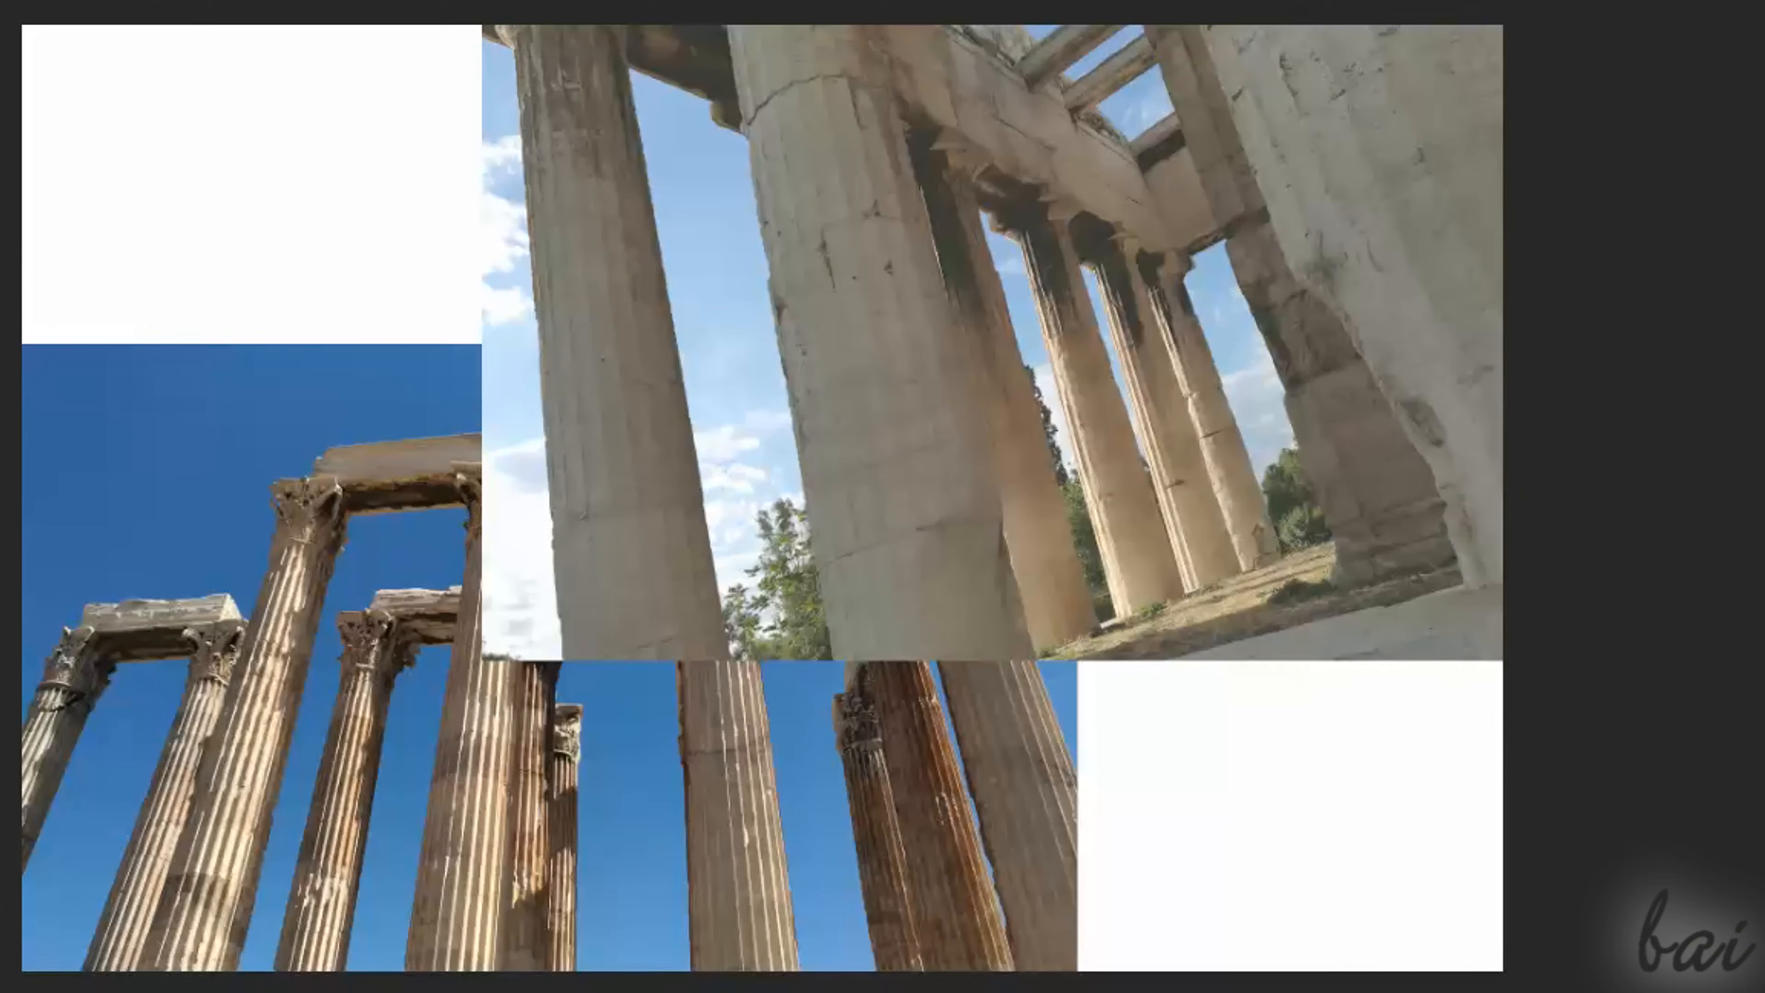
Draw a large rectangular selection across both photos, deselect it, and draw smaller rectangular selections over the temple columns.
drag(134, 25, 1515, 760)
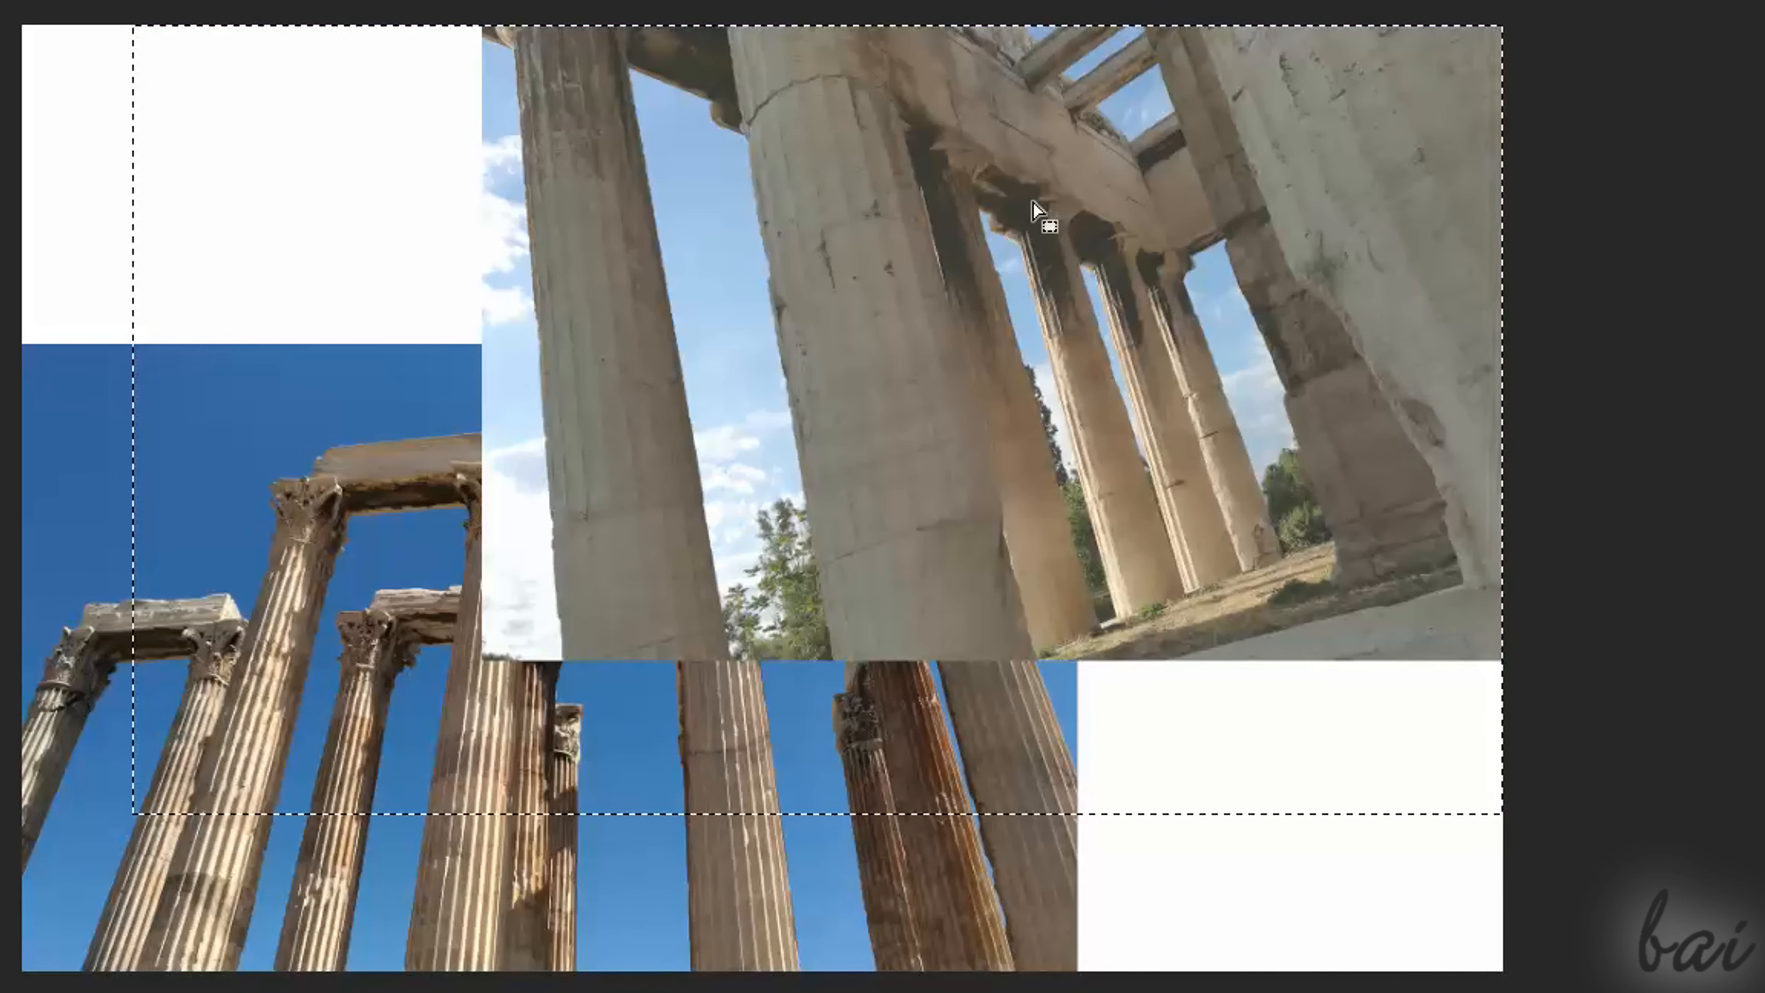
key(ctrl+d)
drag(703, 207, 1305, 442)
drag(909, 443, 934, 457)
drag(935, 457, 1267, 654)
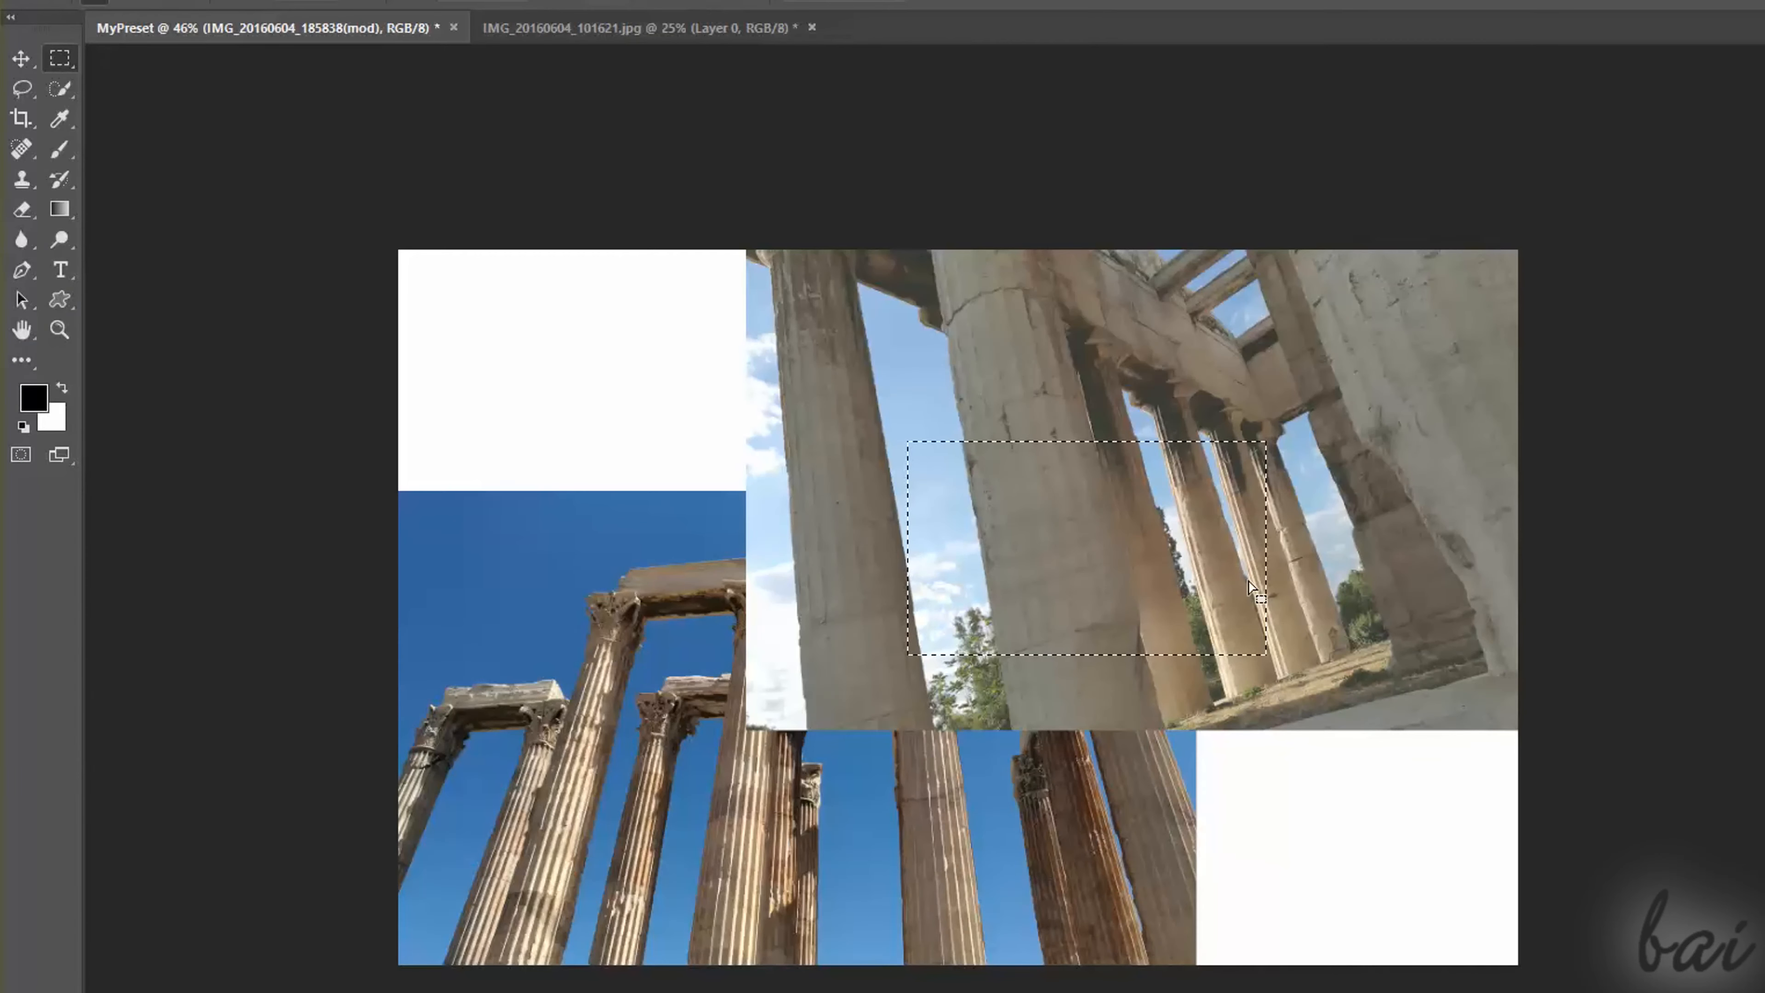
Try to move the selected part of the IMG_20160604_185838(mod) layer down into the white area.
key(ctrl+alt+shift+v)
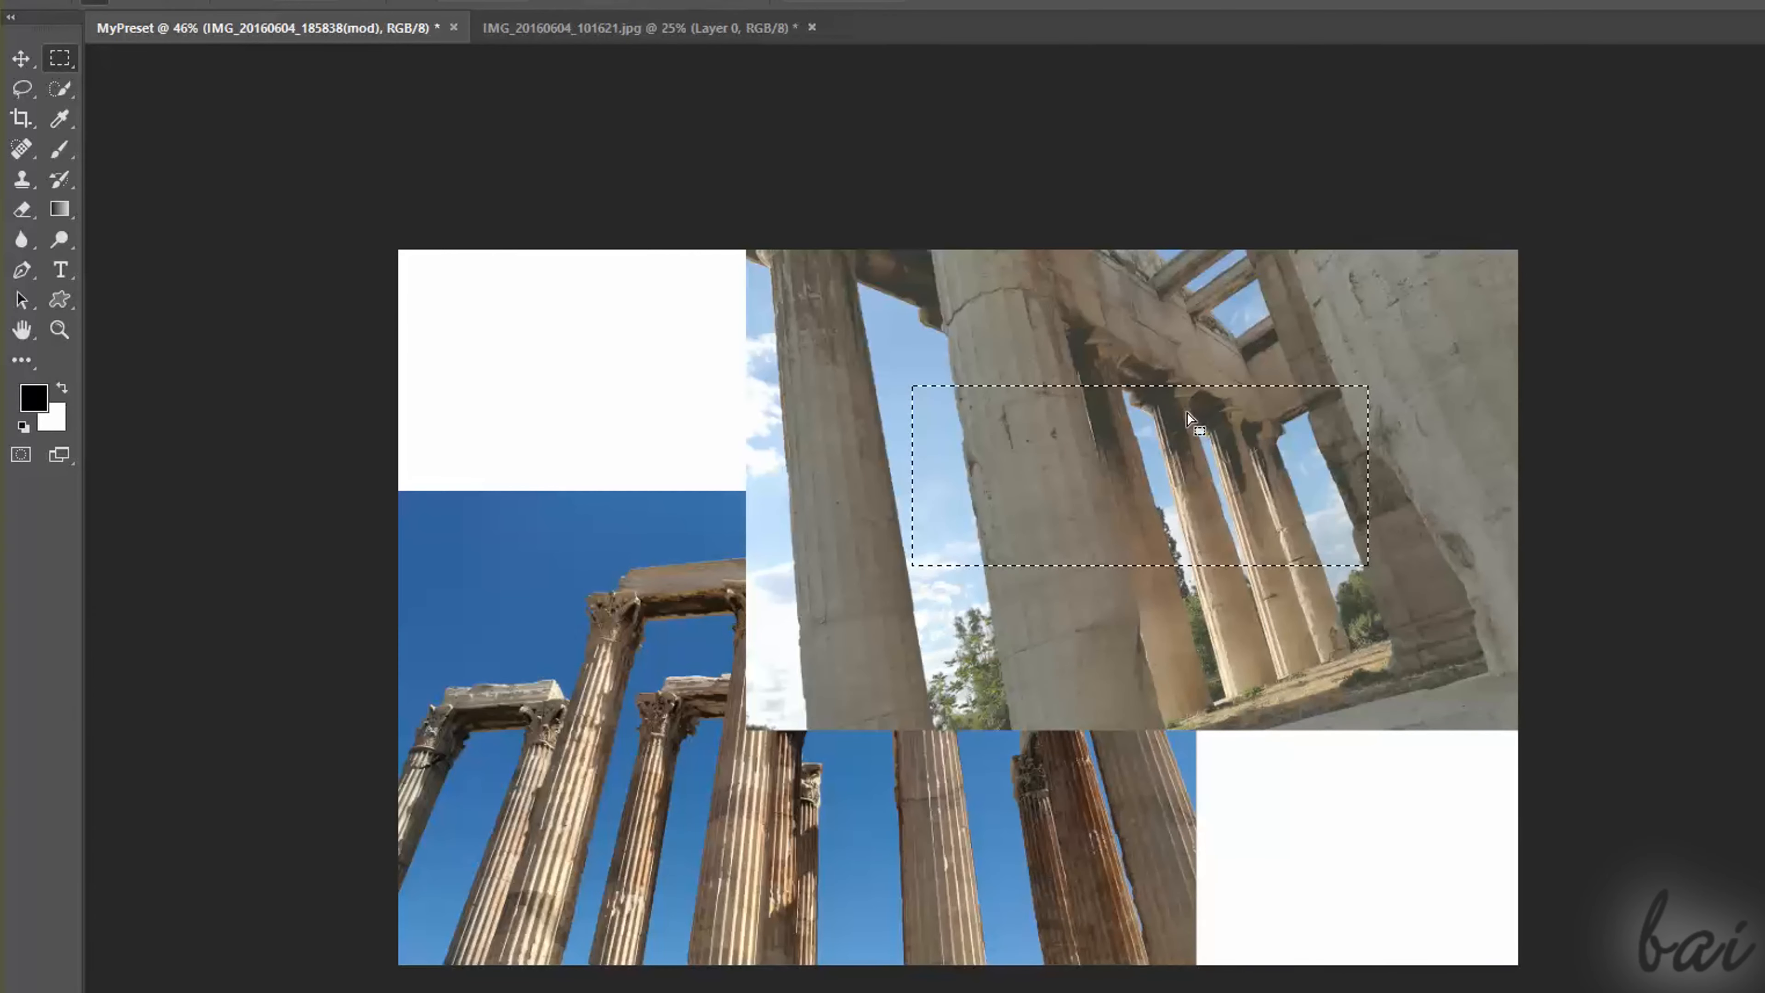
key(ctrl+j)
drag(1188, 412, 1310, 835)
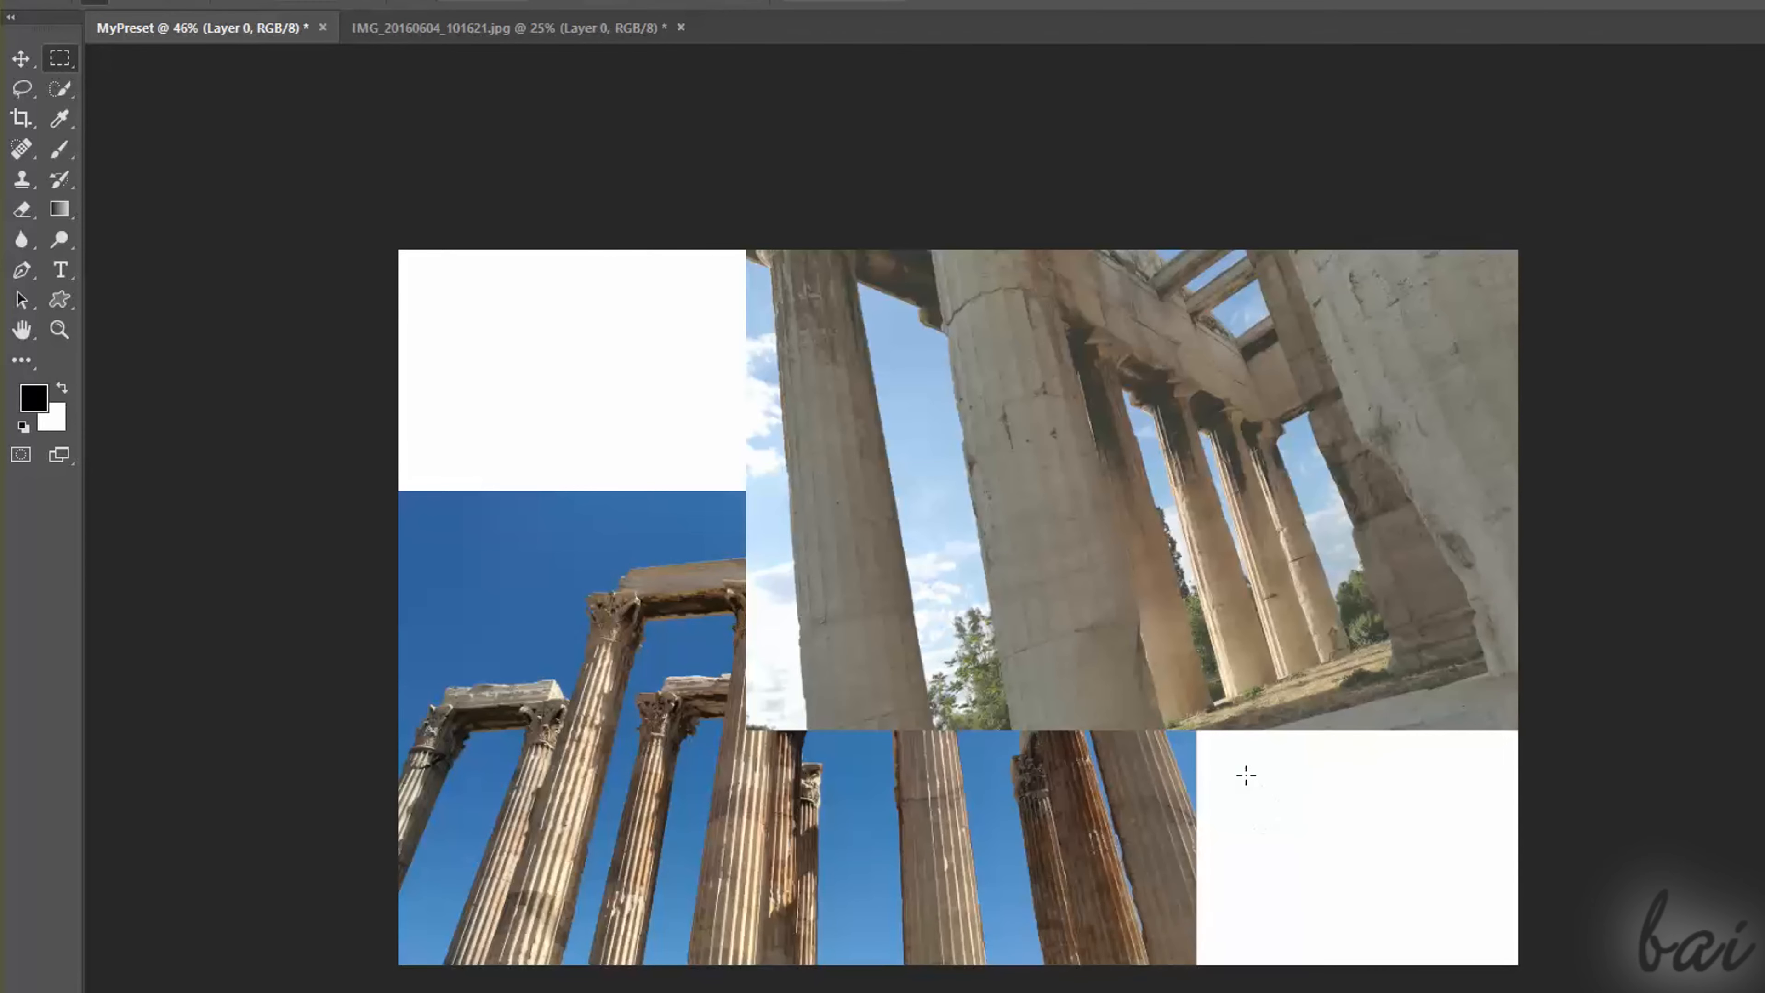
Select a small rectangle in the white area below the columns photo and cut it from Layer 0.
drag(1246, 775, 1427, 916)
key(ctrl+x)
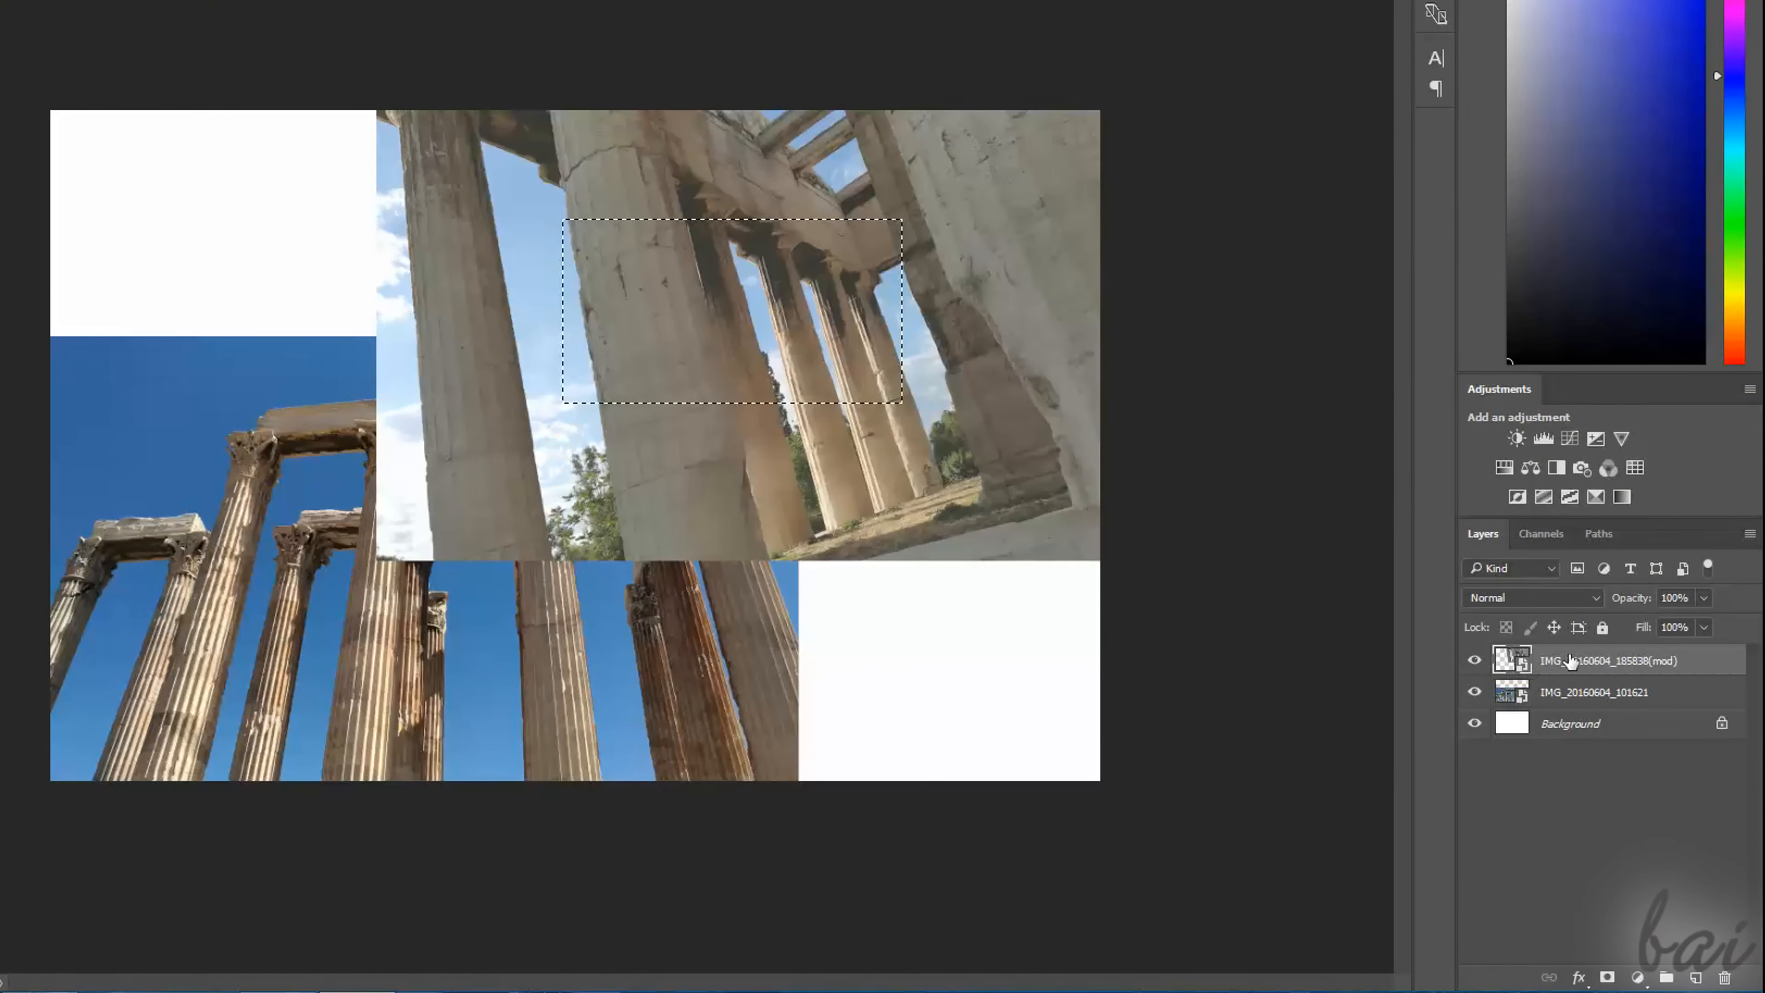
Rasterize the IMG_20160604_185838(mod) layer and move the area selected over its columns downward.
right_click(1574, 660)
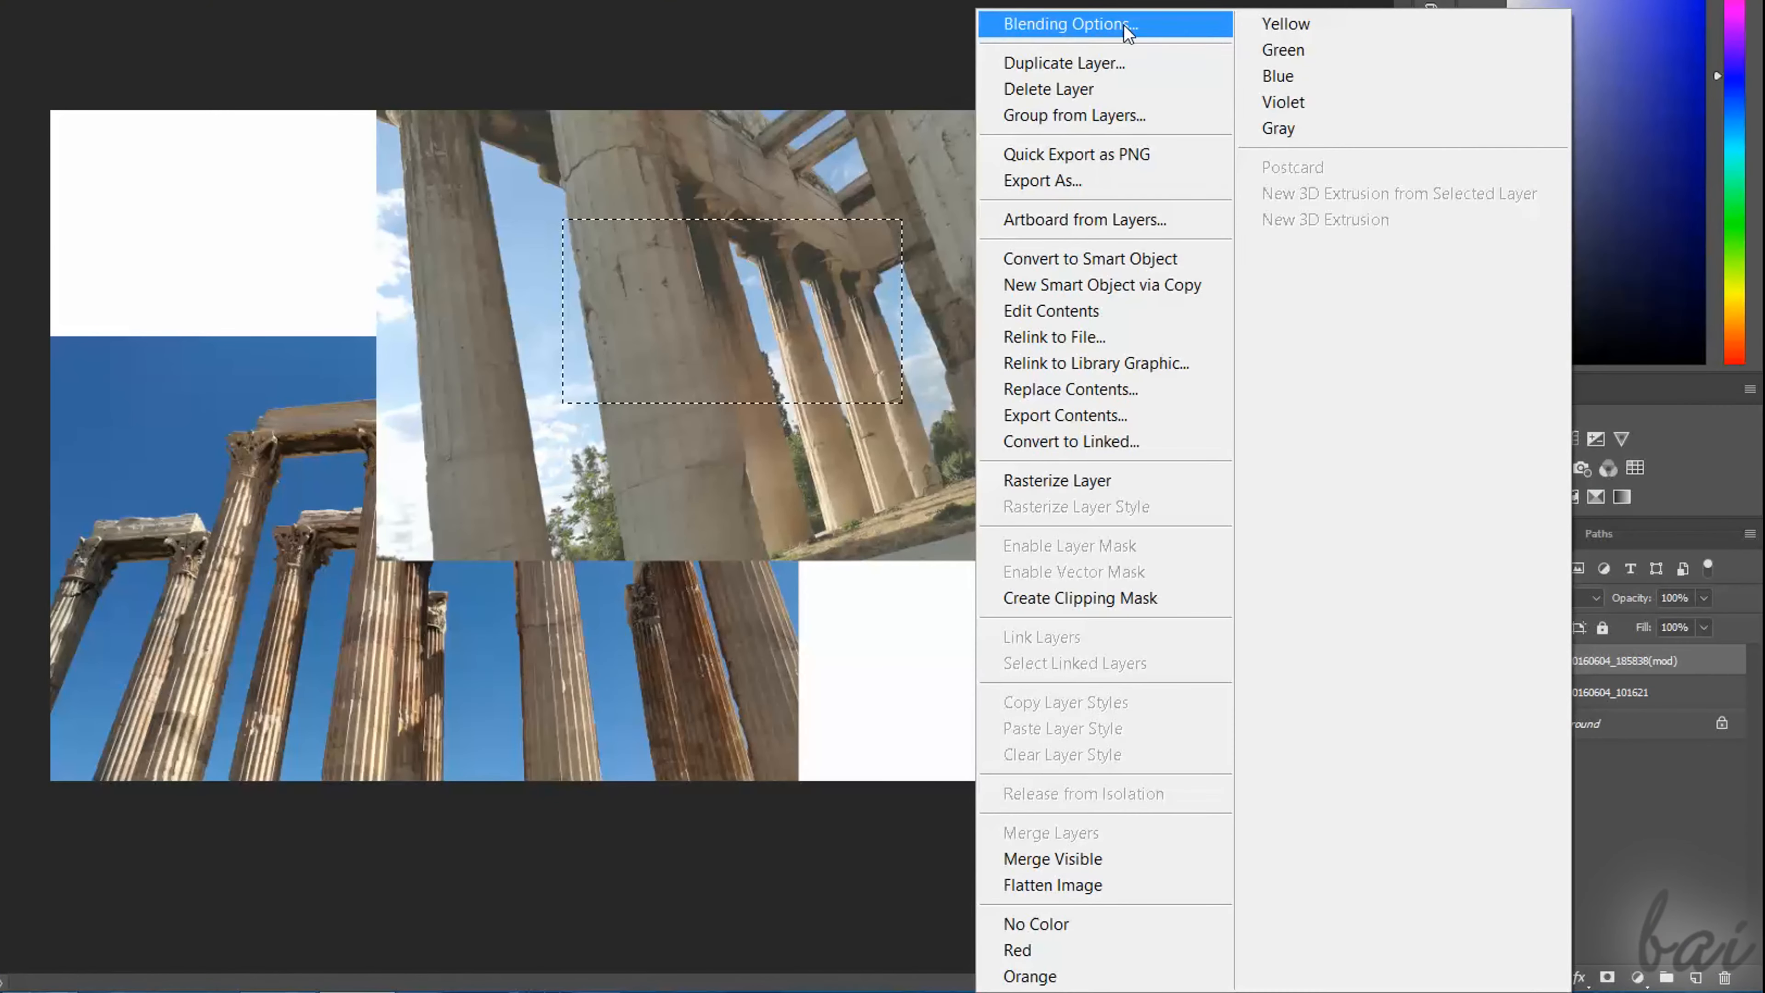
click(1104, 490)
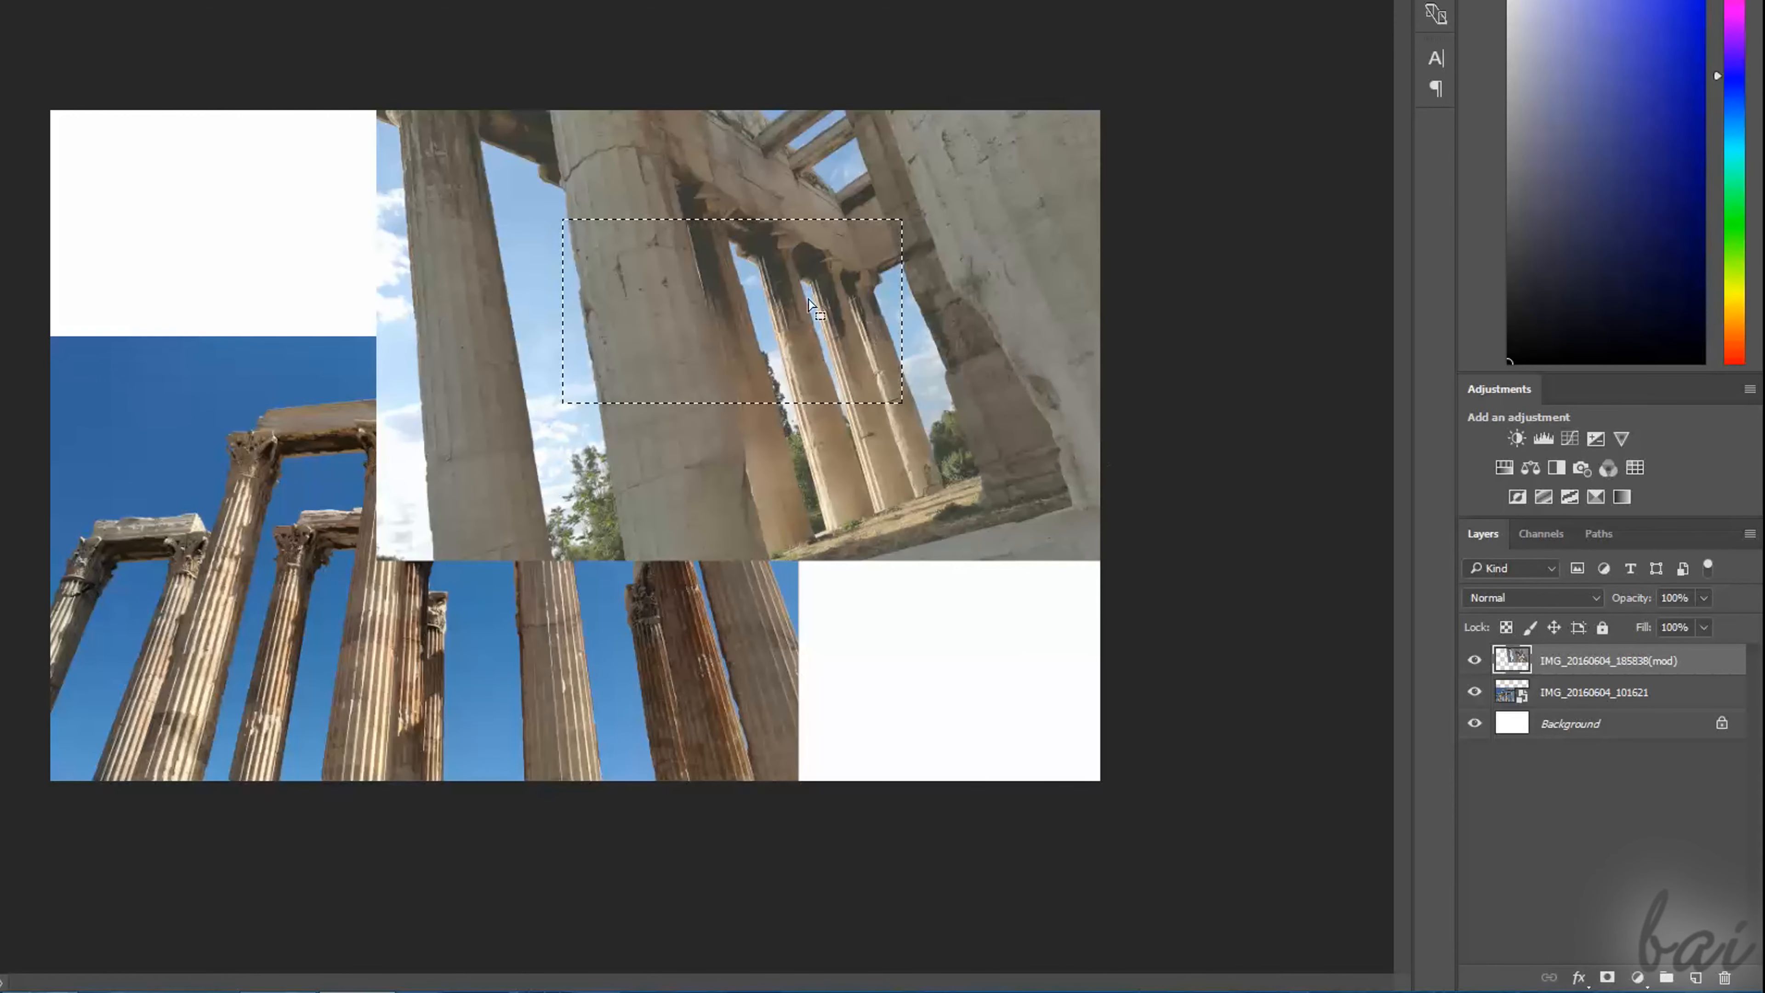
key(ctrl+x)
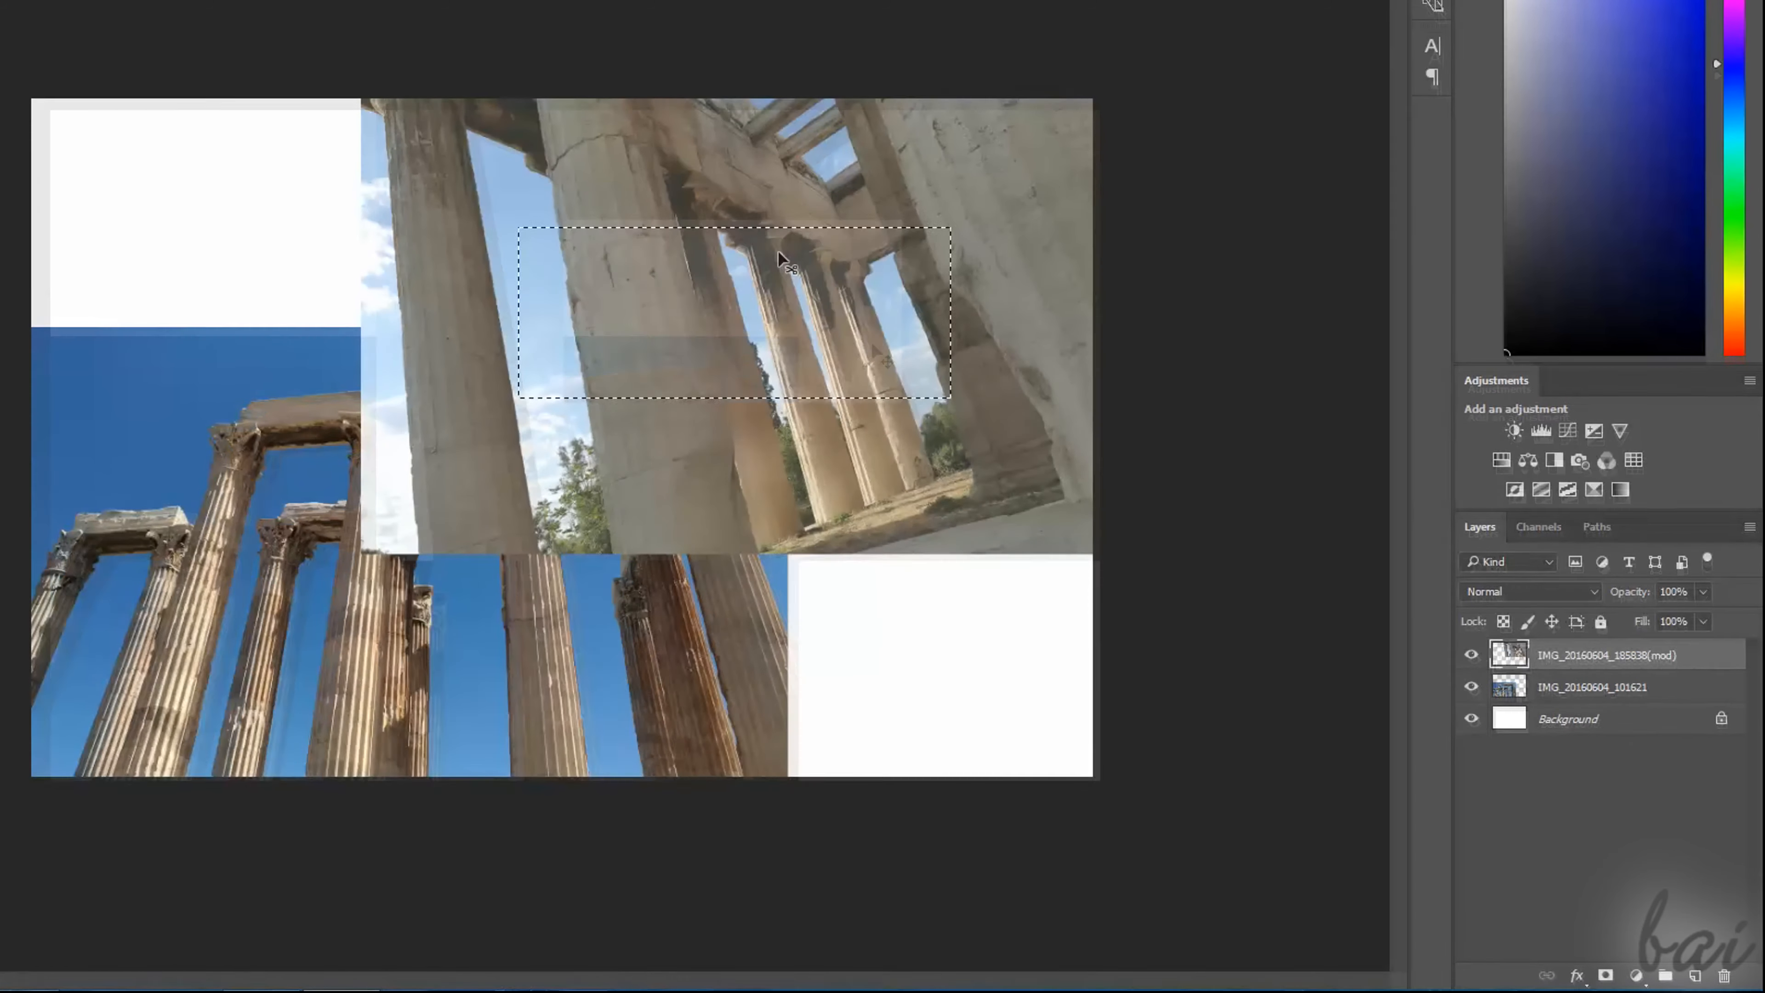
key(ctrl+j)
drag(768, 318, 698, 596)
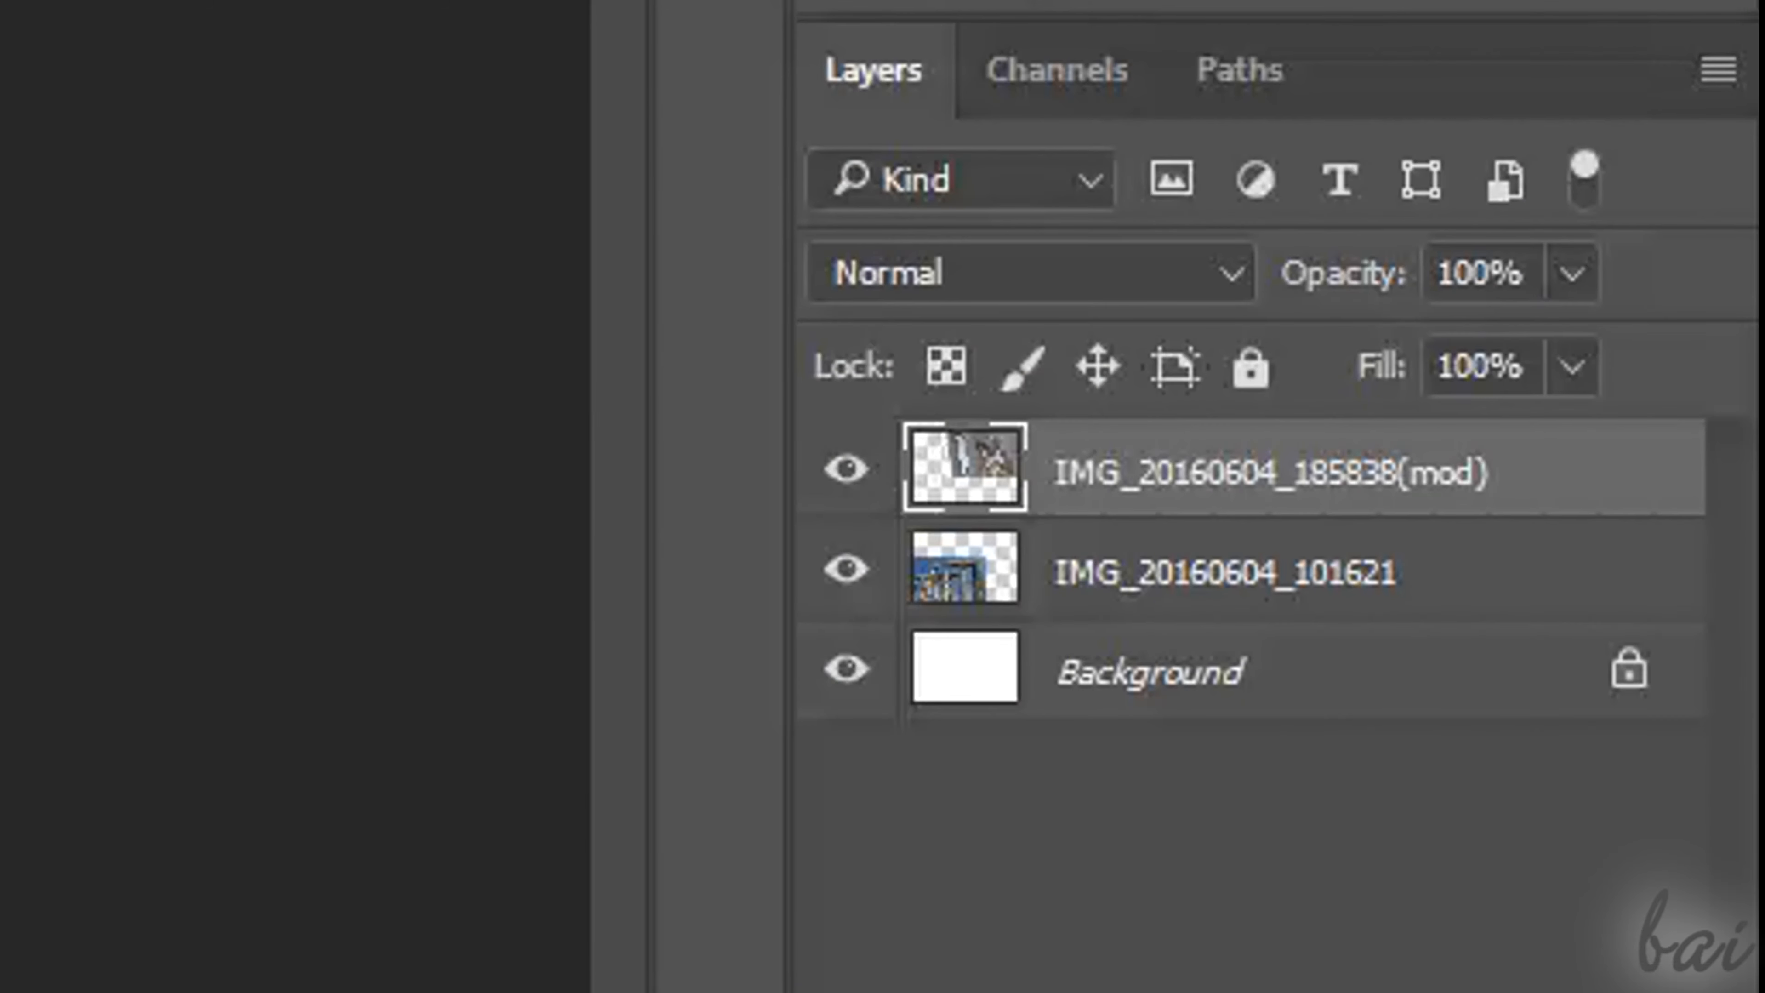
key(ctrl+j)
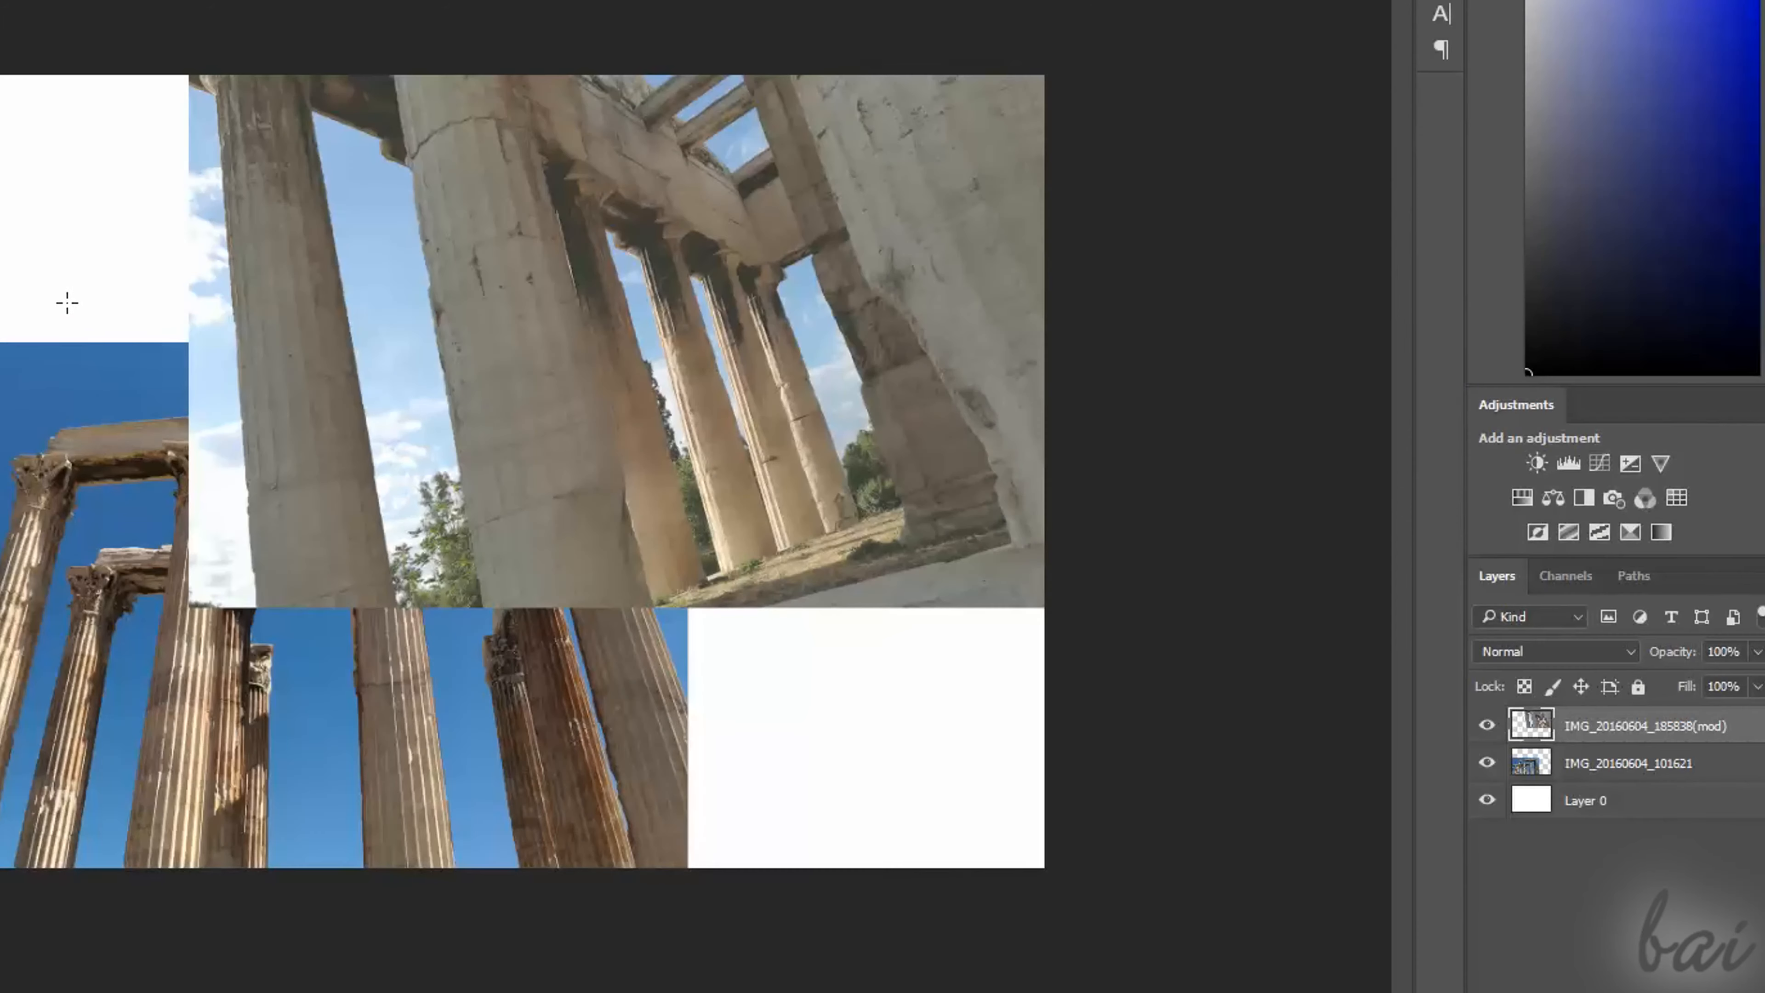
Delete a large elliptical area from the IMG_20160604_185838(mod) layer and deselect, then undo back to the active elliptical selection.
drag(68, 303, 803, 691)
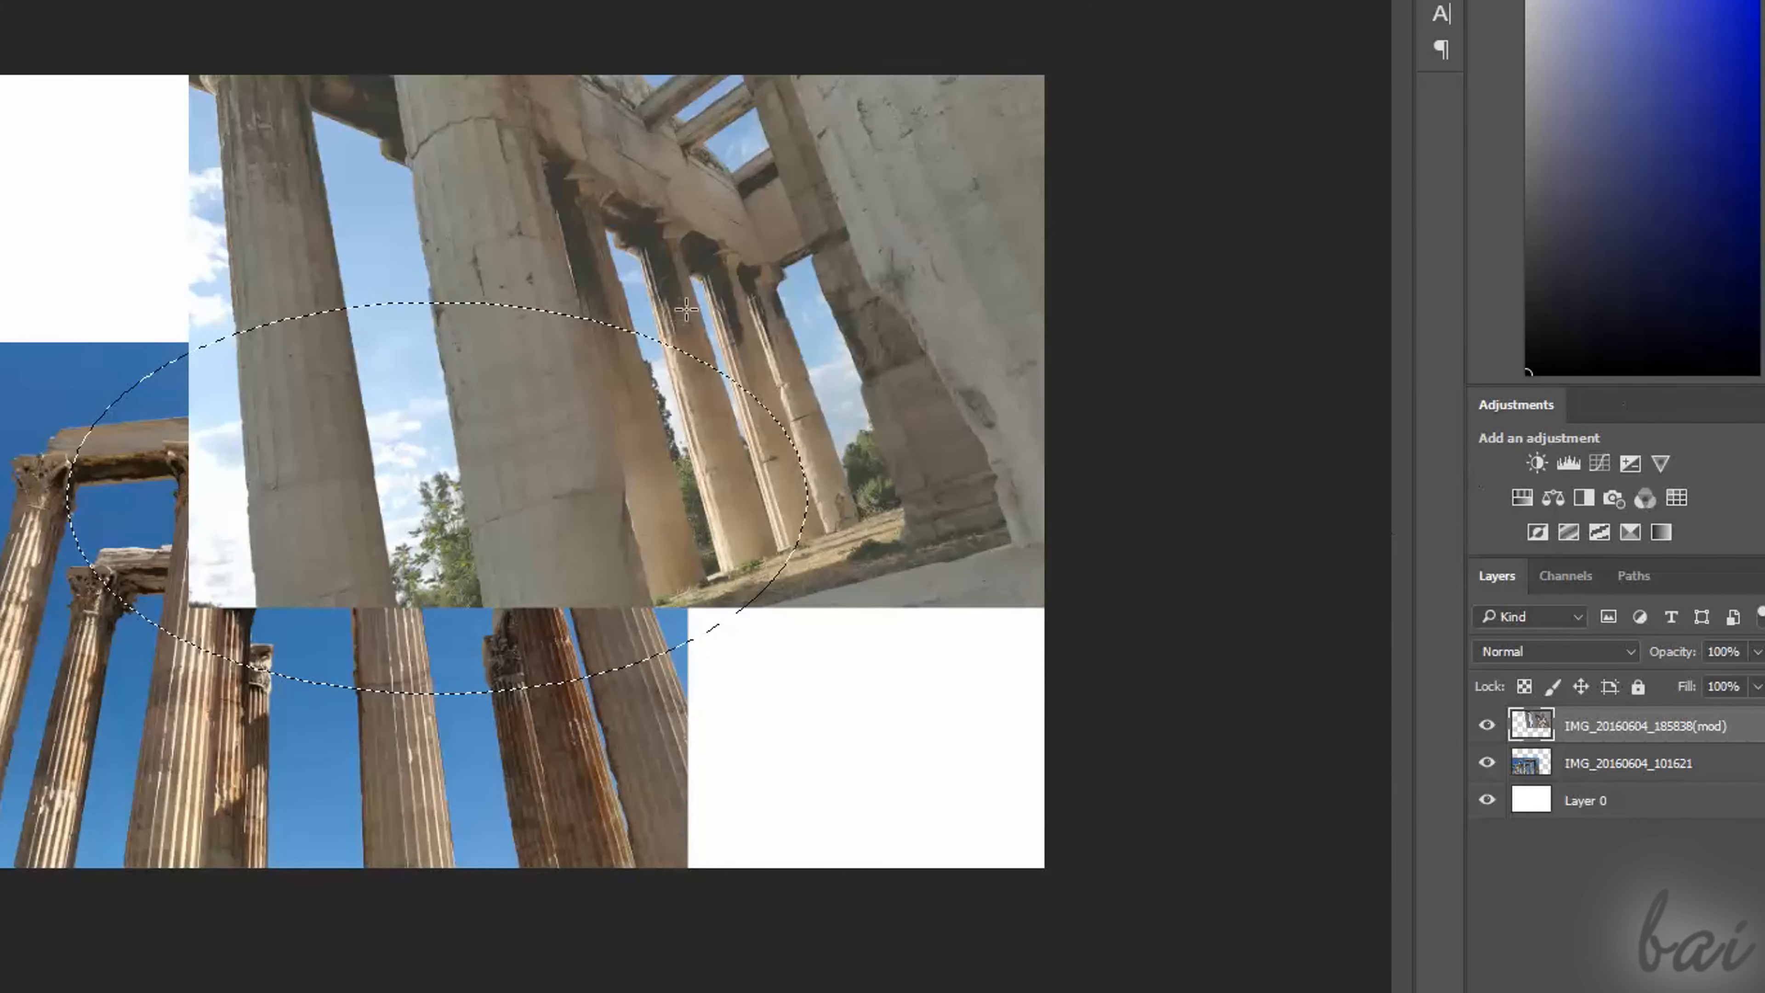
key(Delete)
key(ctrl+d)
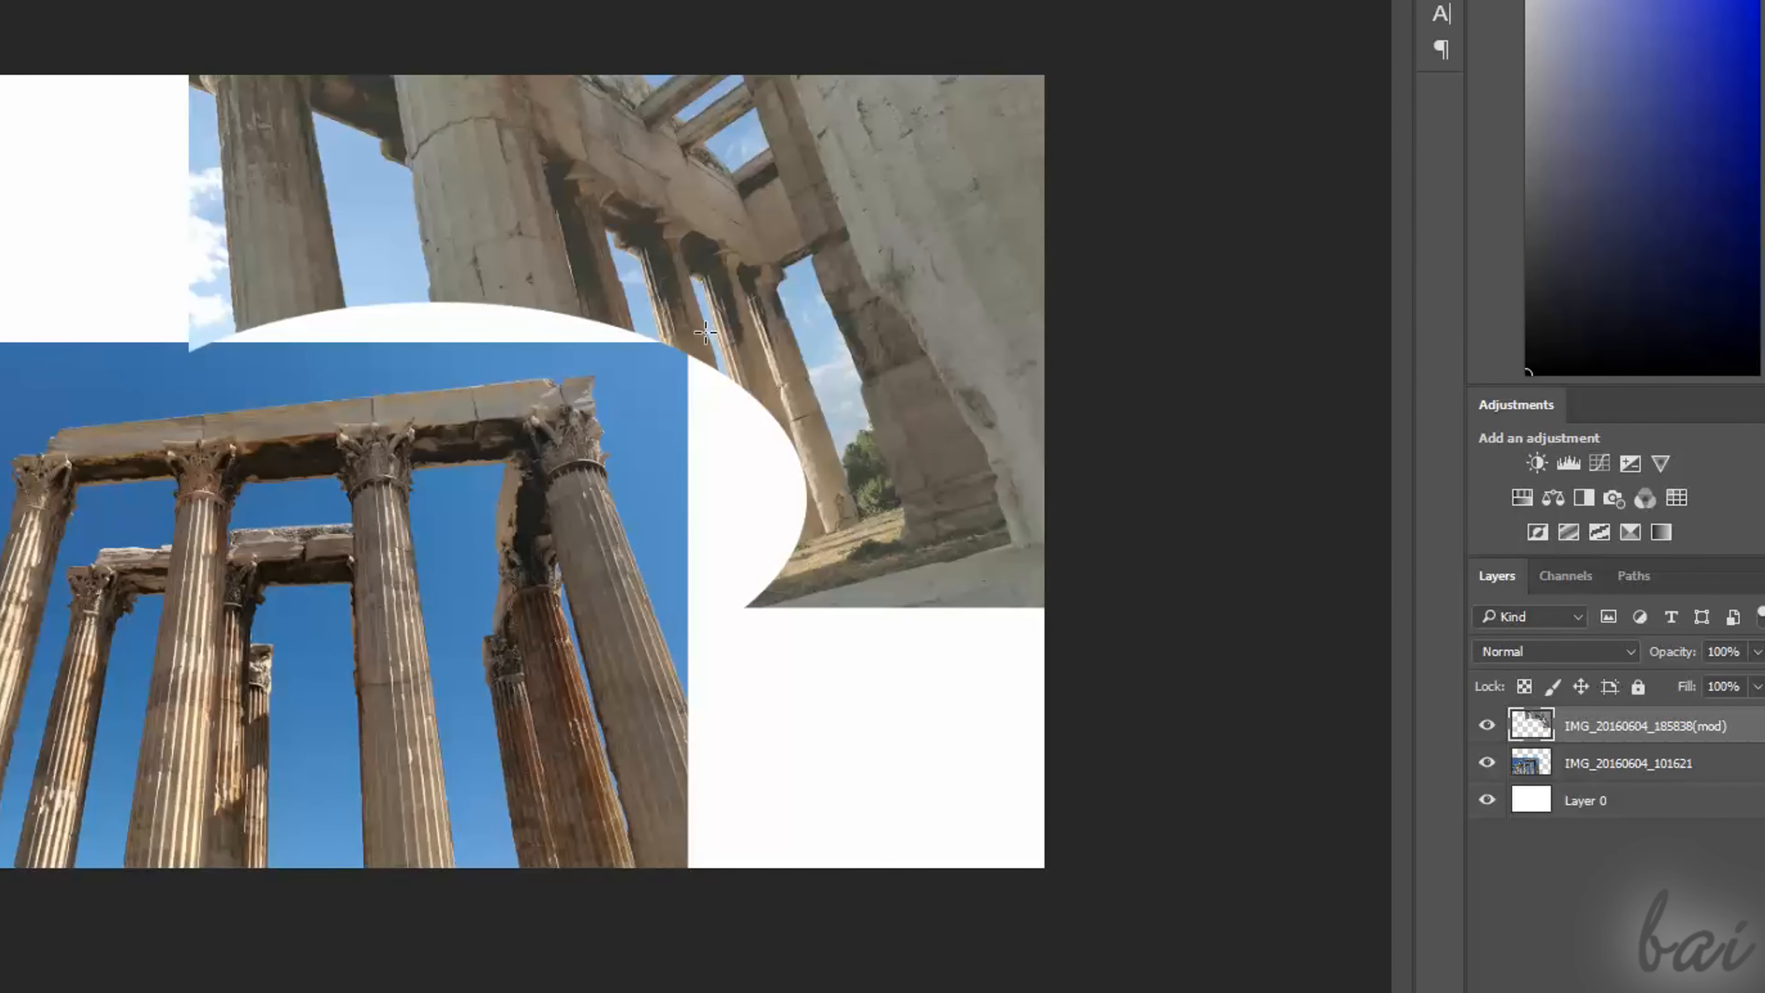
key(ctrl+alt+z)
key(ctrl+alt+z)
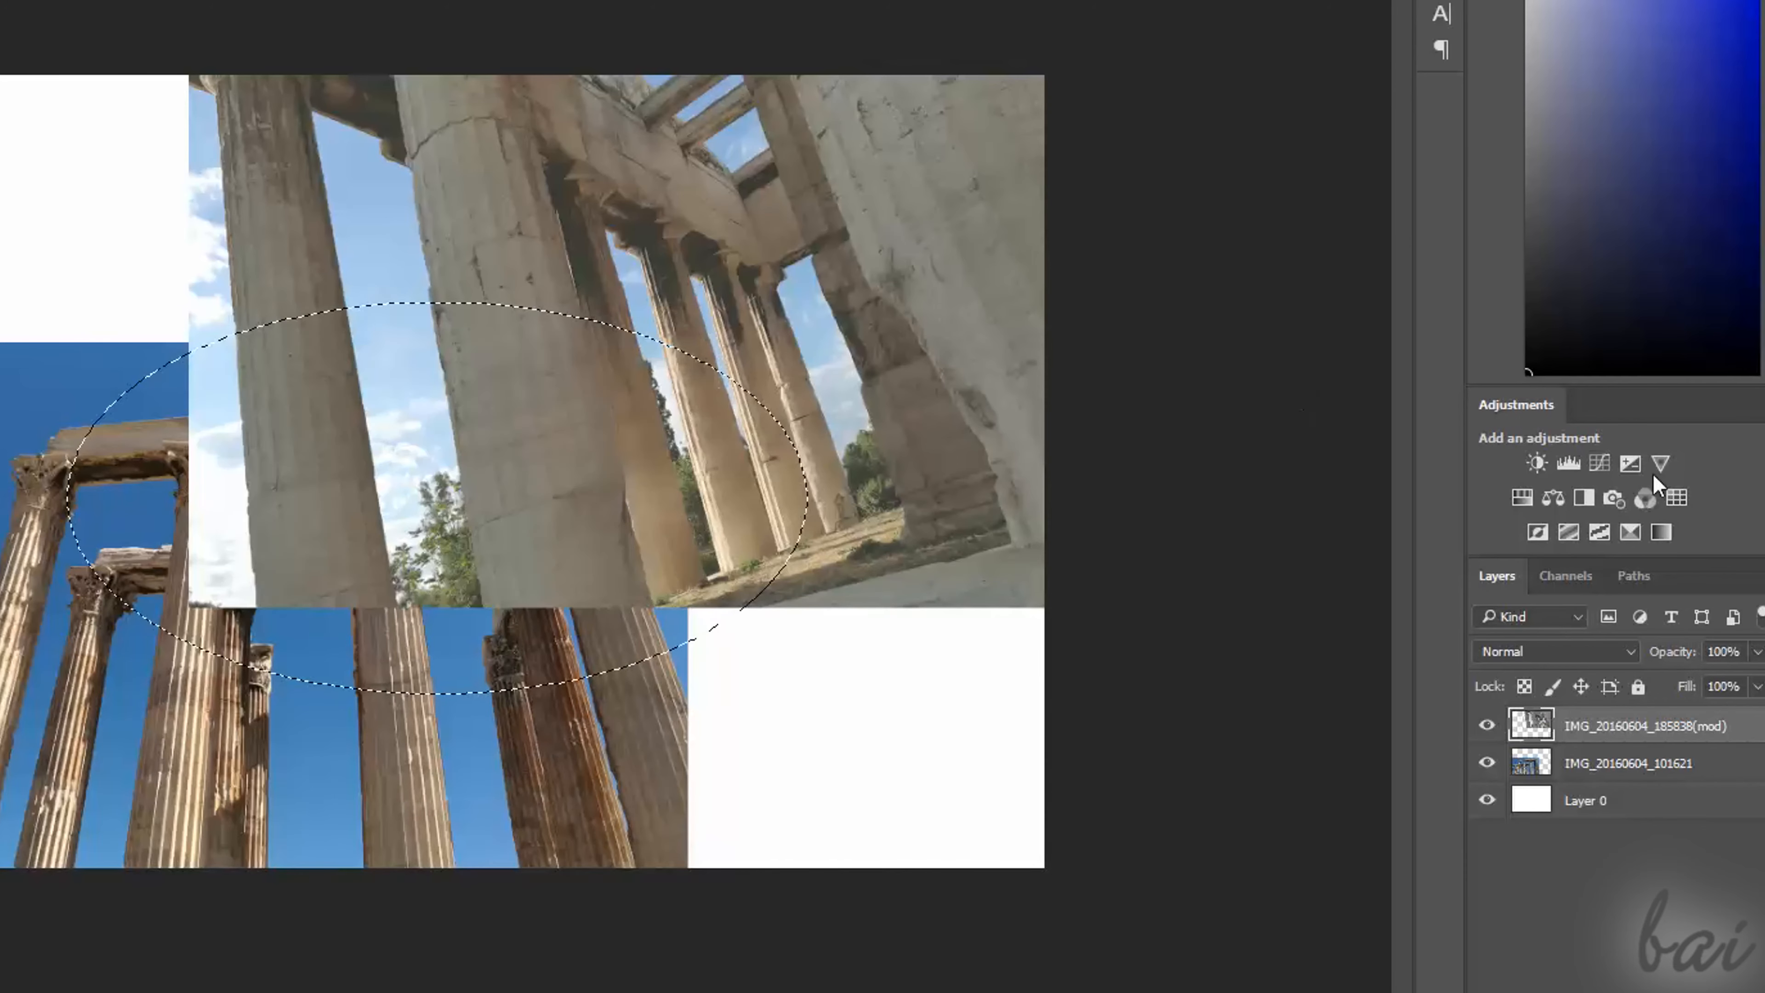
Delete the same elliptical area from the IMG_20160604_101621 layer and deselect, then undo both actions.
click(1621, 765)
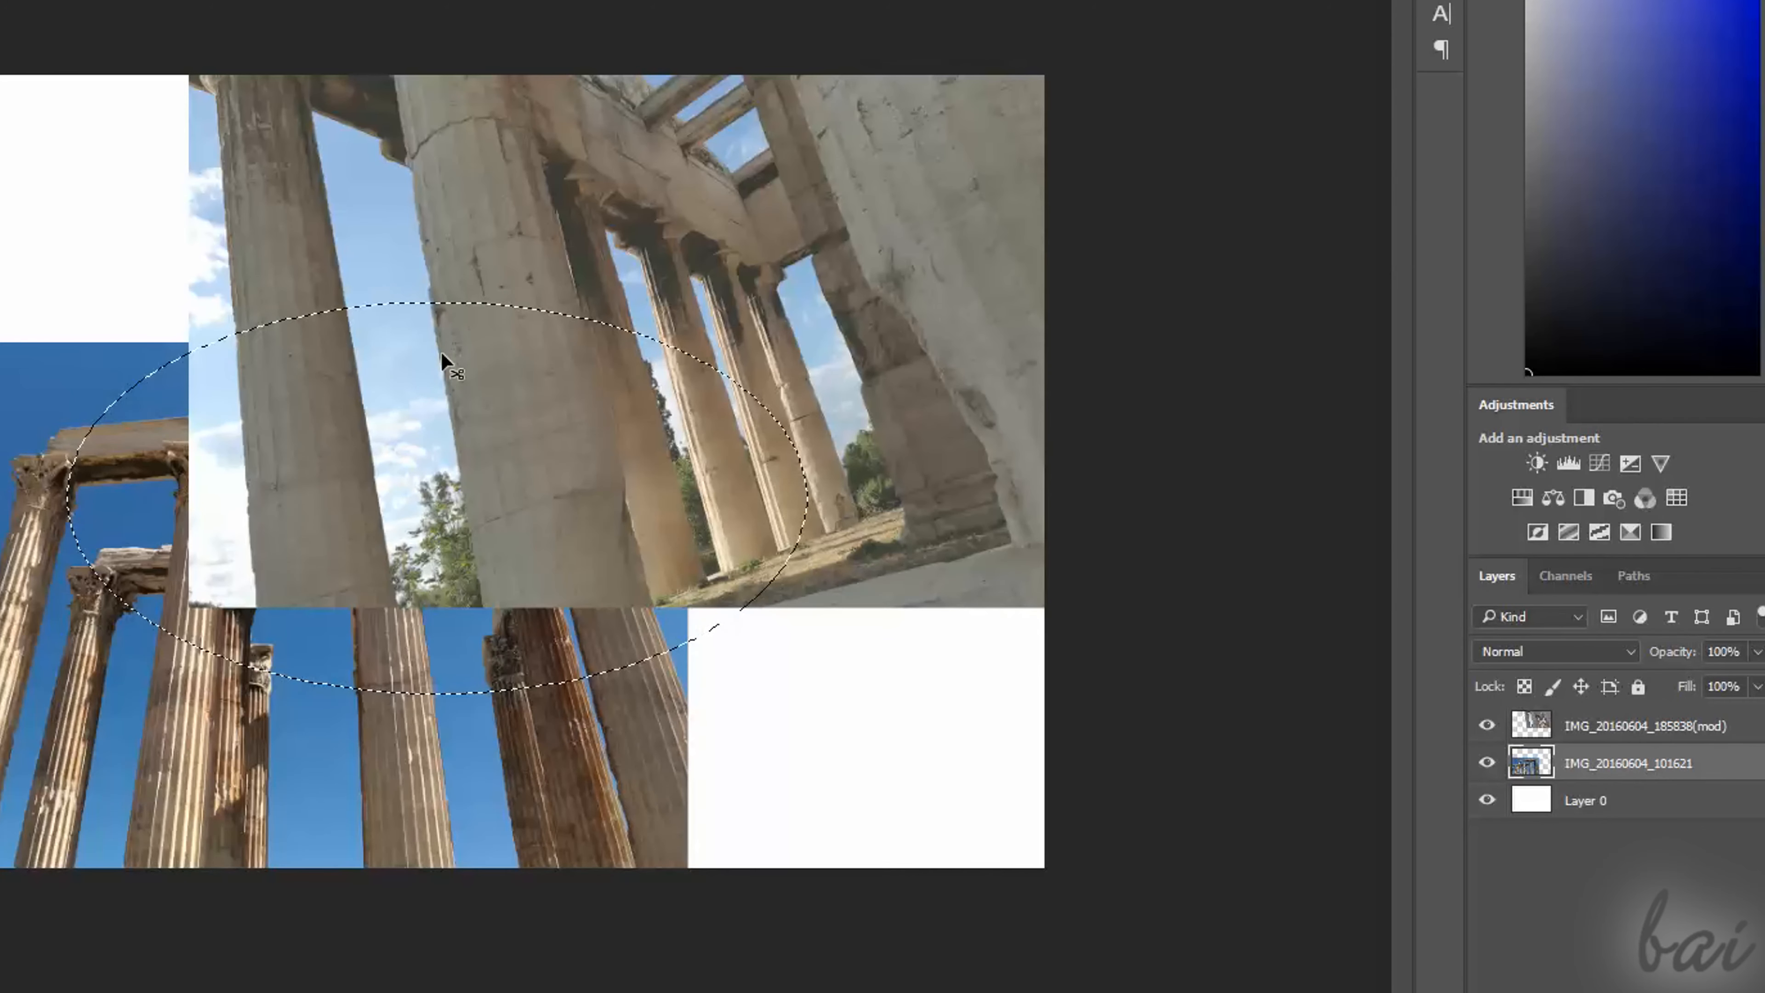
key(Delete)
key(ctrl+d)
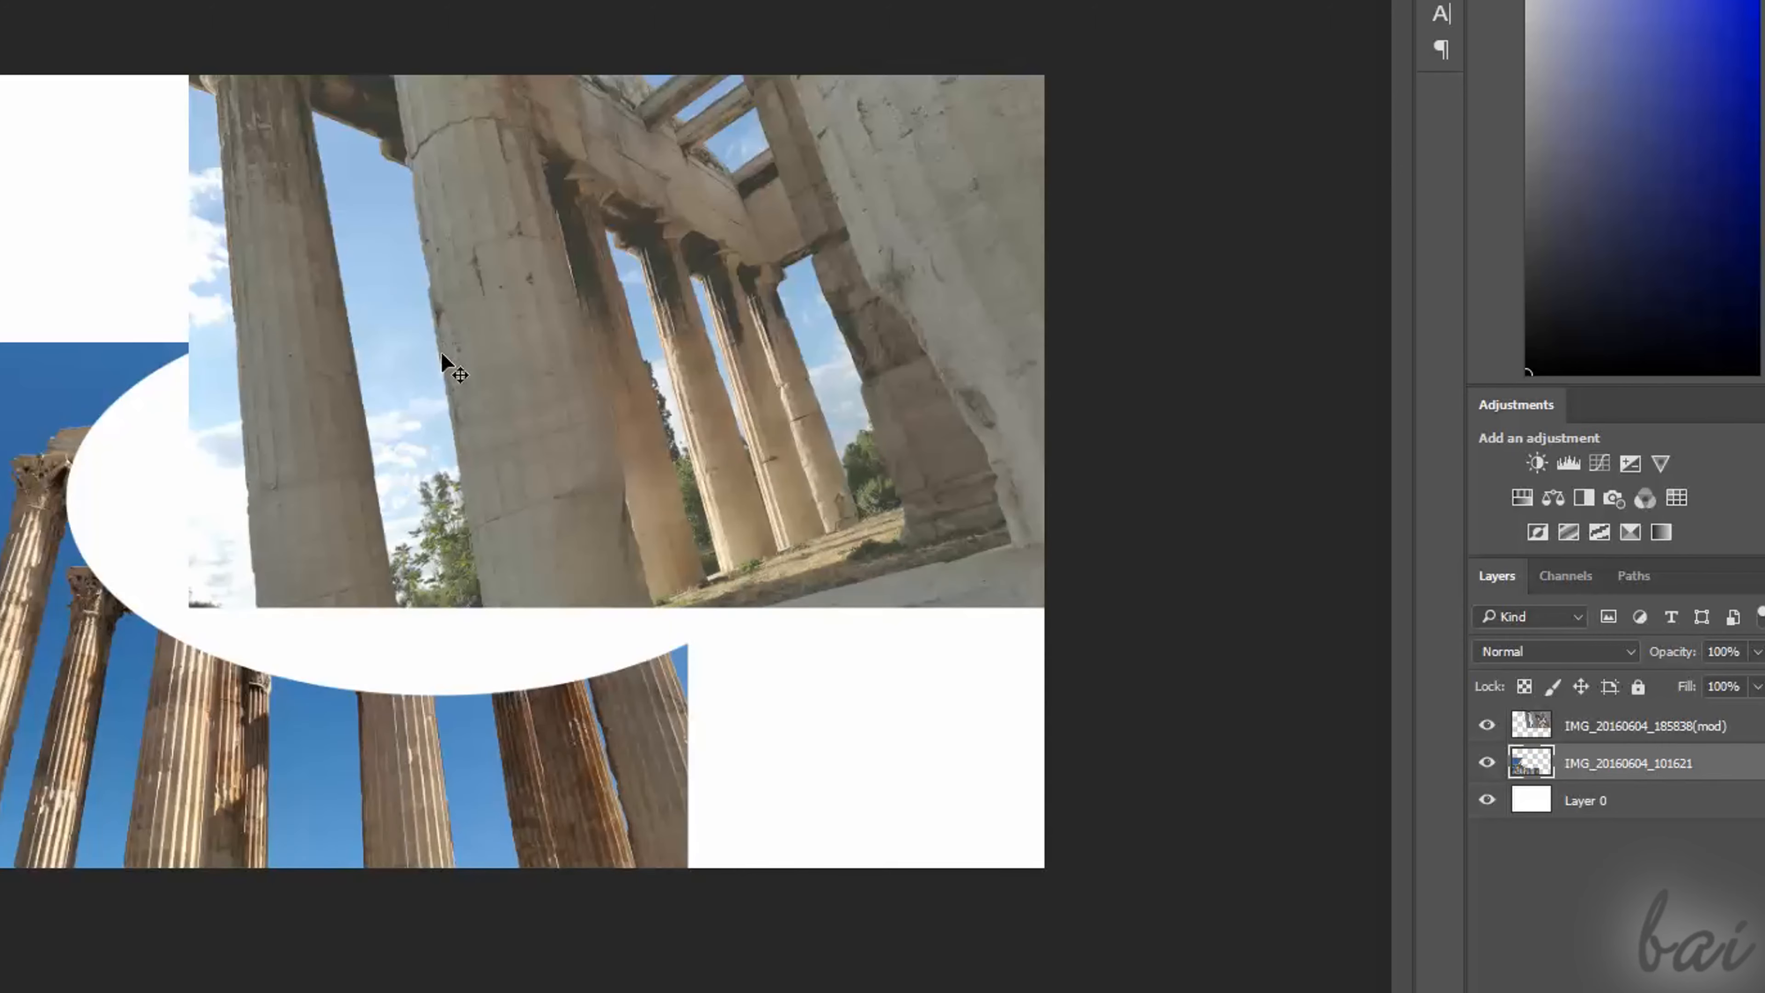
key(ctrl+alt+z)
key(ctrl+alt+z)
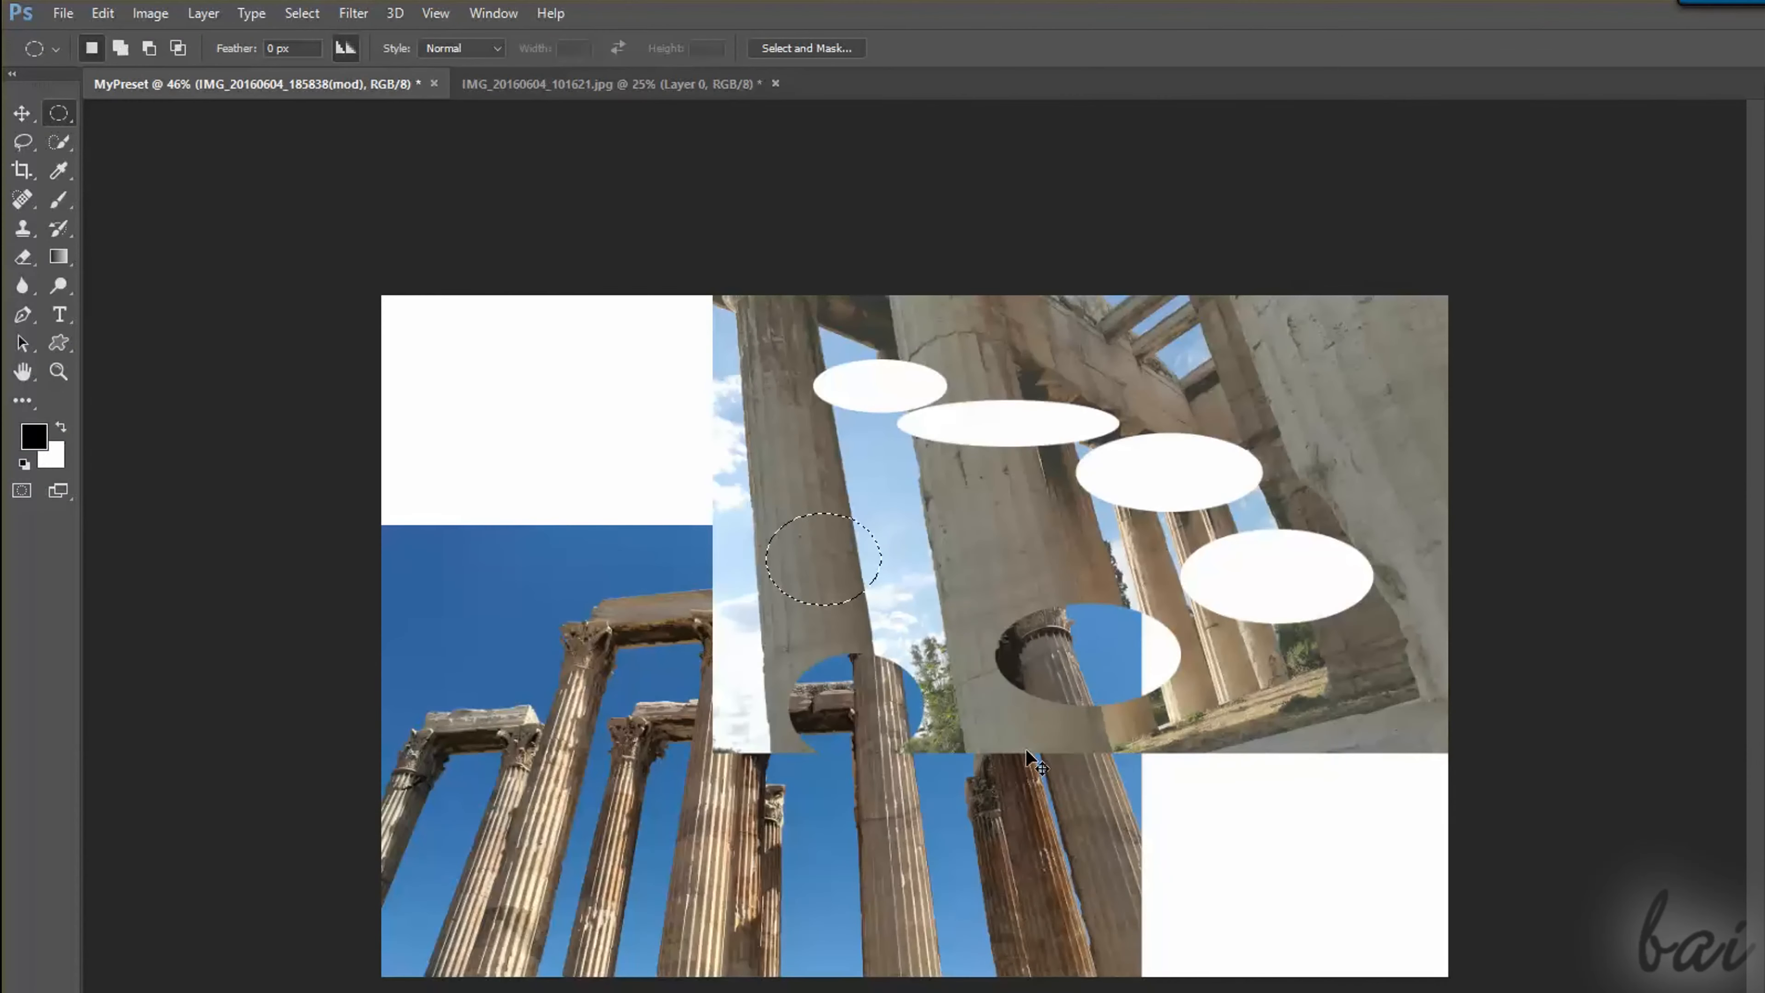
Delete the small elliptical selection over the first column from the IMG_20160604_185838(mod) layer and deselect.
key(Delete)
key(ctrl+d)
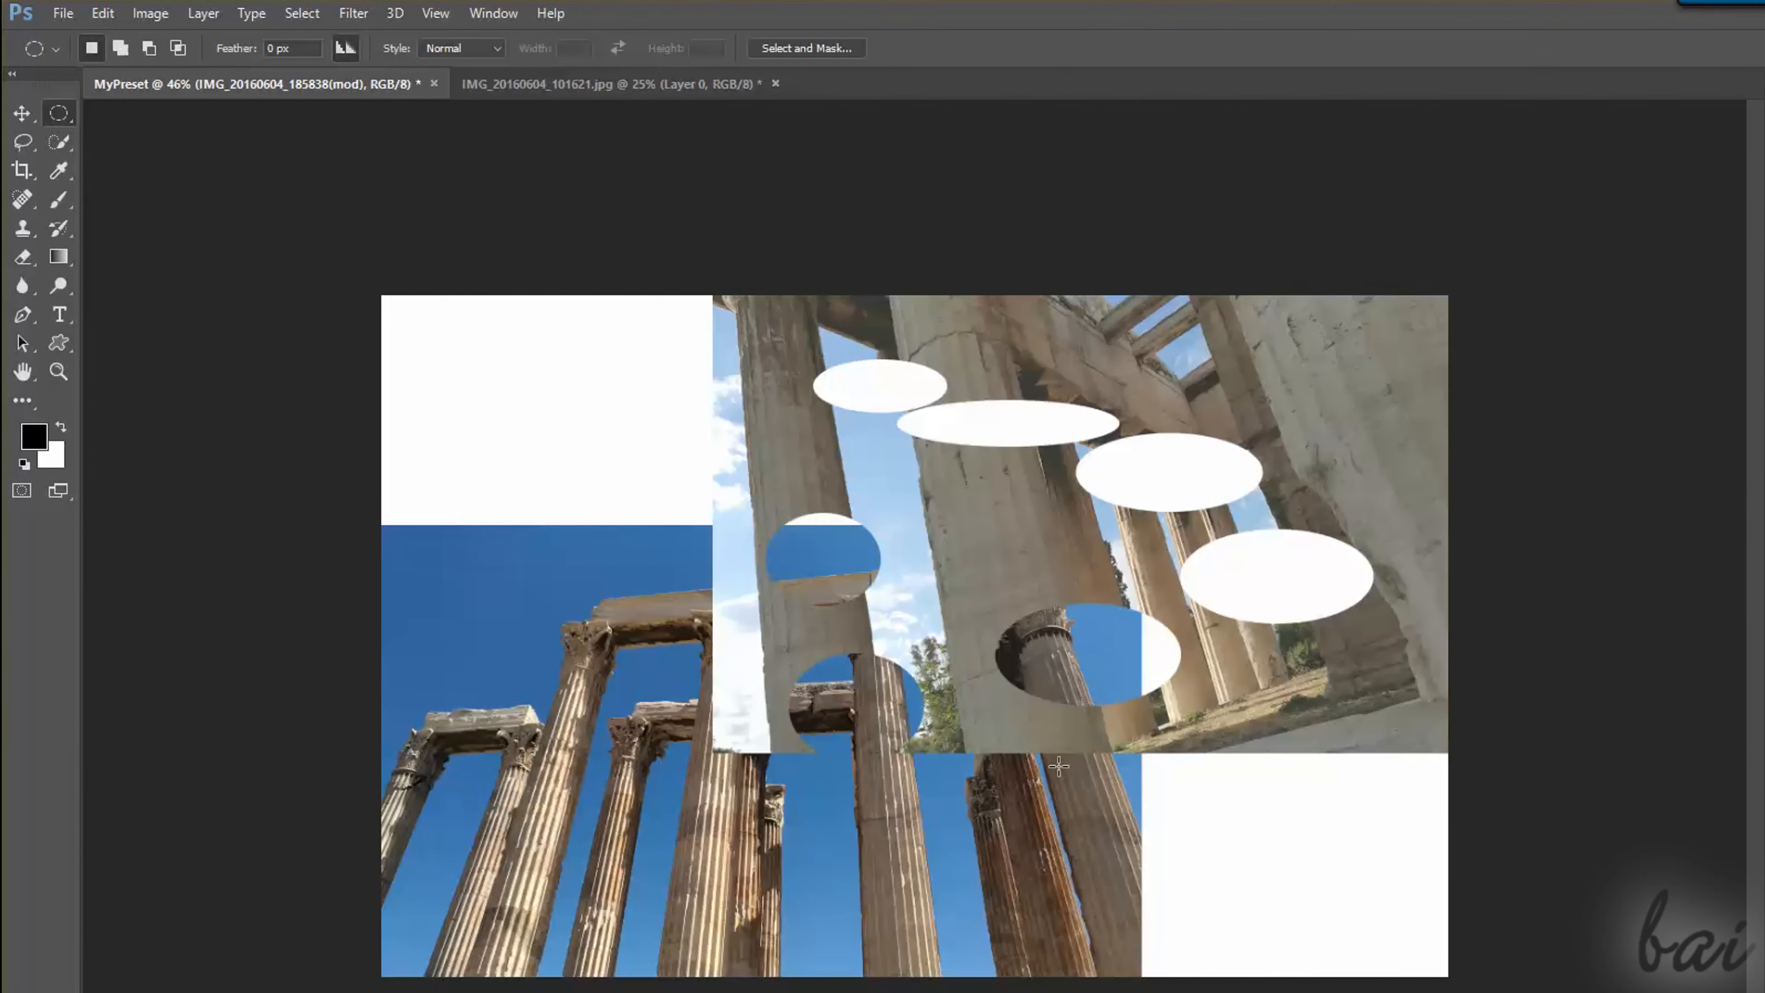
Step backward through the last three edits and forward again, then undo and redo the latest edit twice.
key(ctrl+alt+z)
key(ctrl+alt+z)
key(ctrl+alt+z)
key(ctrl+shift+z)
key(ctrl+shift+z)
key(ctrl+shift+z)
key(ctrl+alt+z)
key(ctrl+shift+z)
key(ctrl+alt+z)
key(ctrl+shift+z)
Show the document's history and return to the large elliptical selection state before any area was deleted.
click(511, 19)
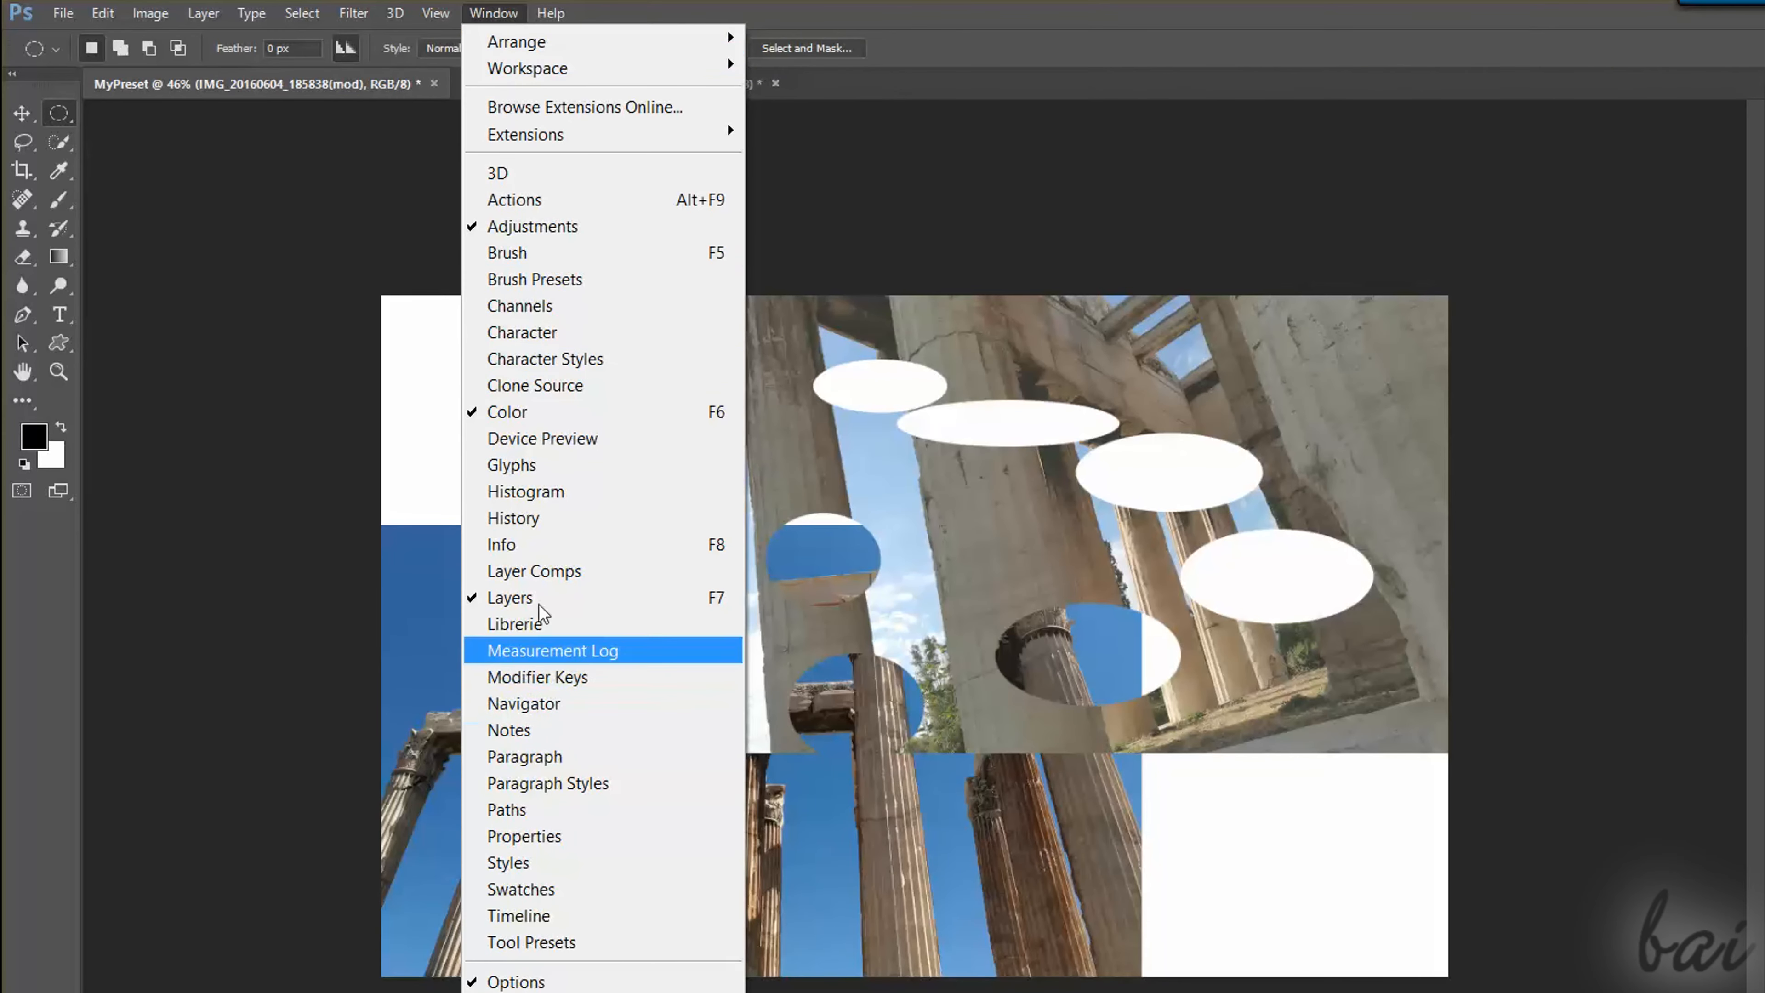
click(514, 518)
drag(1659, 727, 1664, 437)
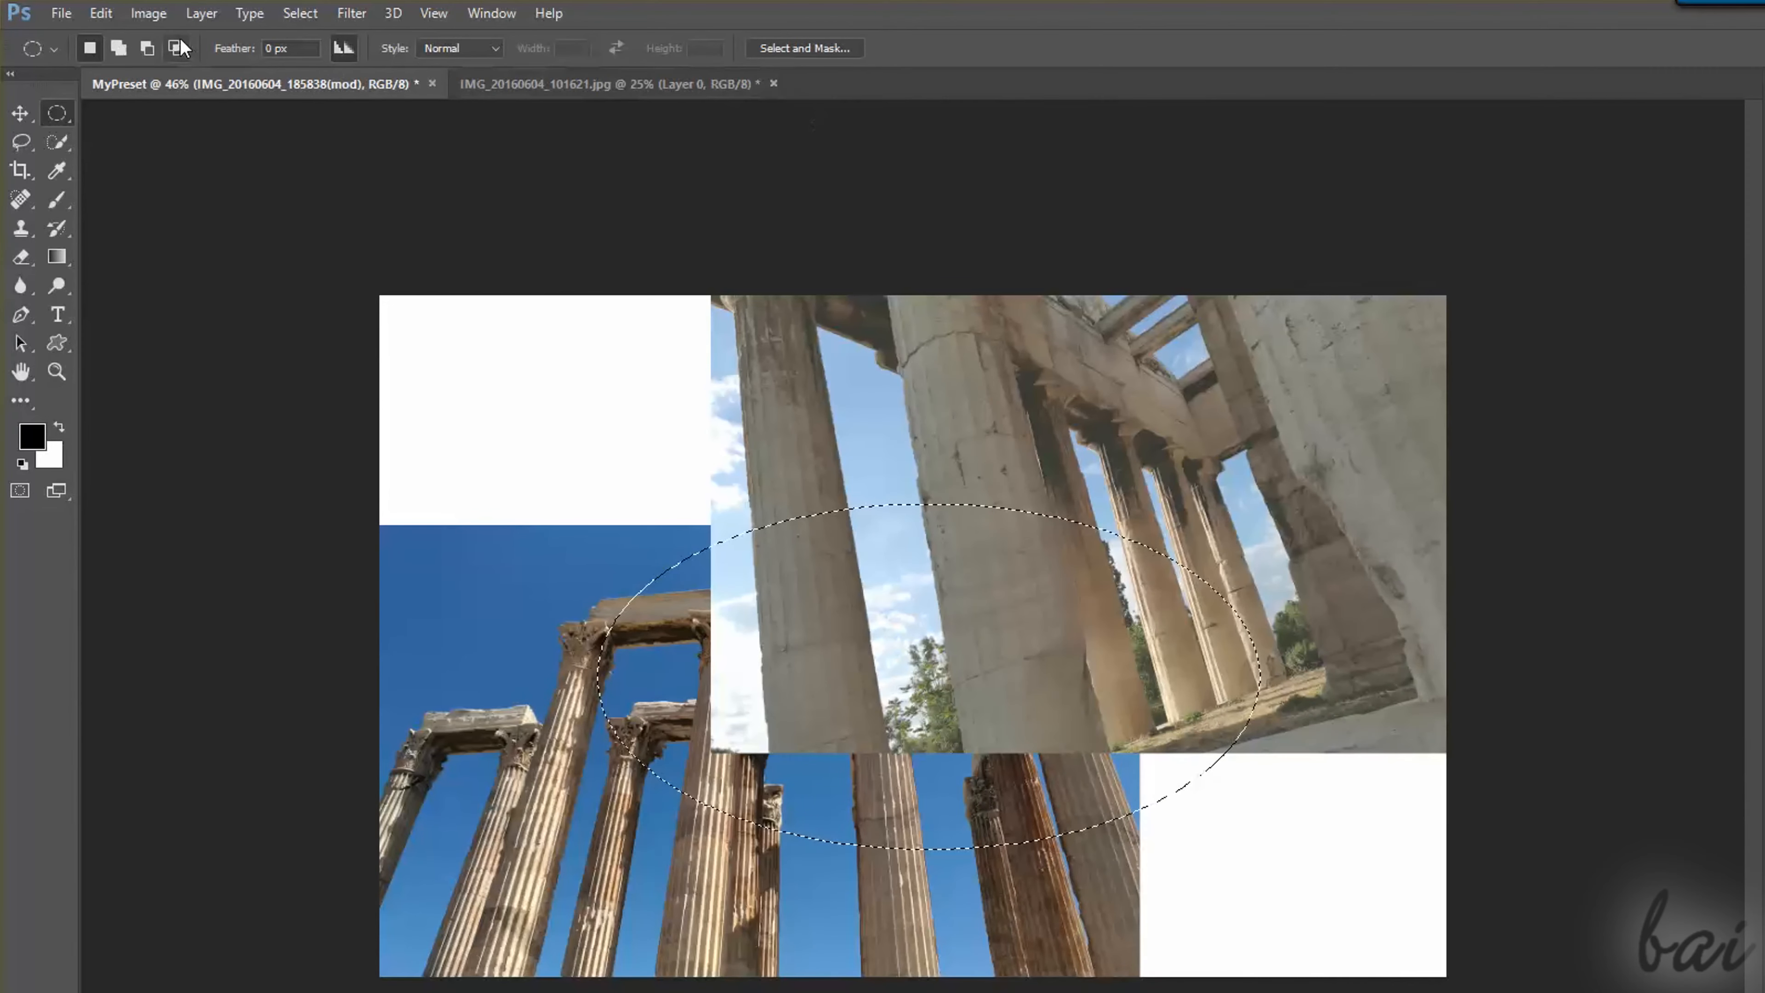
Copy the merged content of both photo layers inside the elliptical selection.
click(101, 12)
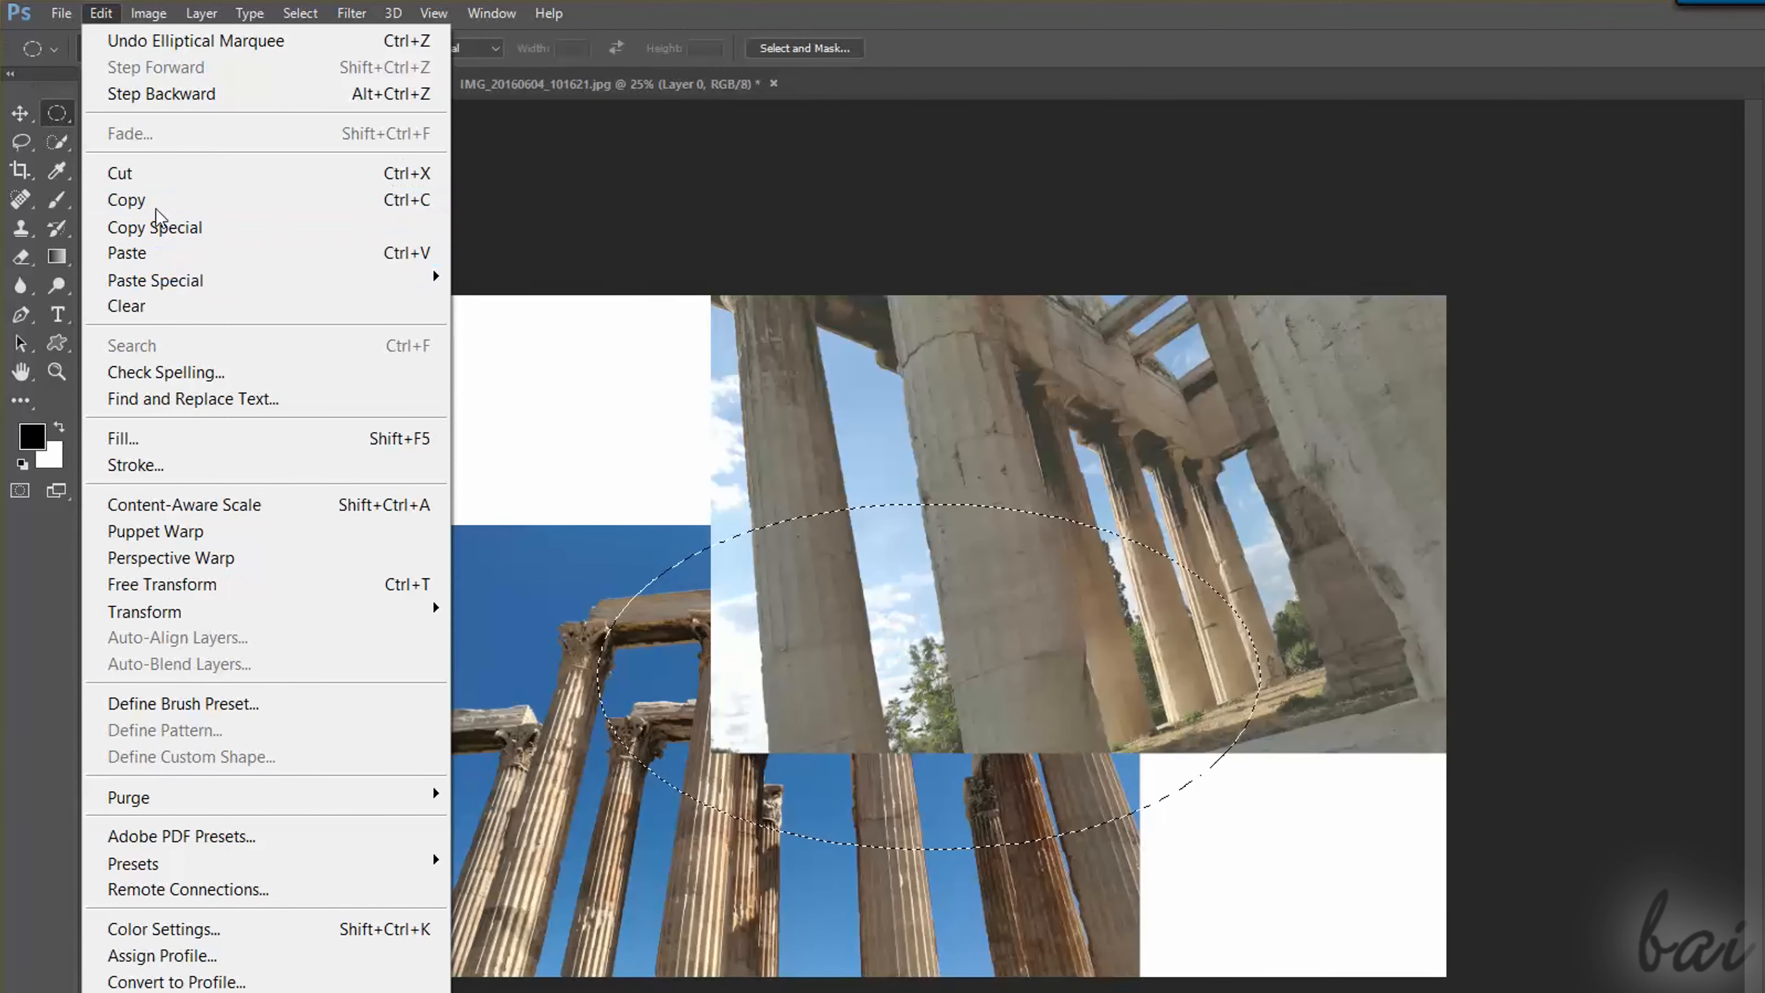
click(155, 176)
click(101, 12)
mouse_move(198, 235)
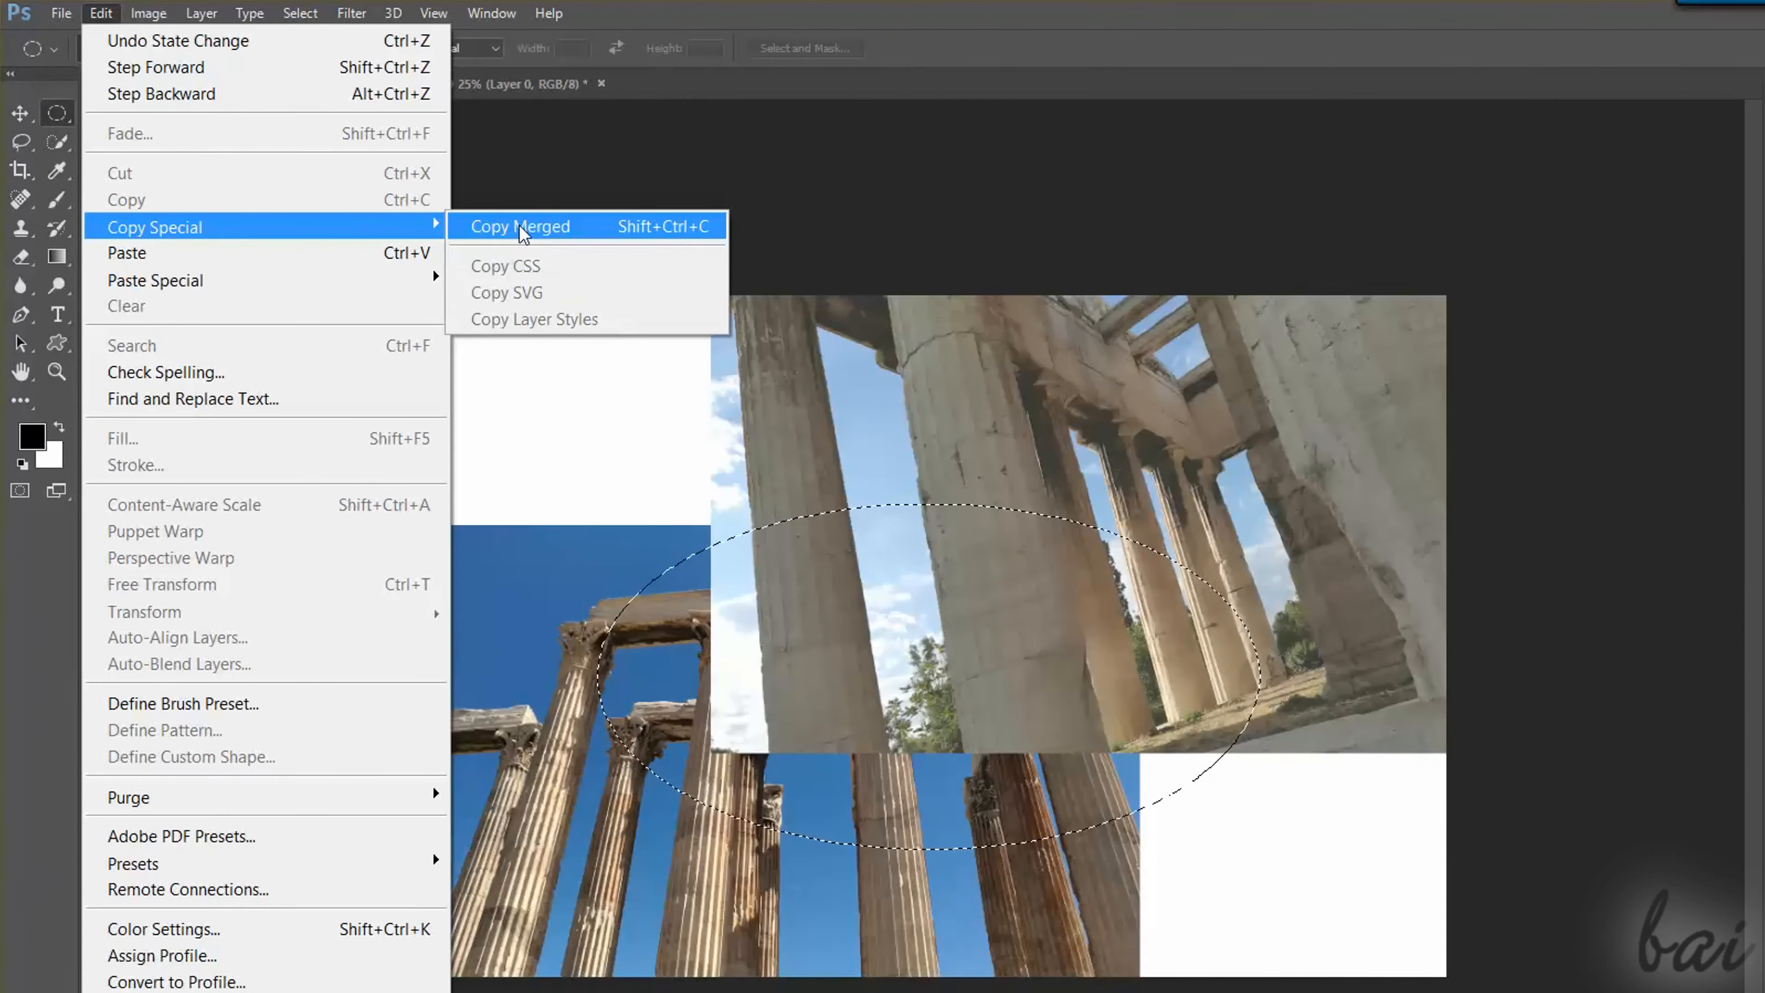
click(1165, 511)
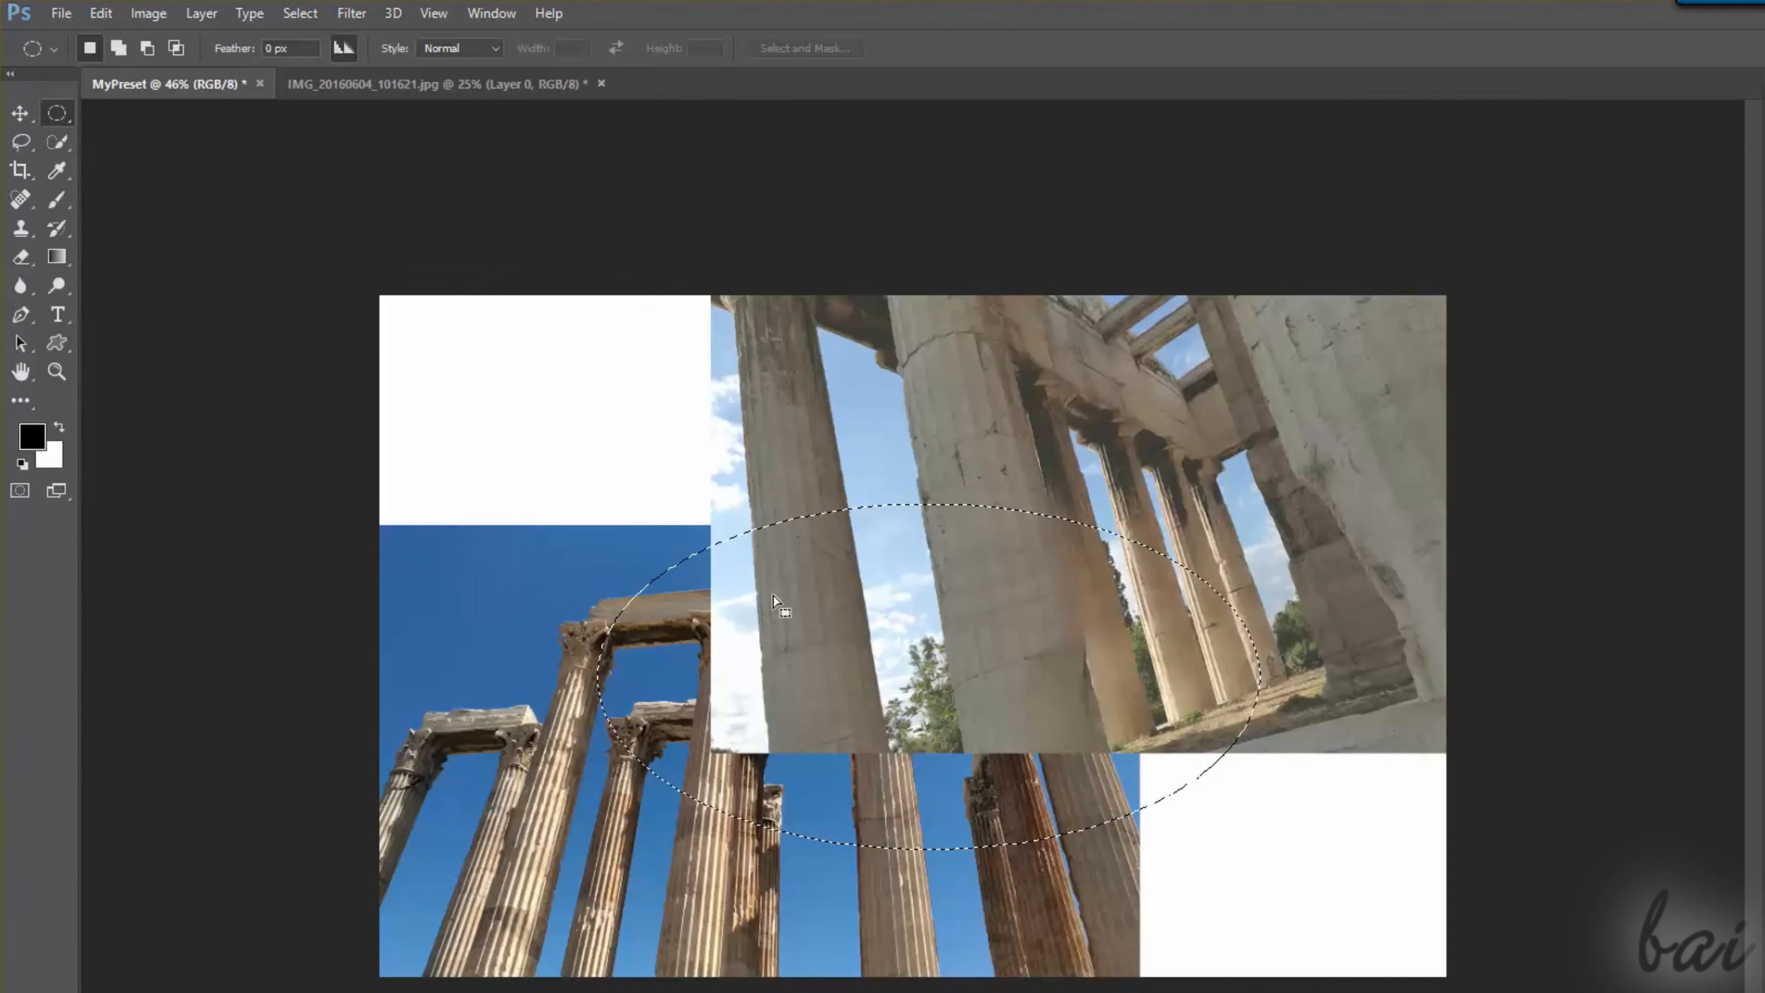
Paste the merged copy as a new layer and move it up and to the right over the columns.
click(100, 13)
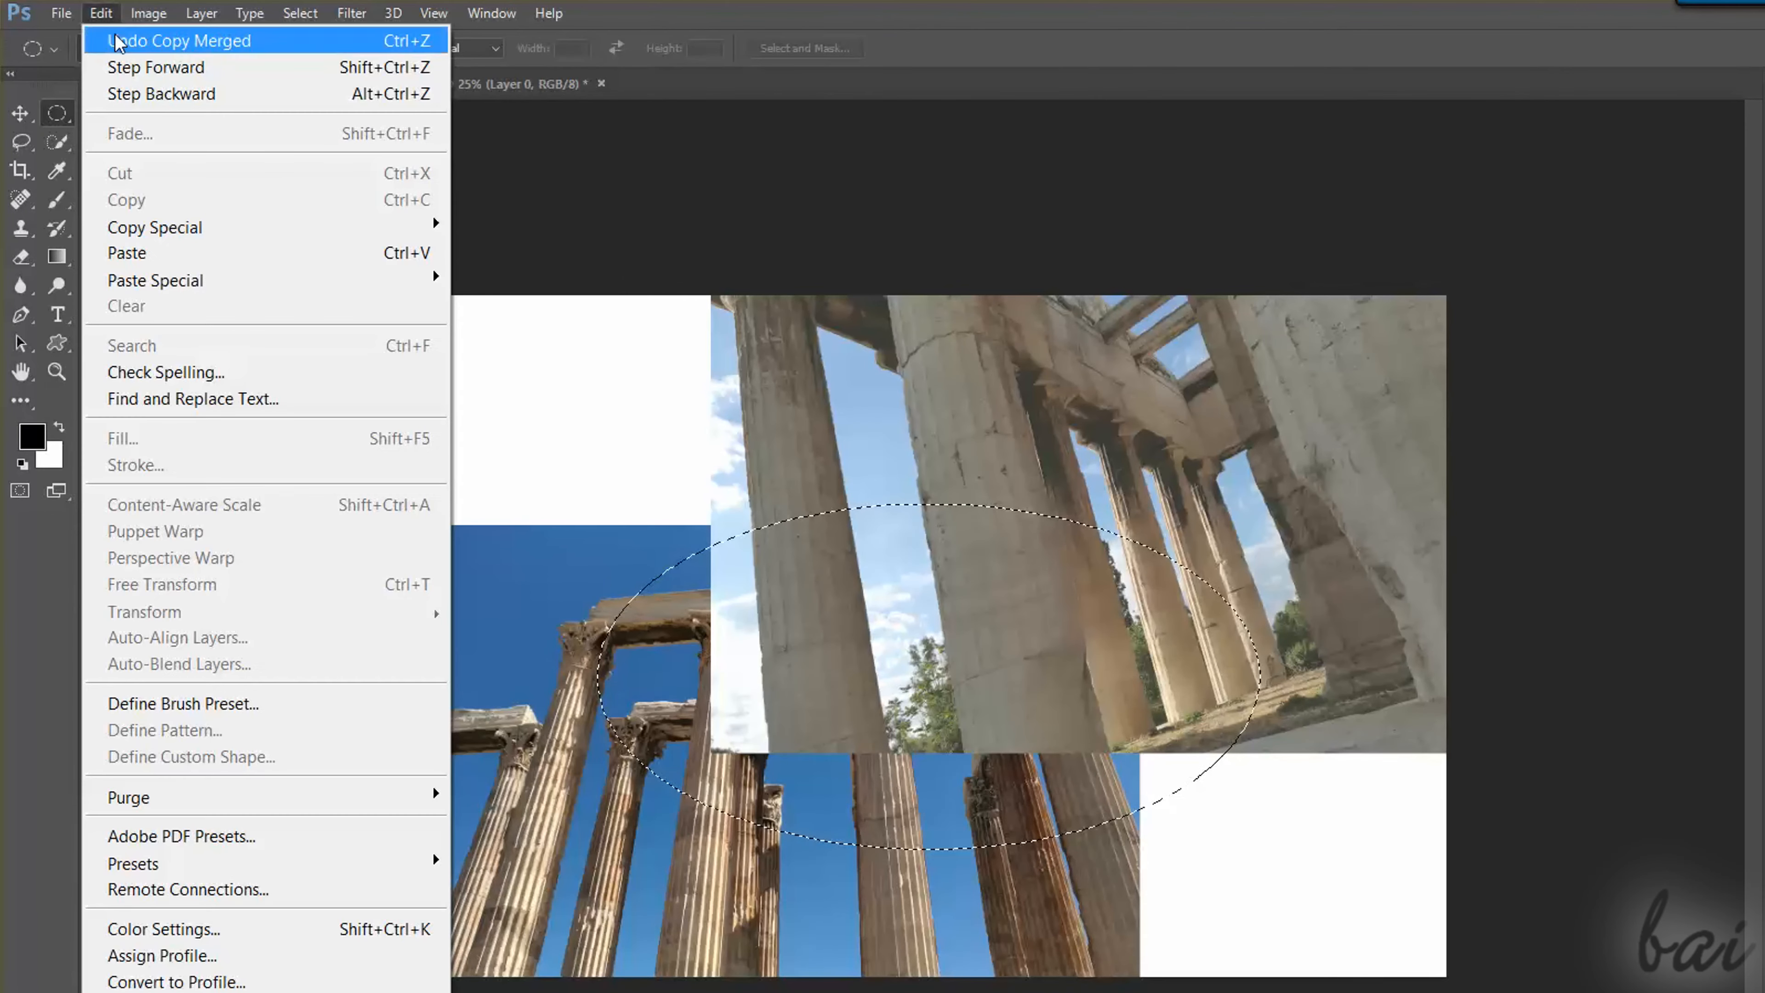
click(173, 258)
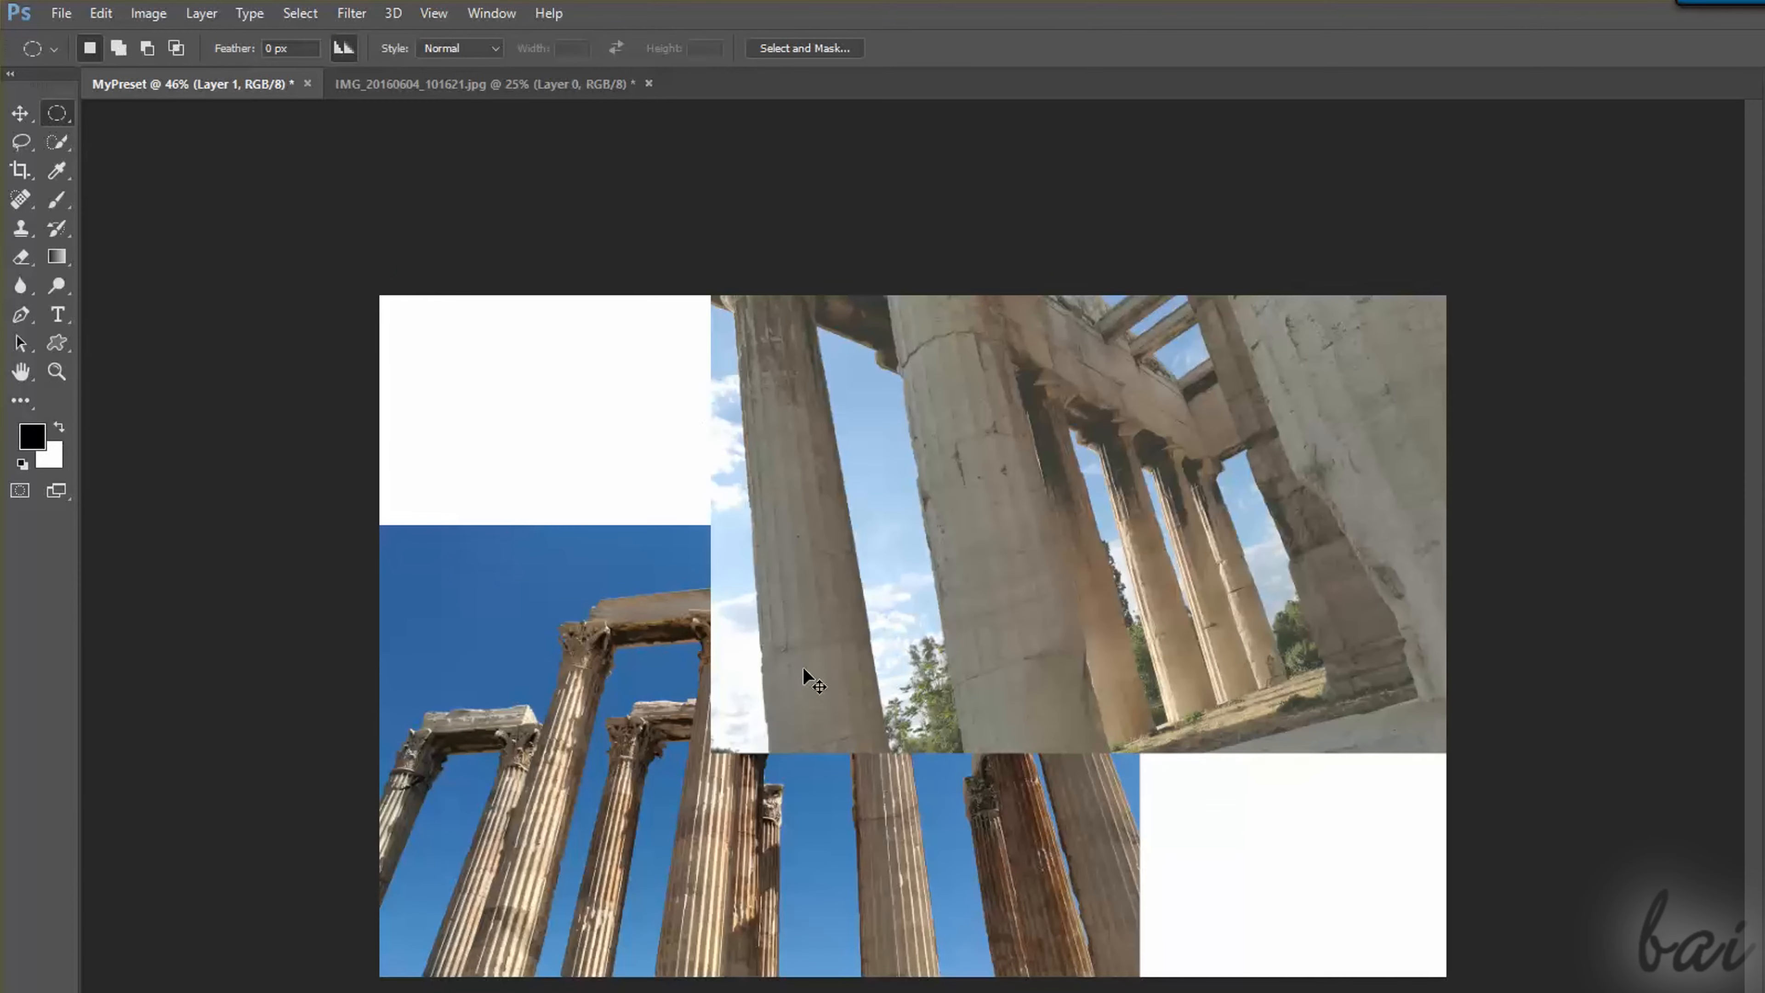
drag(803, 669, 955, 621)
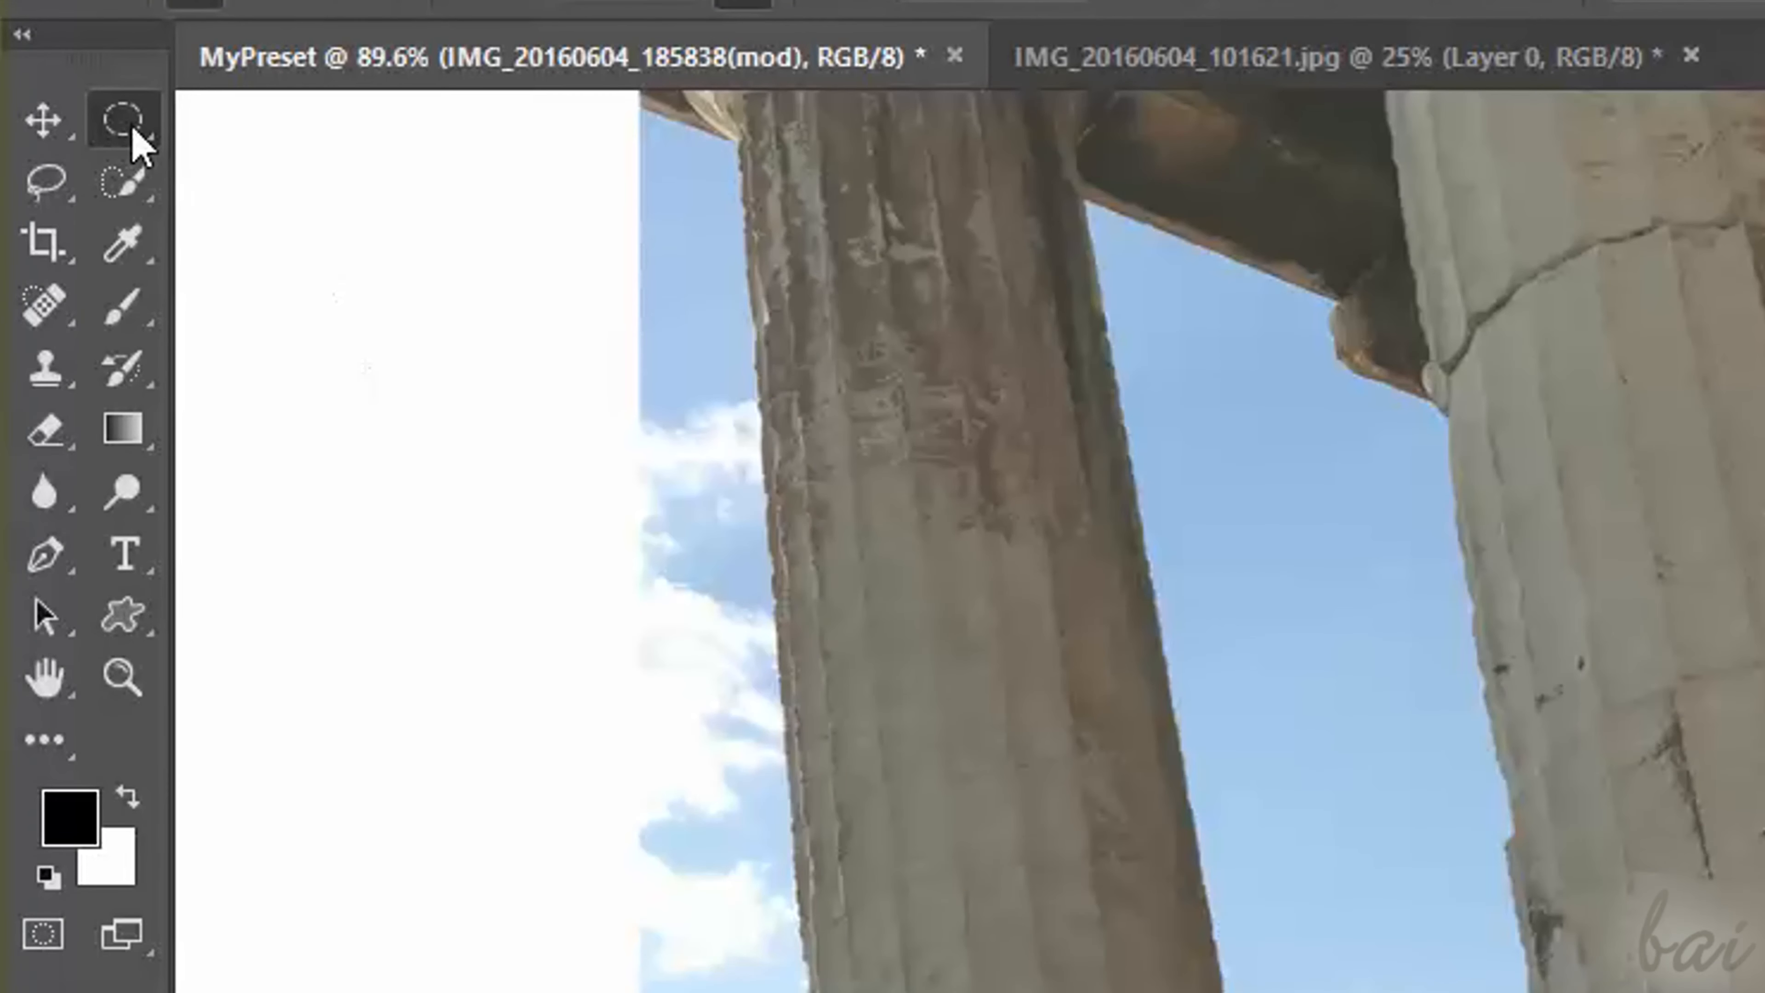
Draw a rectangular marquee selection from the second column across the rear columns to the stone wall.
right_click(131, 129)
right_click(59, 183)
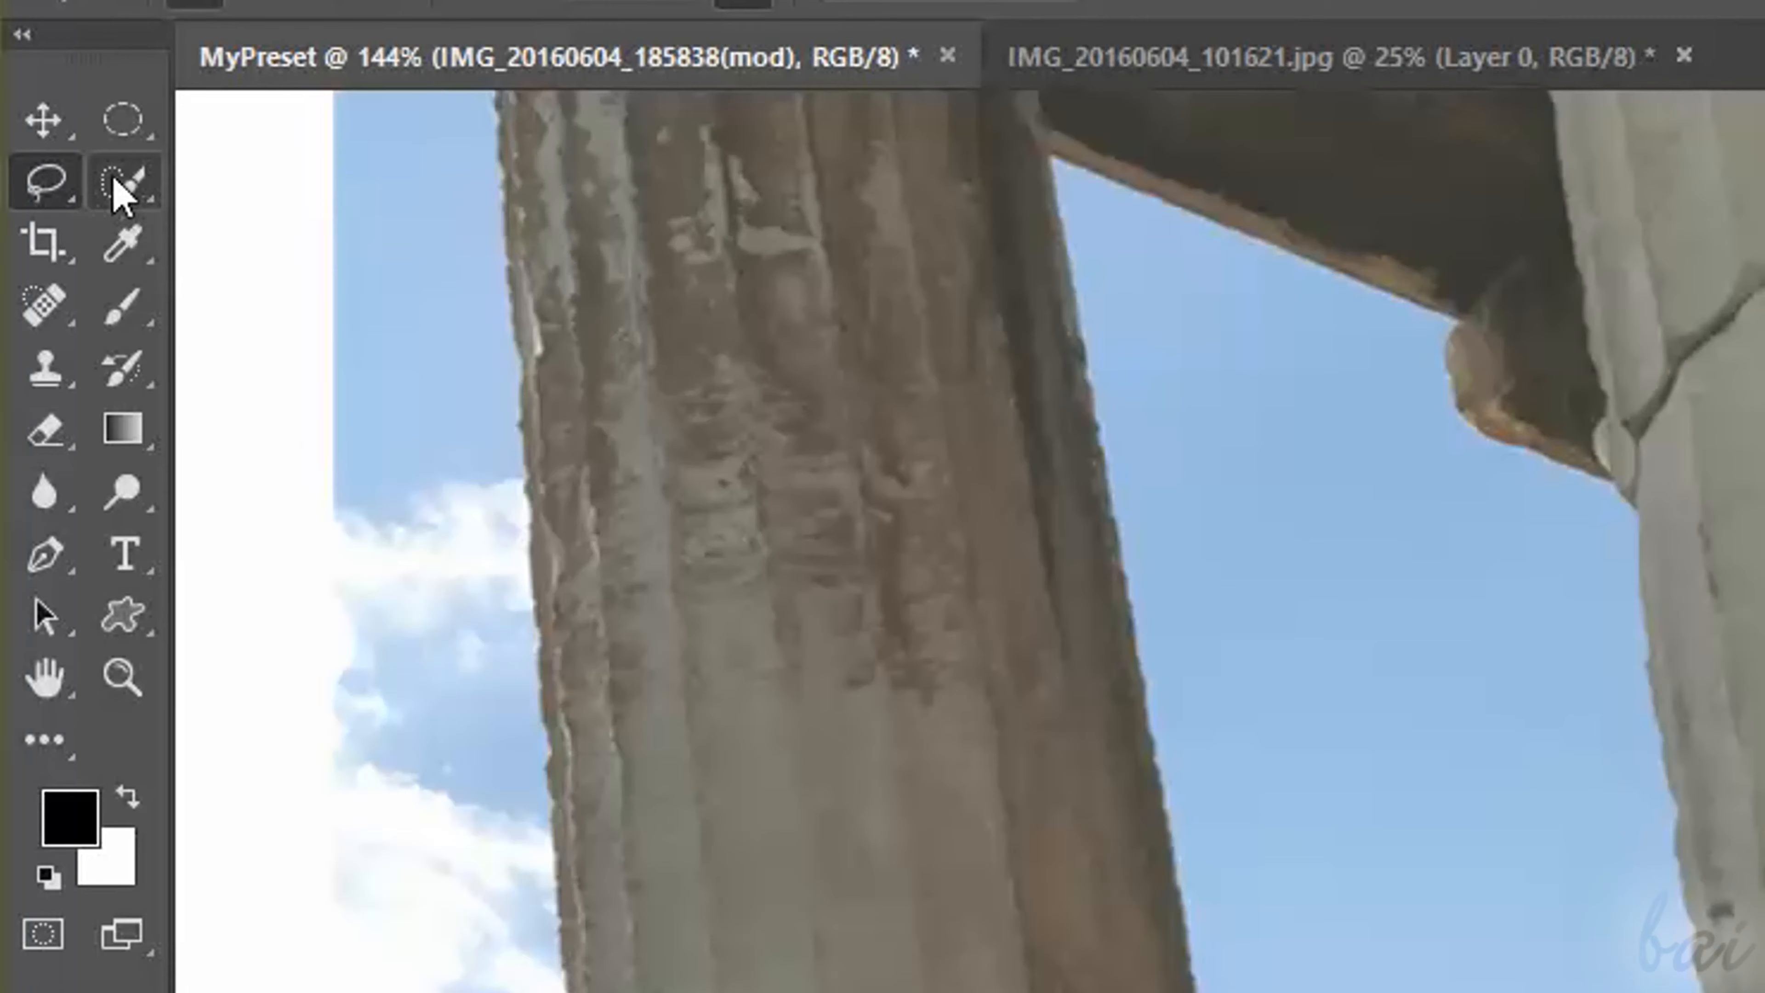
right_click(122, 184)
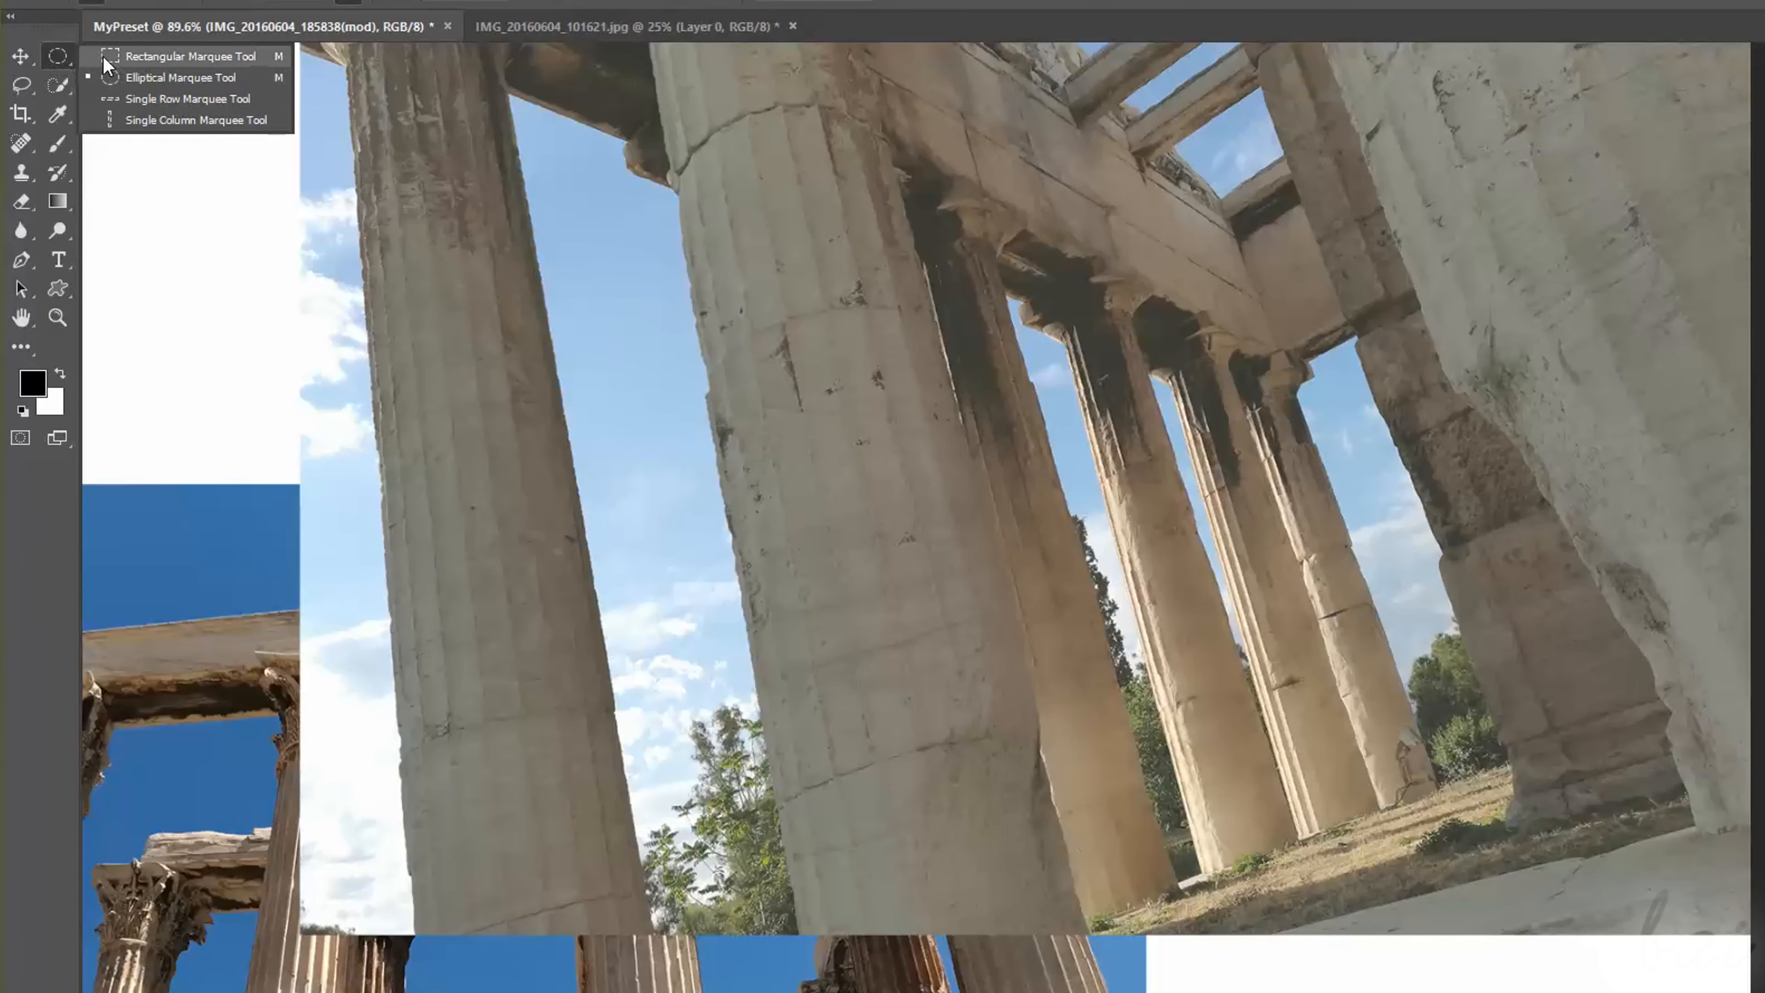
click(104, 57)
right_click(60, 54)
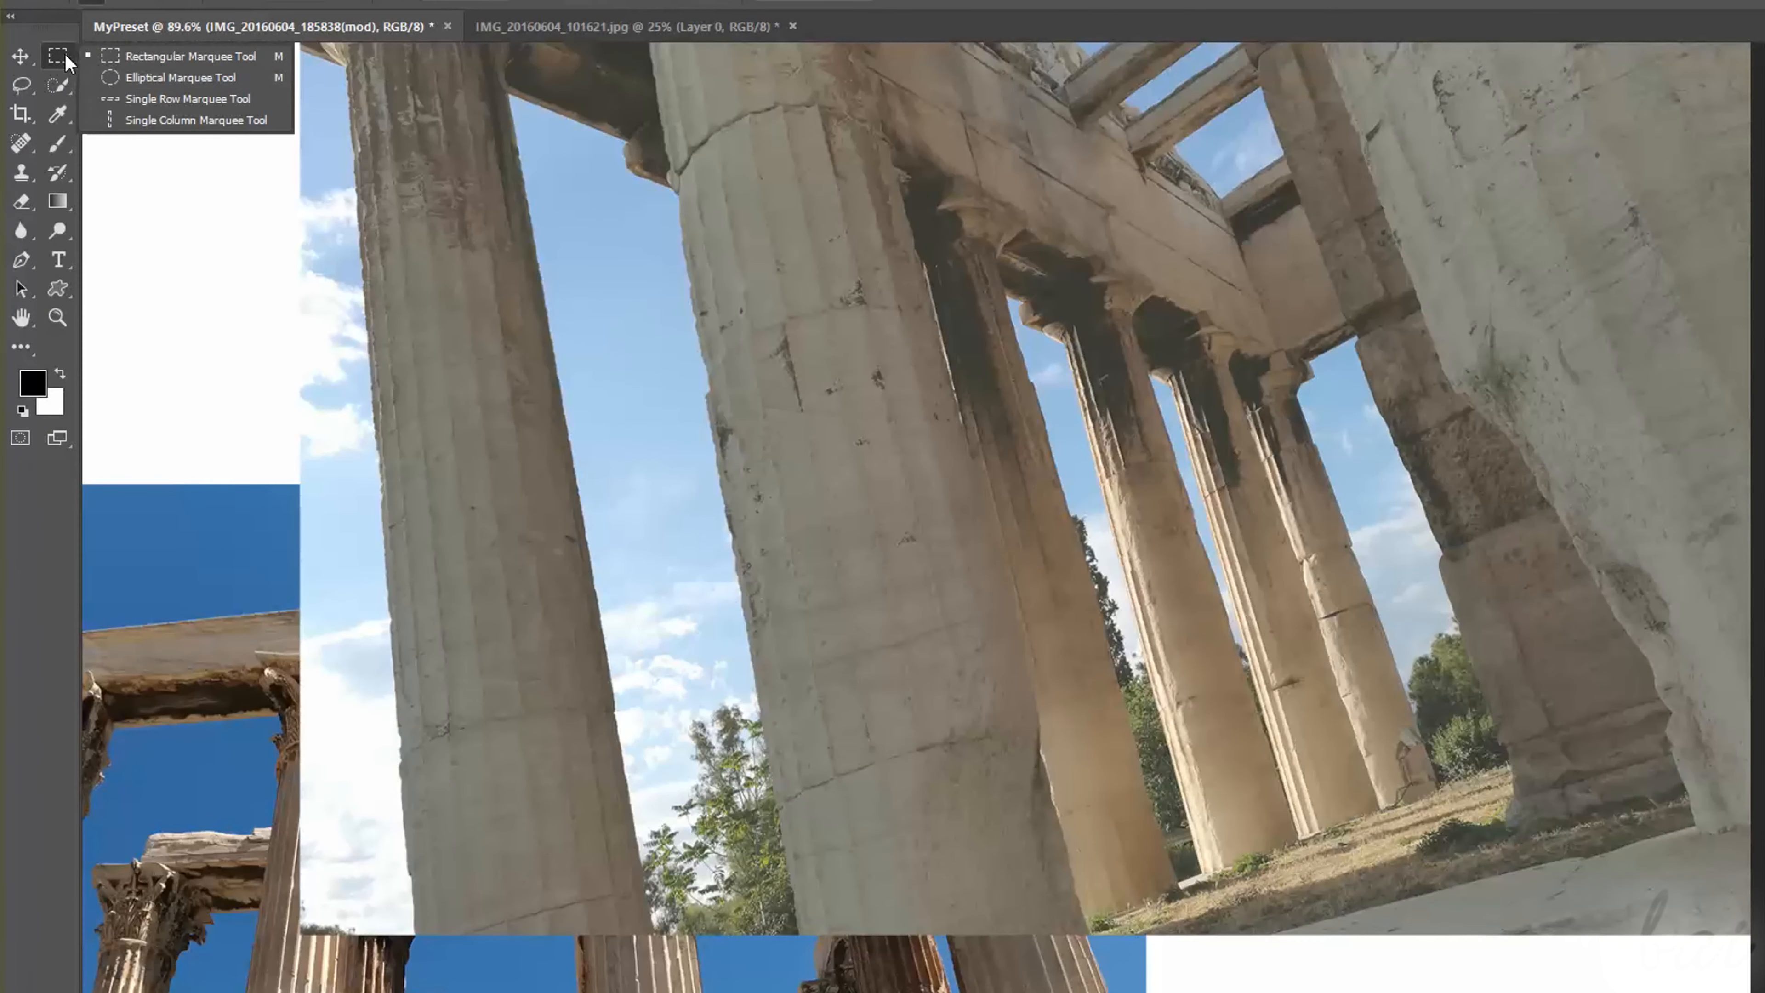
click(134, 57)
drag(826, 216, 1554, 615)
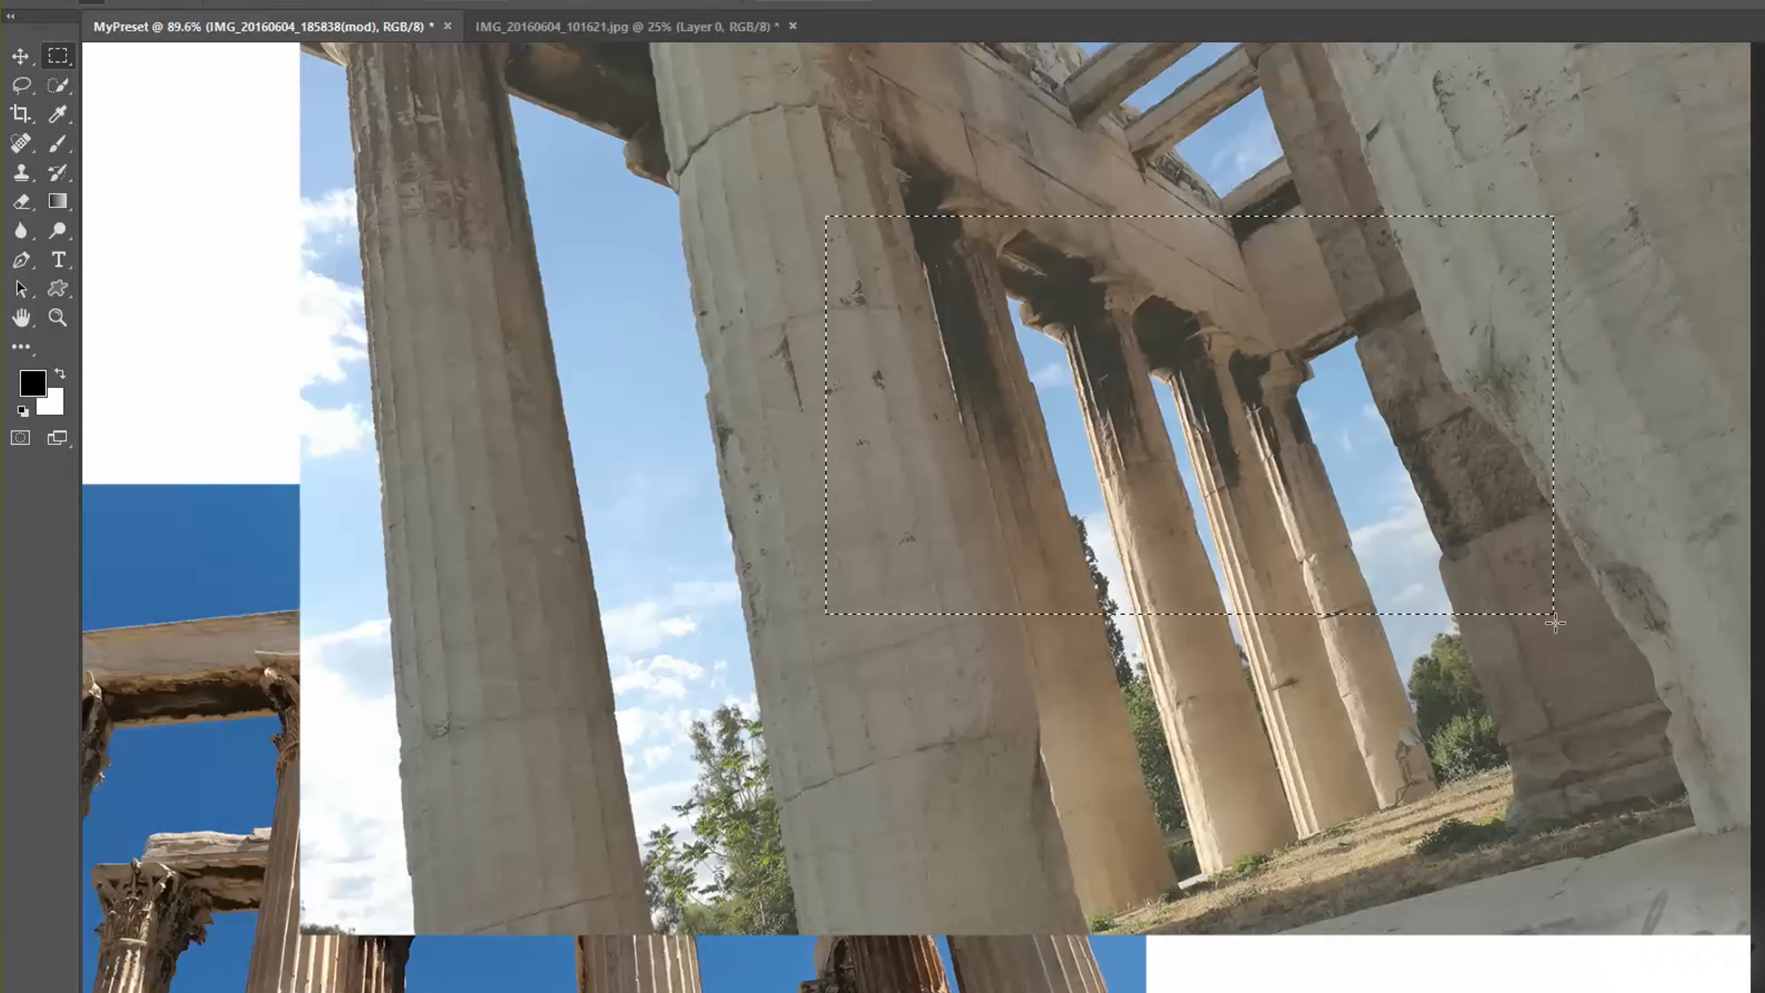
Draw elliptical marquee selections over the columns, ending with one across the rear columns and the wall.
right_click(60, 58)
click(160, 73)
click(716, 274)
drag(662, 246, 1190, 519)
drag(1071, 208, 1668, 479)
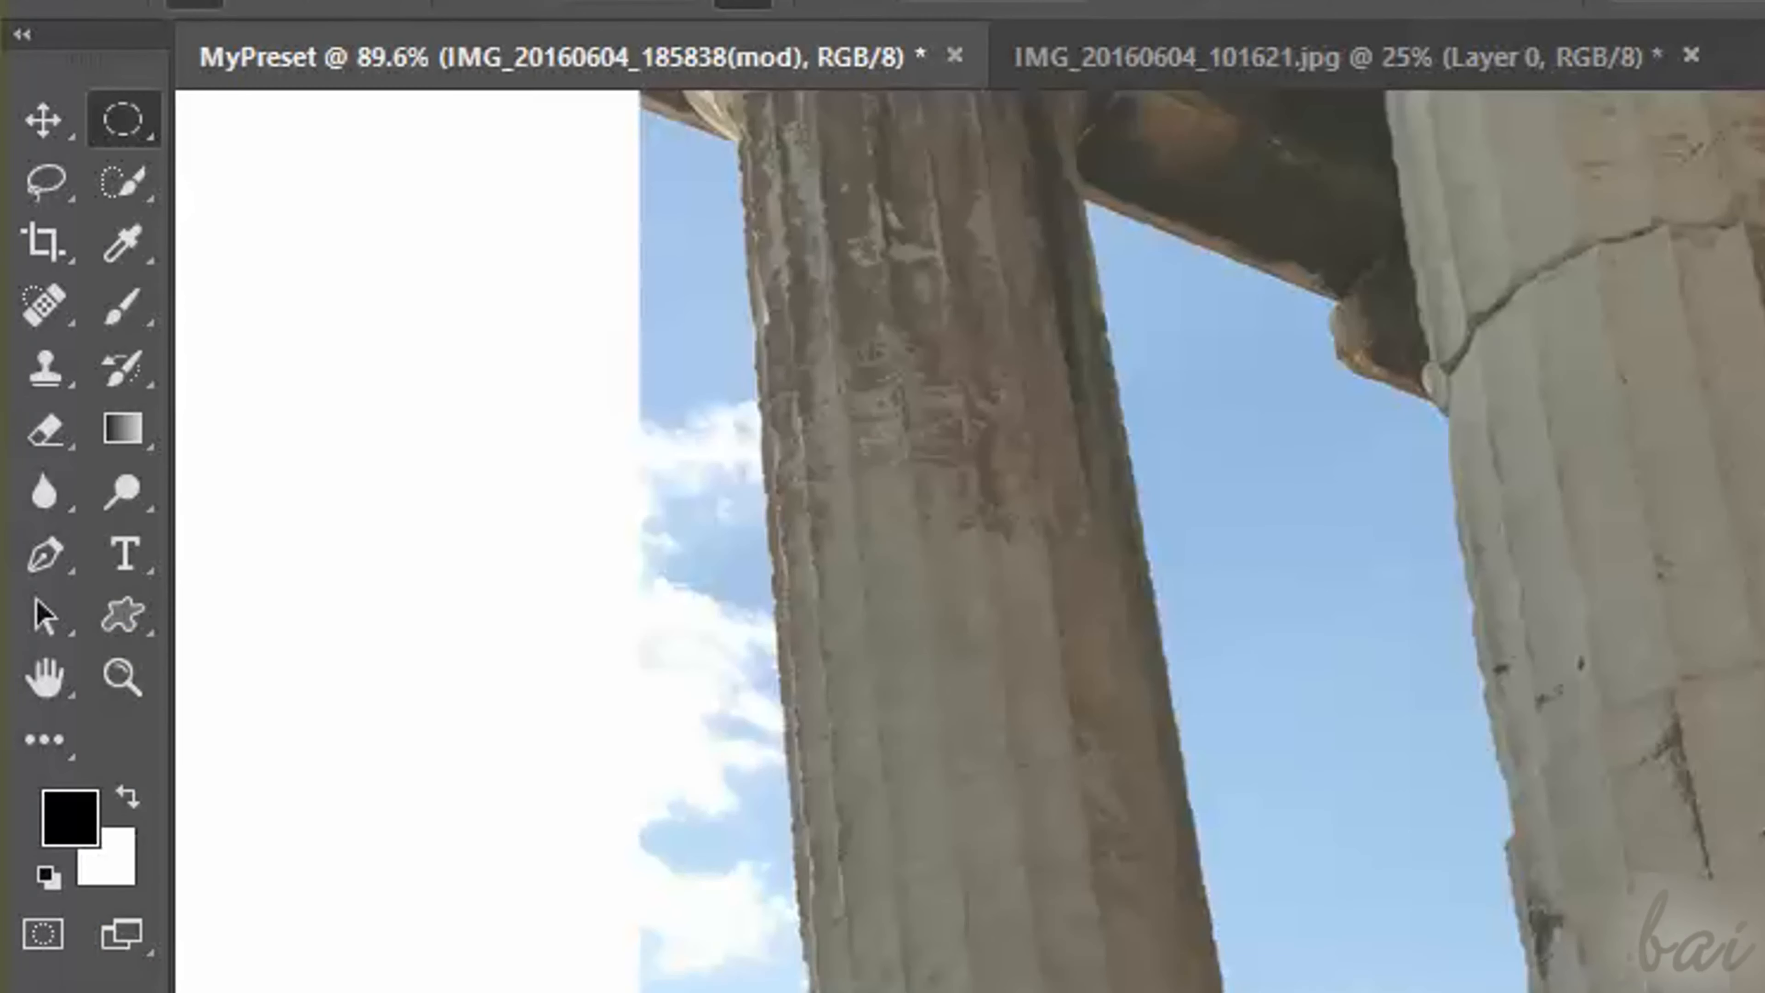
right_click(132, 132)
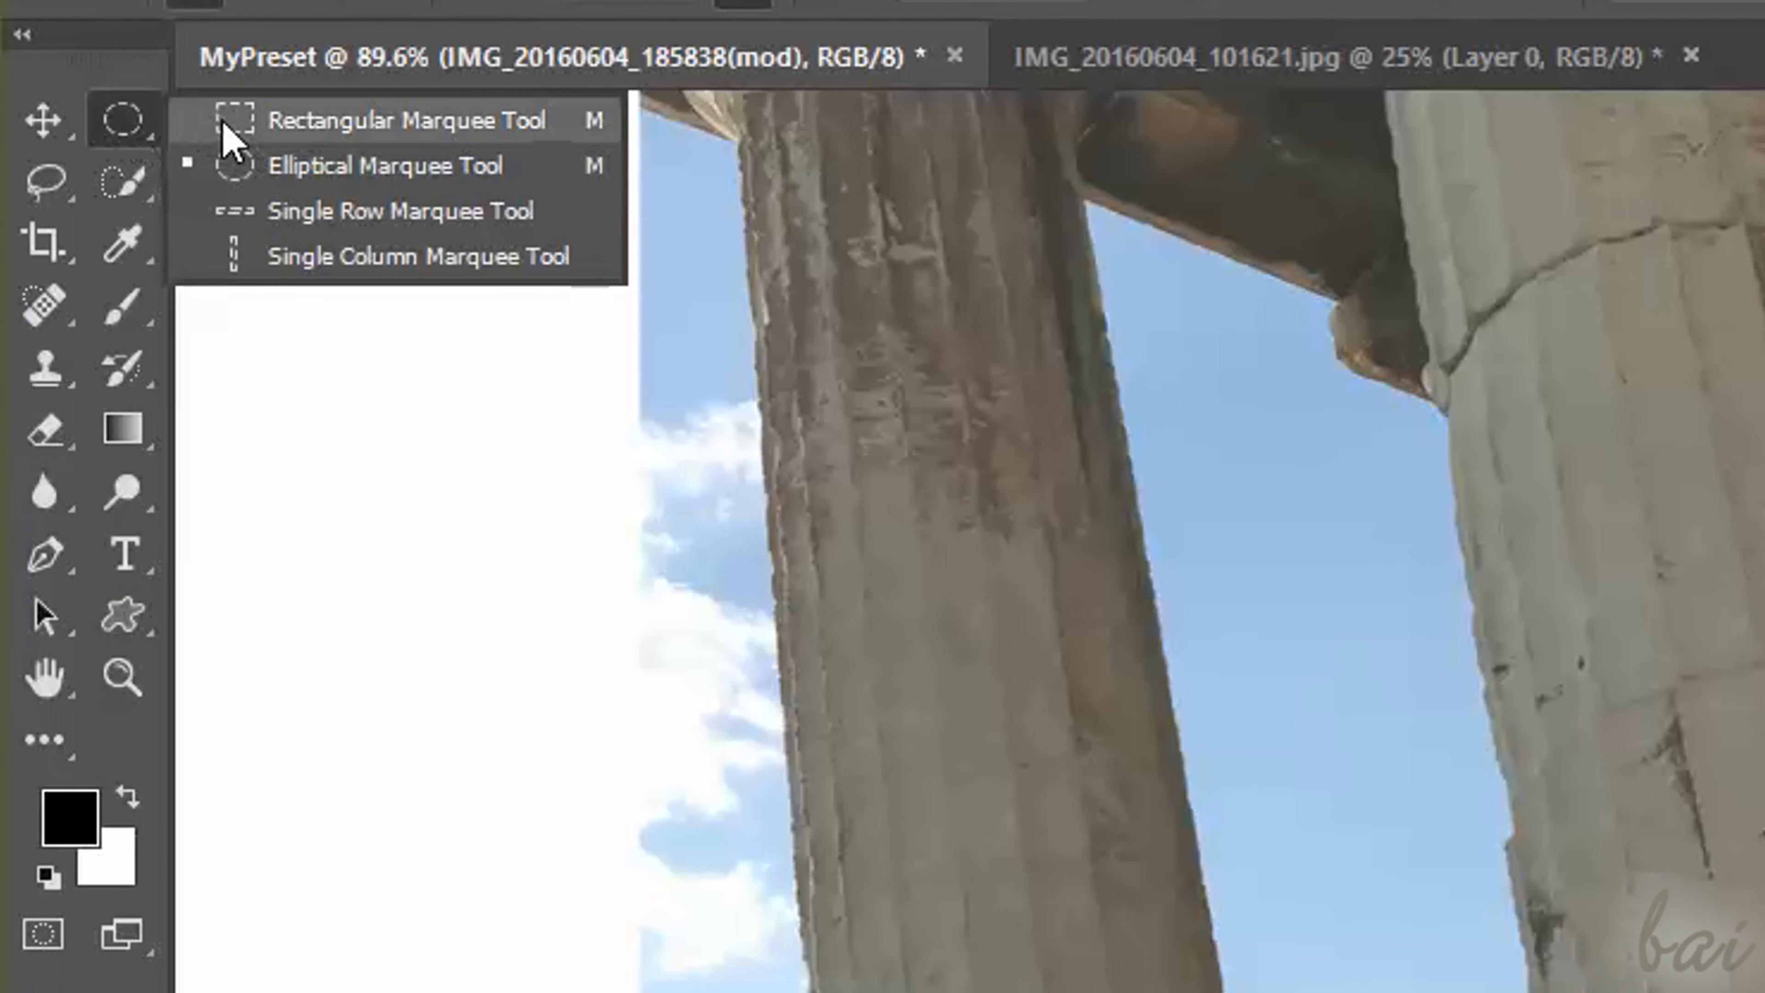
click(347, 121)
right_click(146, 132)
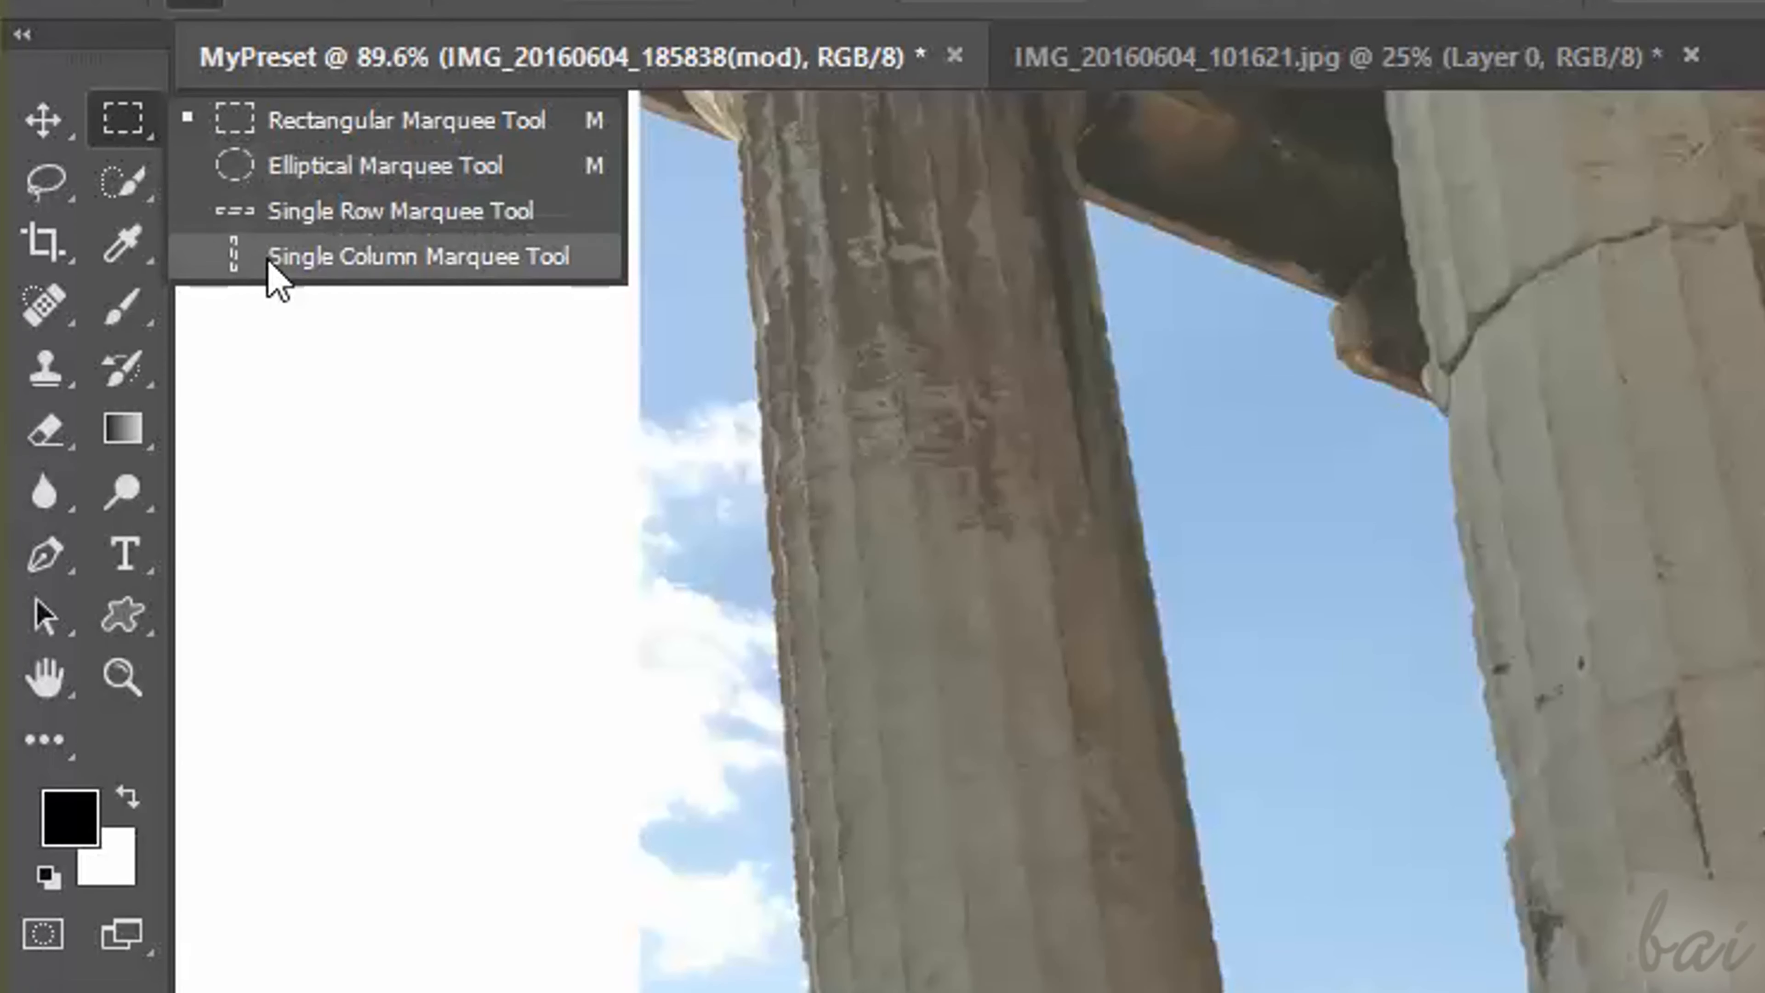
click(285, 160)
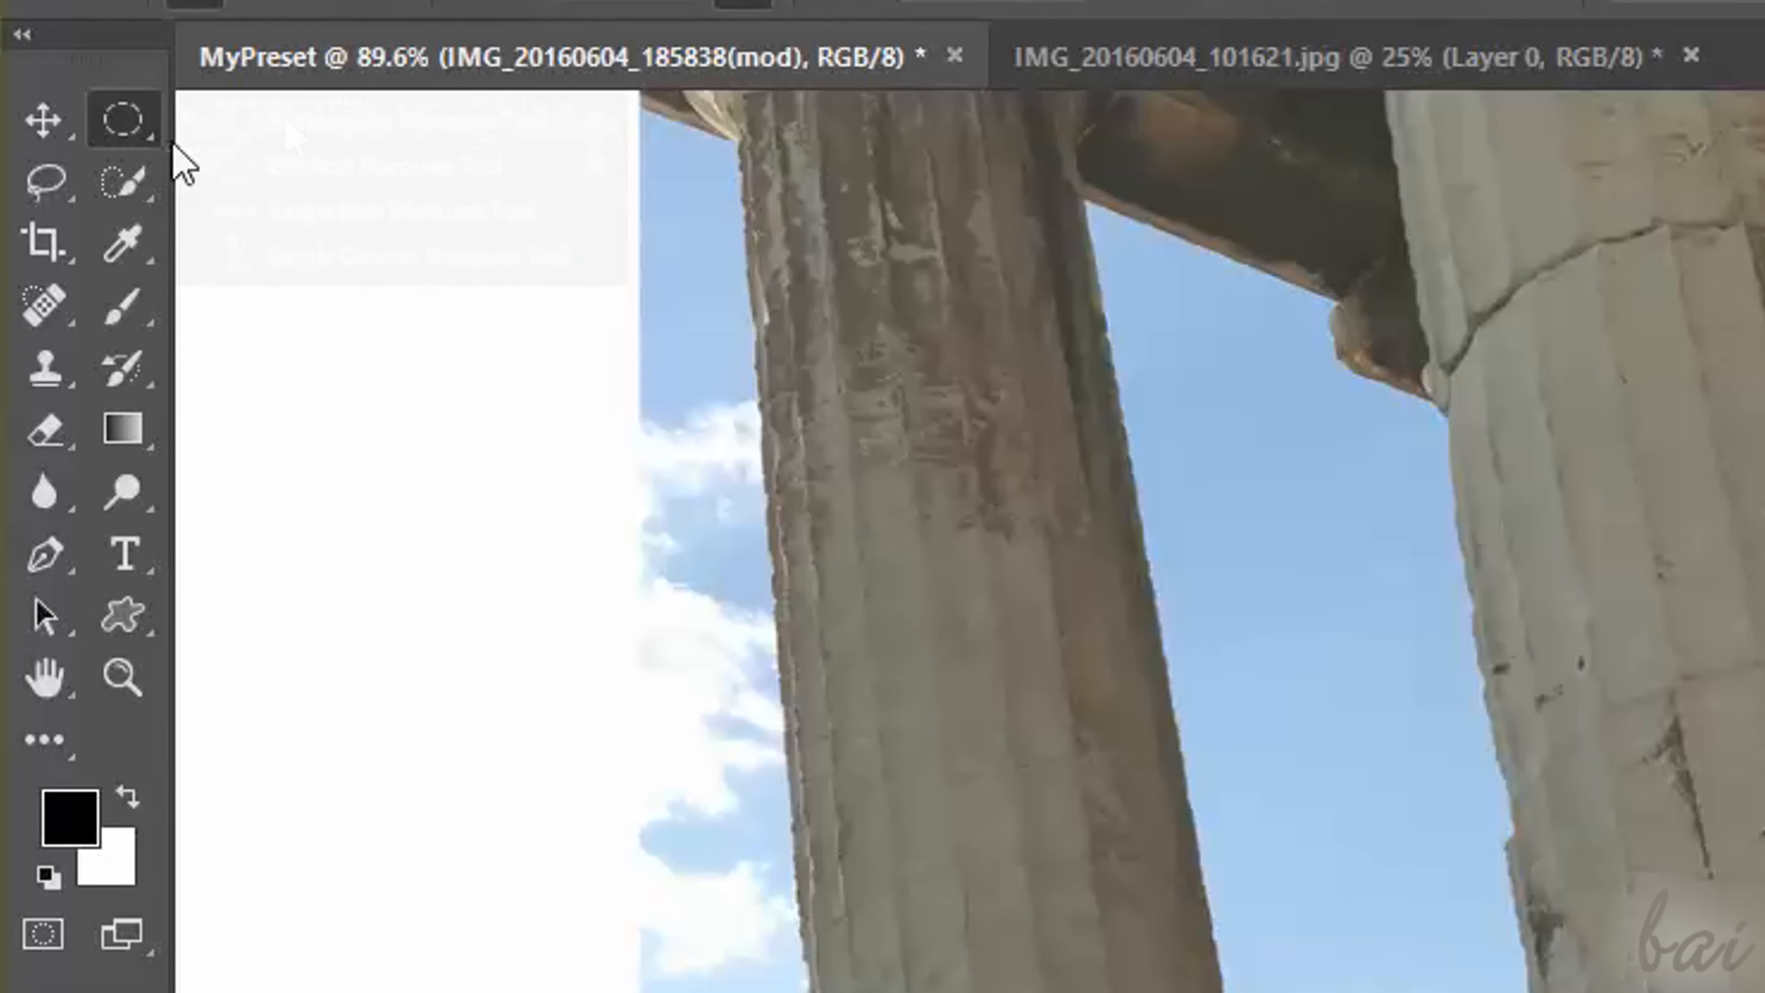
Draw a freehand Lasso selection from the first column to the second column.
right_click(66, 184)
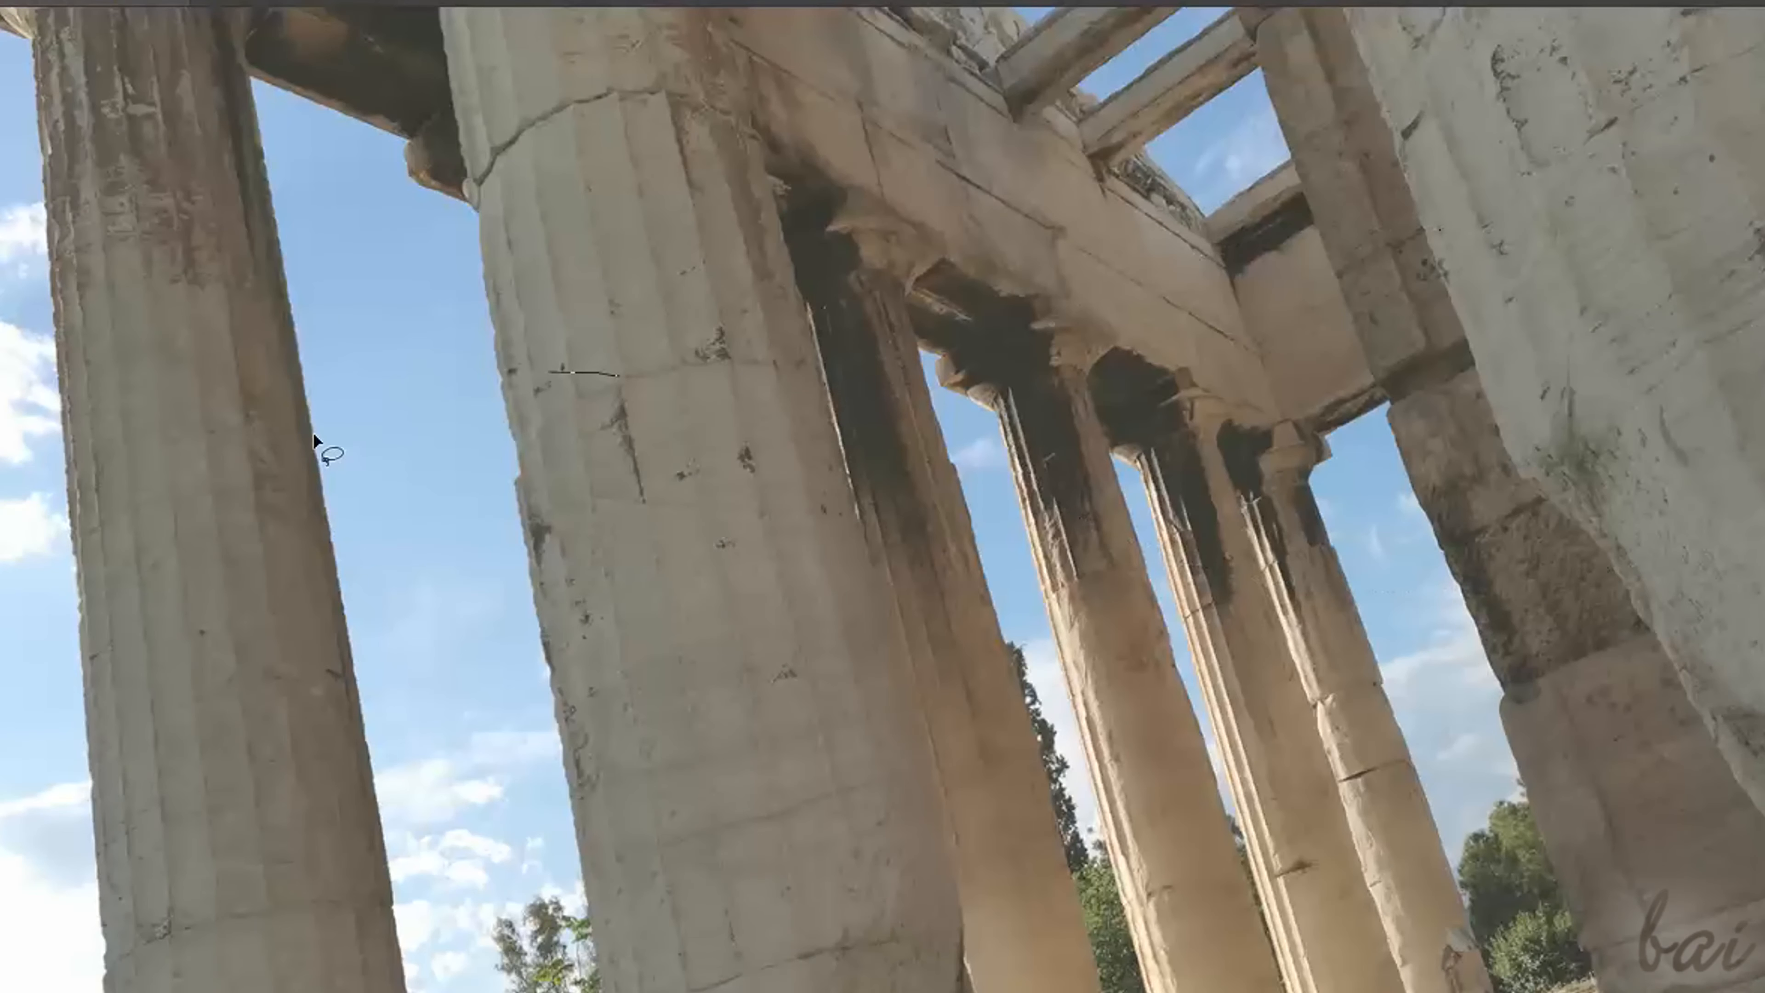
mouse_move(314, 440)
mouse_down()
mouse_move(688, 866)
mouse_move(904, 626)
mouse_move(1286, 420)
mouse_move(783, 310)
mouse_move(670, 395)
mouse_move(625, 378)
mouse_up()
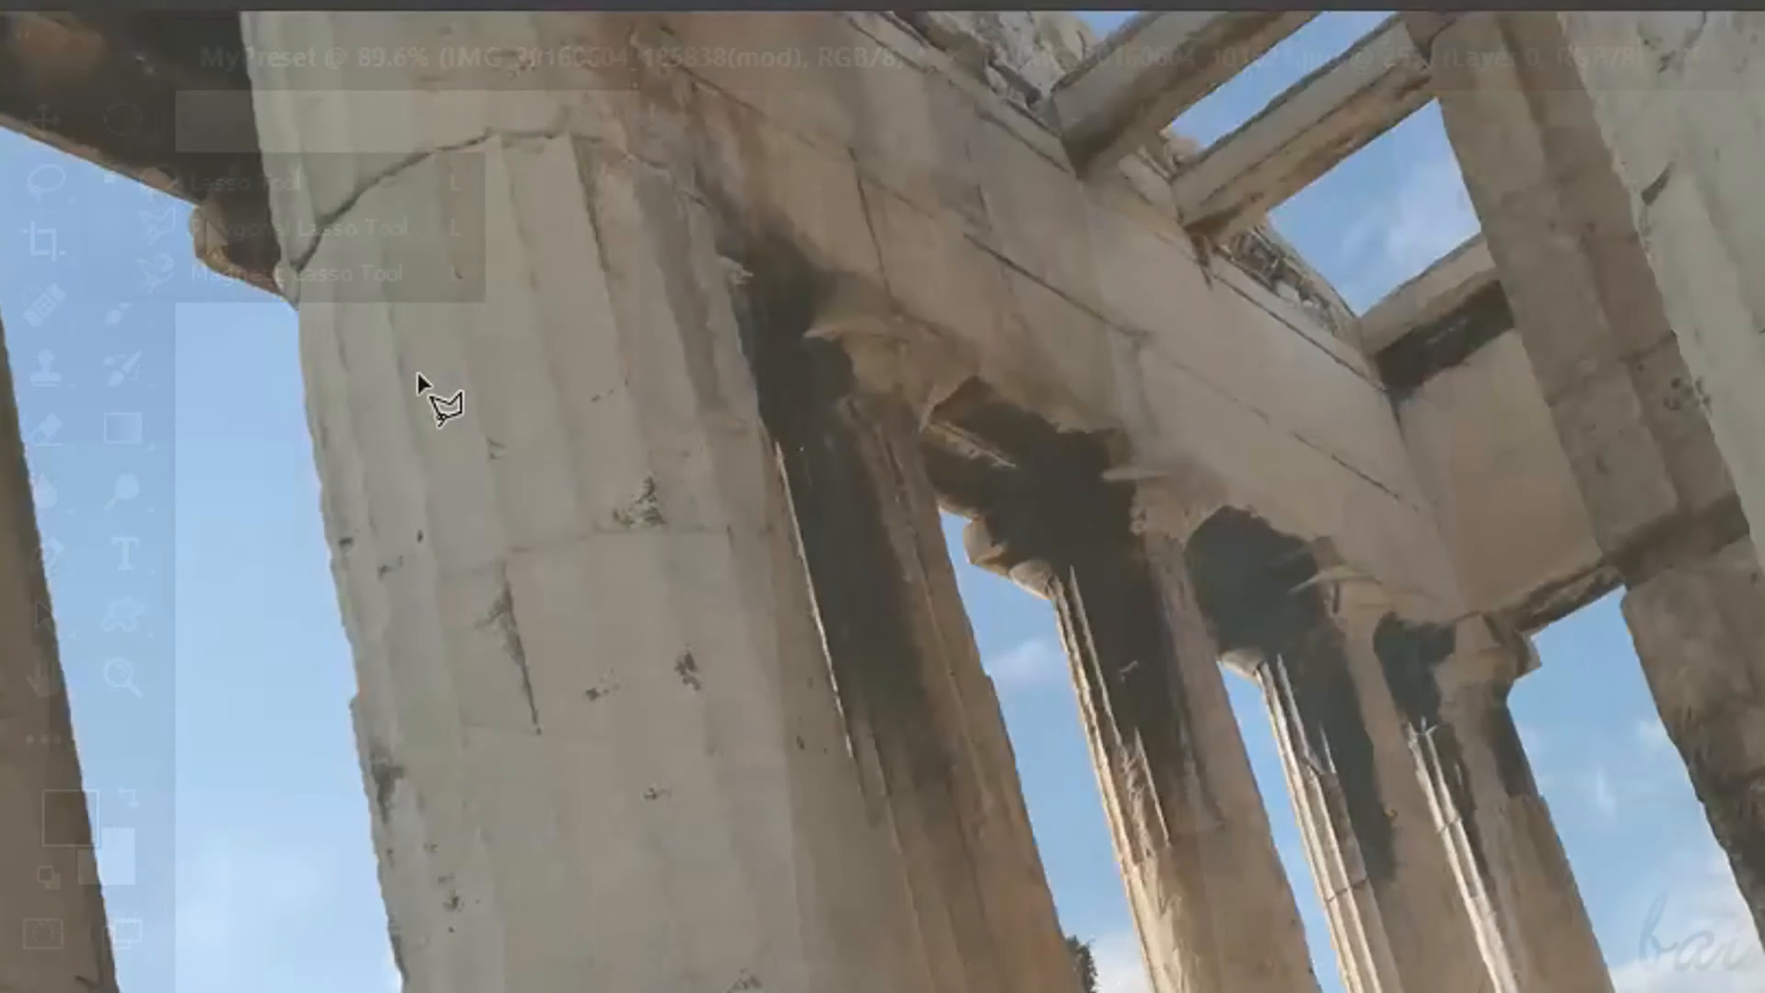
Draw a closed, jagged Polygonal Lasso selection over the second column, the adjoining sky and the beam above.
click(419, 374)
click(722, 147)
click(1101, 90)
click(1289, 345)
click(948, 382)
click(859, 673)
click(493, 655)
click(214, 568)
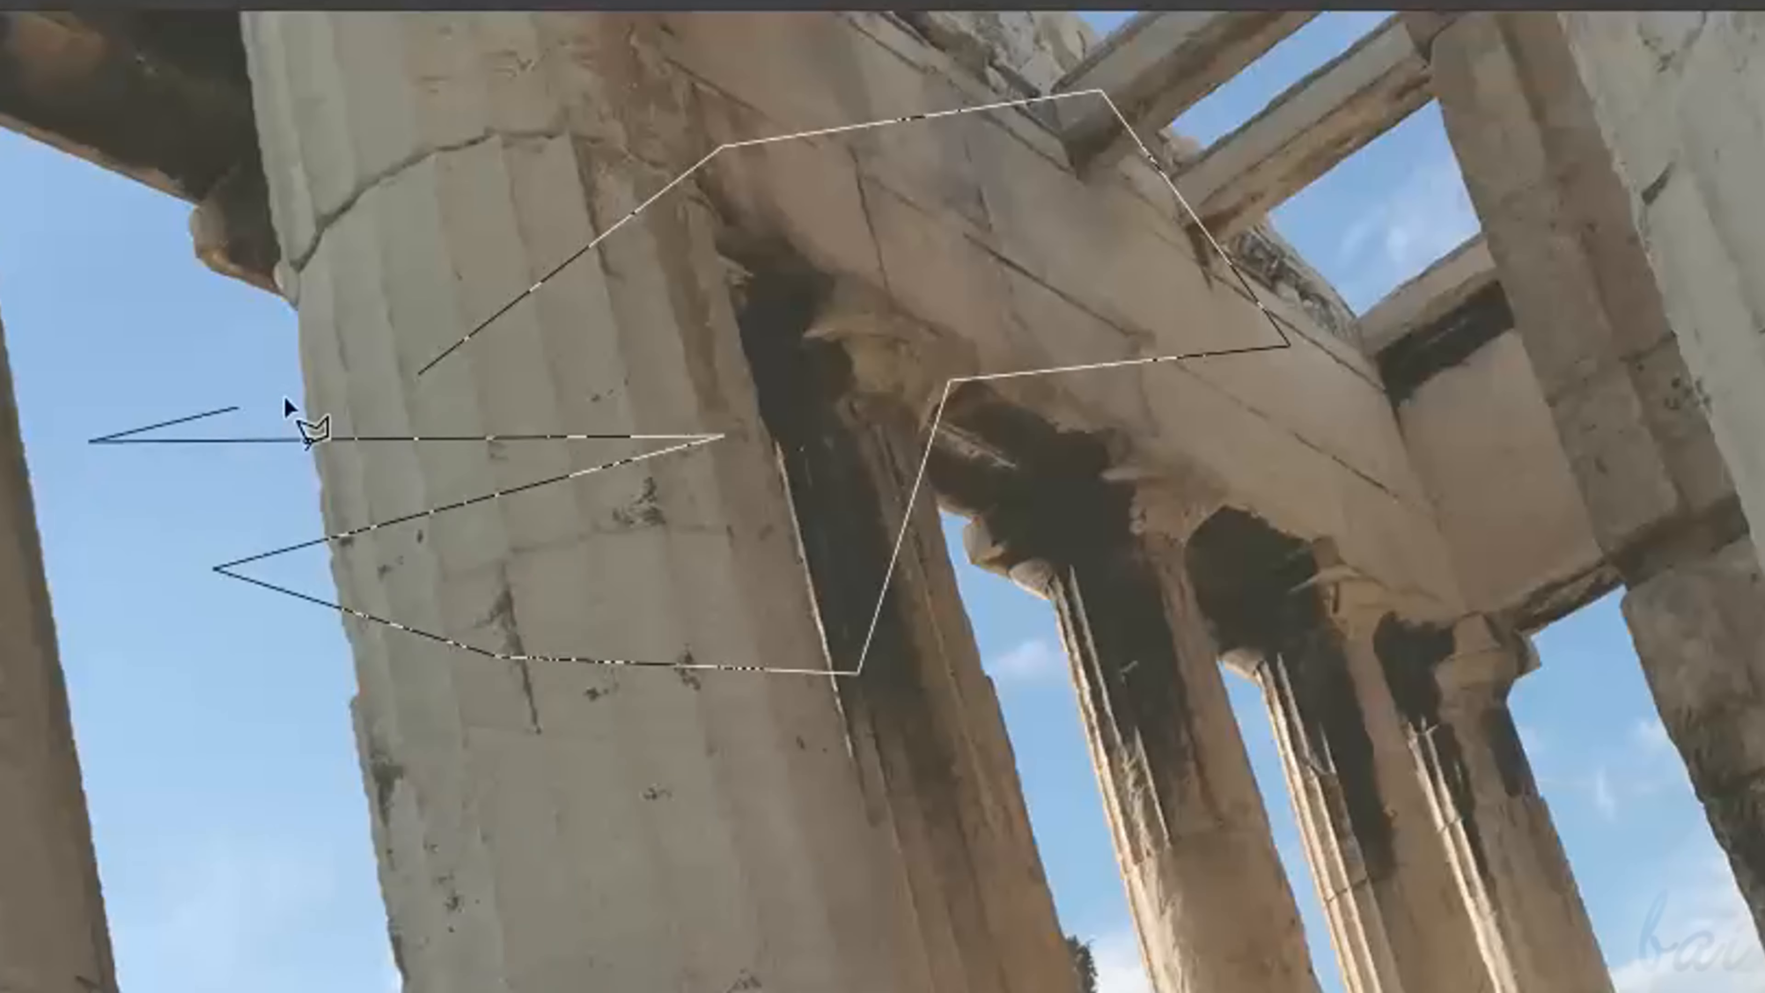
double_click(421, 382)
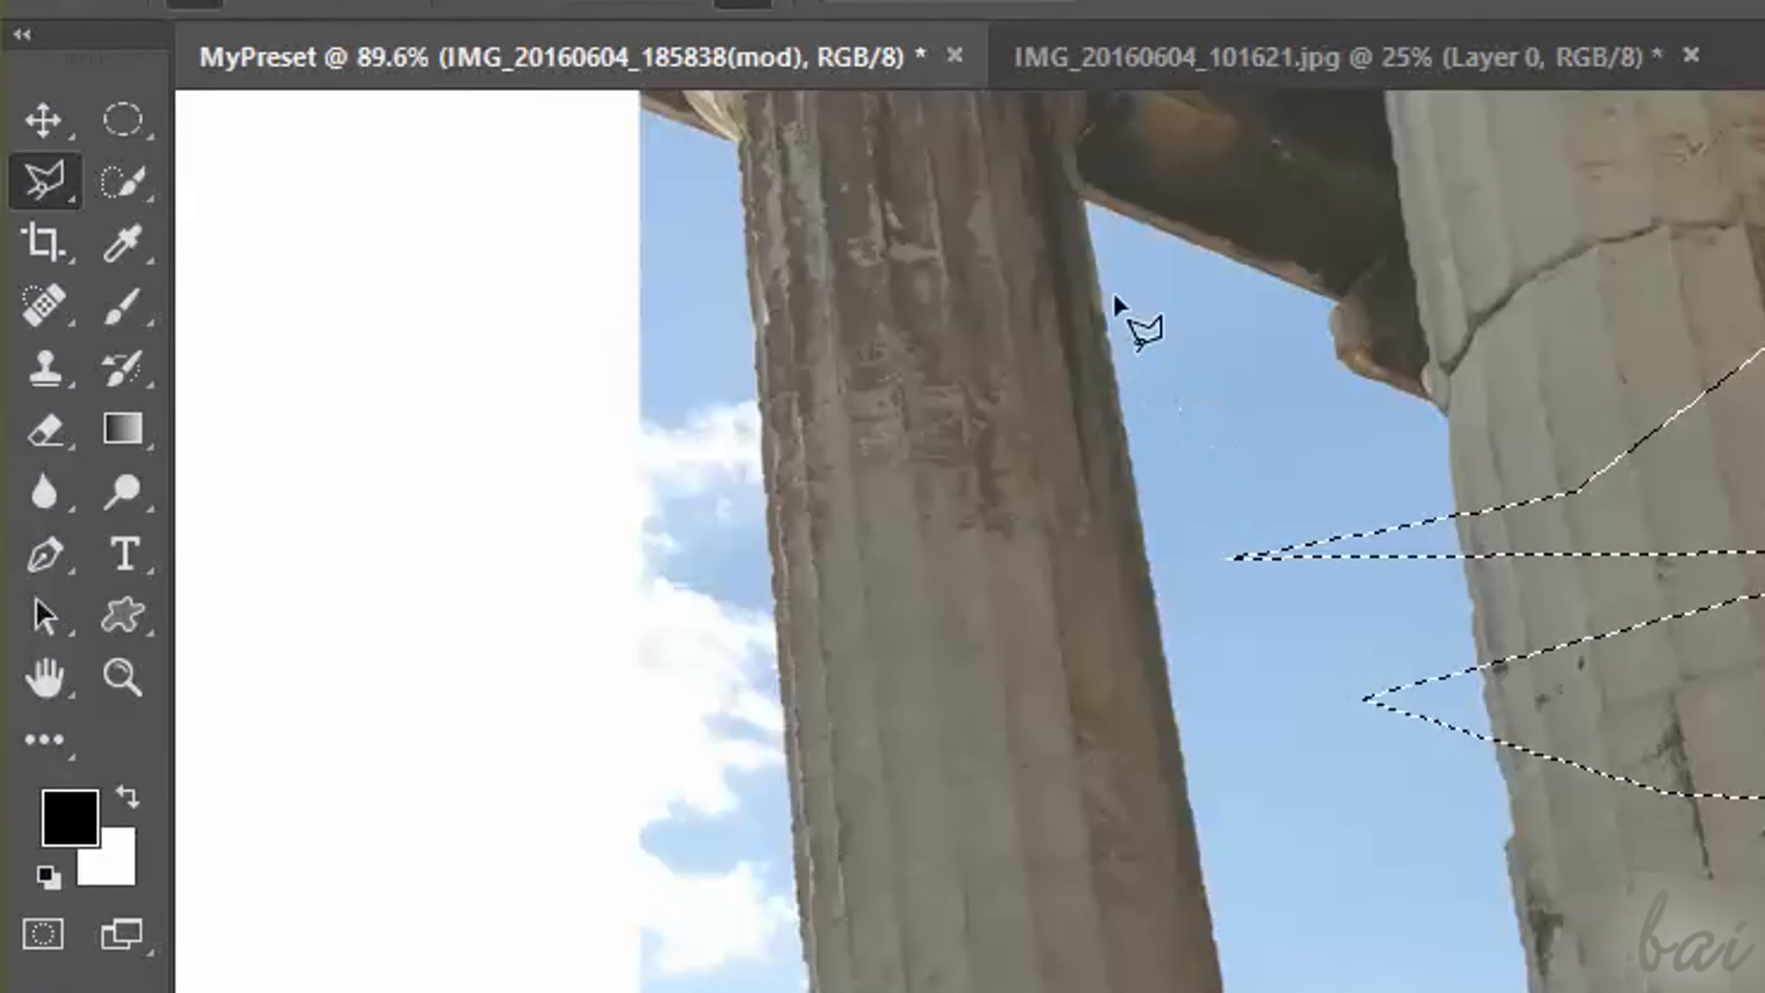
Trace the dark-topped rear column with the Magnetic Lasso, then move the selection outline up and to the left.
right_click(56, 173)
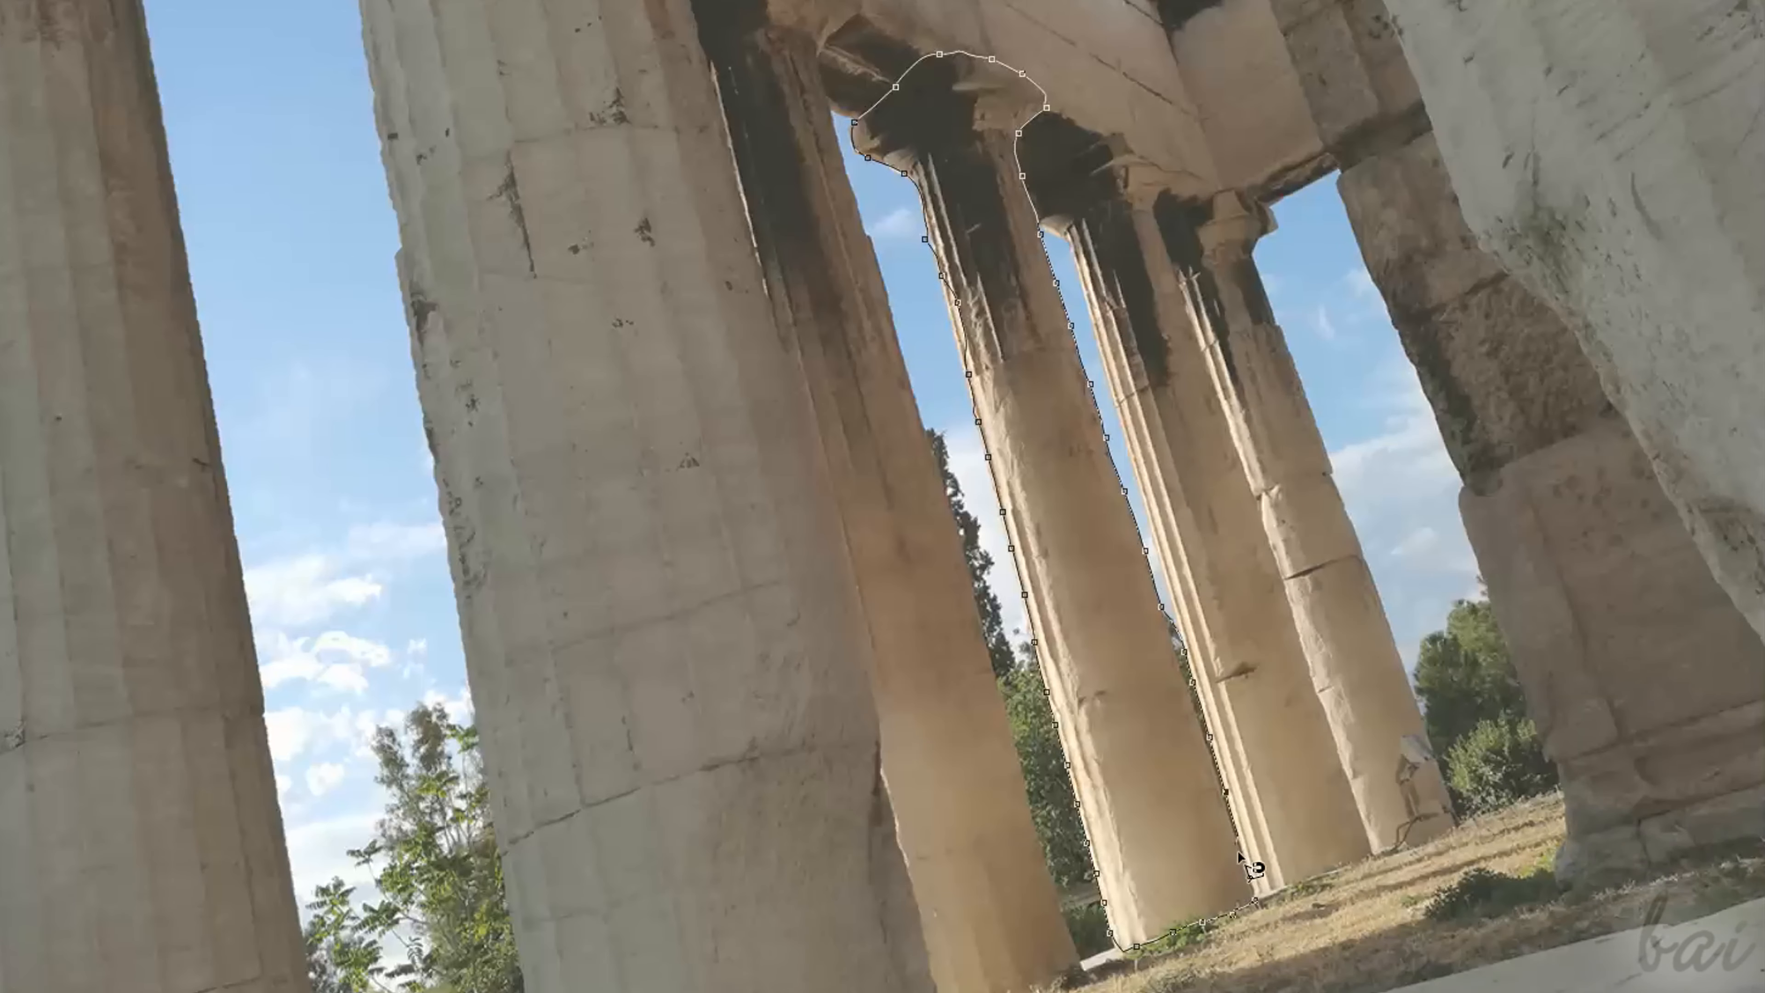
click(1258, 892)
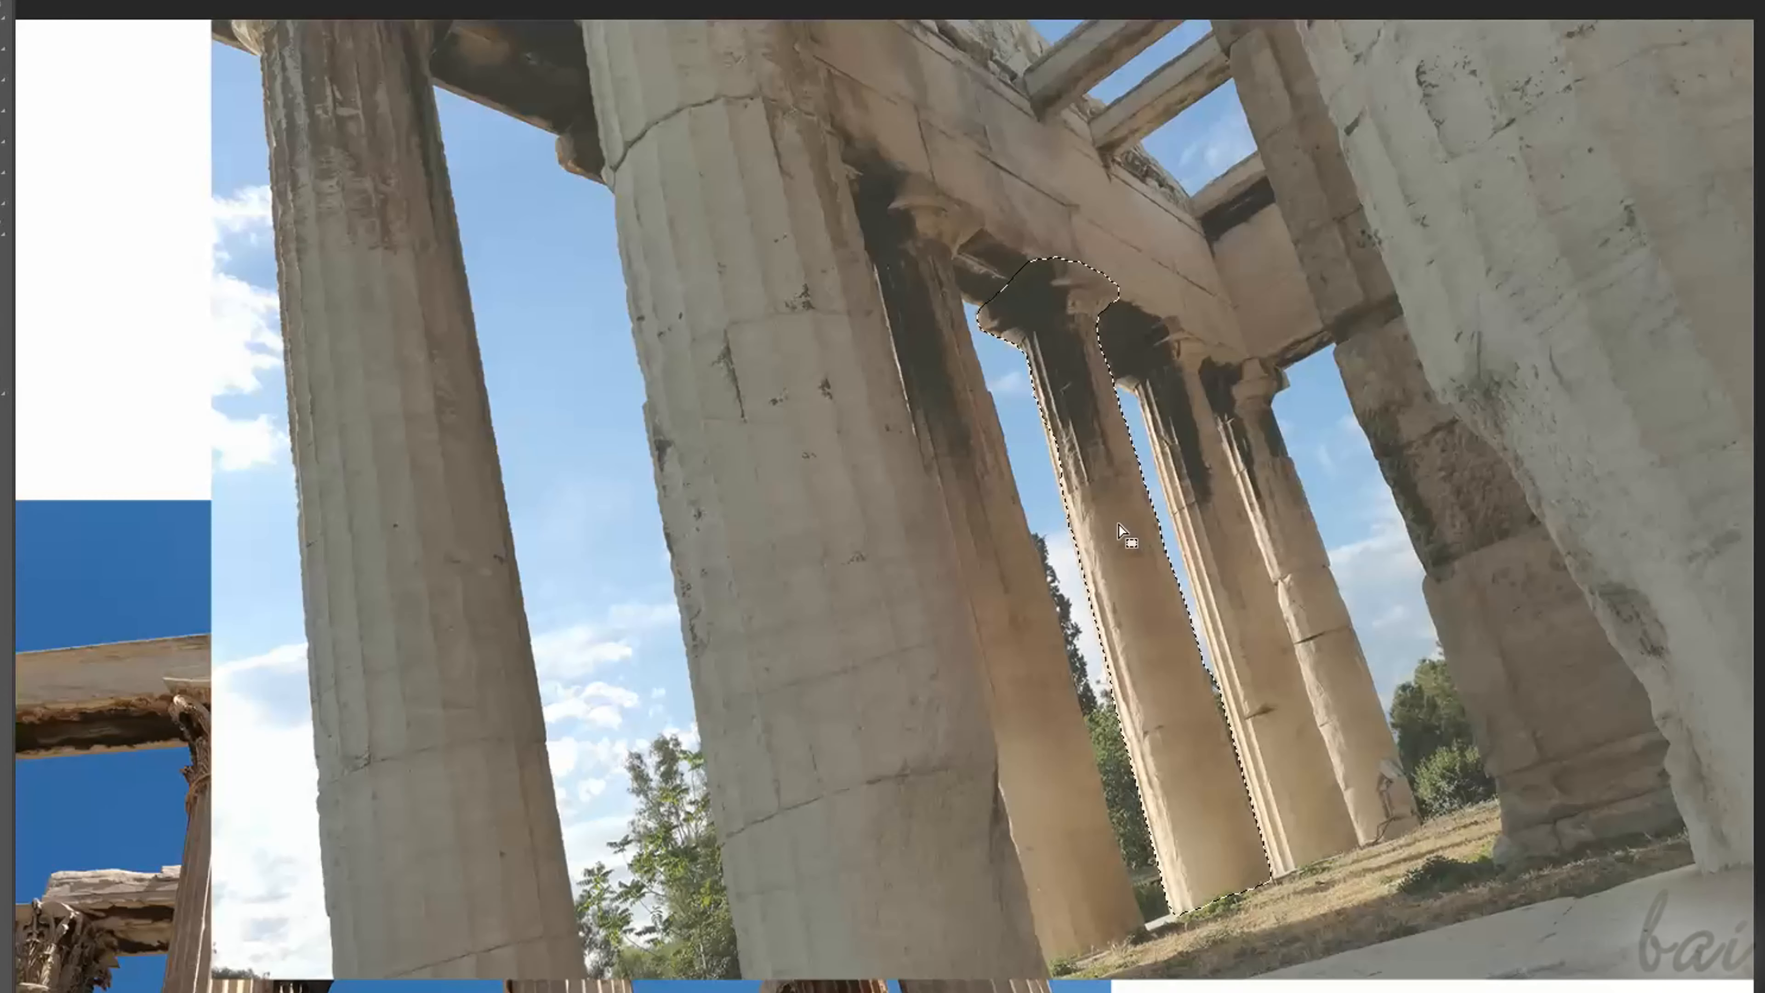
drag(1120, 530, 977, 459)
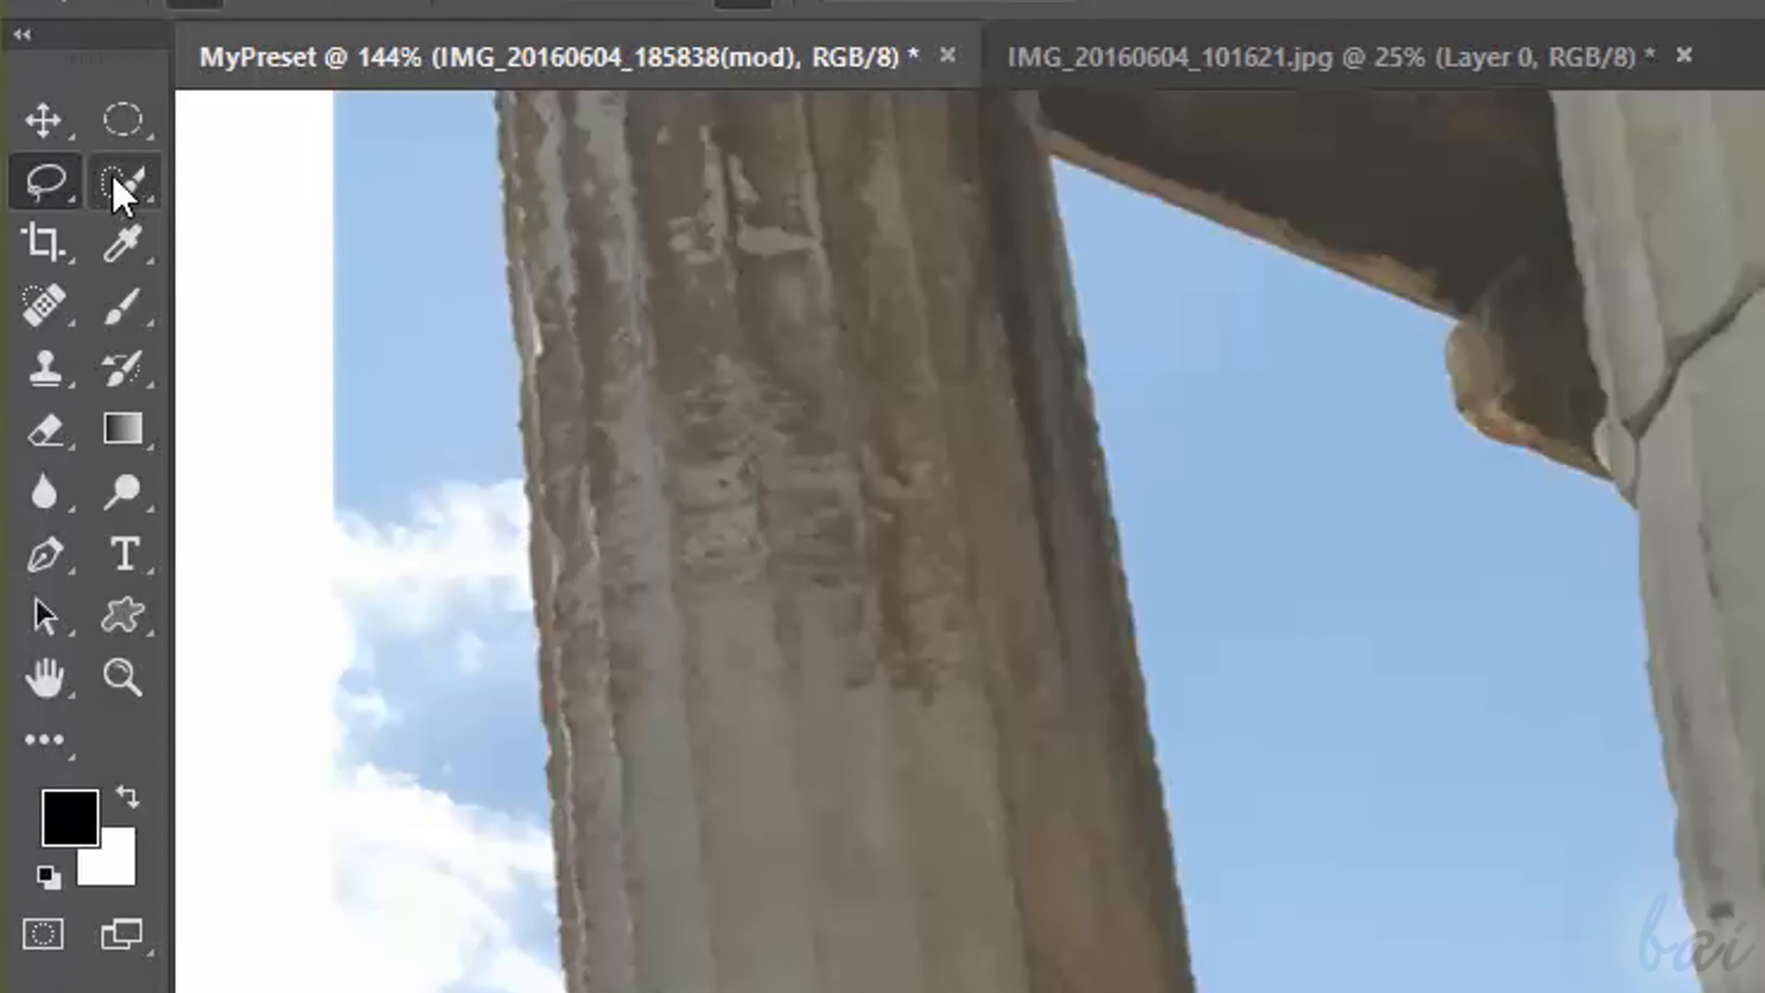
Use the Quick Selection tool to select the sky between the first two columns and part of the second column.
click(115, 183)
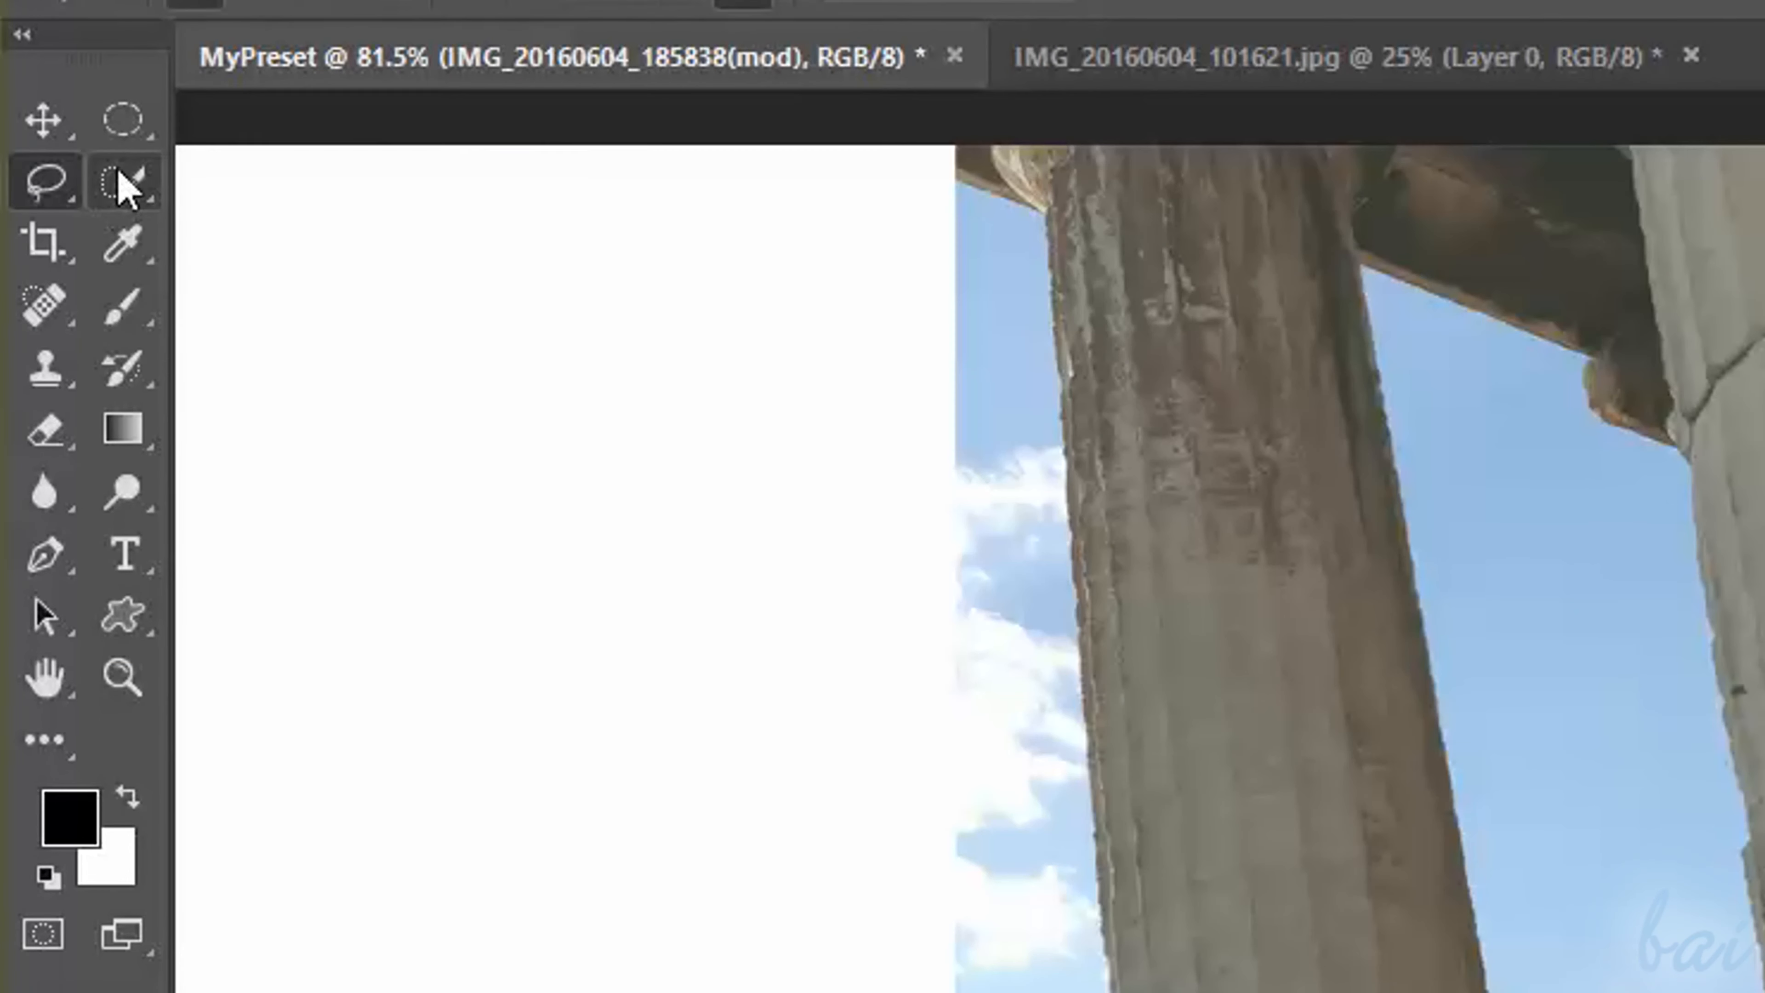
right_click(119, 174)
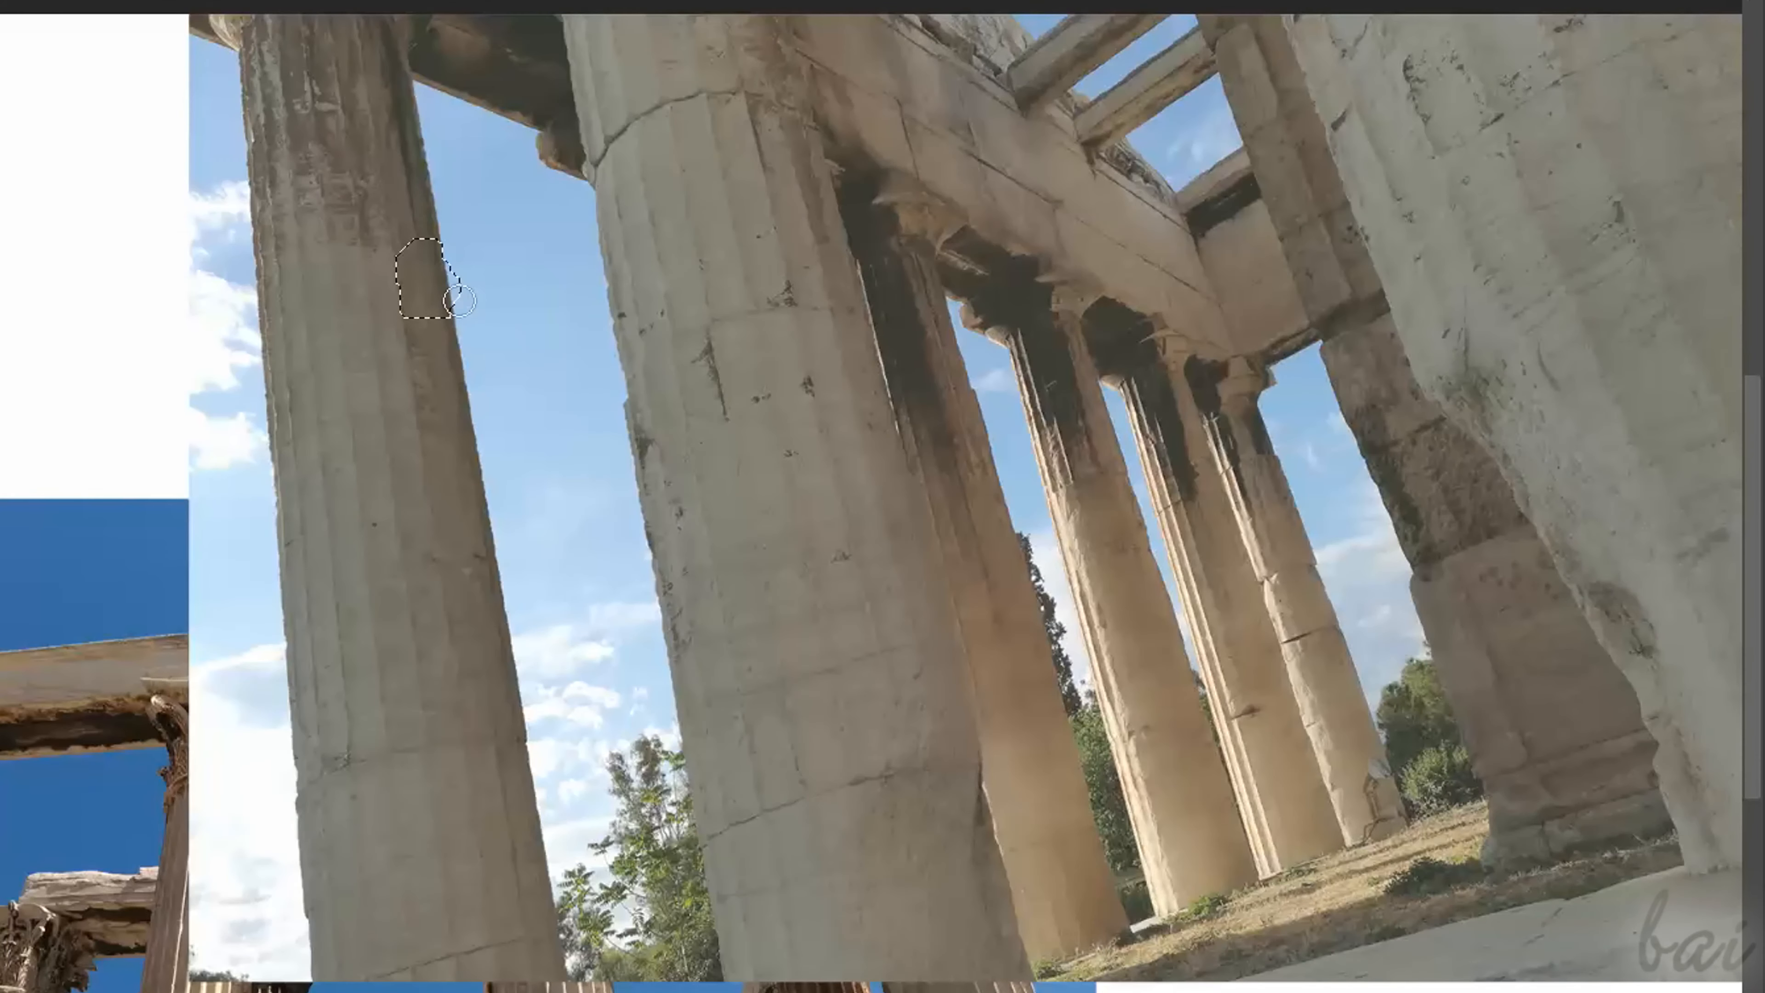
drag(459, 300, 548, 353)
mouse_move(661, 361)
mouse_down()
mouse_move(755, 414)
mouse_move(808, 501)
mouse_up()
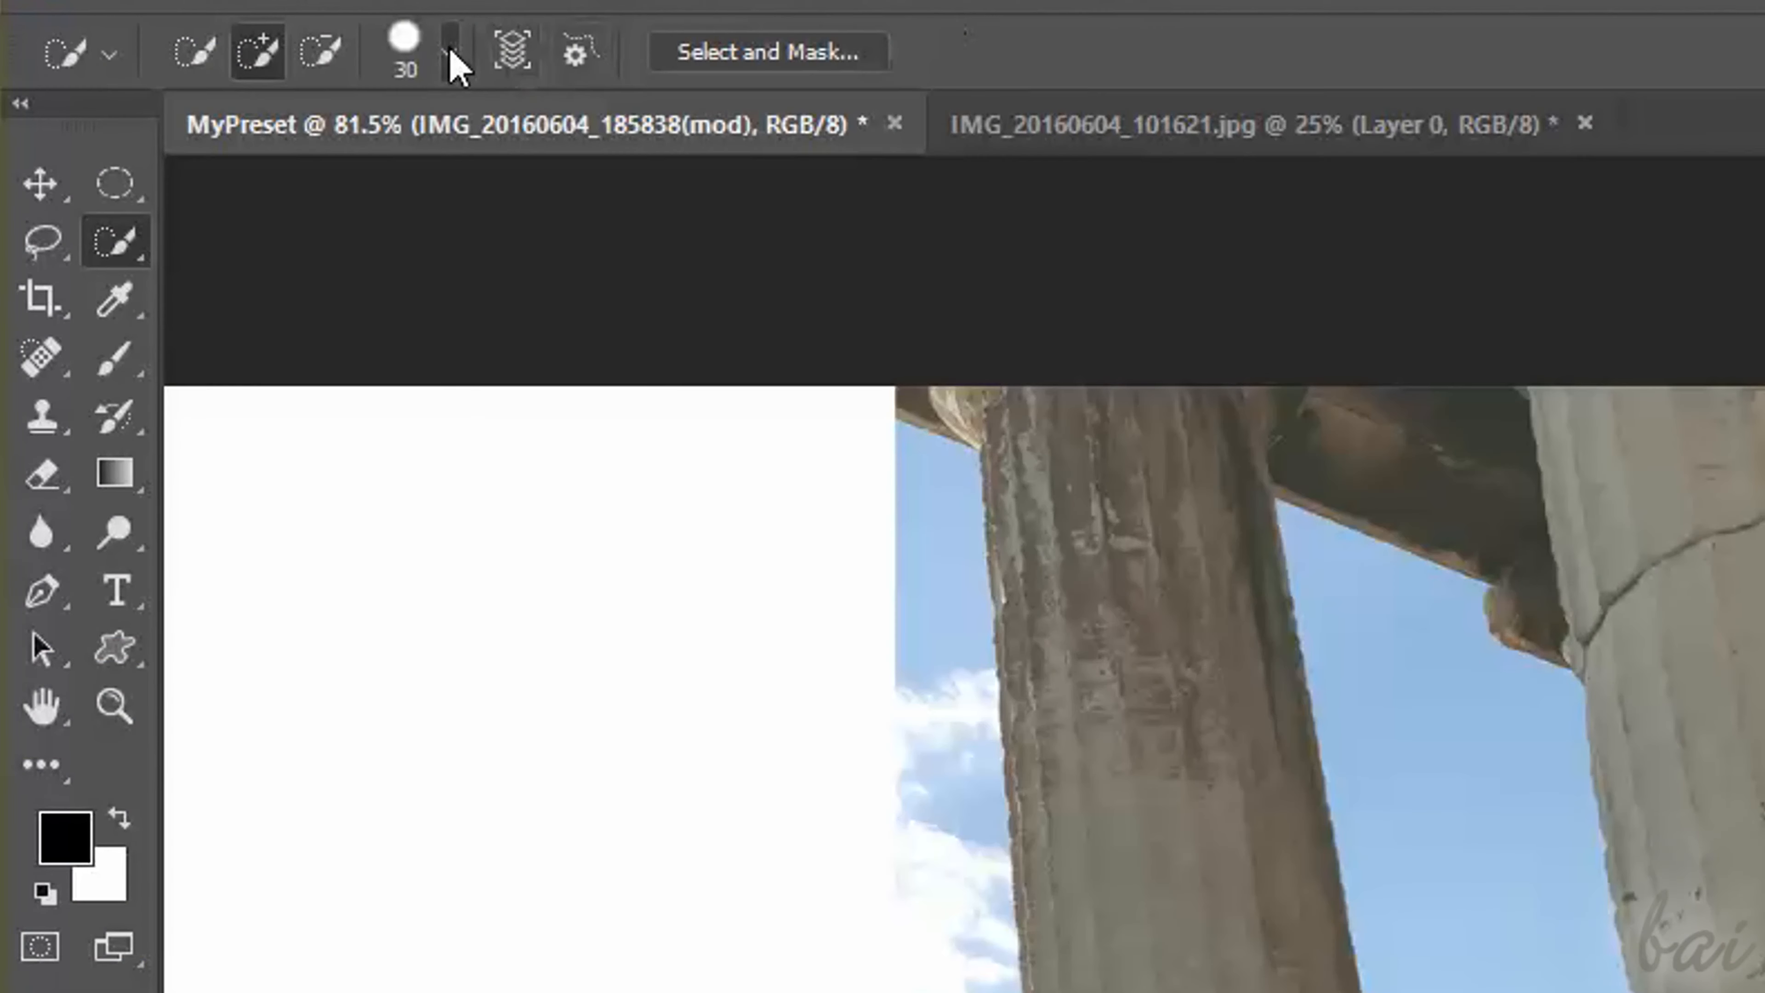
Set the Quick Selection brush size to 5 px and paint selections over the sky gap and second column.
click(449, 54)
drag(267, 181, 220, 183)
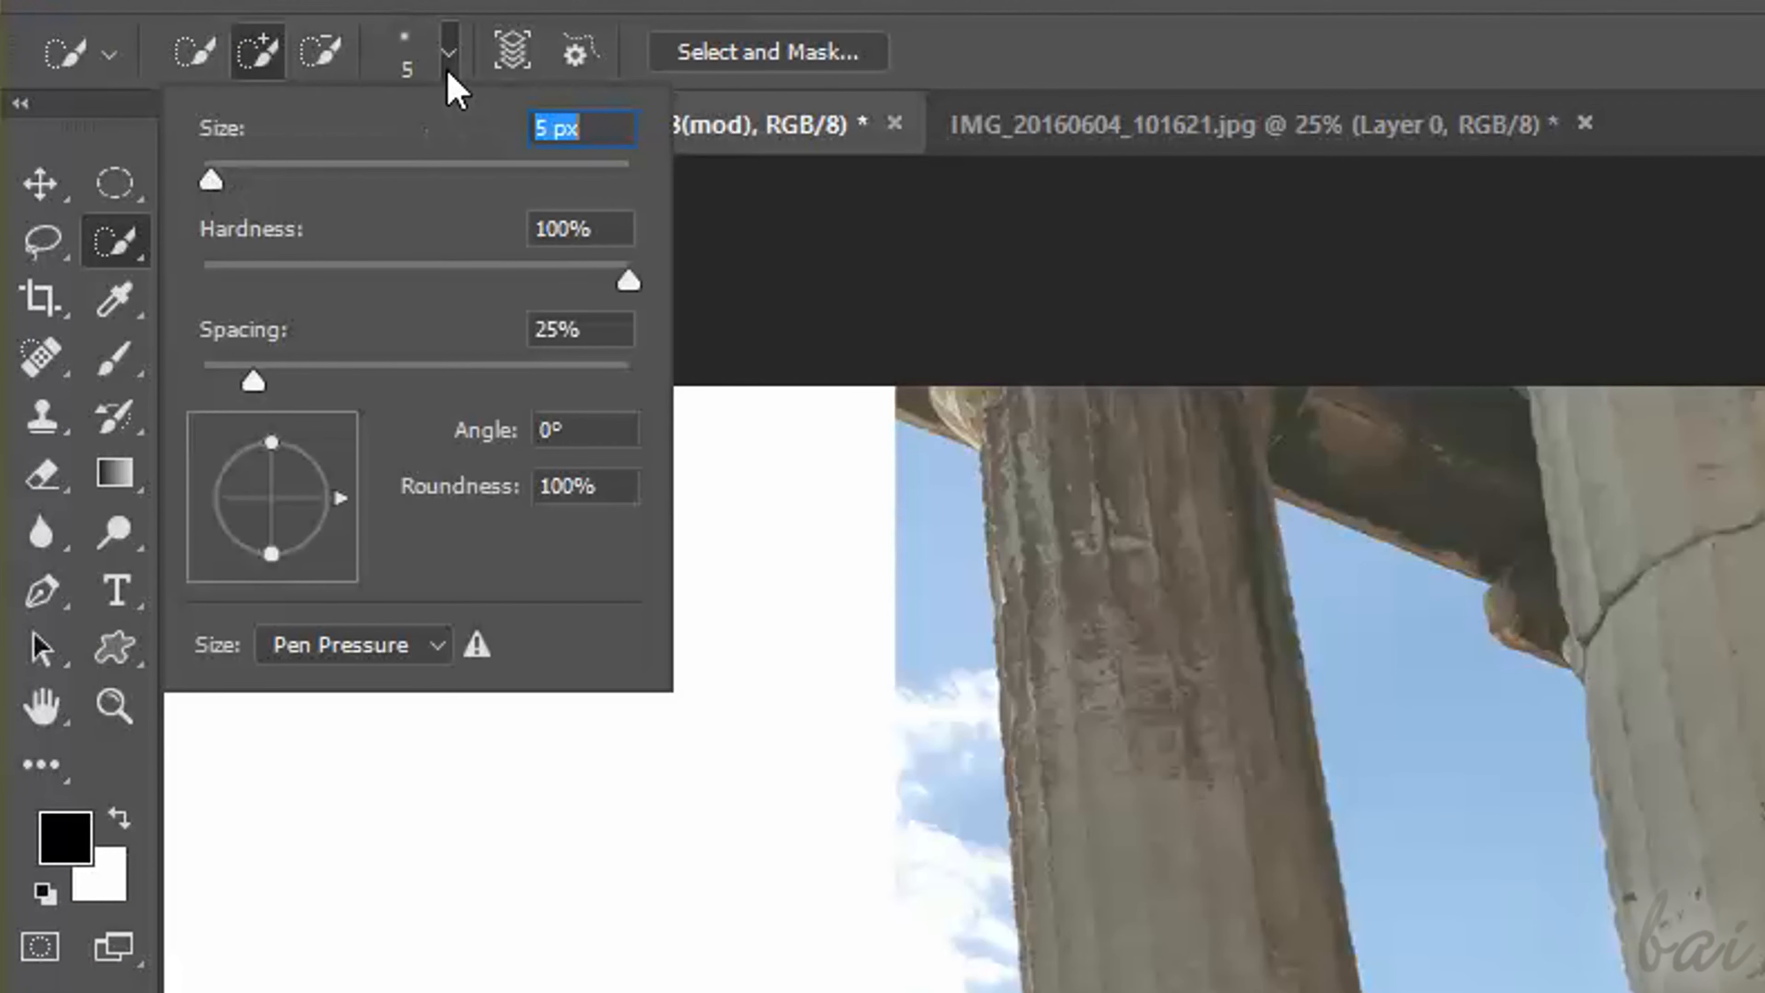
click(446, 72)
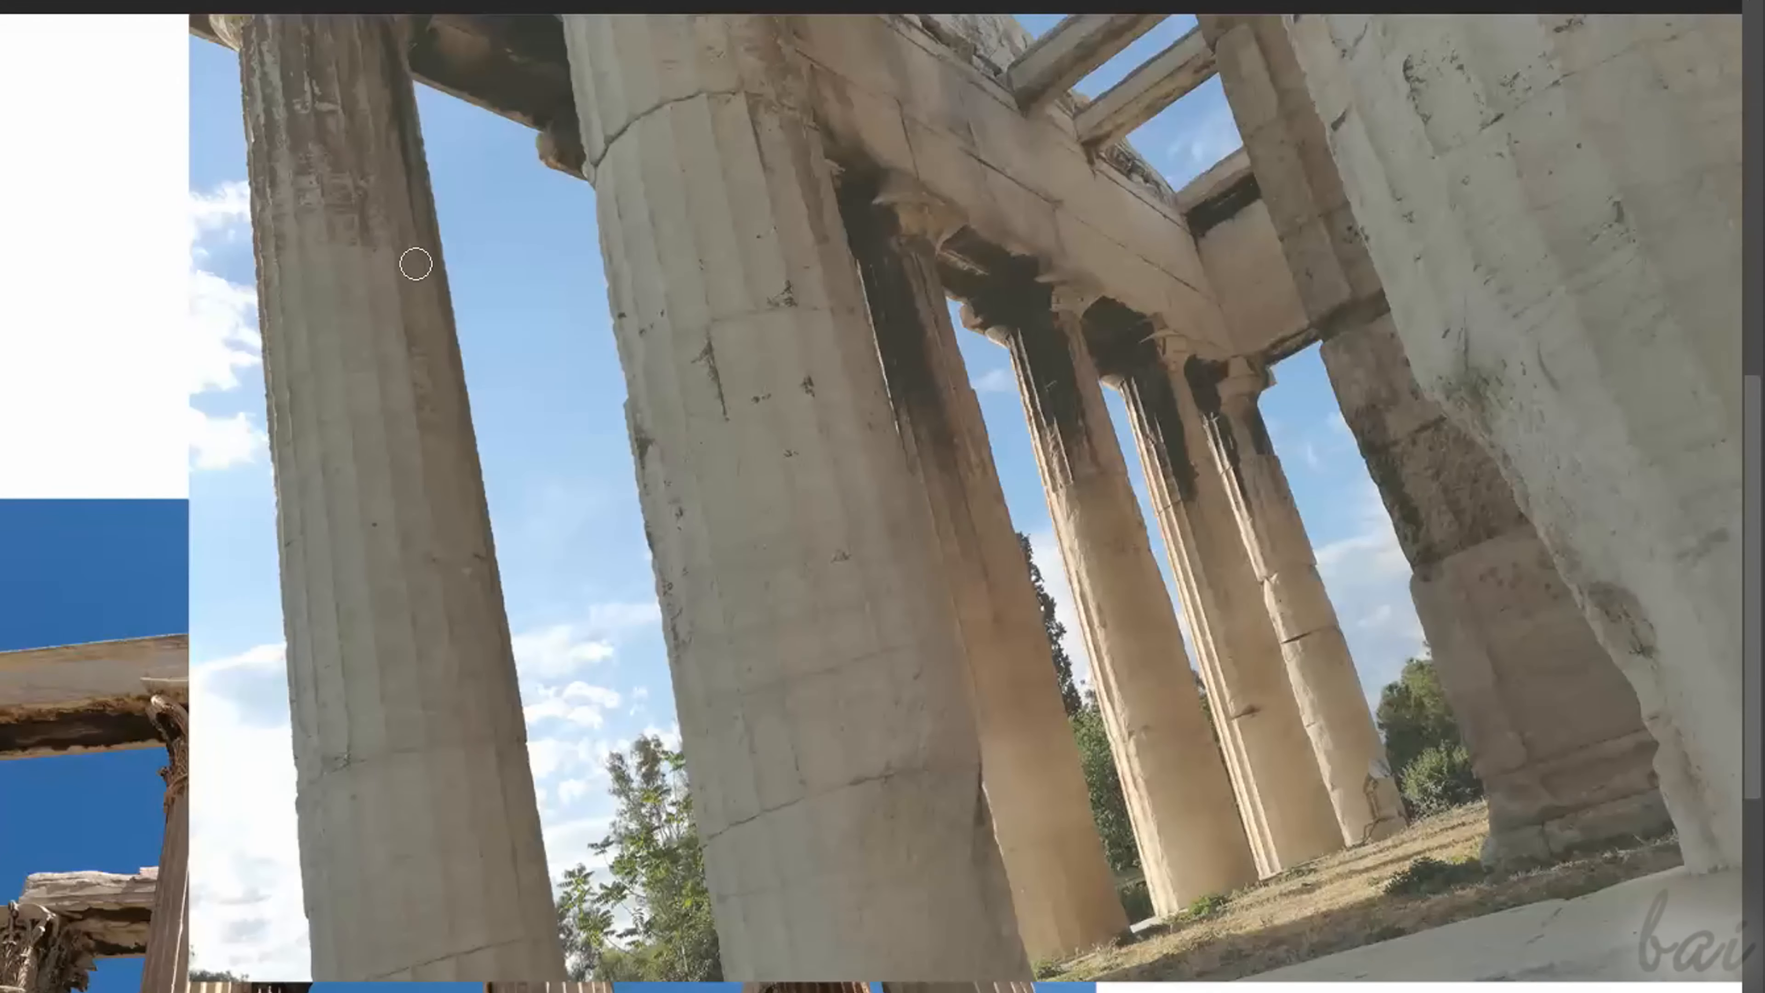
drag(416, 266, 494, 331)
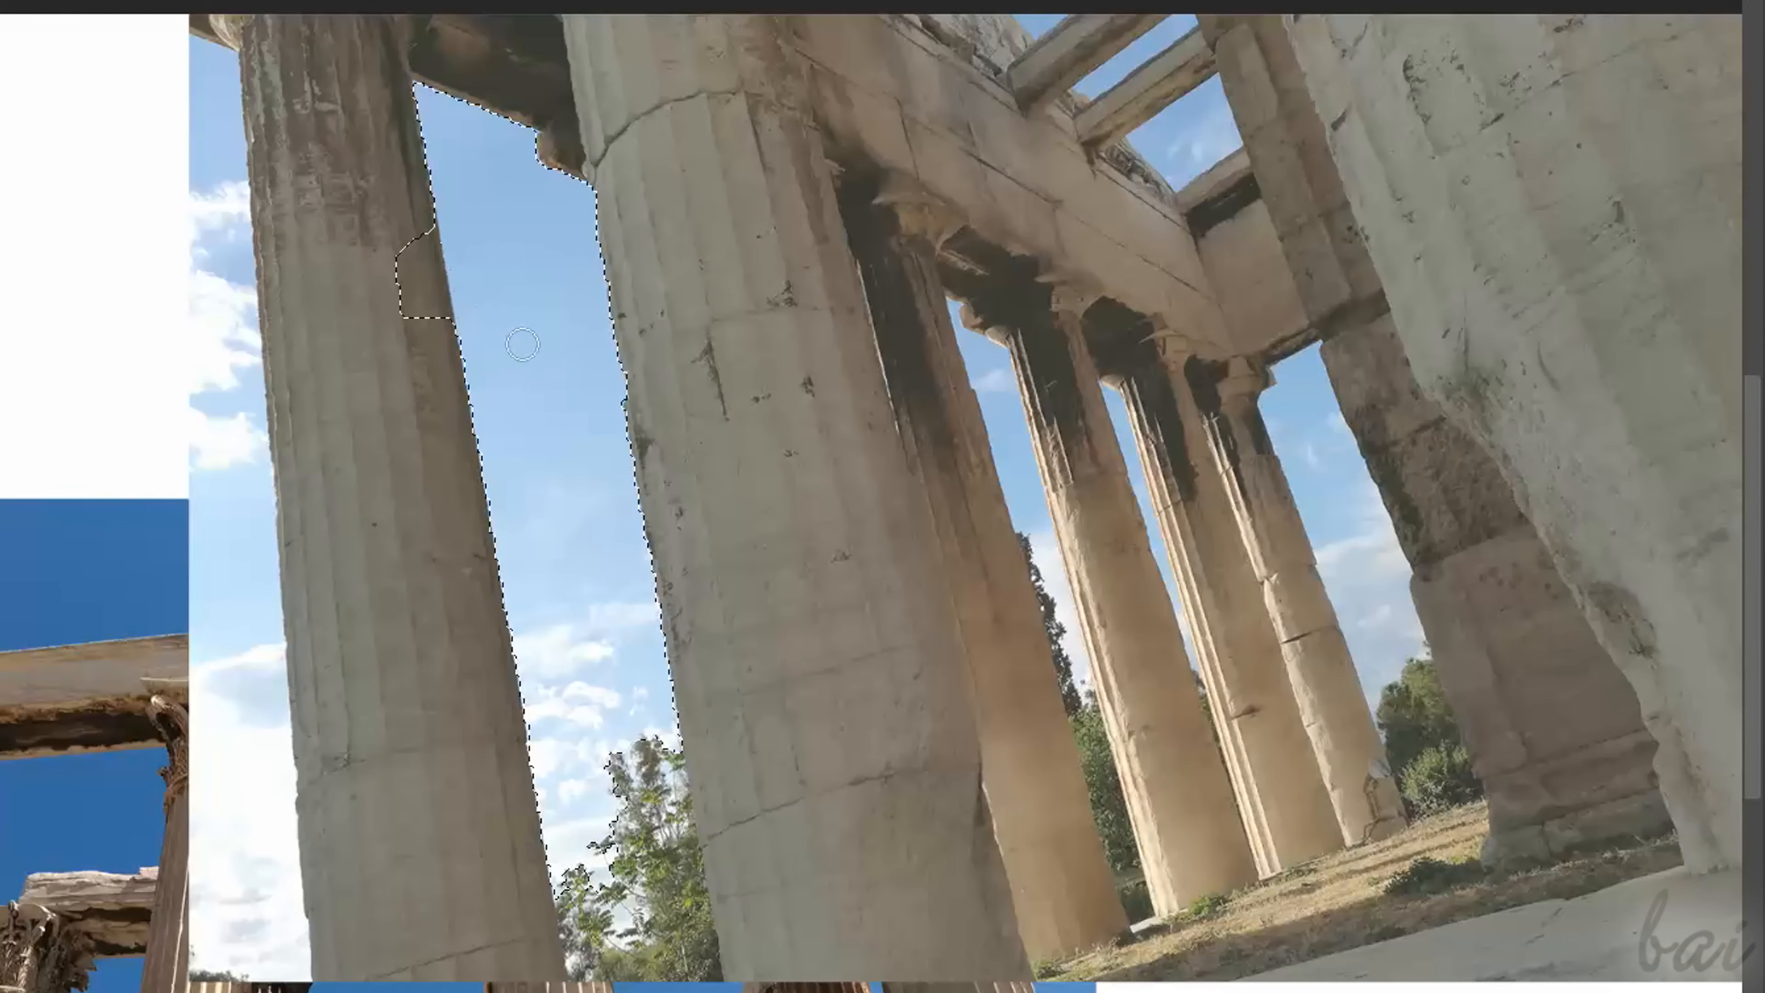
drag(661, 360, 807, 501)
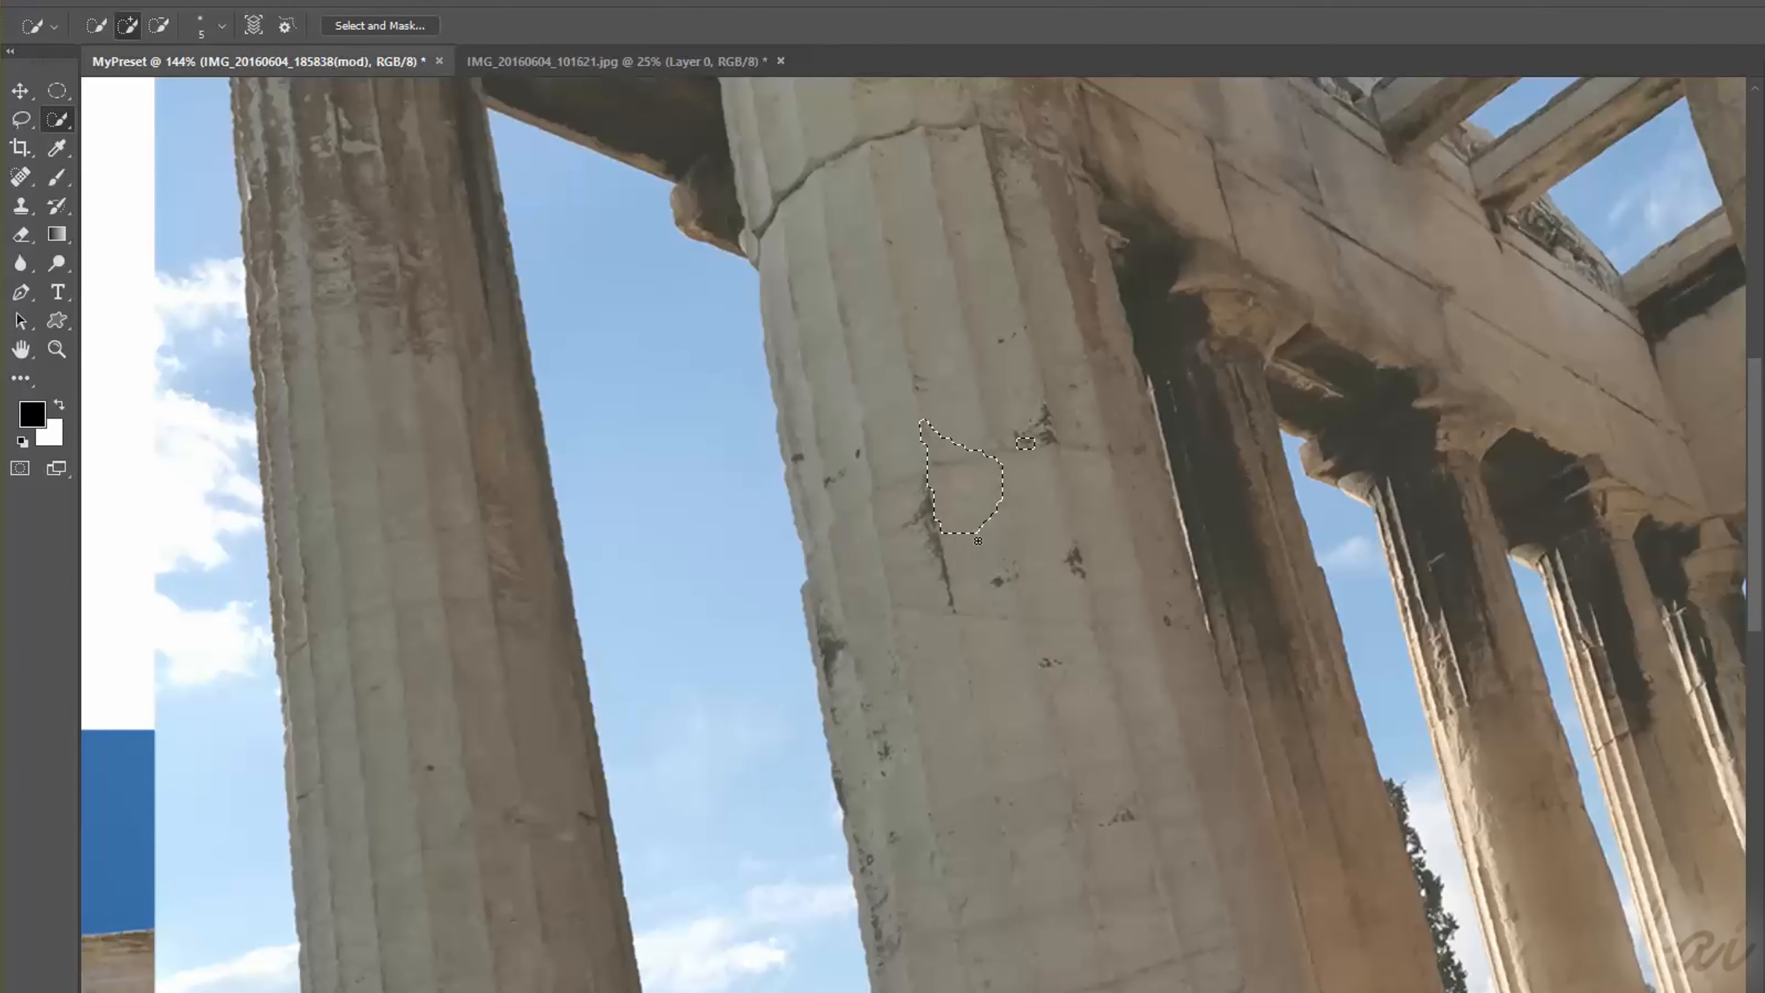
drag(1000, 598, 1016, 655)
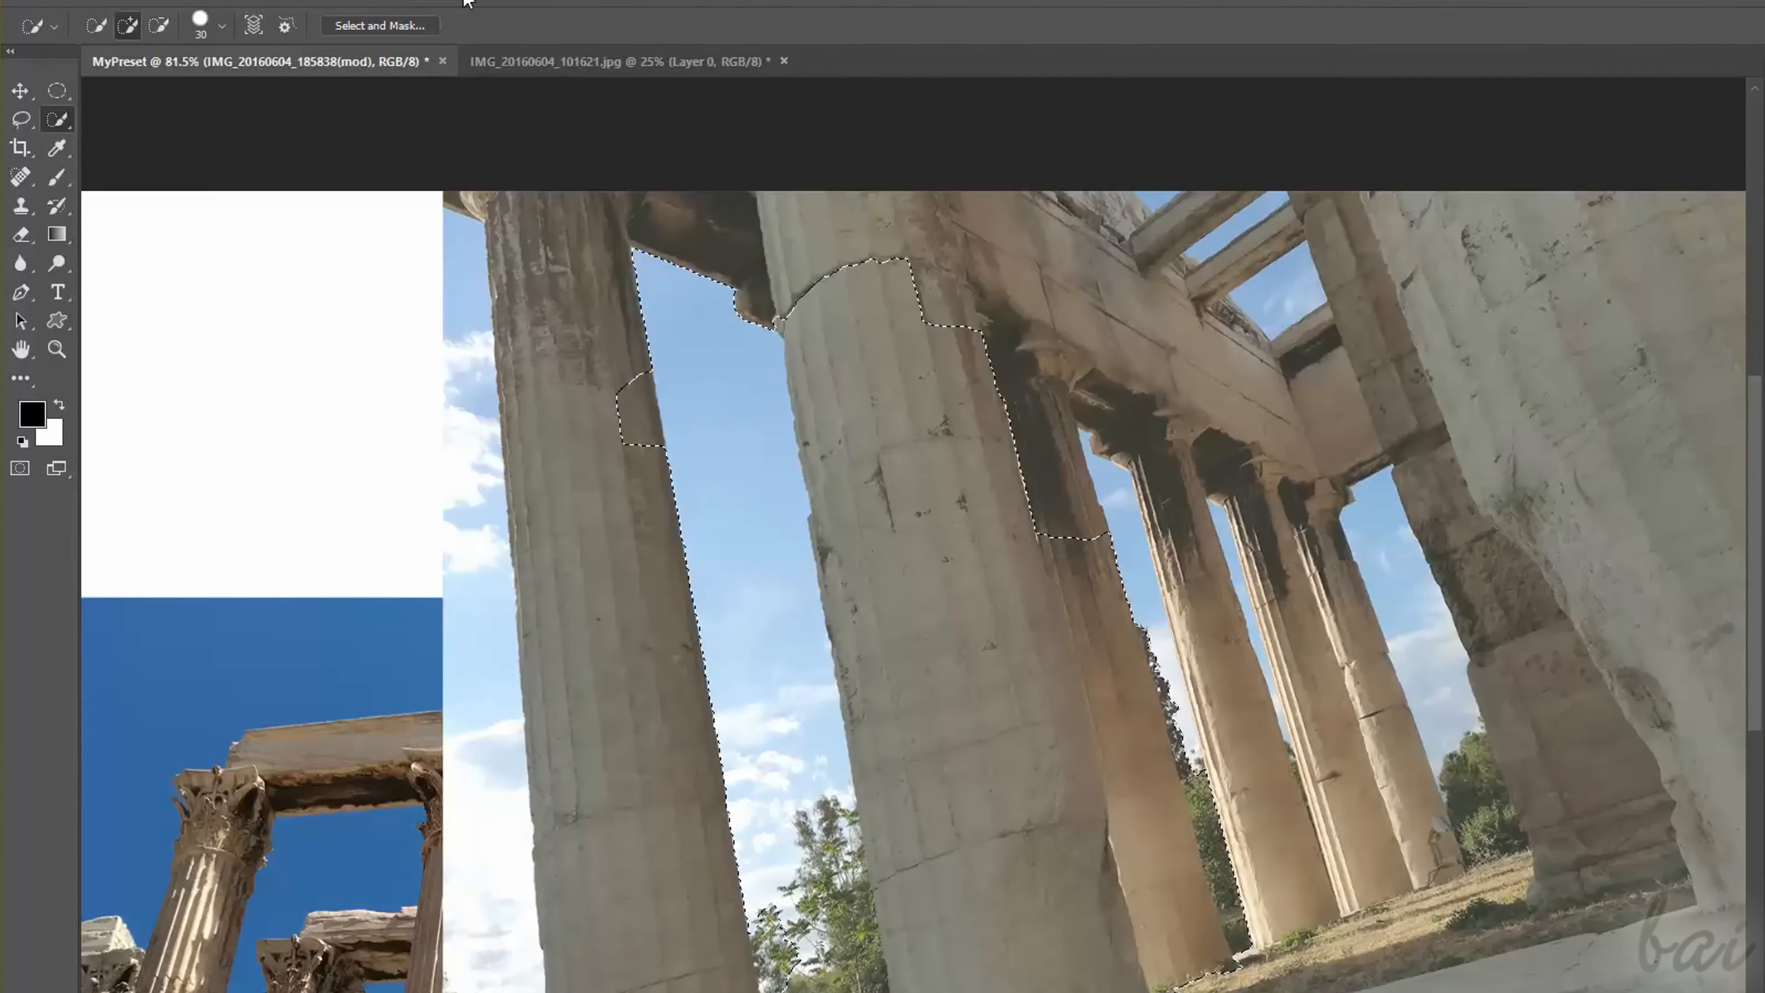
Show the document's history, revert to the Deselect state before the quick selection, and collapse the history.
click(528, 500)
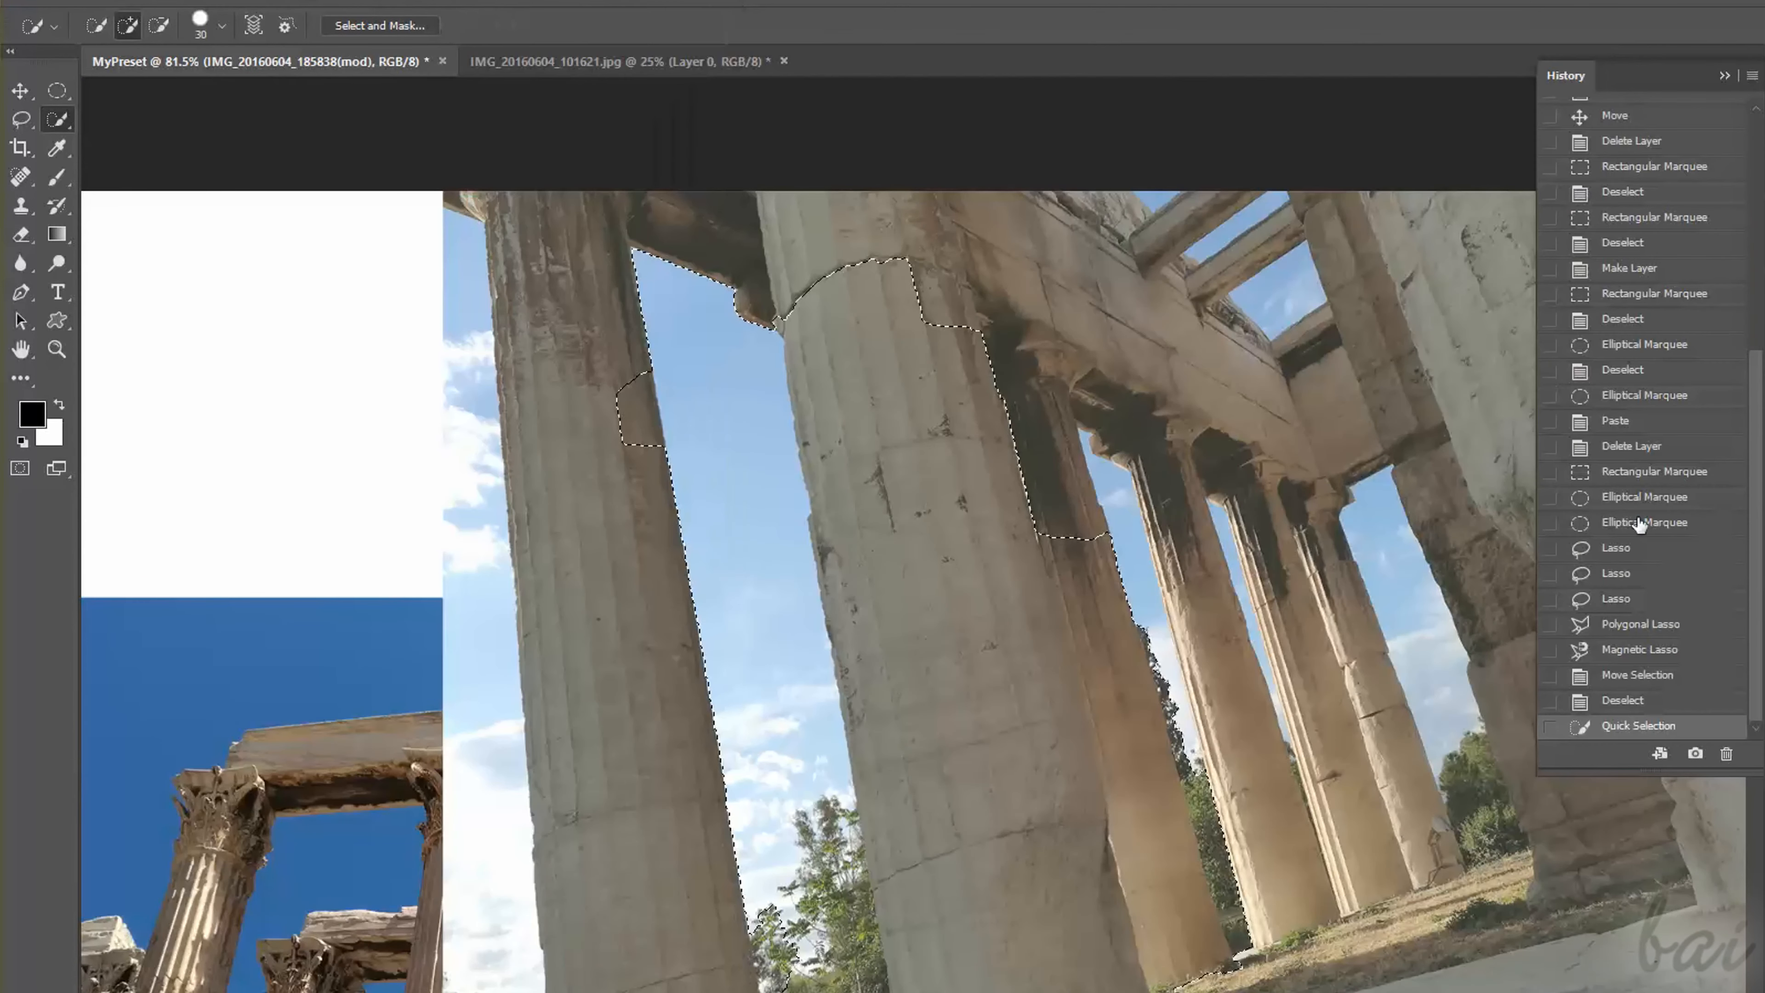
click(1624, 701)
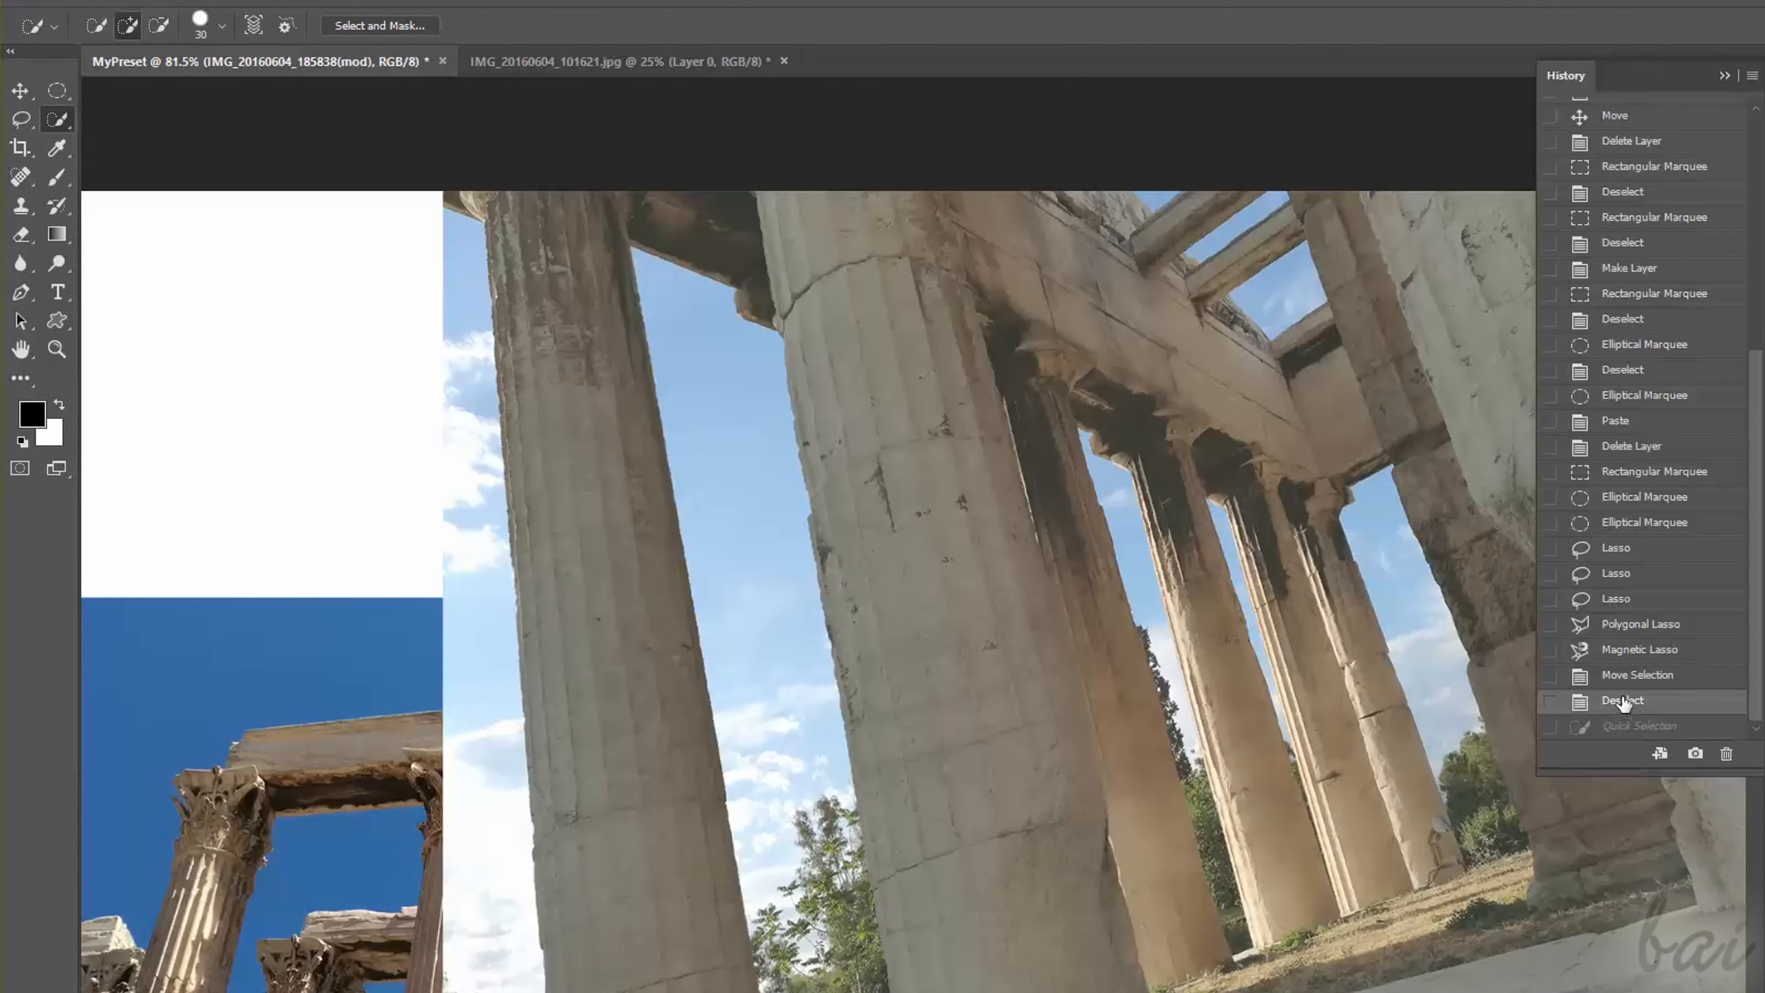
click(1729, 77)
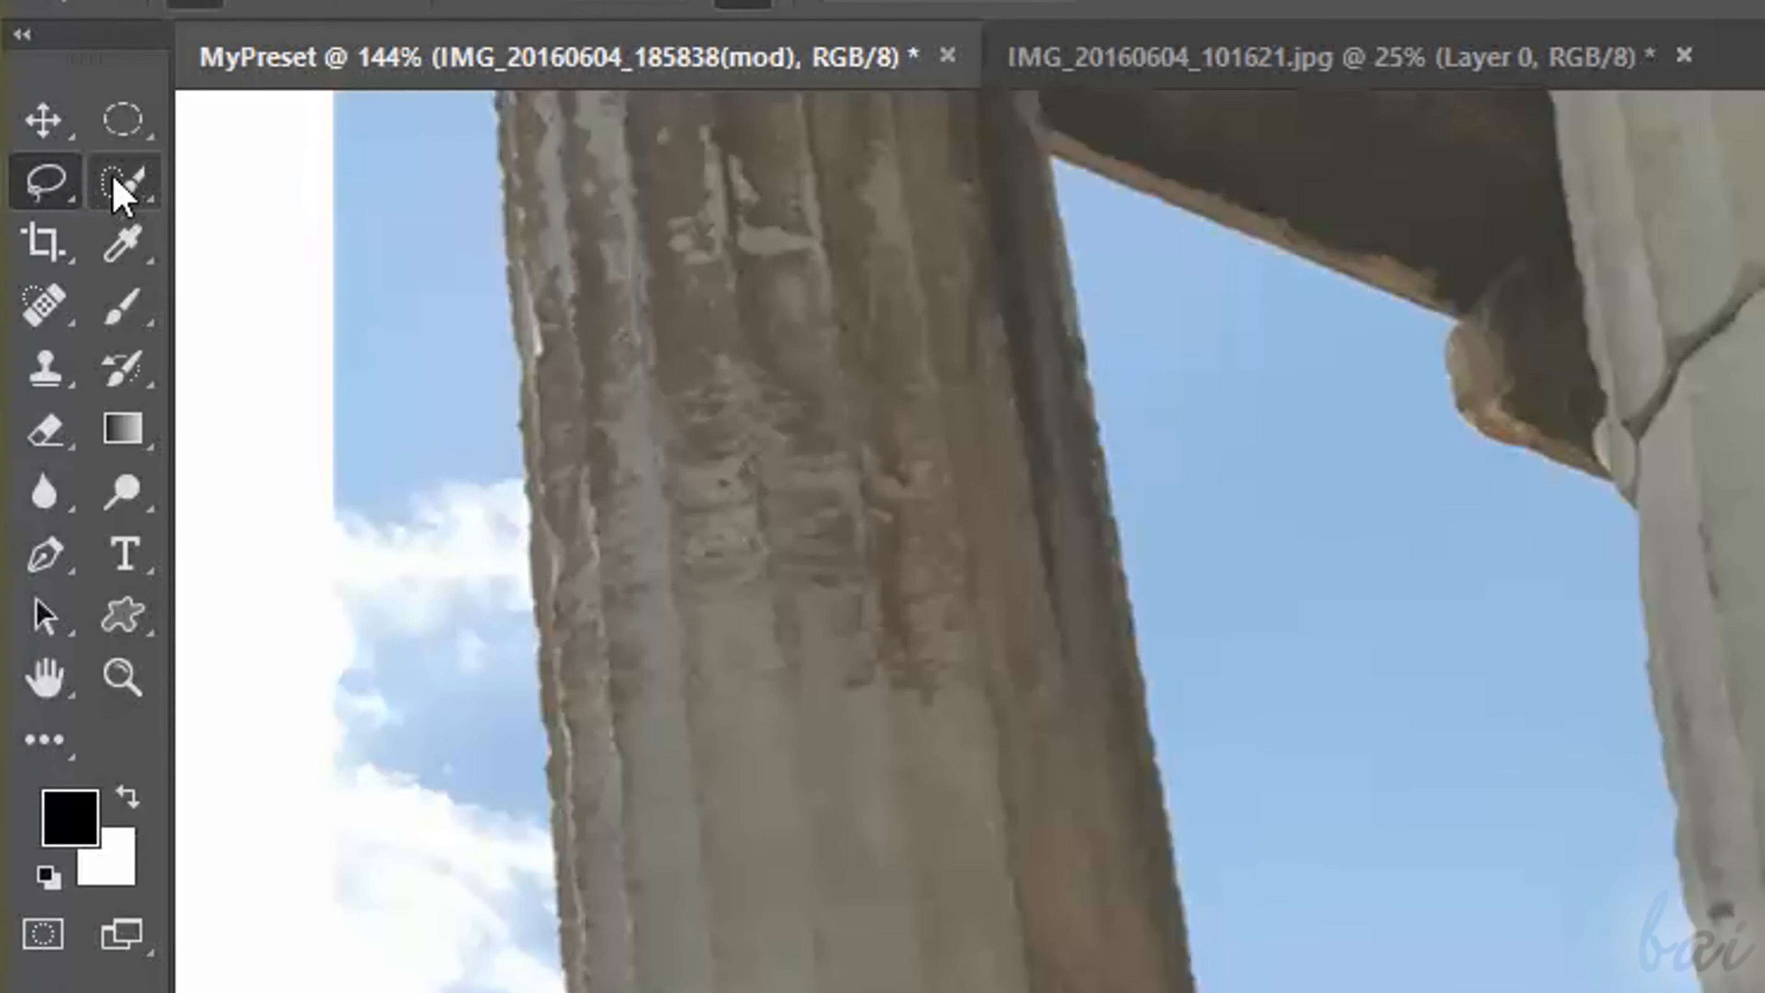
Use the Magic Wand tool to select the grey stone of the large foreground column and nearby similarly coloured areas.
right_click(54, 119)
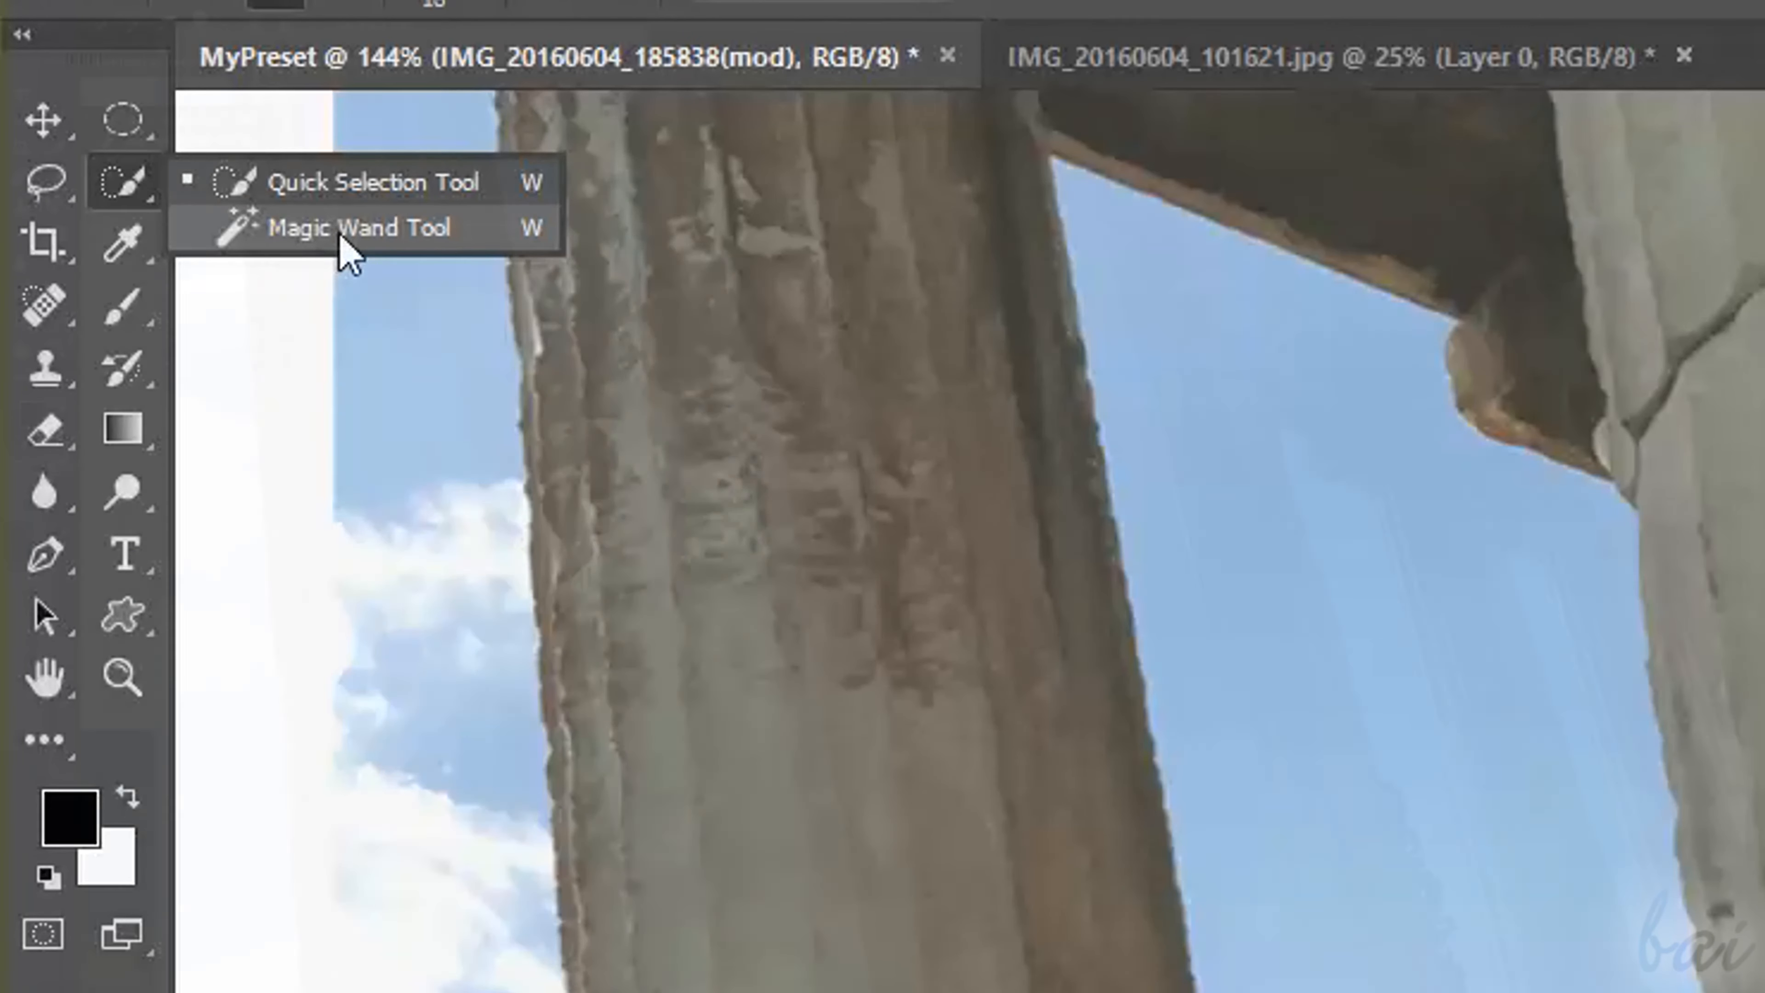
click(340, 240)
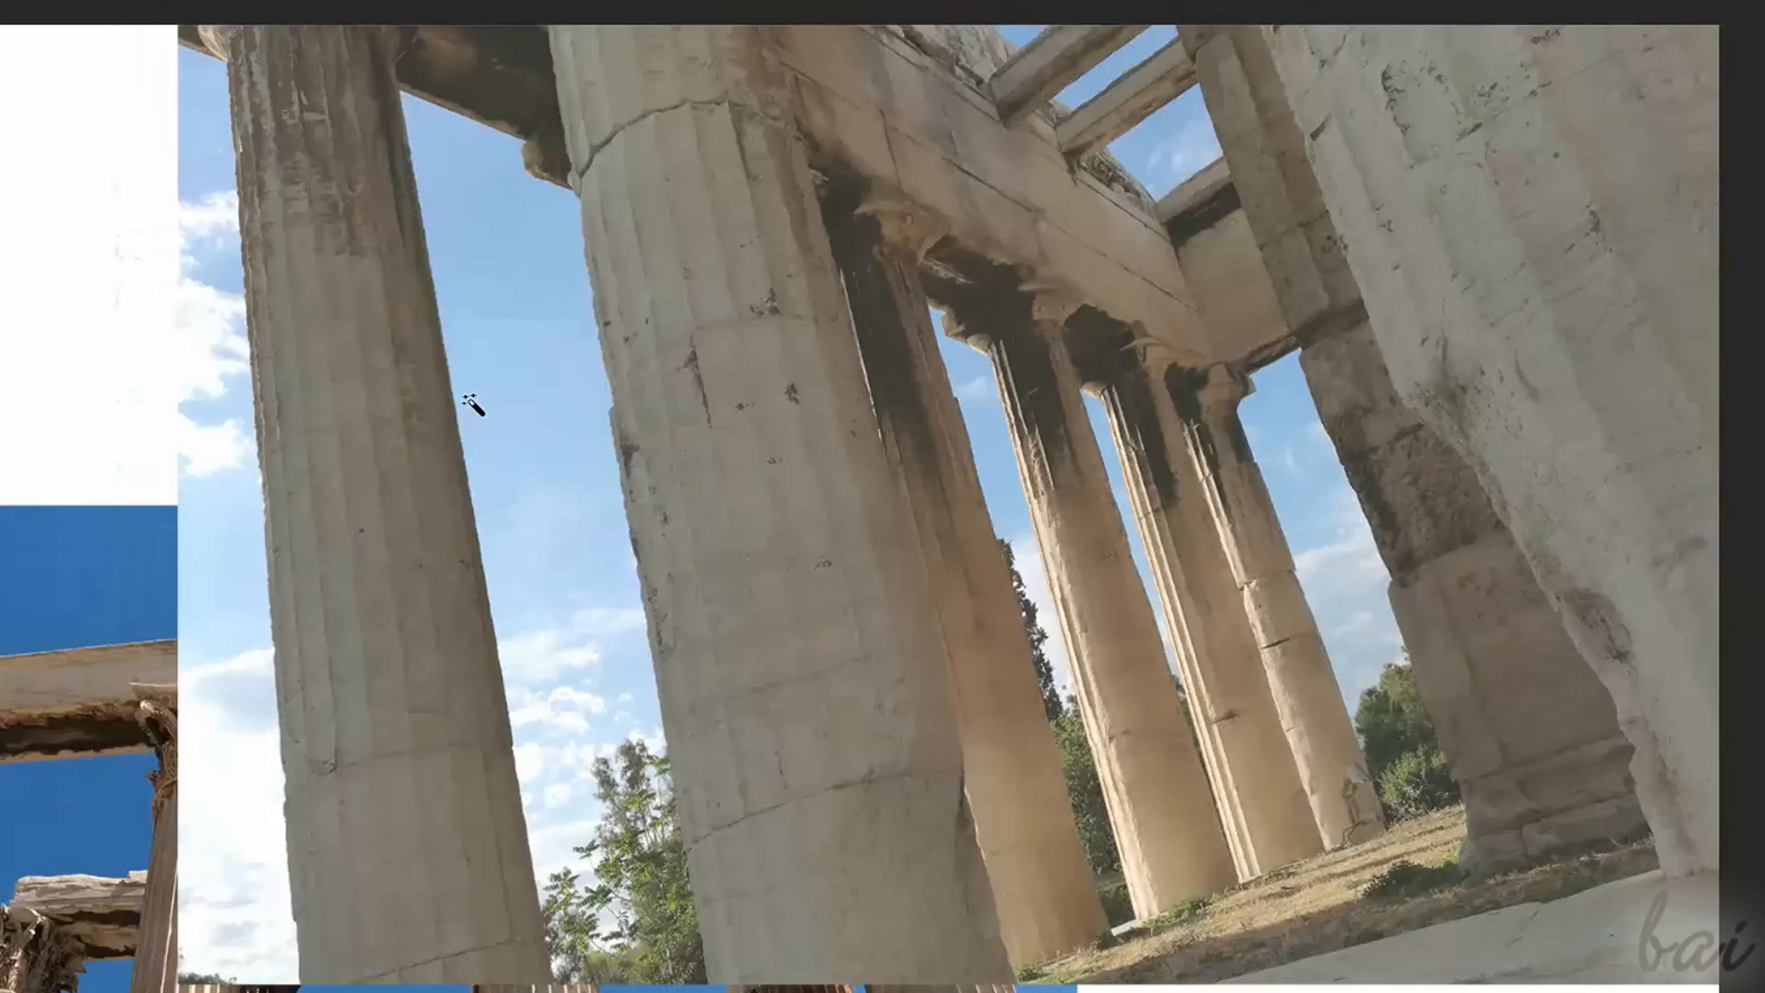
click(777, 598)
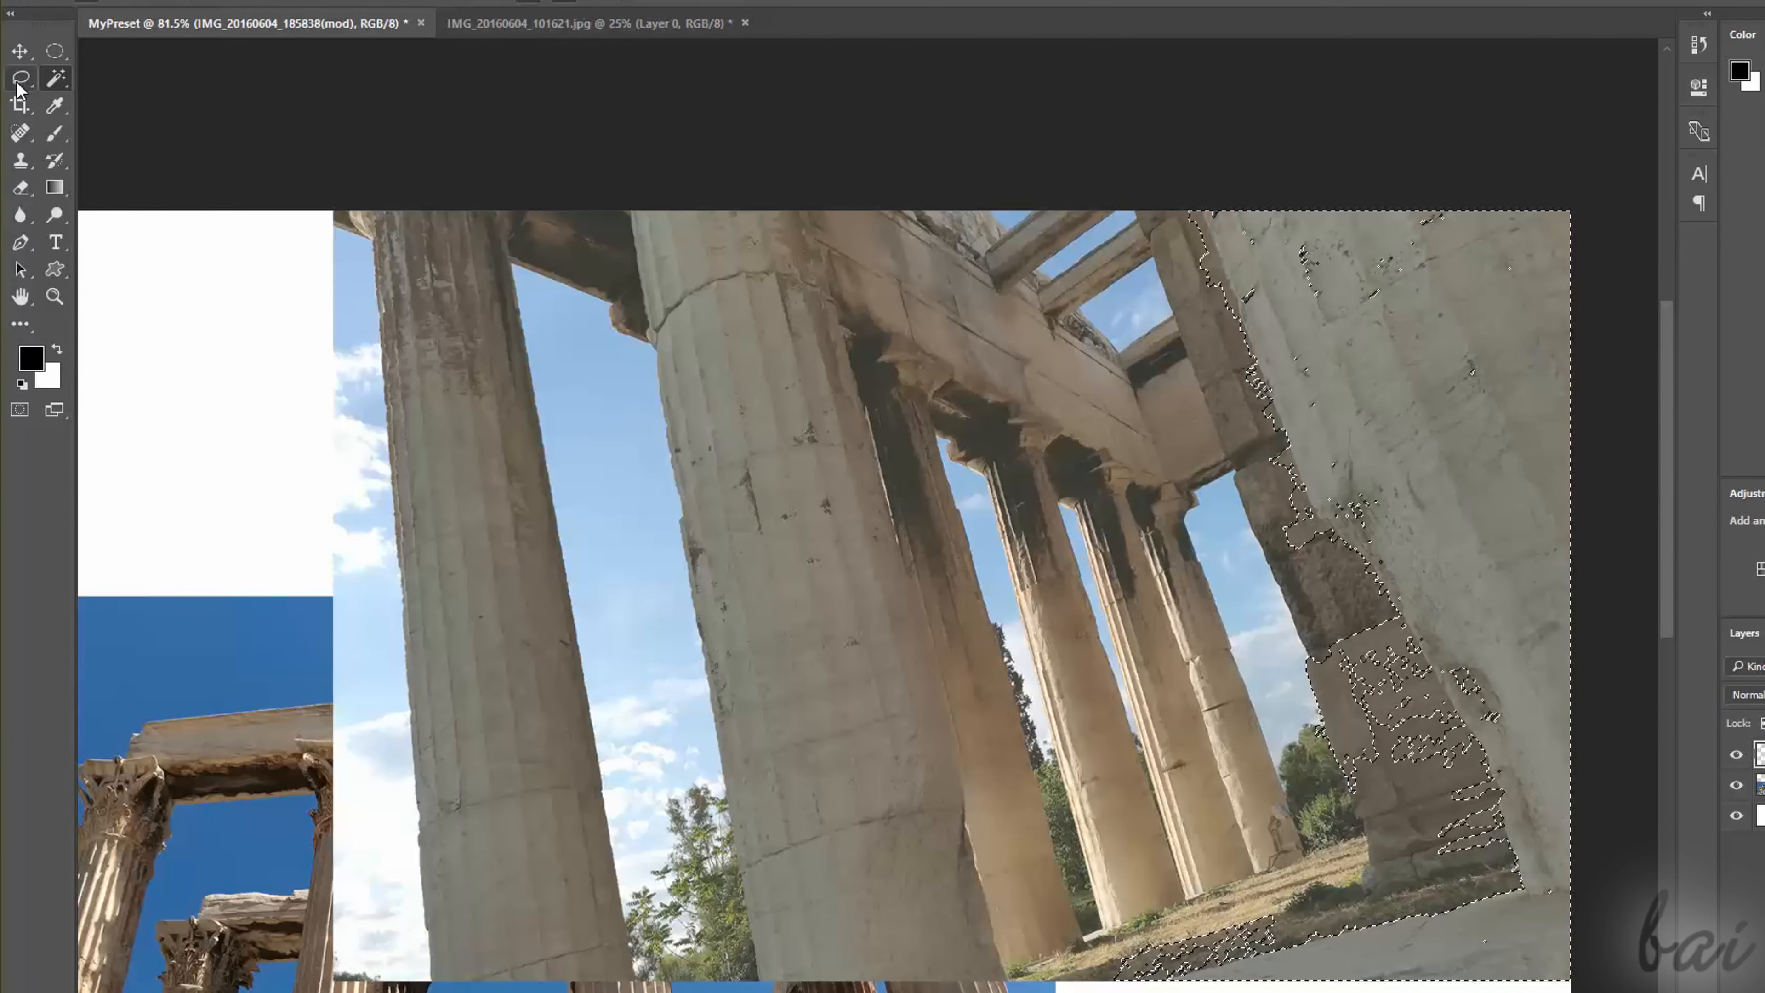
drag(19, 88, 96, 85)
click(604, 400)
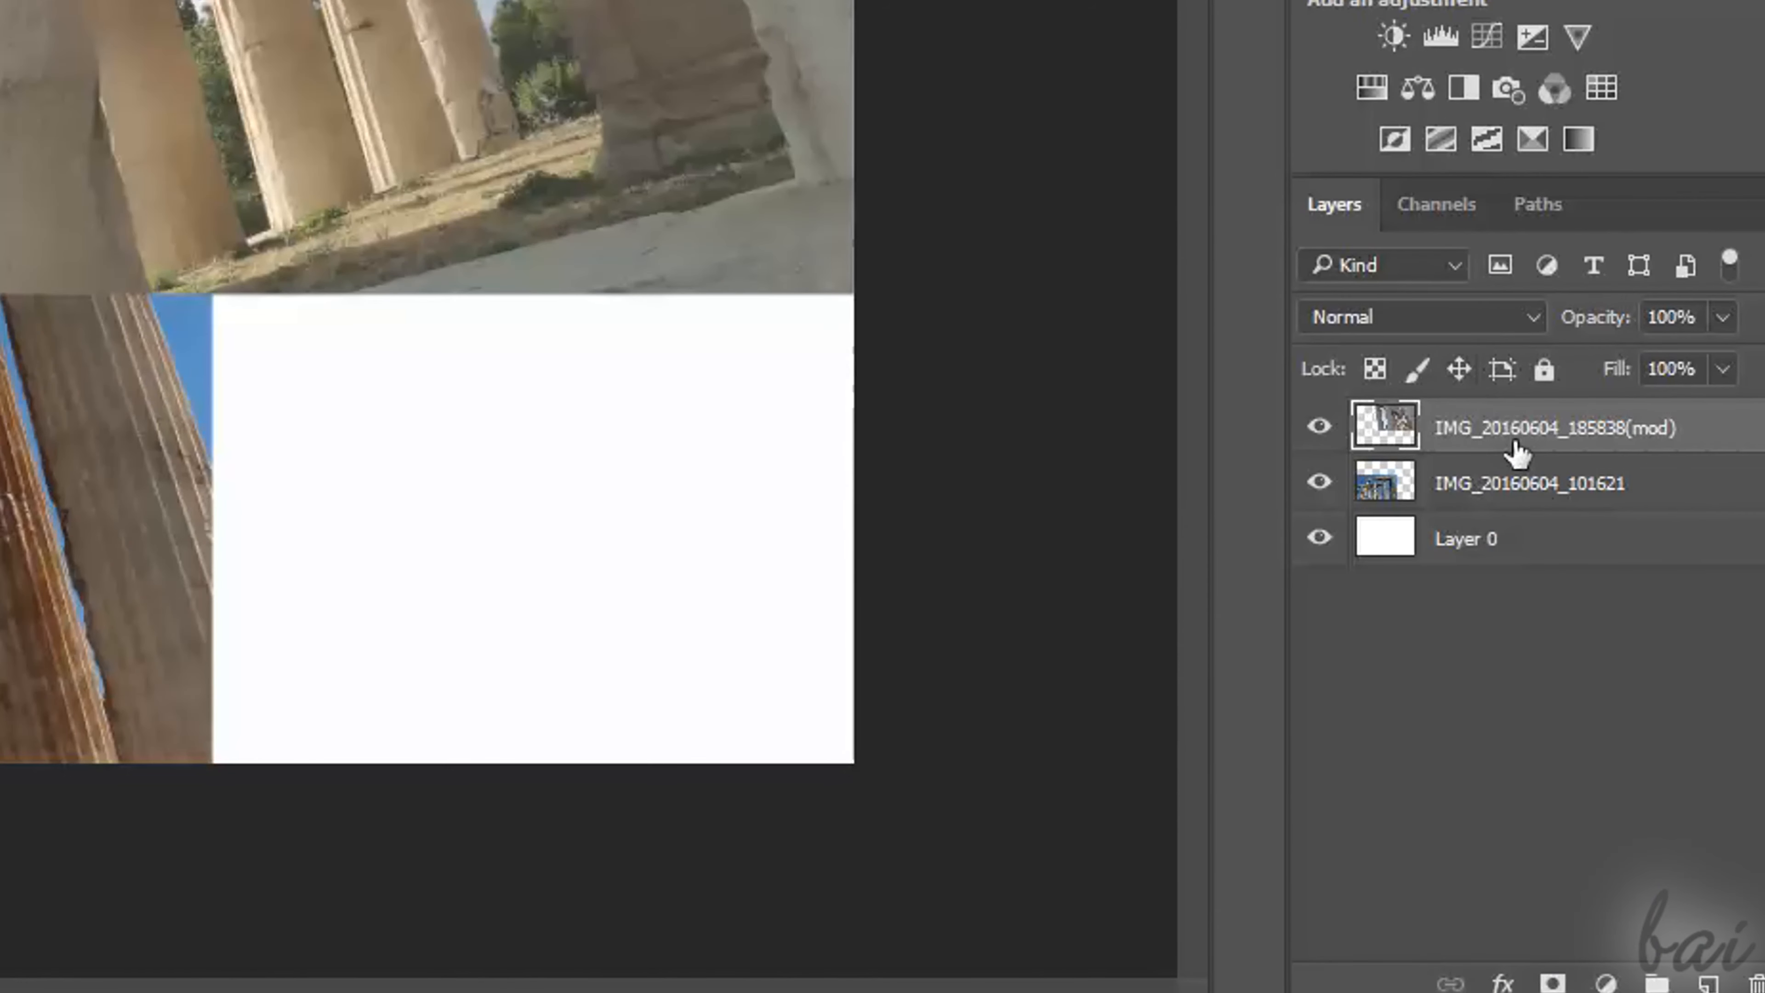
Rename the two photo layers as Greek Temple 1 (IMG_20160604_185838(mod)) and Greek Temple 2 (IMG_20160604_101621).
double_click(1517, 452)
text(Greek Temple 1)
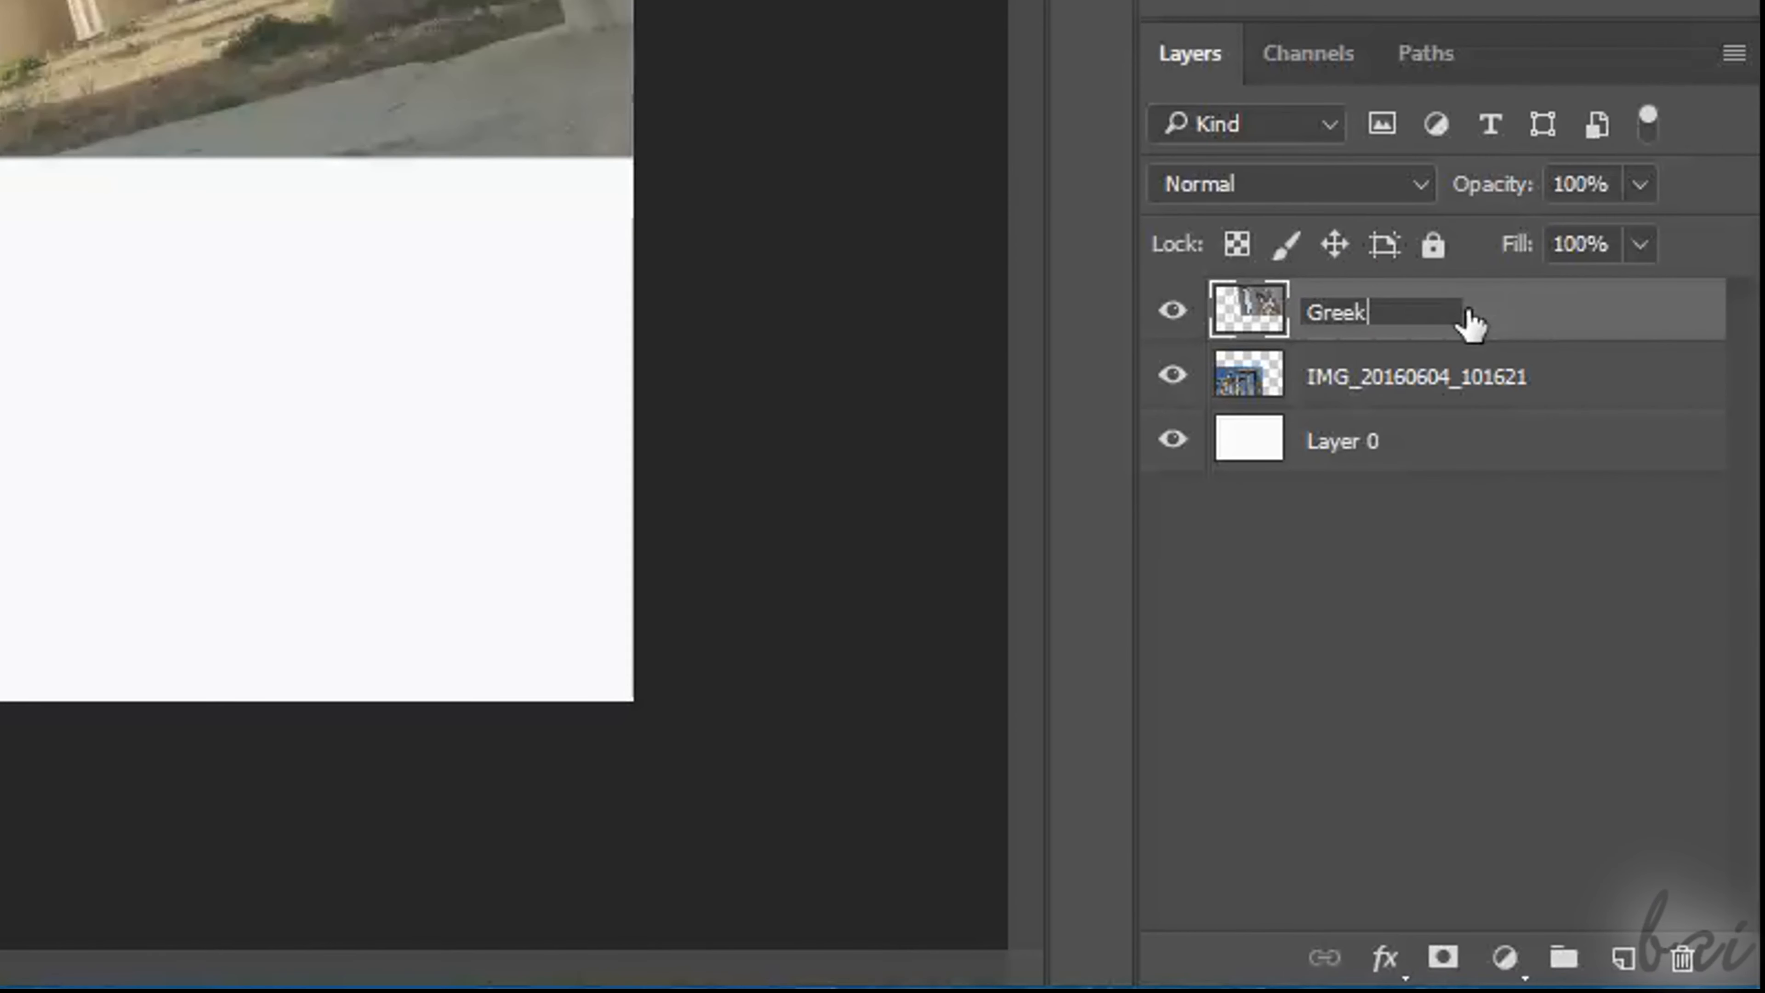
click(1453, 381)
double_click(1460, 379)
text(Greek Tem)
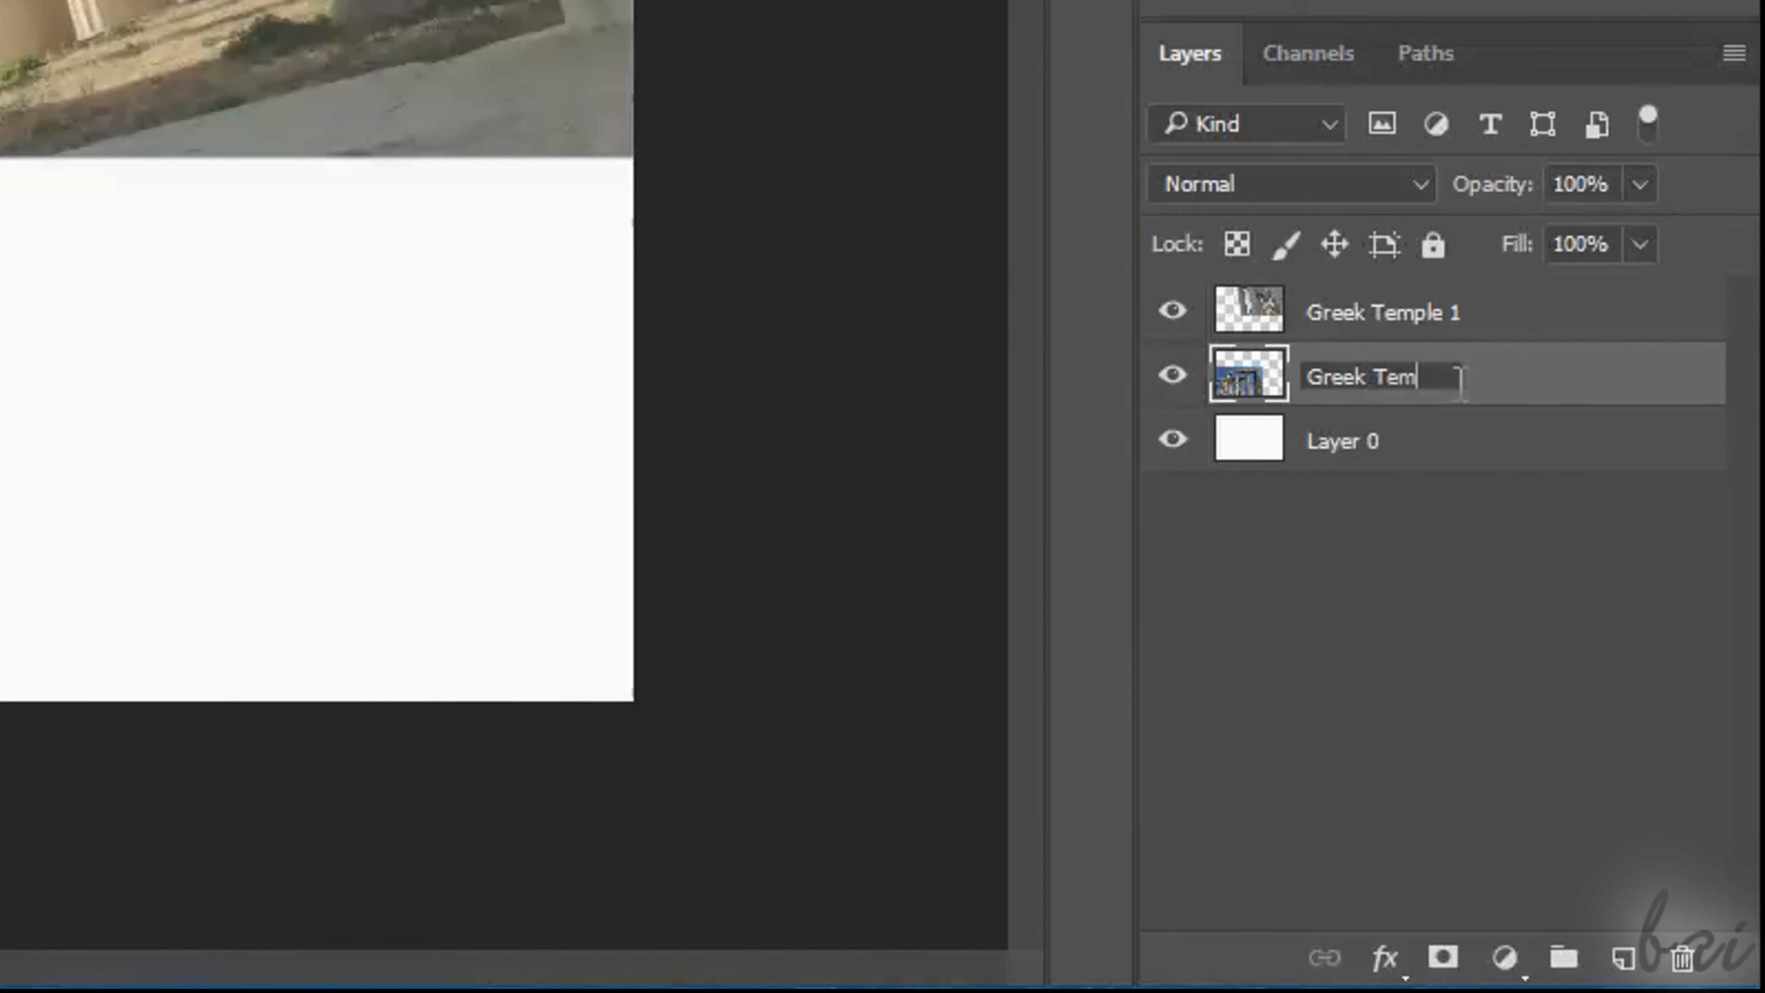
text(ple 2)
key(Return)
Hide and show the Greek Temple 1 and Greek Temple 2 layers in turn, and open the editing commands while Greek Temple 1 is hidden.
click(1485, 672)
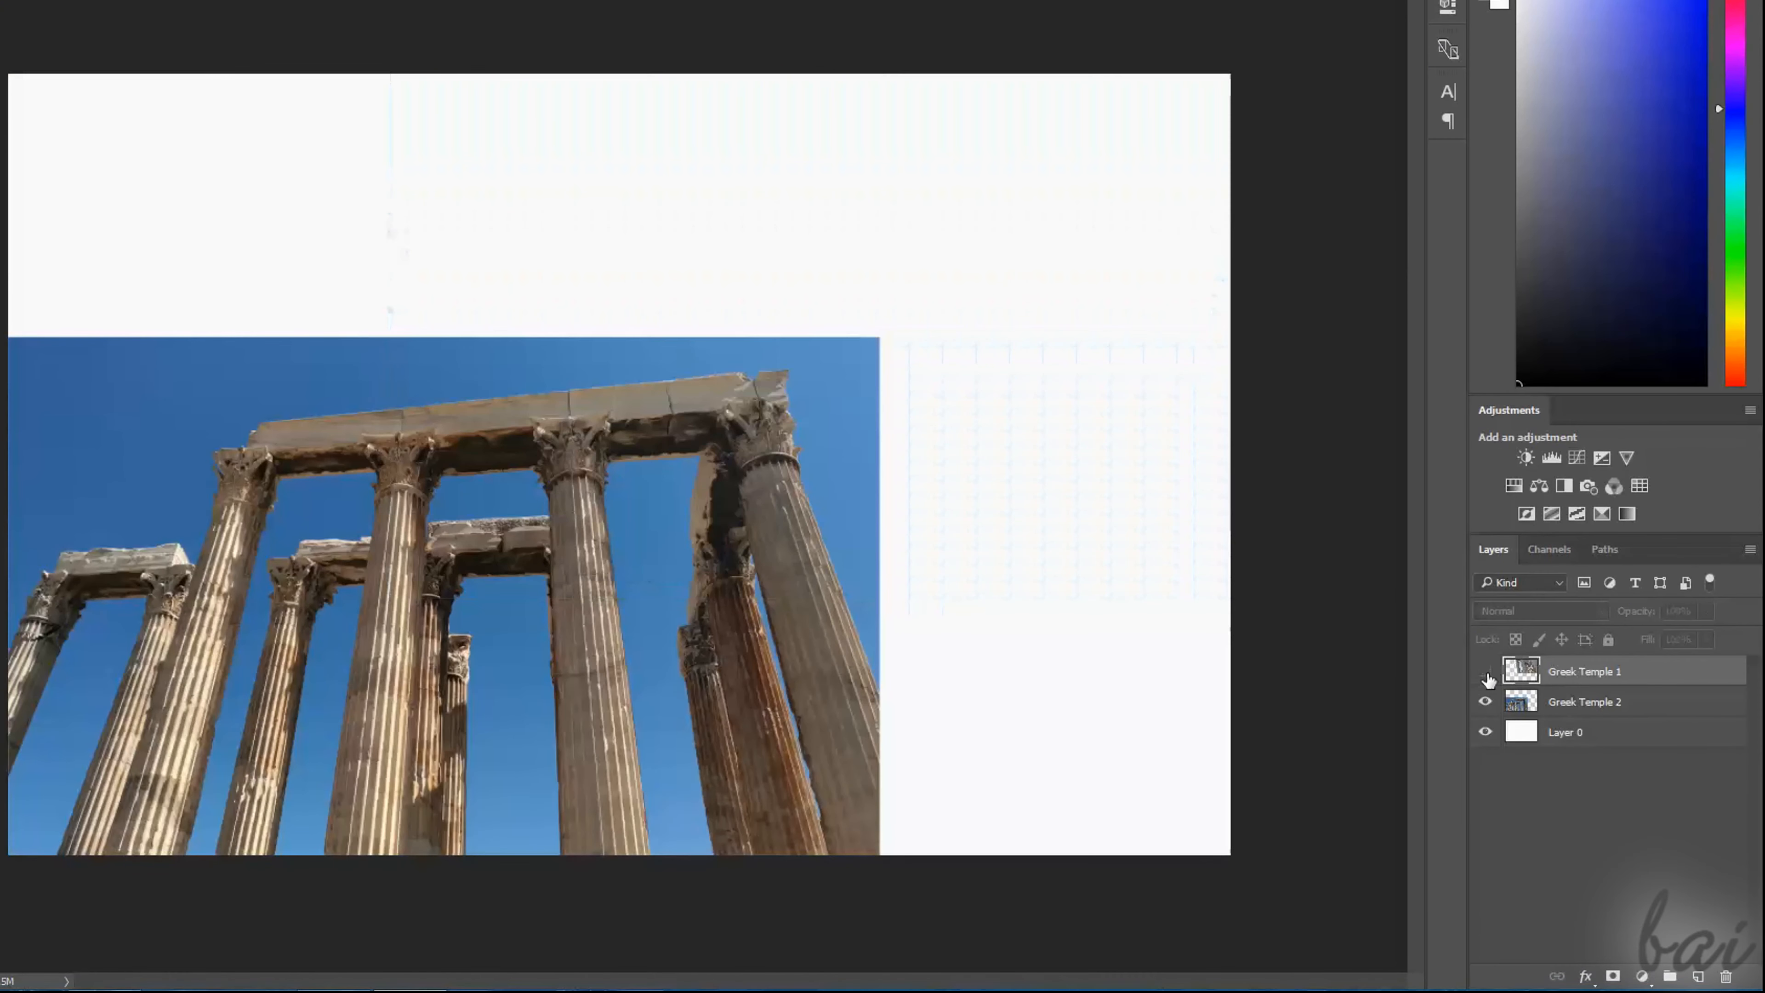
click(1486, 671)
click(1486, 703)
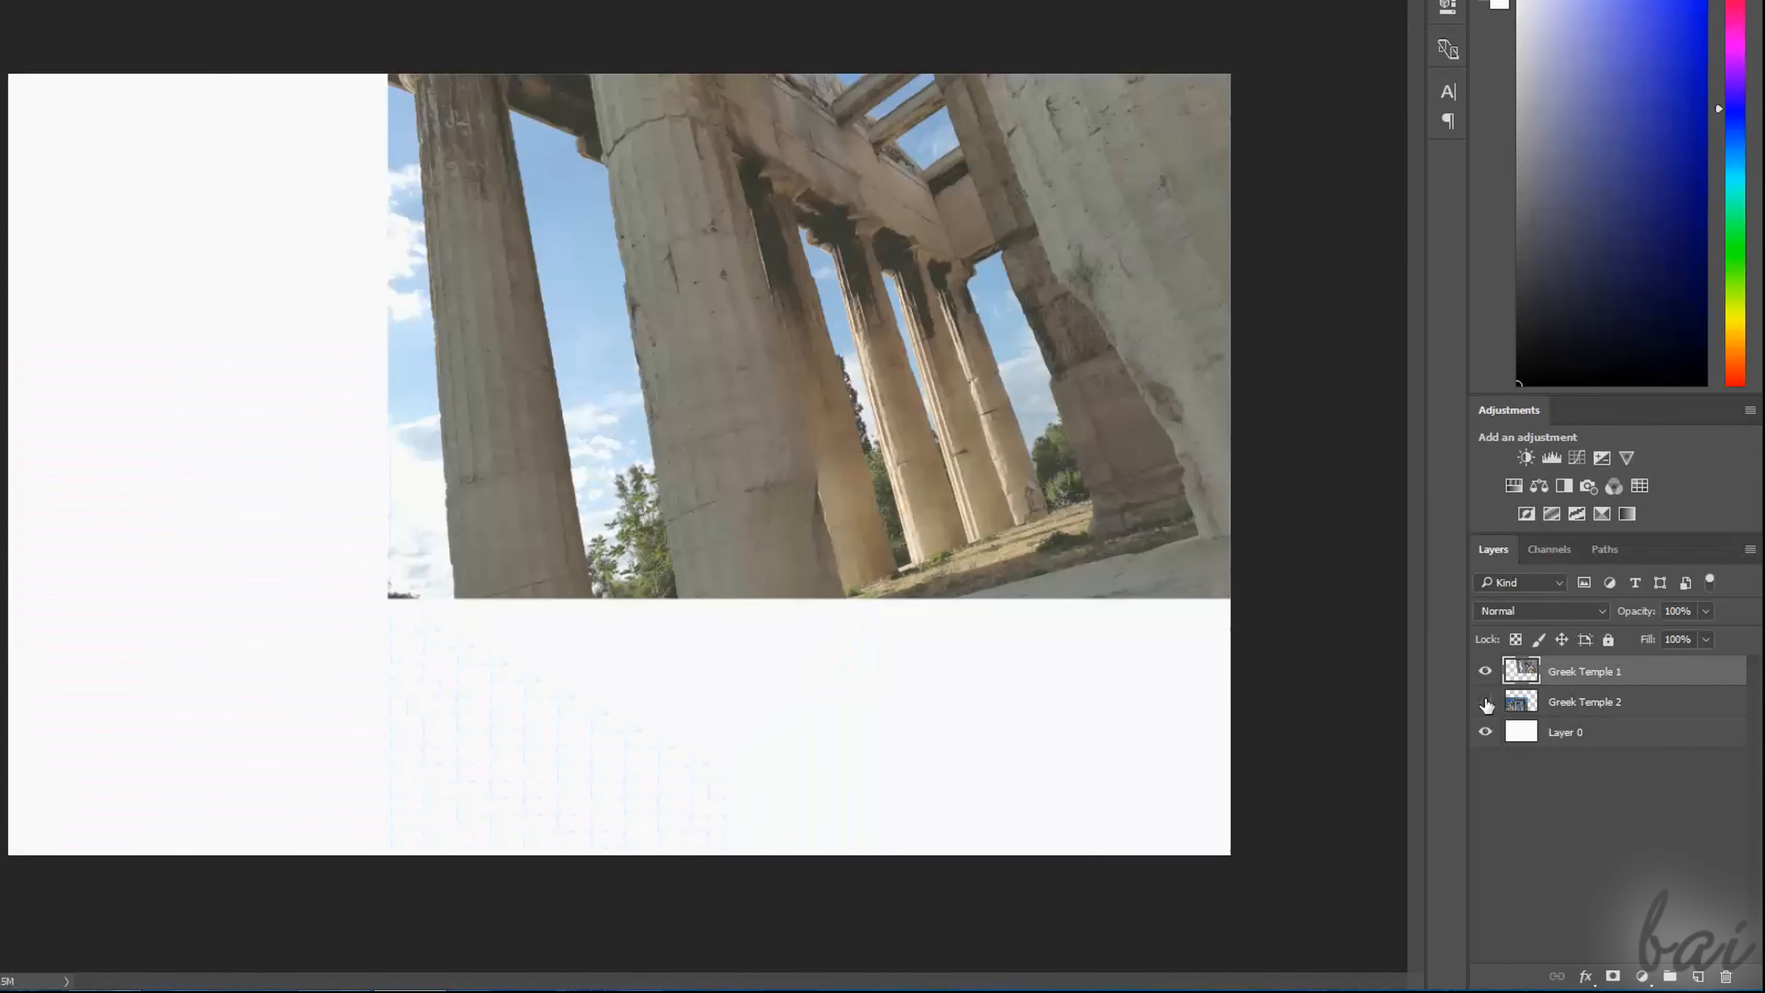
click(1486, 702)
click(1486, 672)
click(1486, 671)
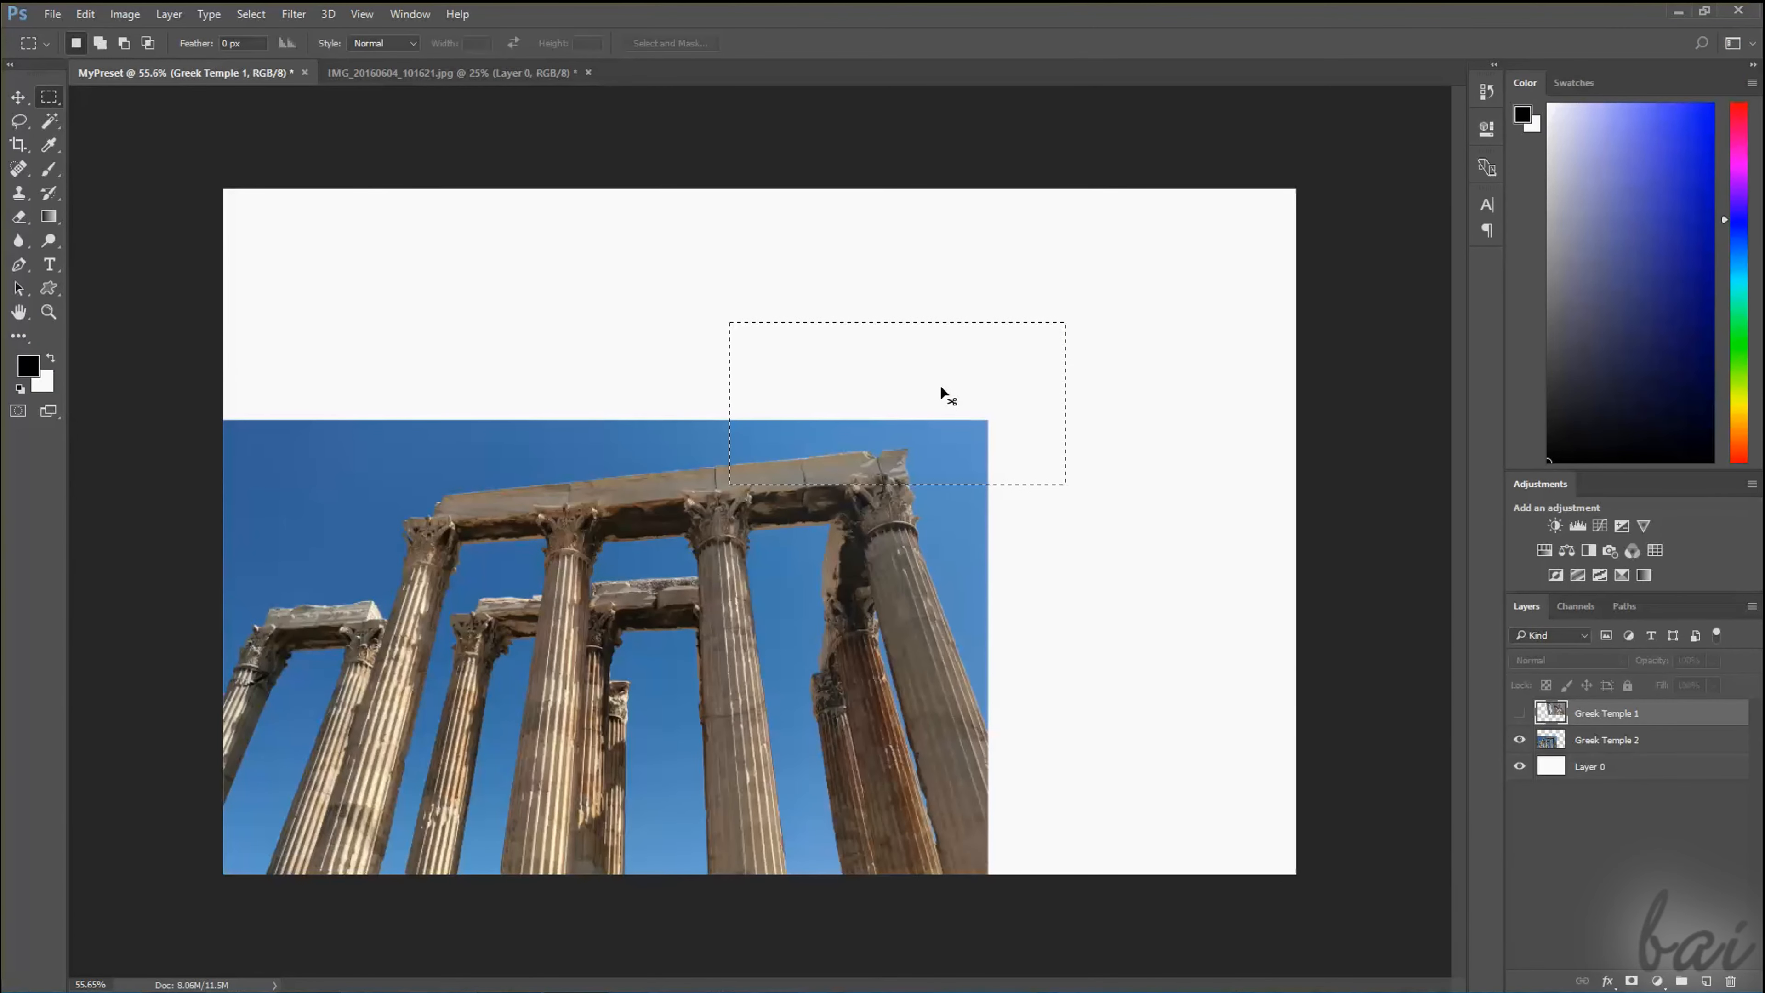
key(alt+e)
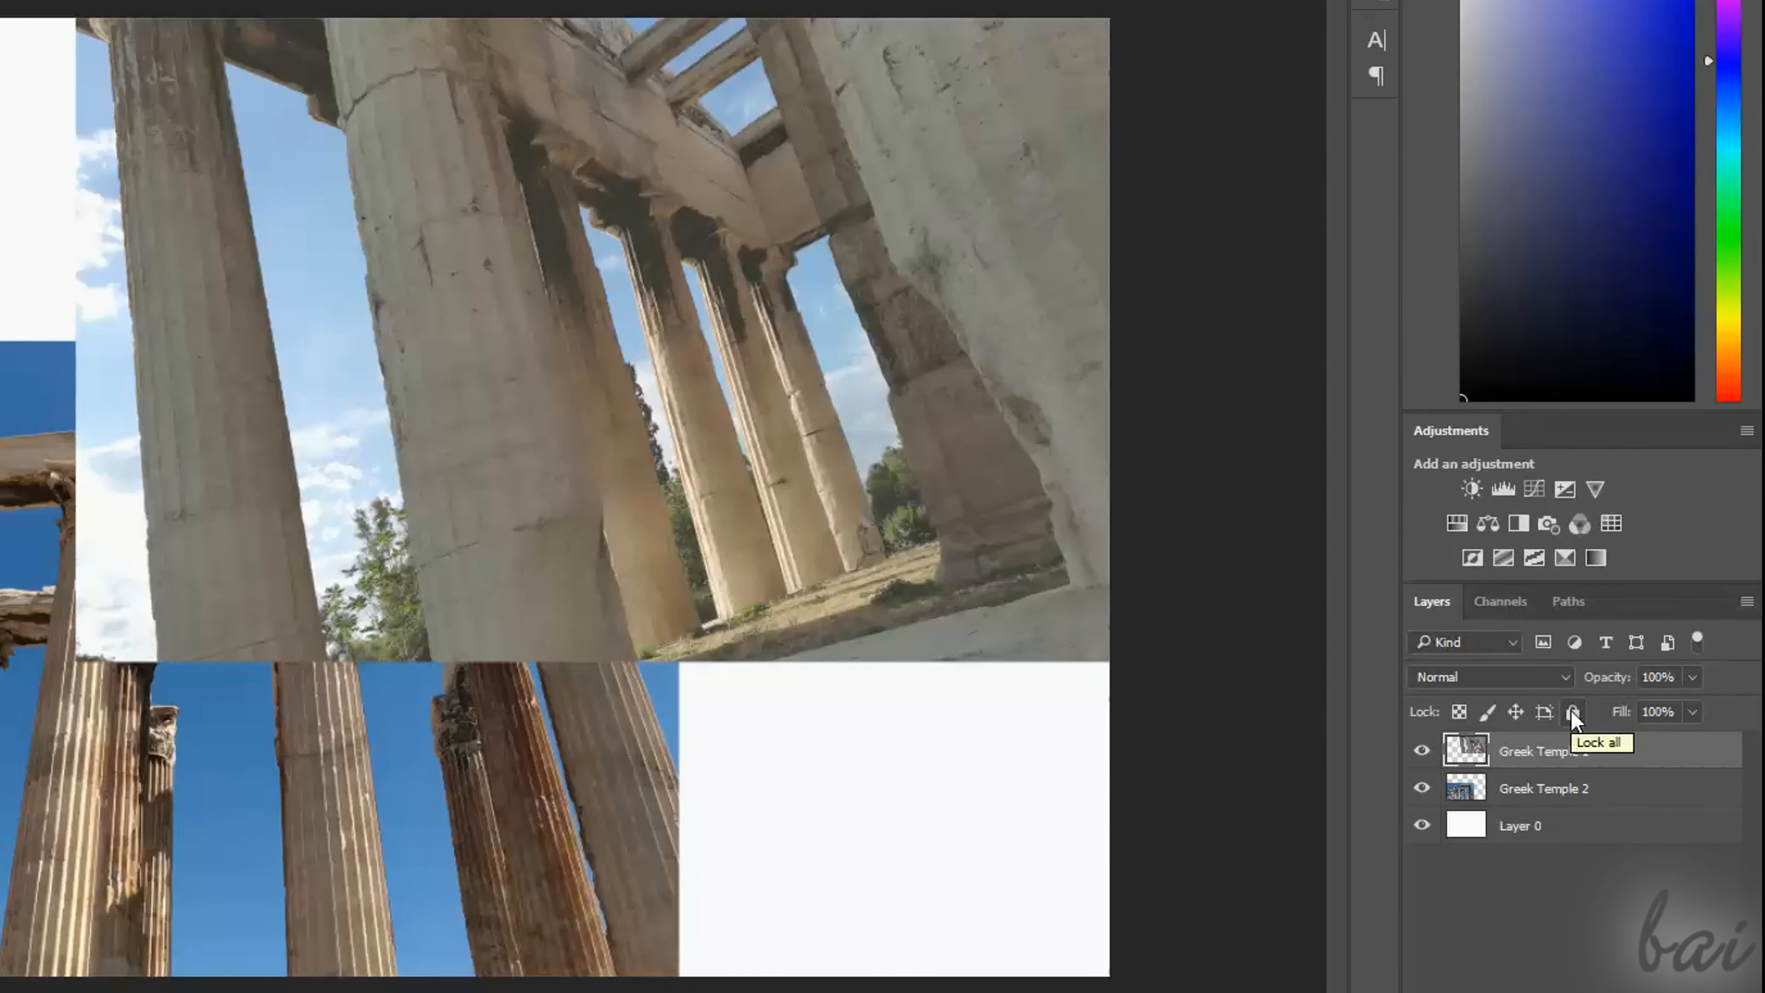
Lock everything on the Greek Temple 1 layer and look at the editing commands for the marquee selection.
click(1573, 710)
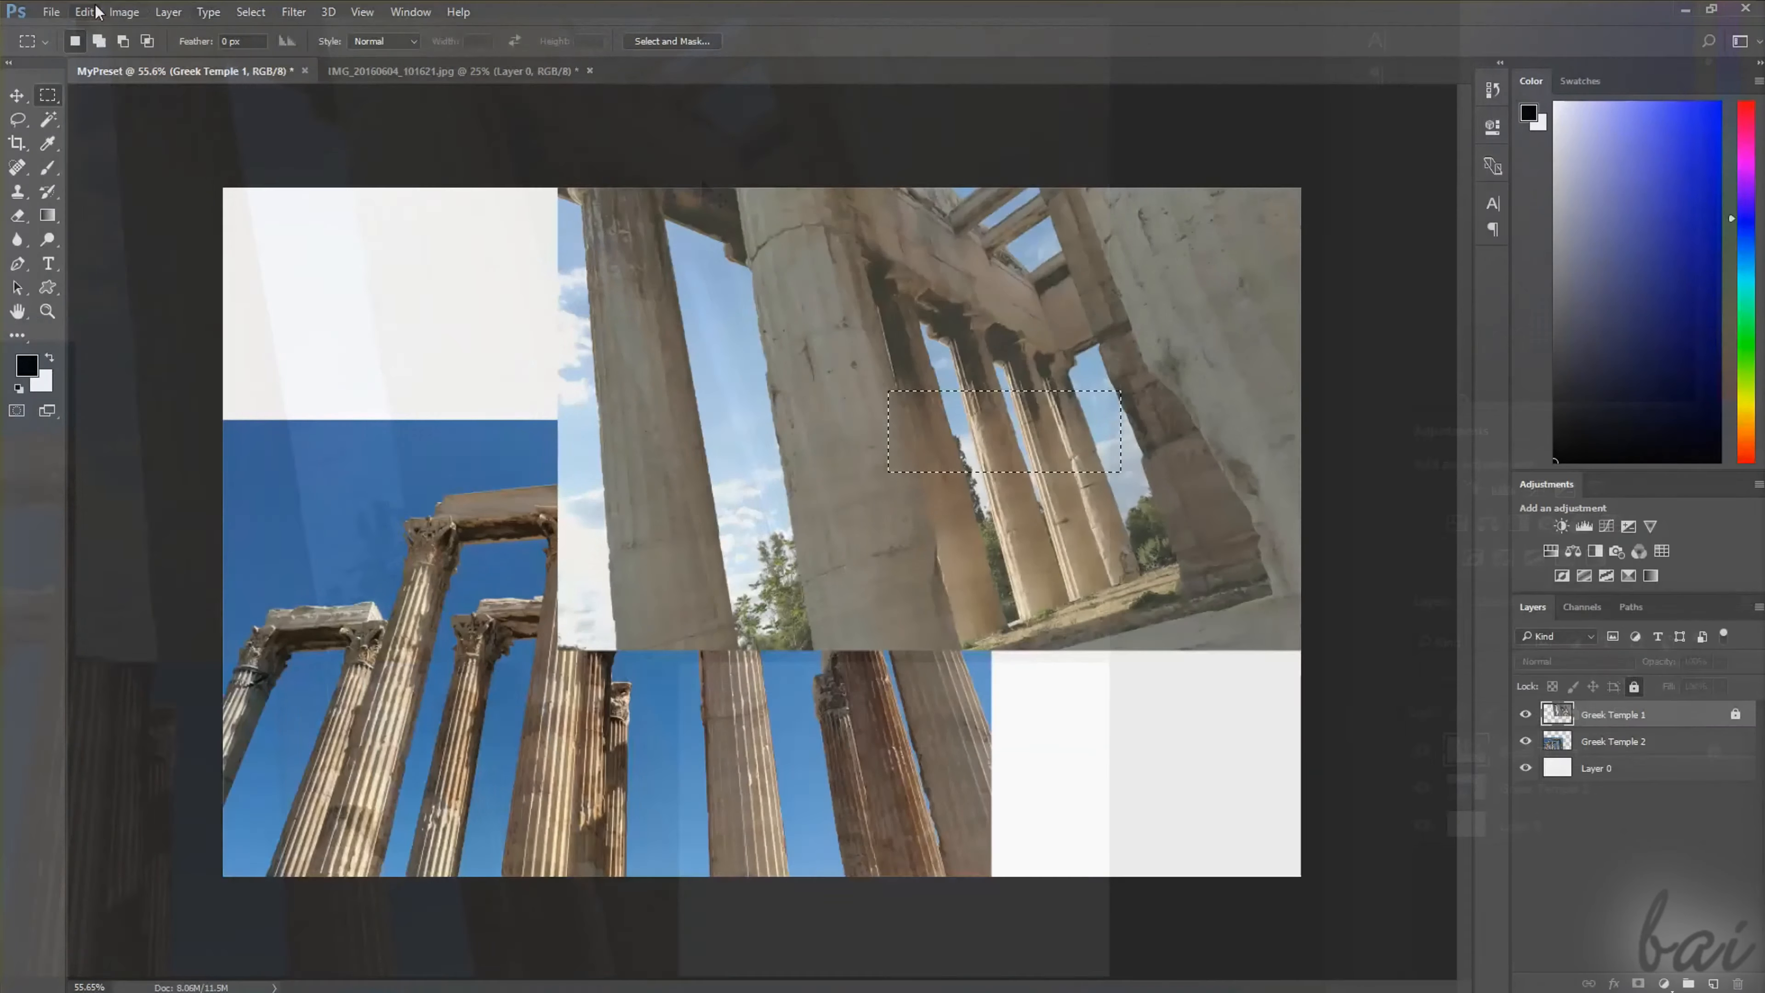
click(85, 12)
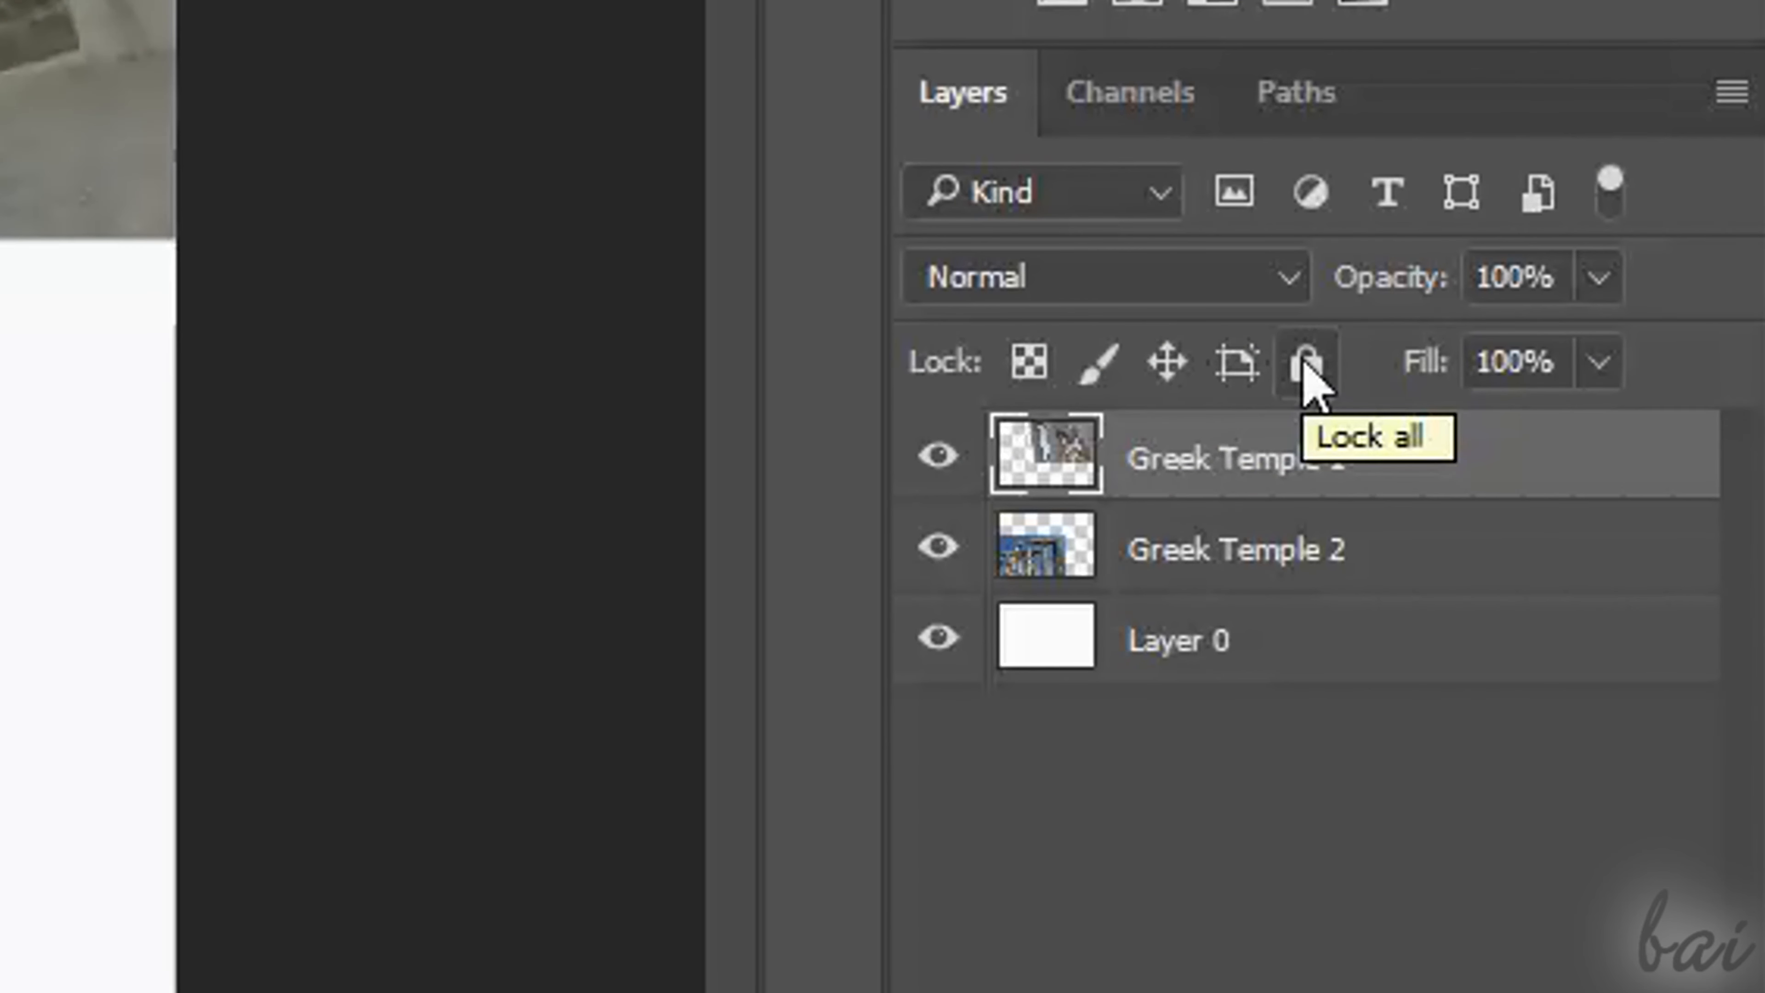
drag(1262, 478, 1268, 407)
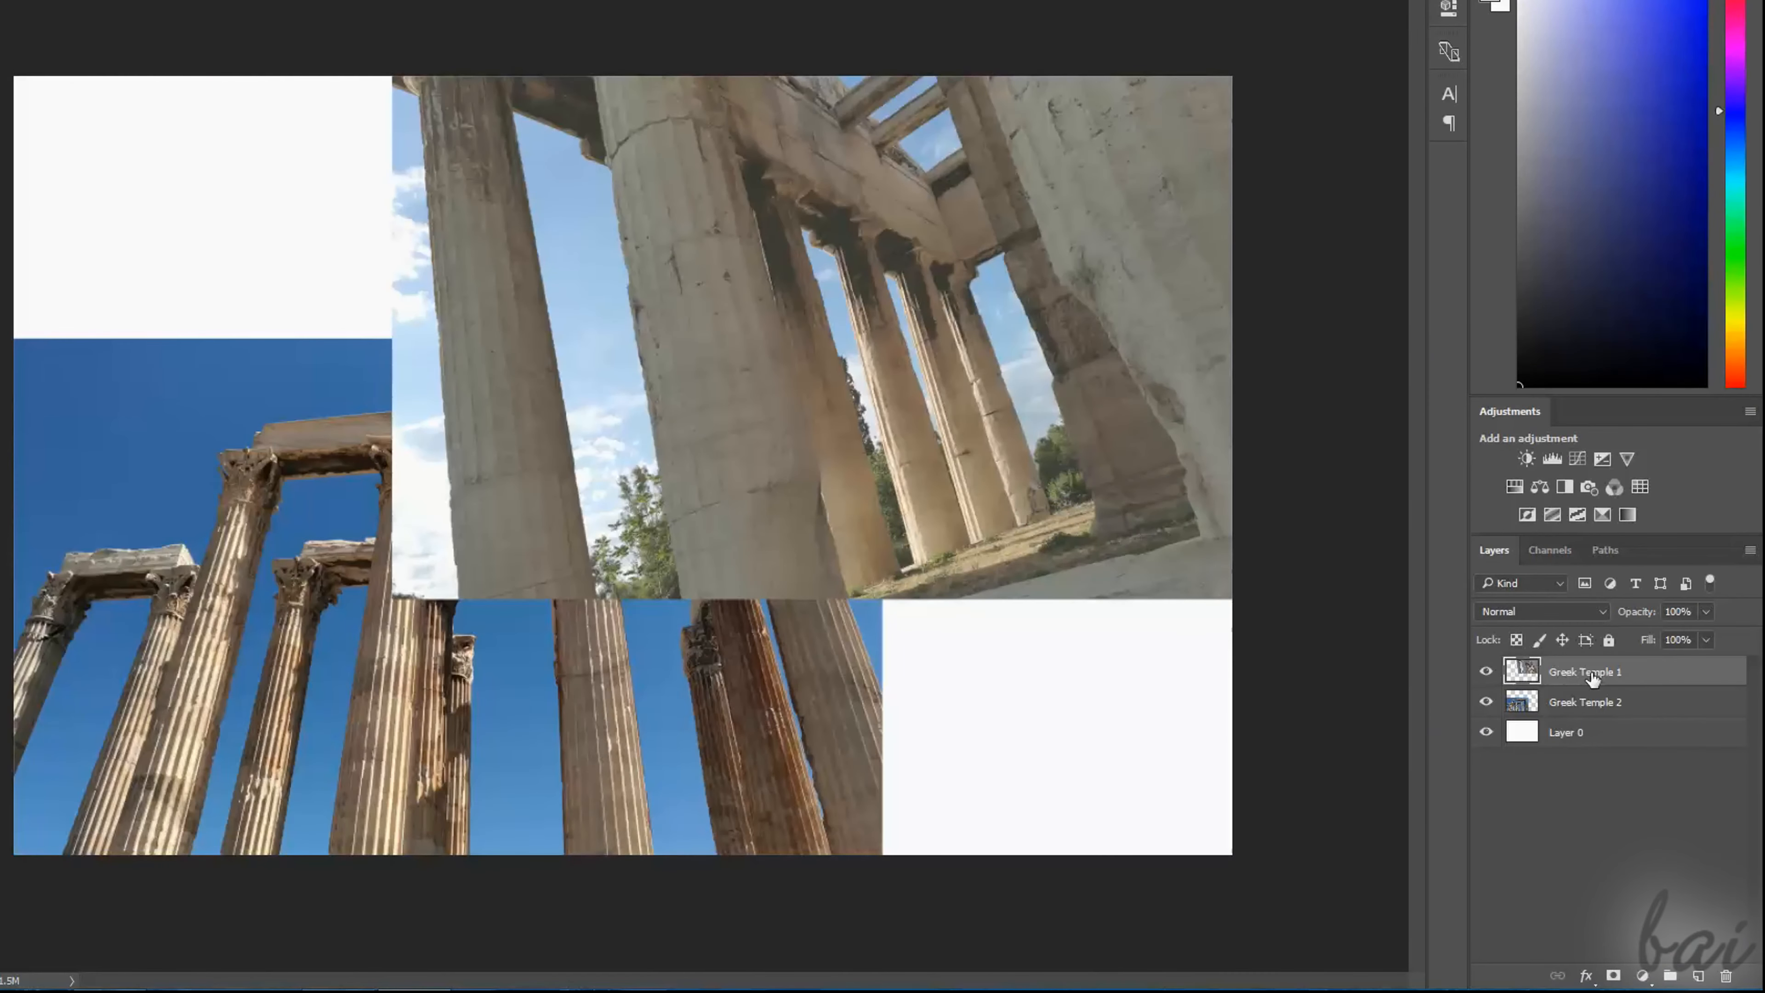
Move the Greek Temple 1 layer below Greek Temple 2 and practise selecting and reordering the two layers.
drag(1594, 674, 1588, 716)
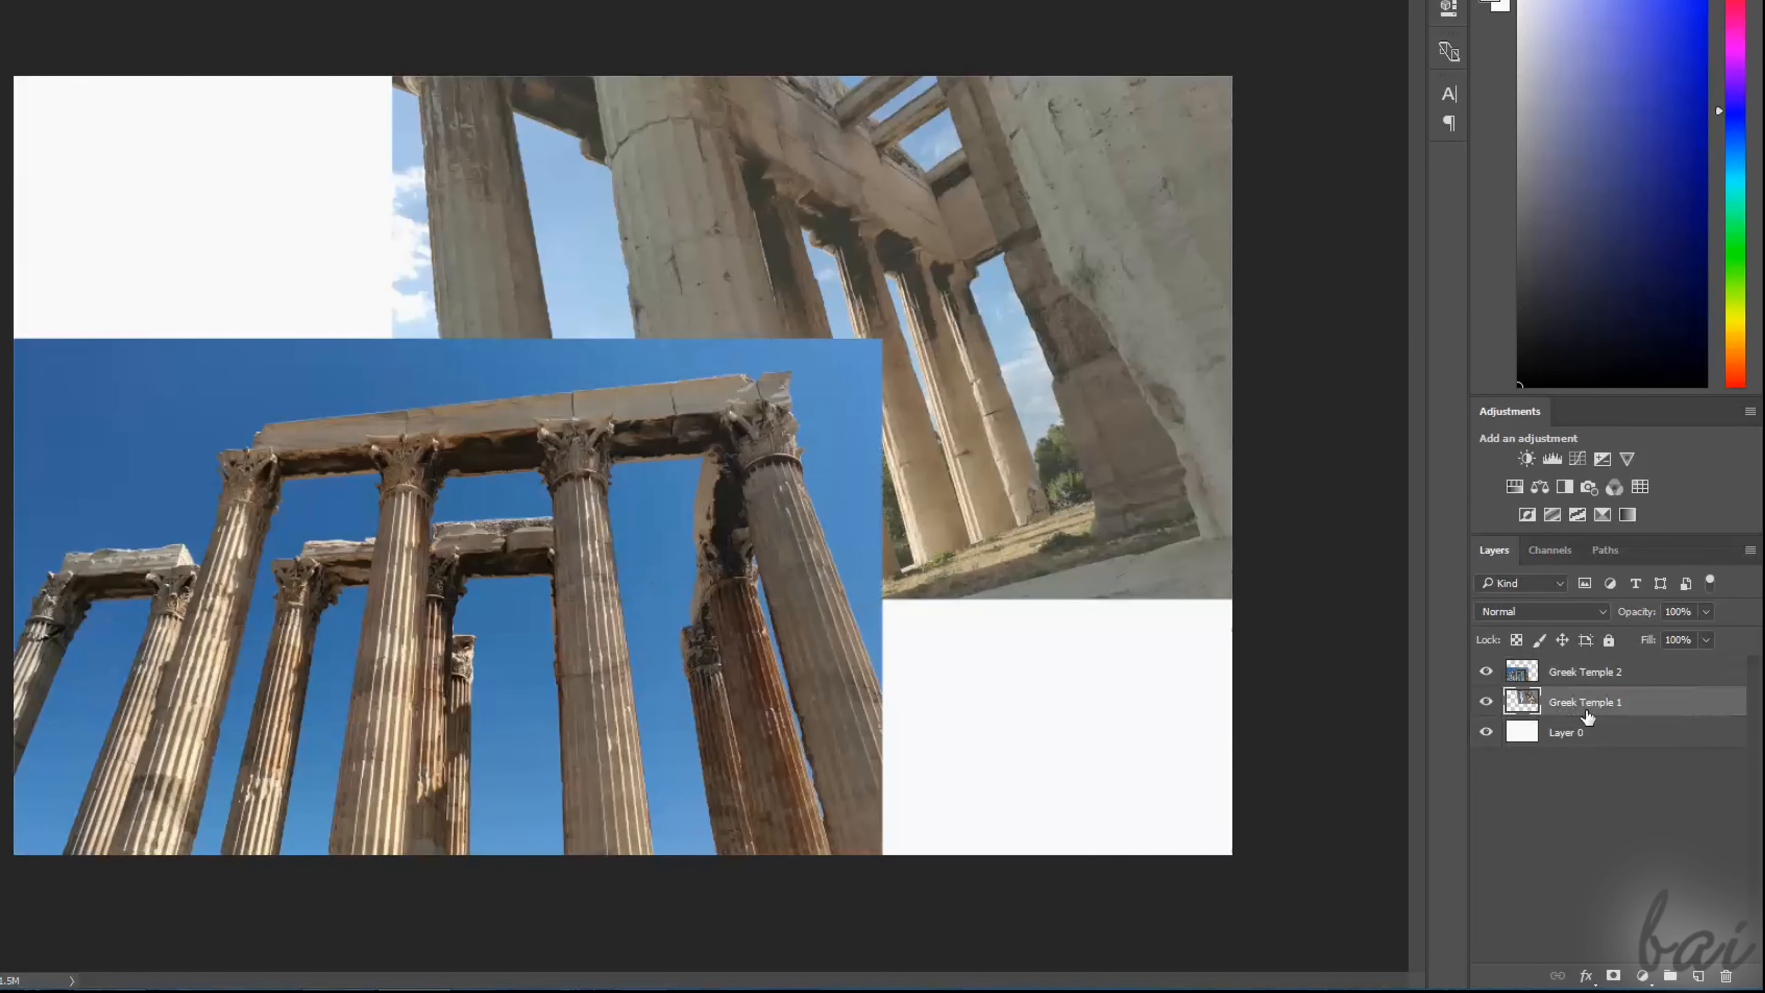
shift+click(1589, 673)
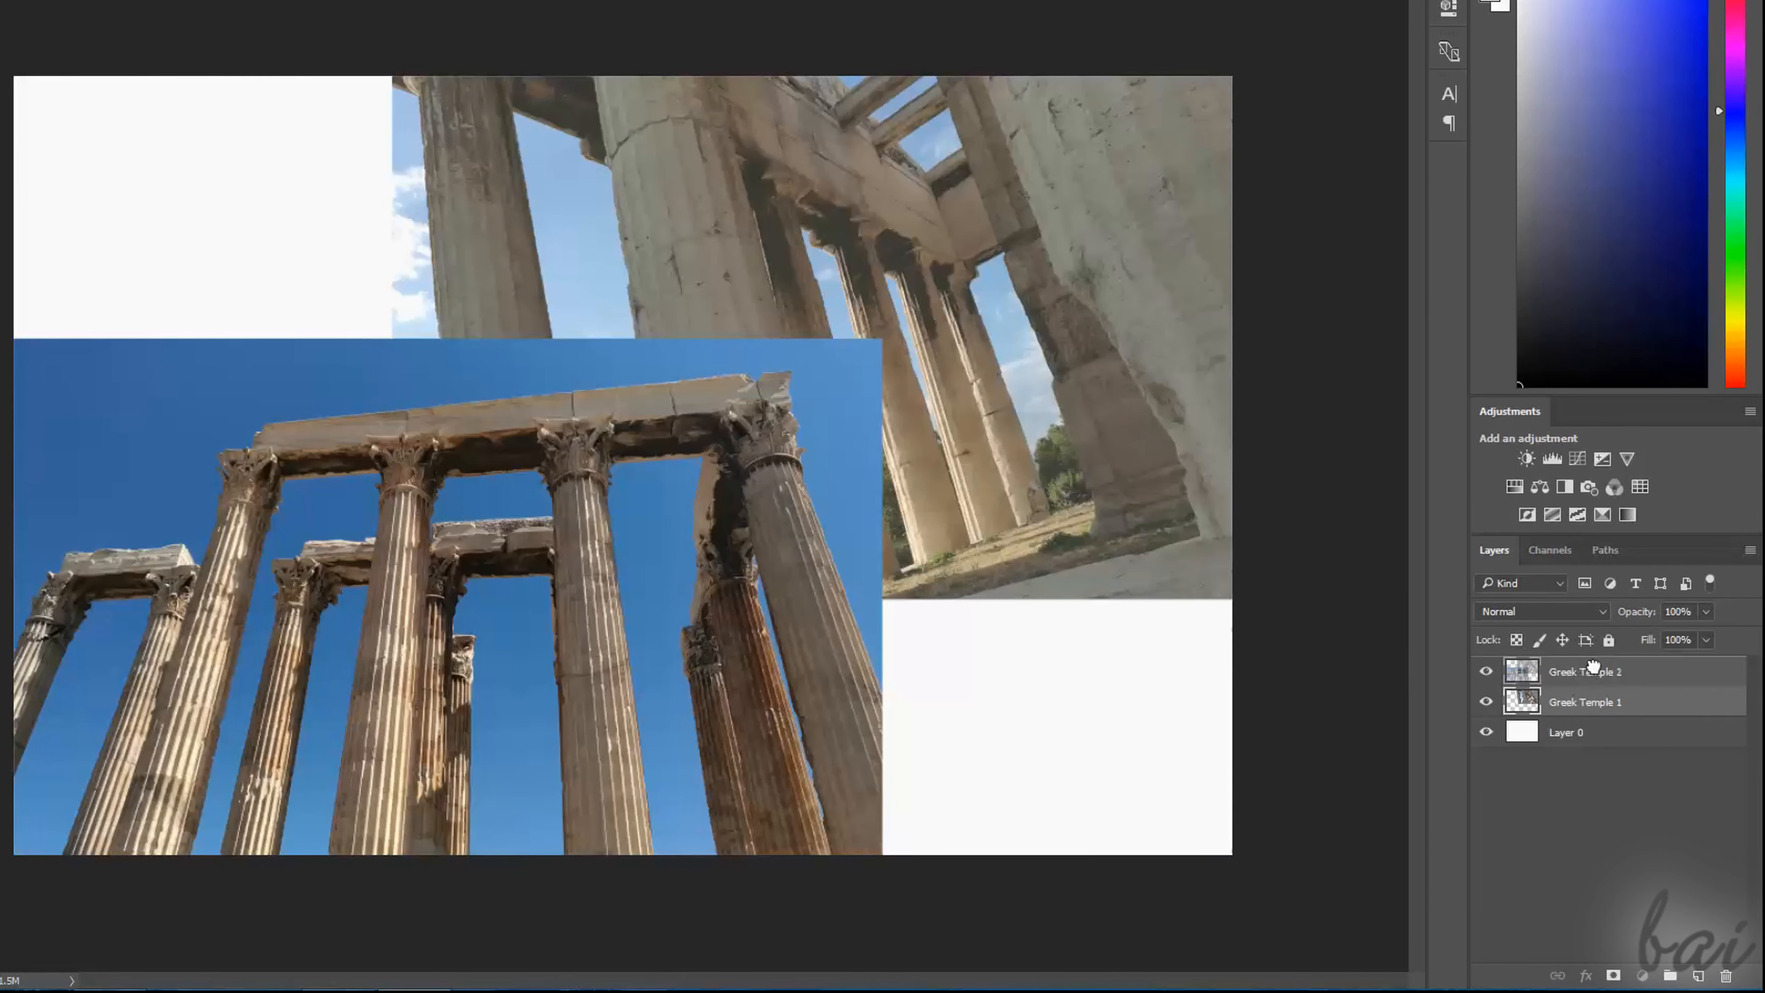
drag(1594, 667, 1596, 669)
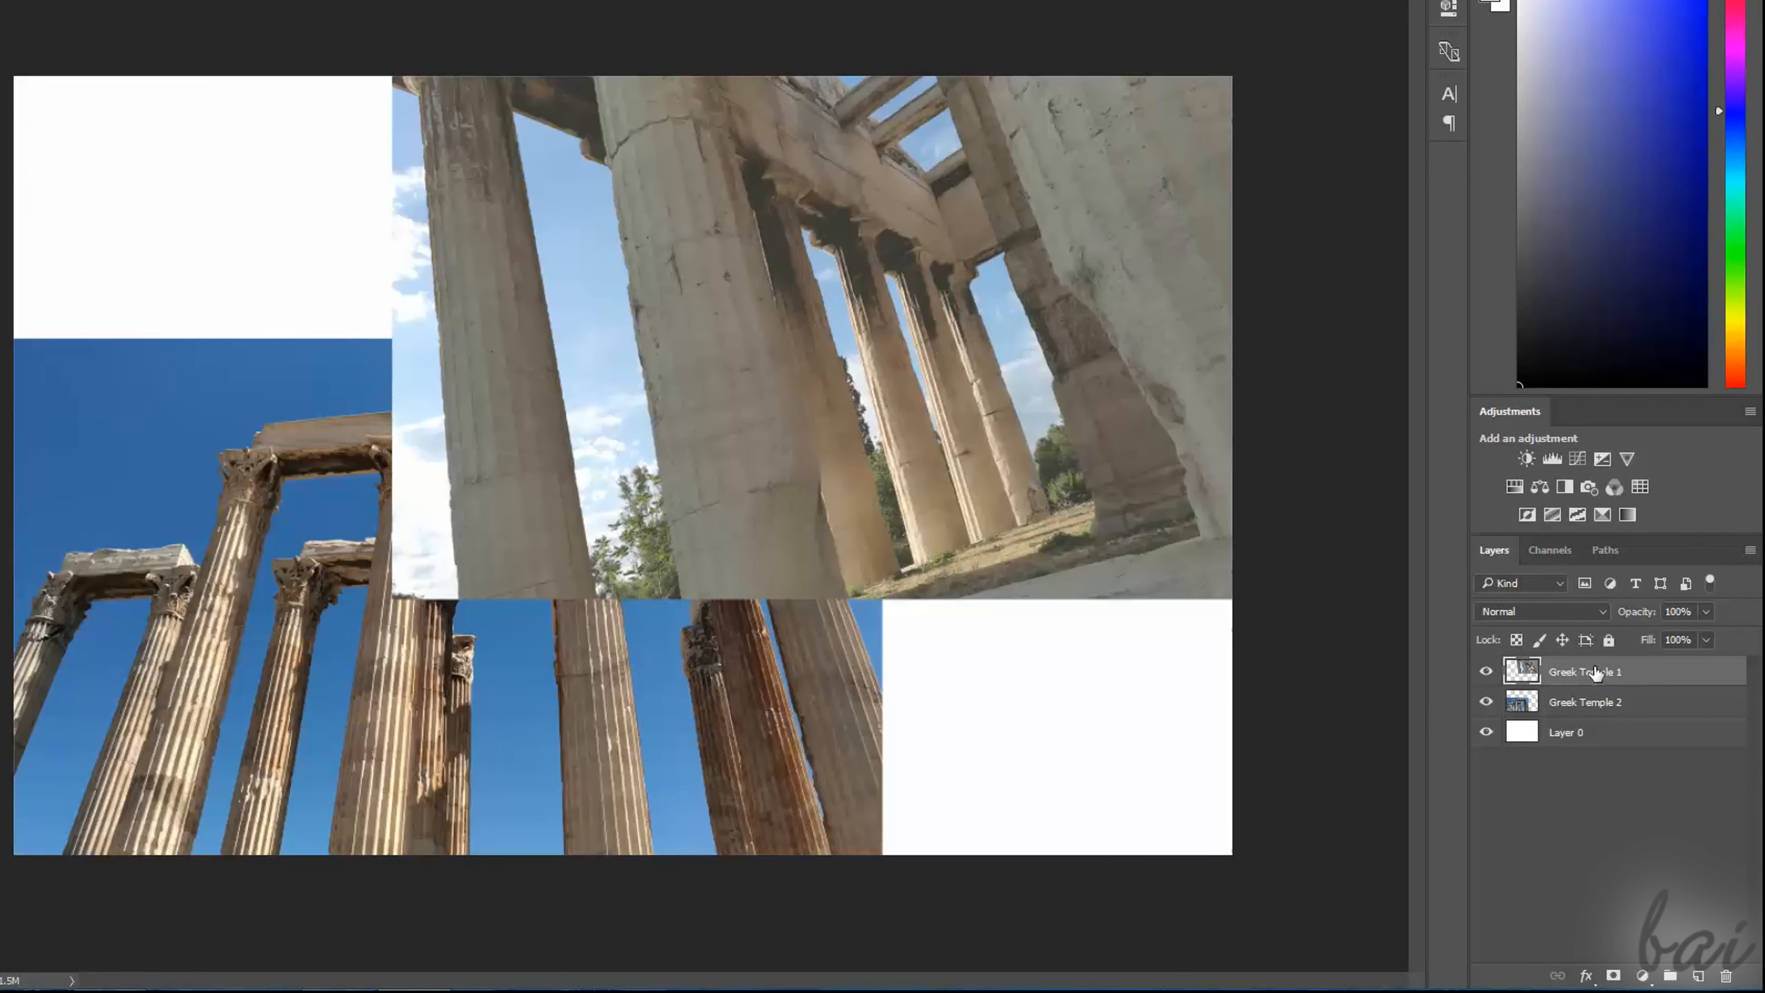
mouse_move(1596, 673)
mouse_down()
mouse_move(1595, 718)
mouse_move(1596, 672)
mouse_up()
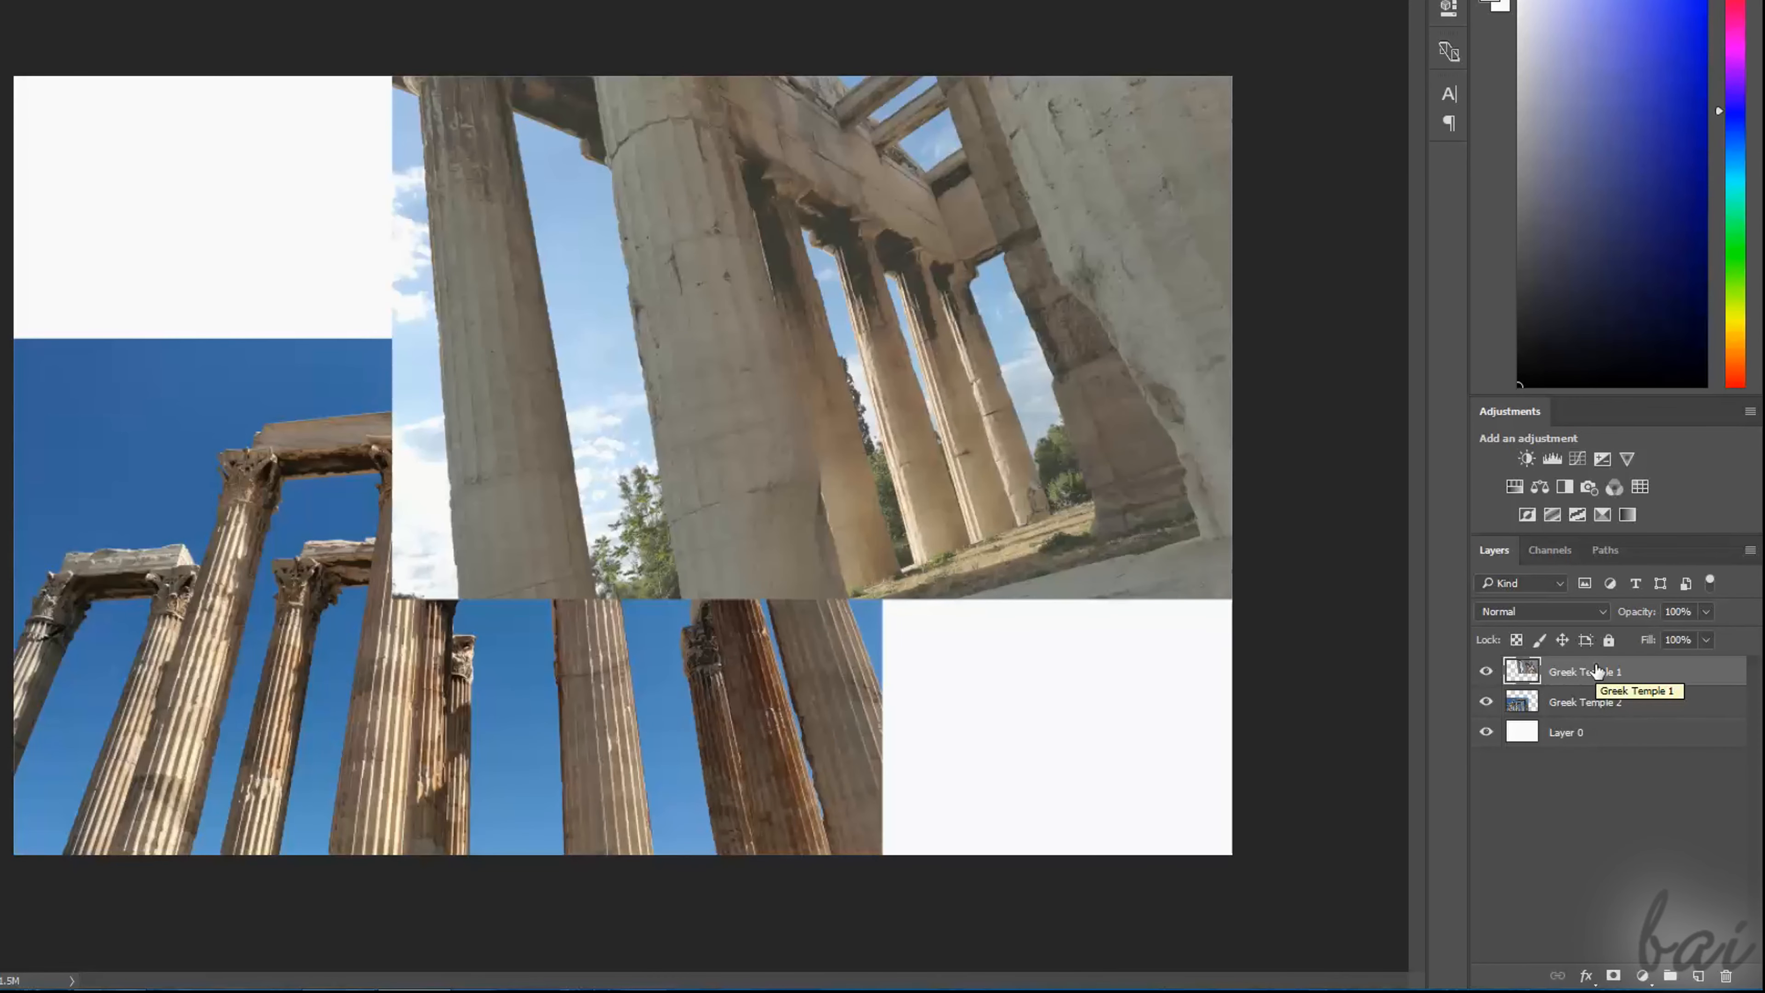
Delete the Greek Temple 1 layer and confirm the deletion.
right_click(1582, 676)
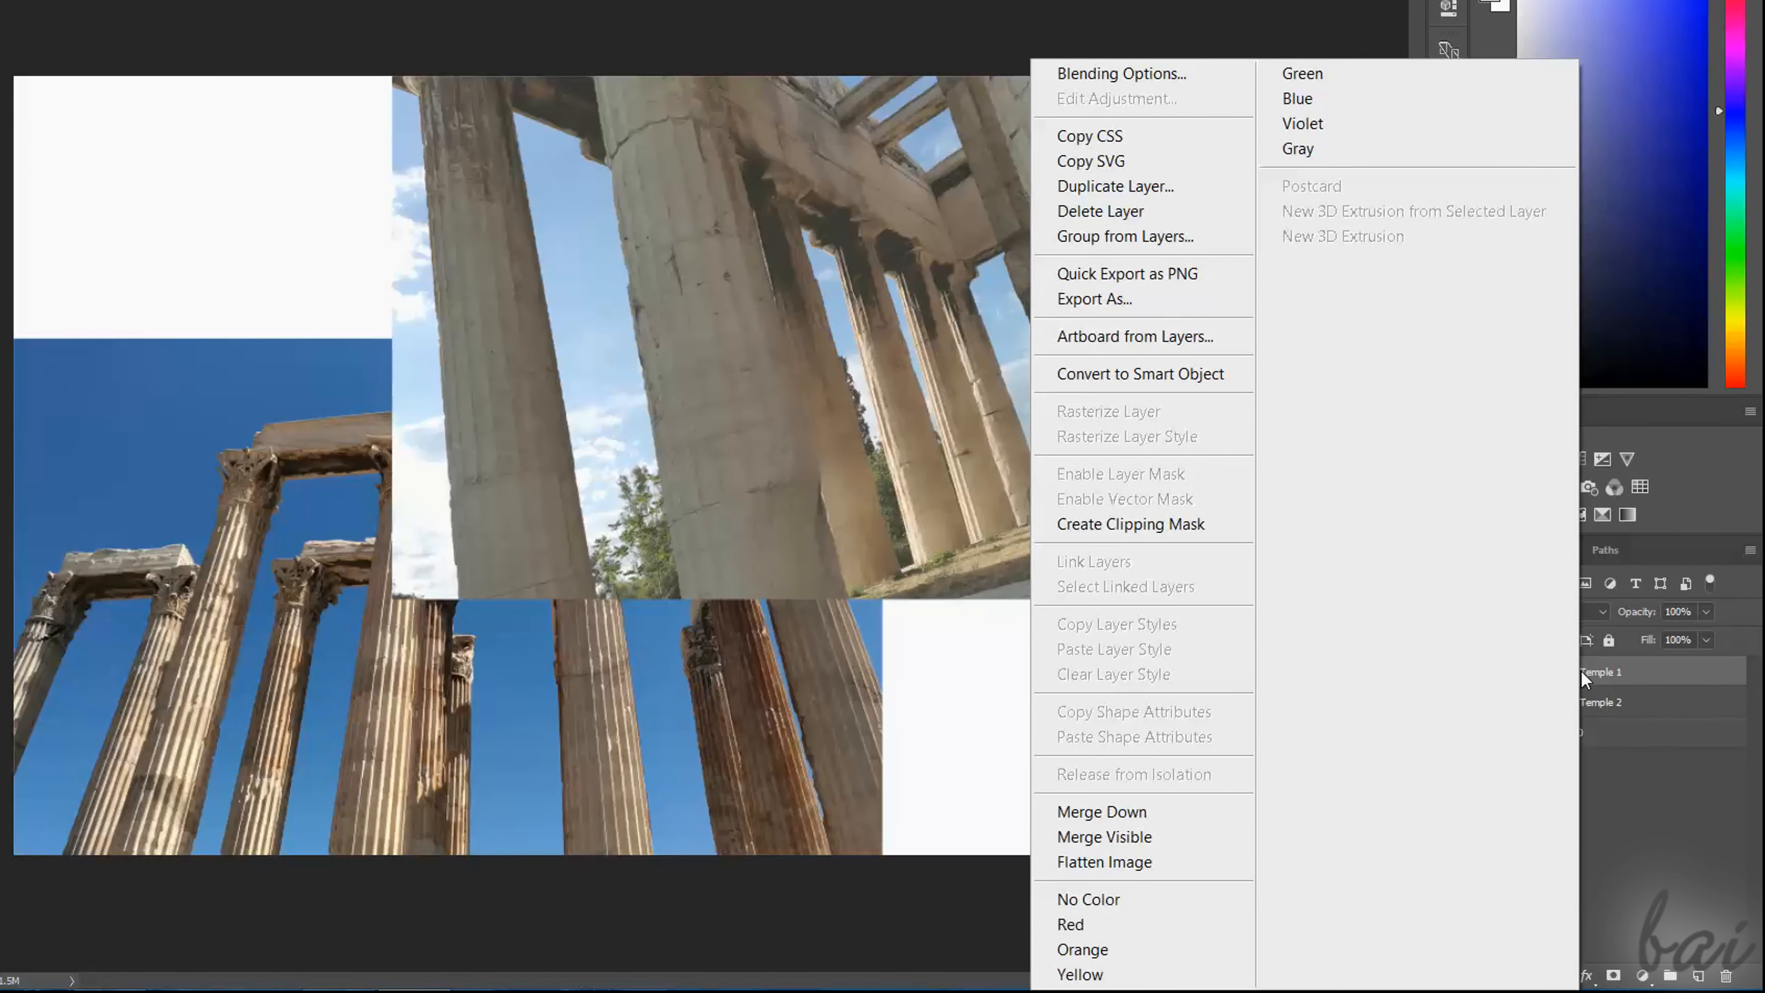
click(1154, 211)
click(706, 295)
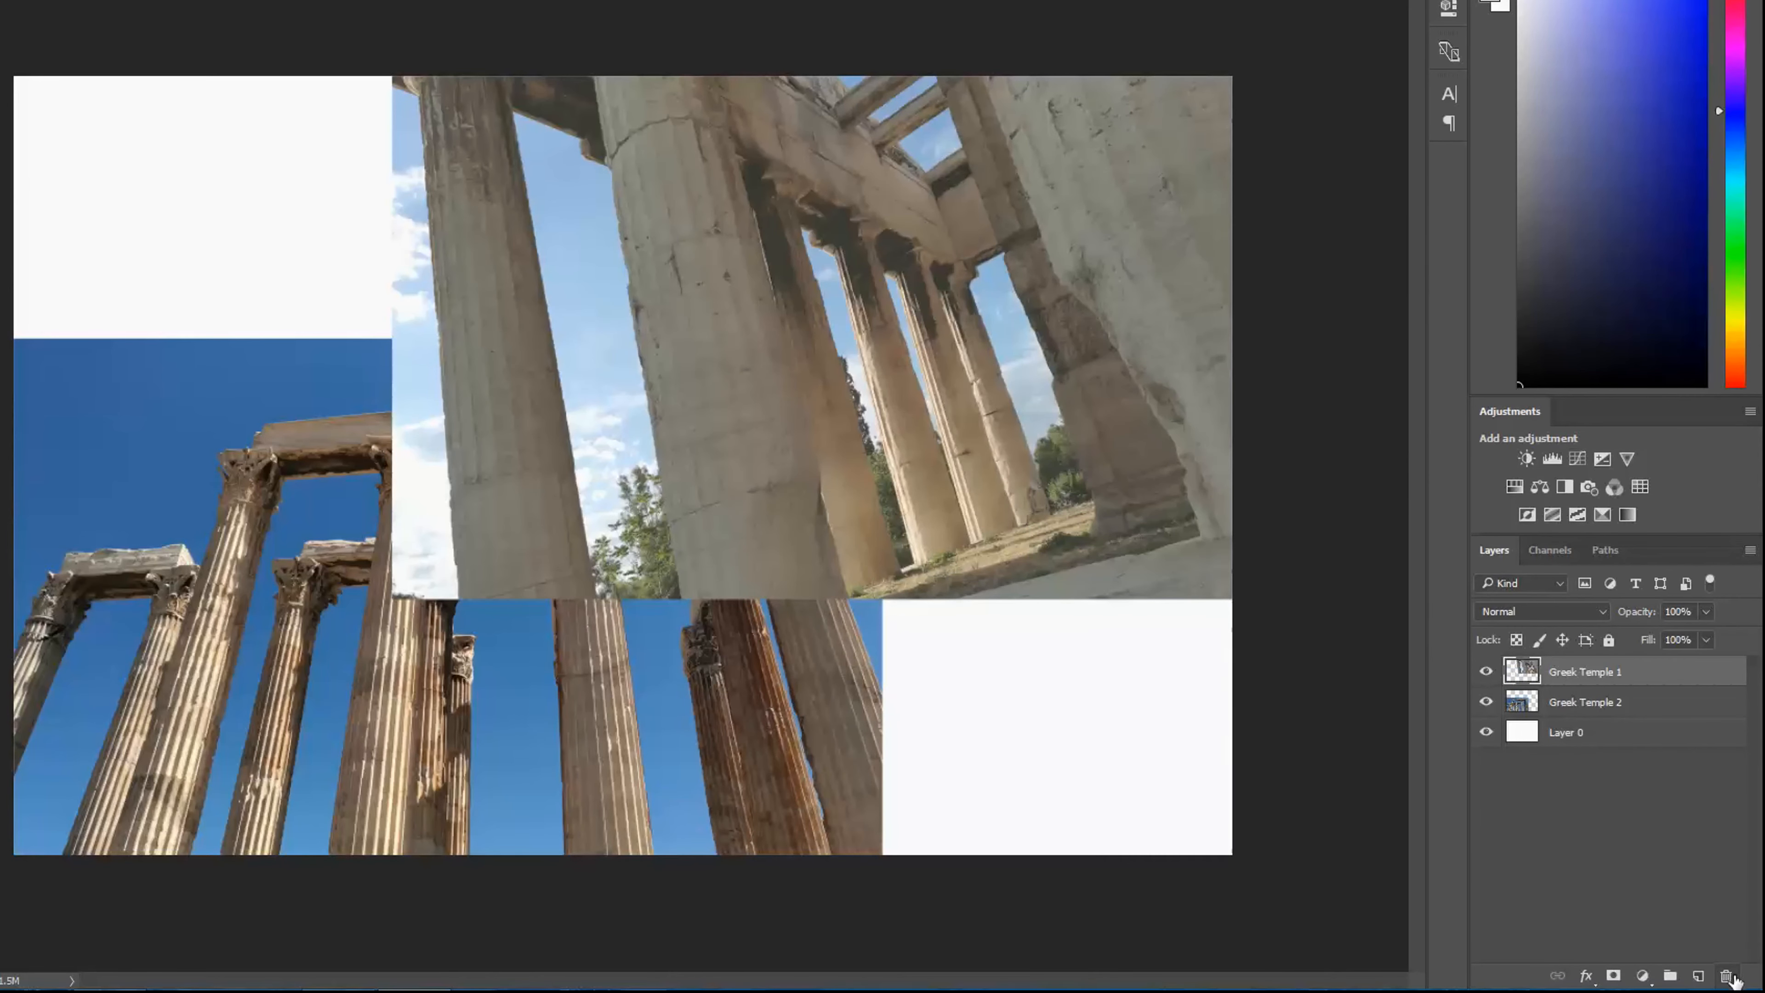
click(1728, 976)
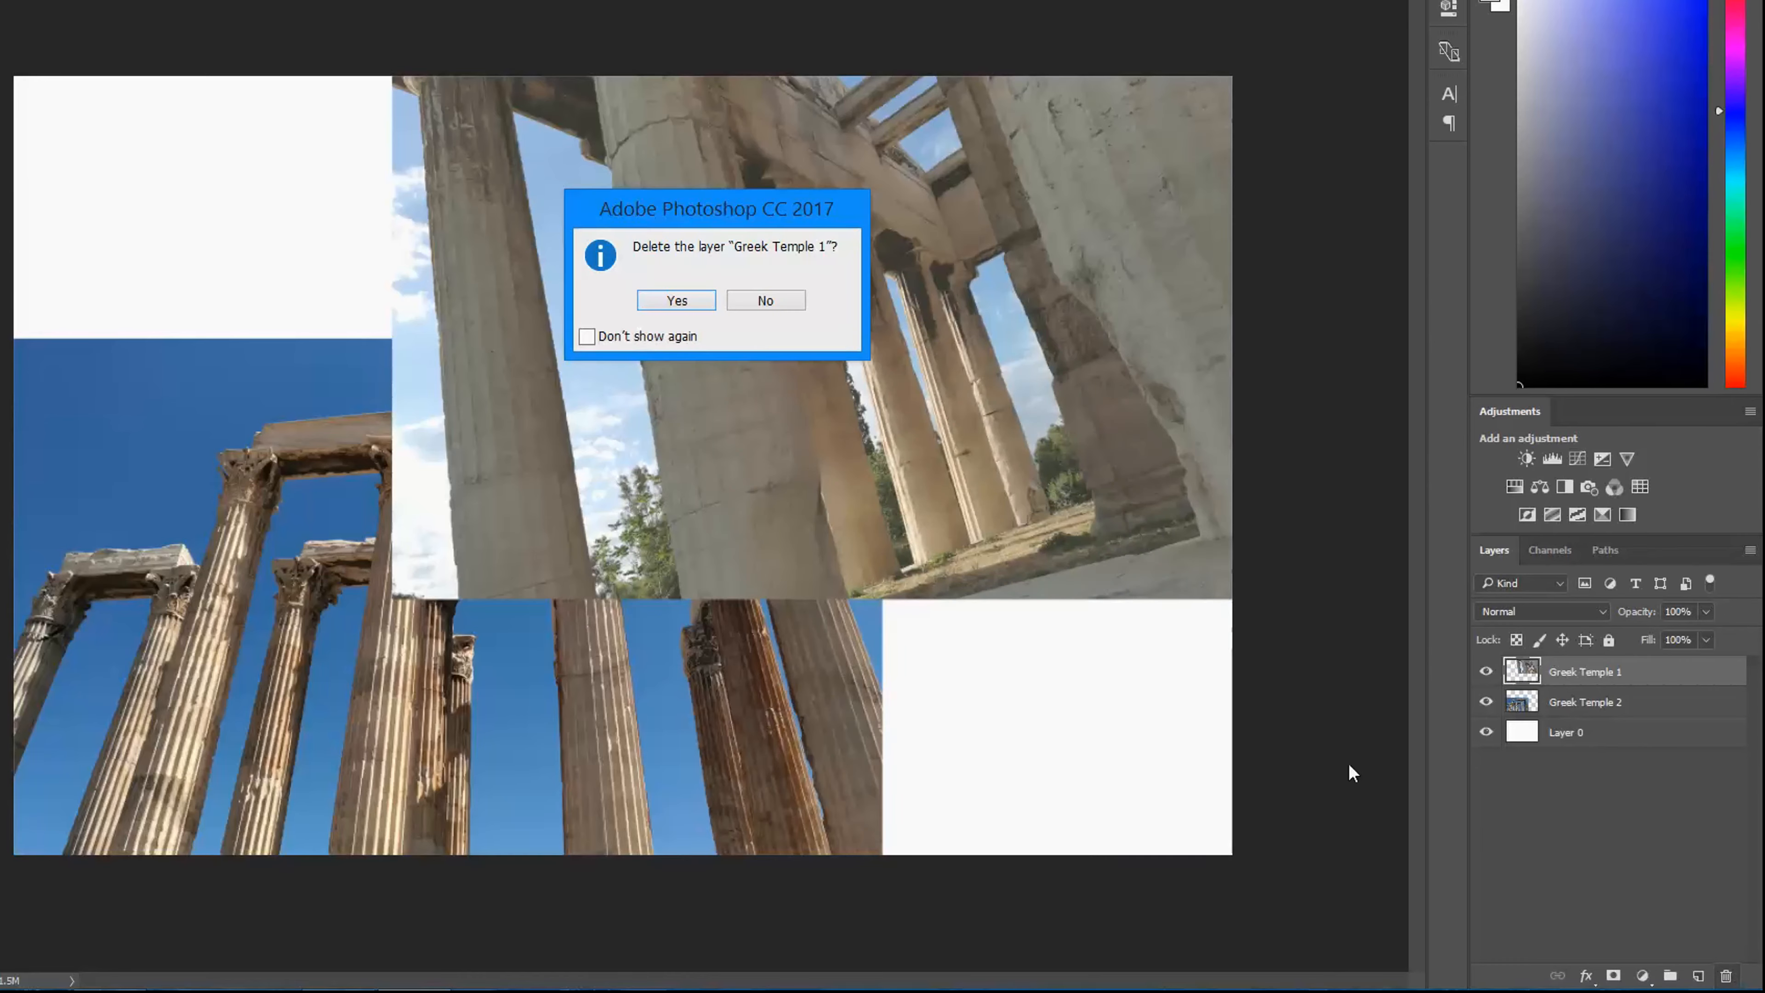
click(678, 305)
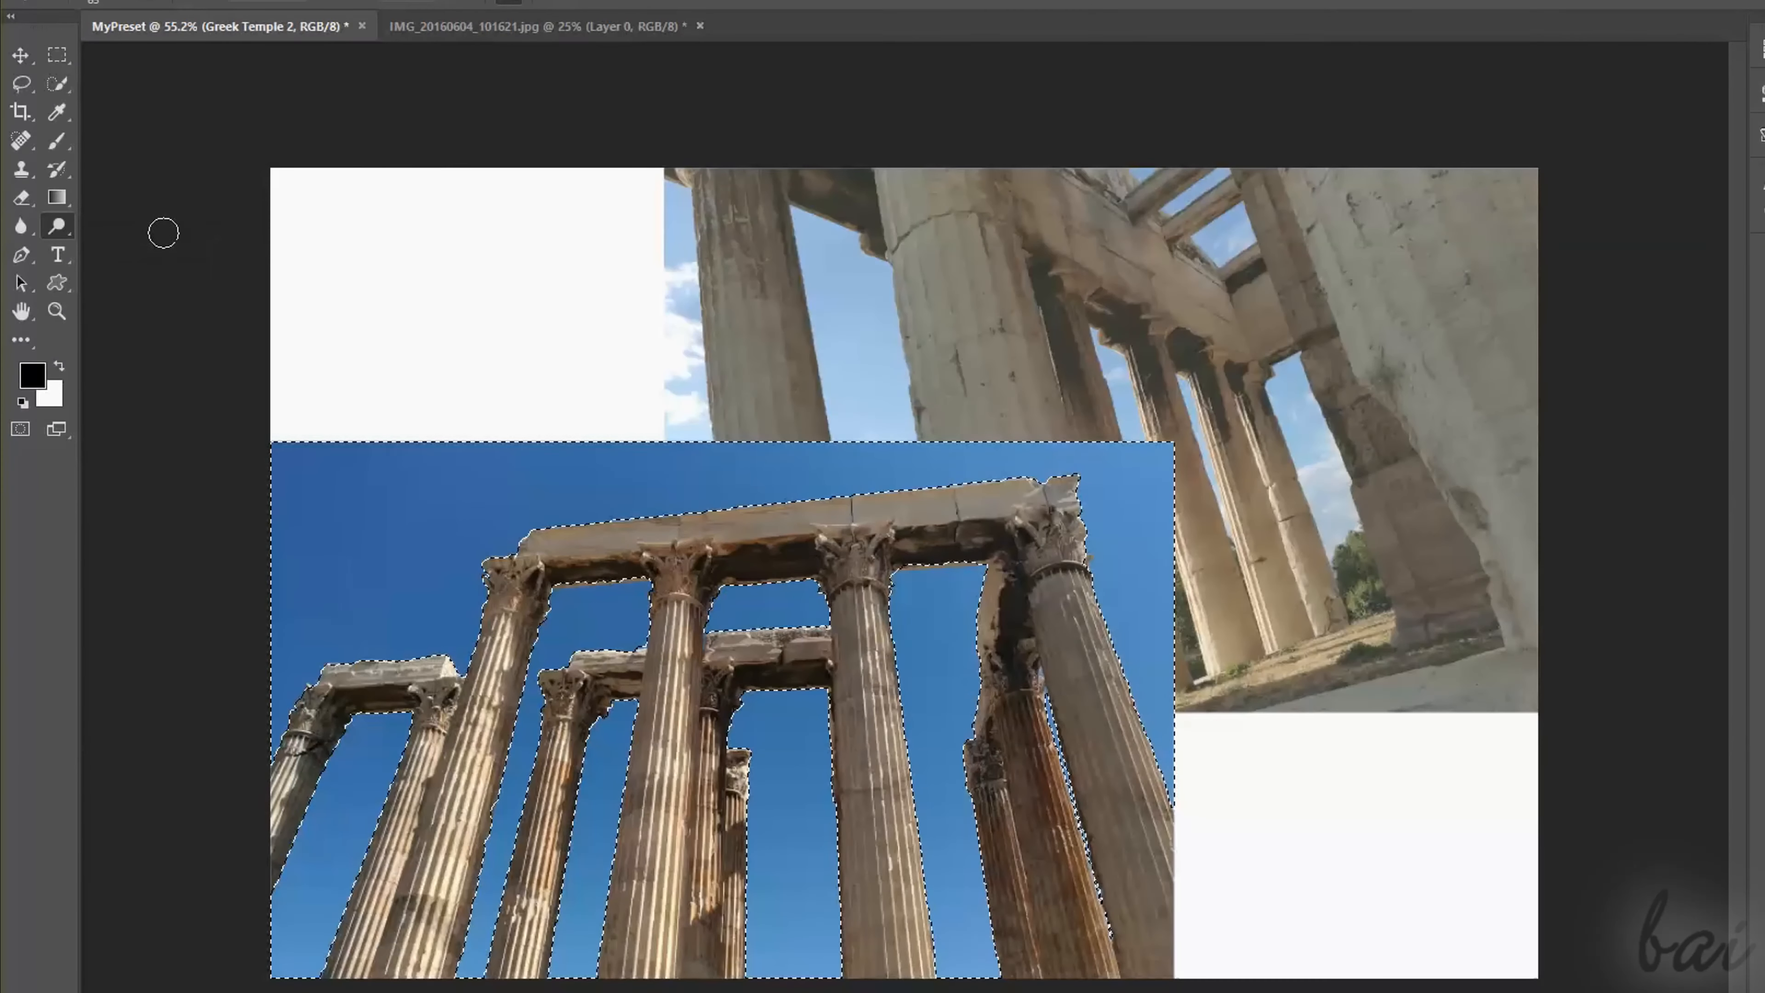
Brush over the selected sky in the Greek Temple 2 photo, and add and tune a Hue/Saturation adjustment layer for it.
mouse_move(251, 532)
mouse_down()
mouse_move(296, 505)
mouse_move(457, 505)
mouse_move(197, 556)
mouse_move(886, 571)
mouse_move(374, 751)
mouse_move(999, 758)
mouse_up()
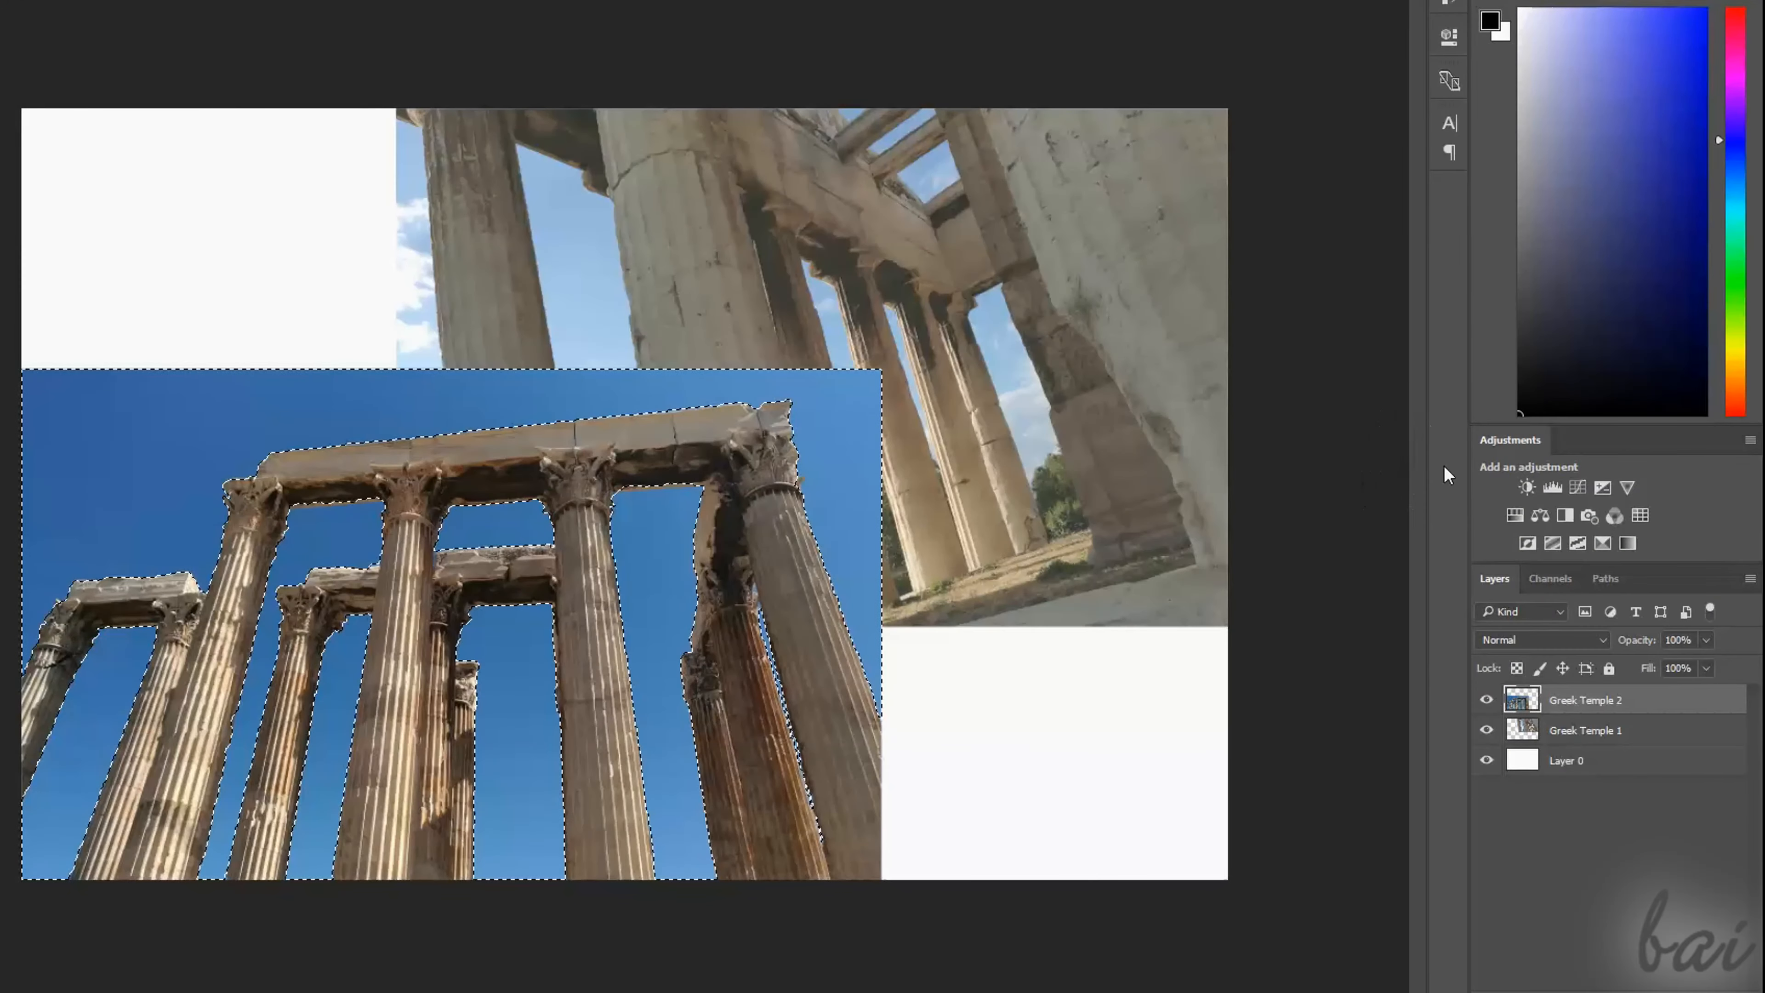
click(1515, 515)
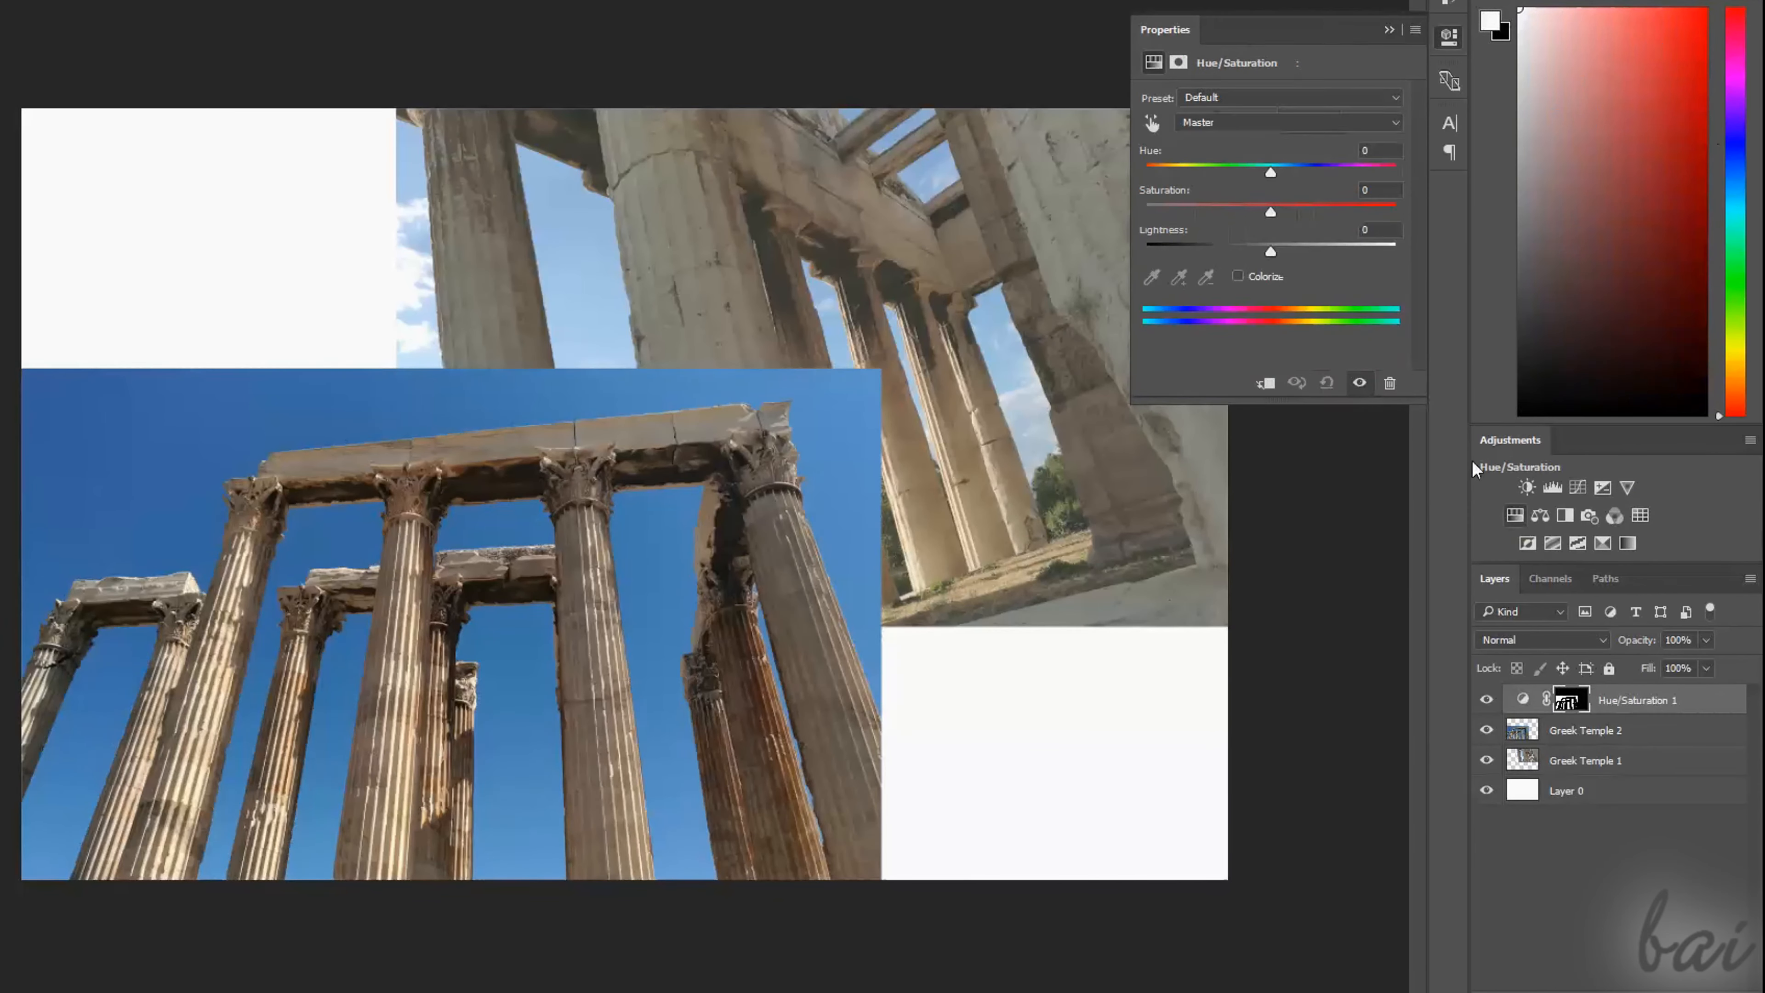
drag(1271, 172, 1229, 275)
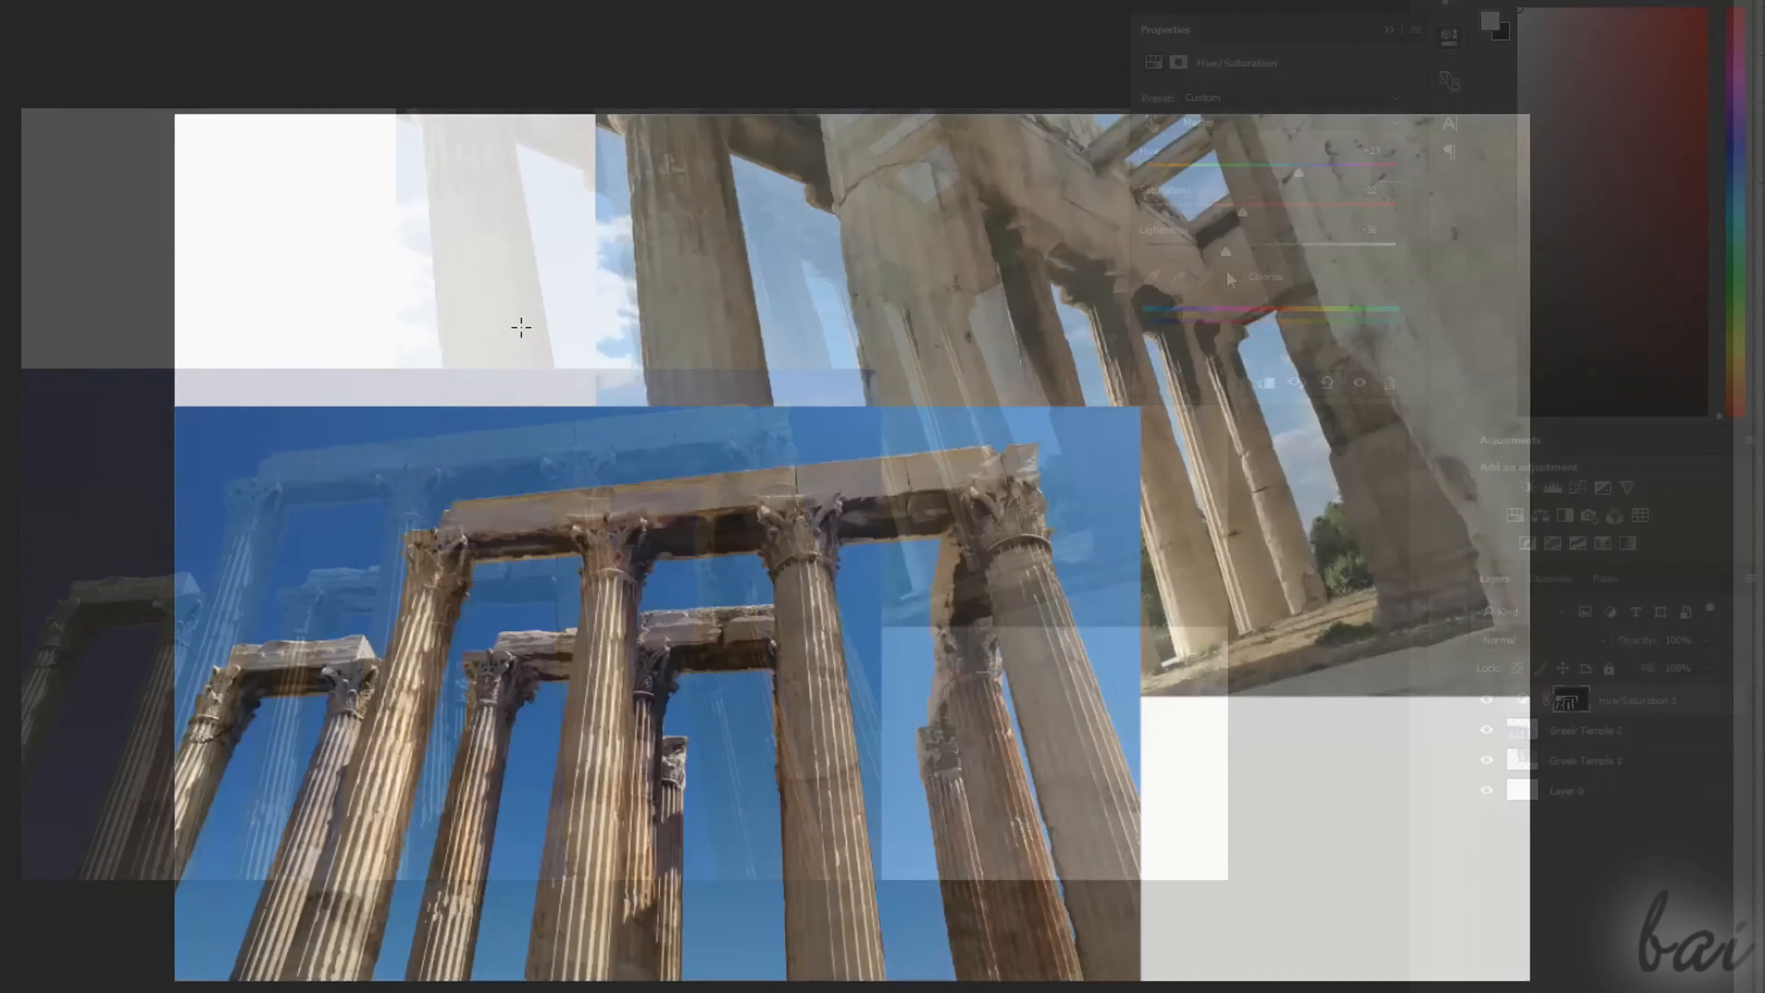
Draw a rectangle about 1166 by 649 px over the photos and enter the blue 40 pt text Greek Experience.
drag(521, 327, 1272, 746)
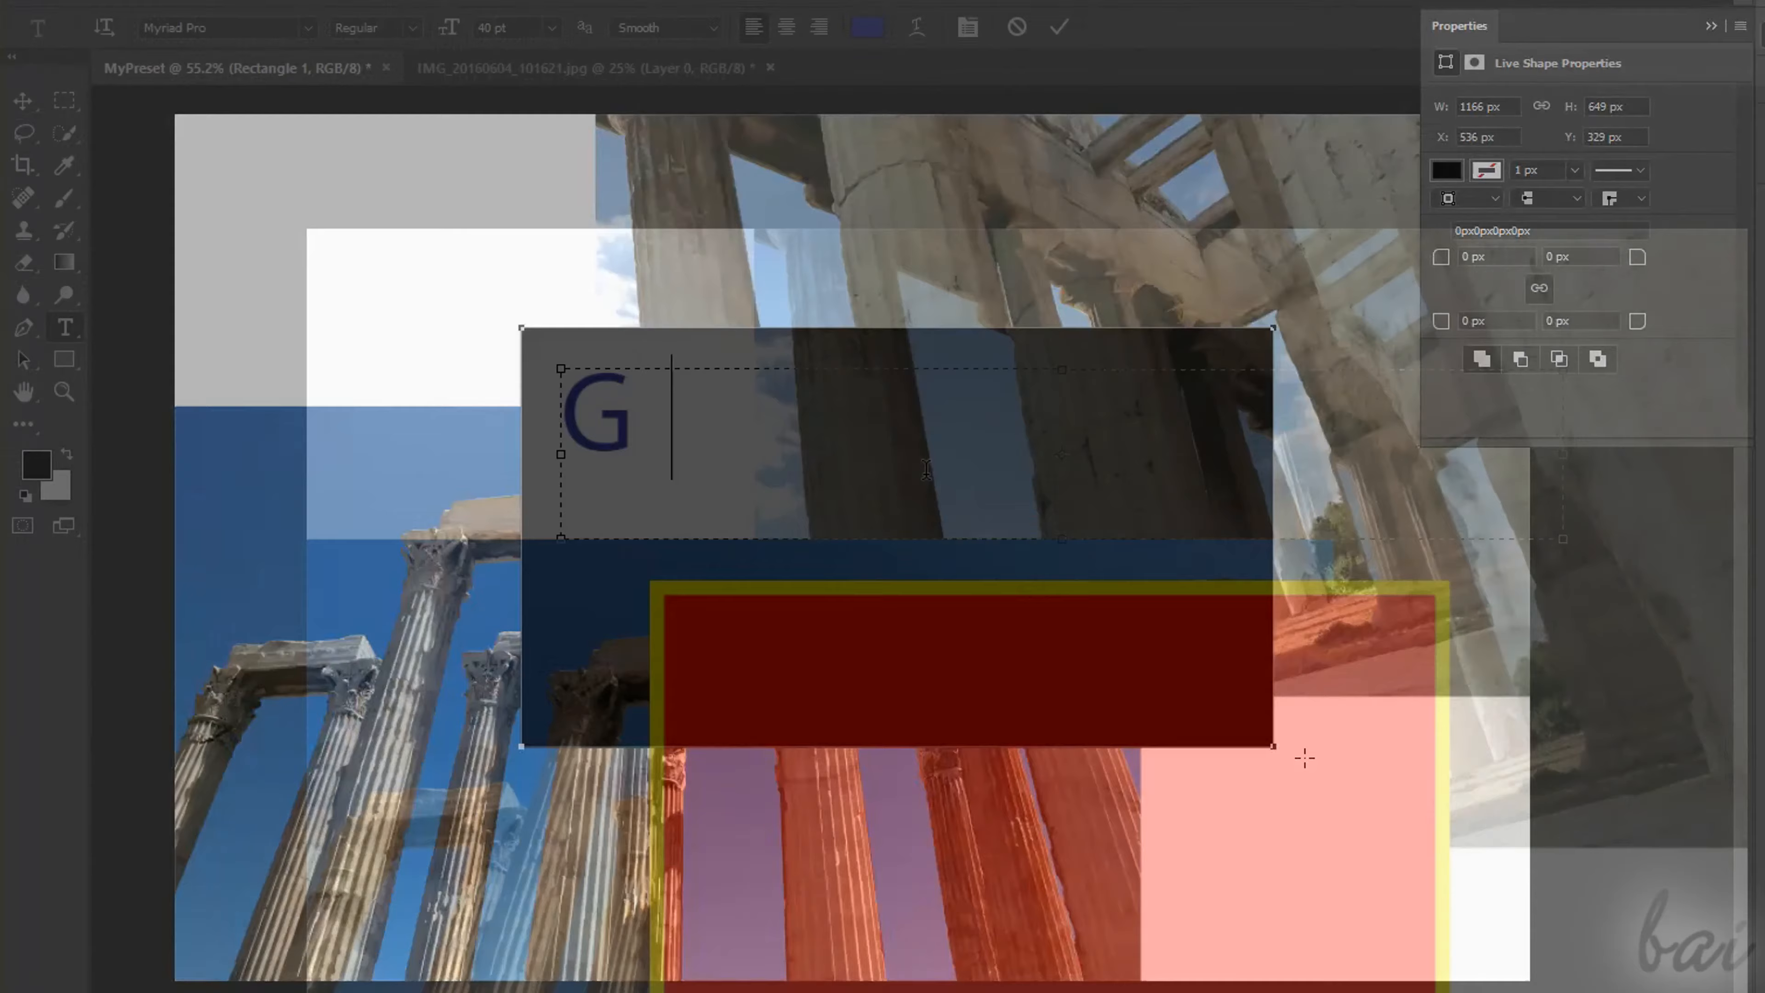
text(reek Expe)
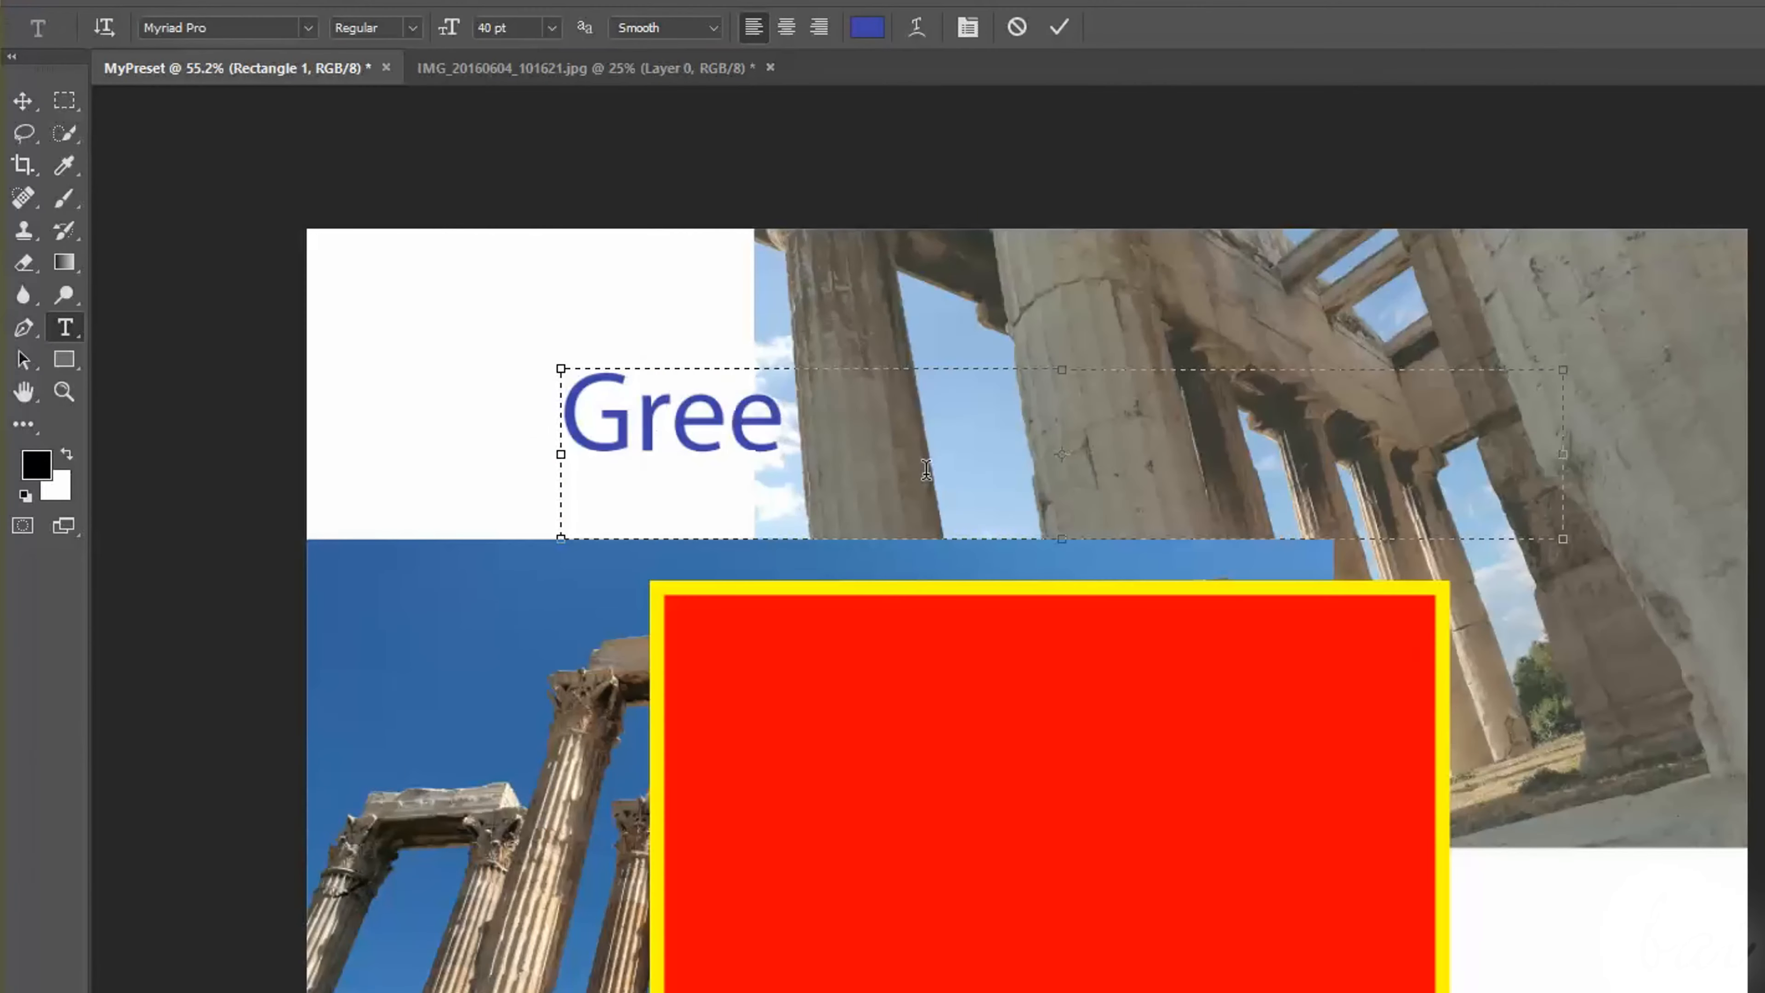
text(rience)
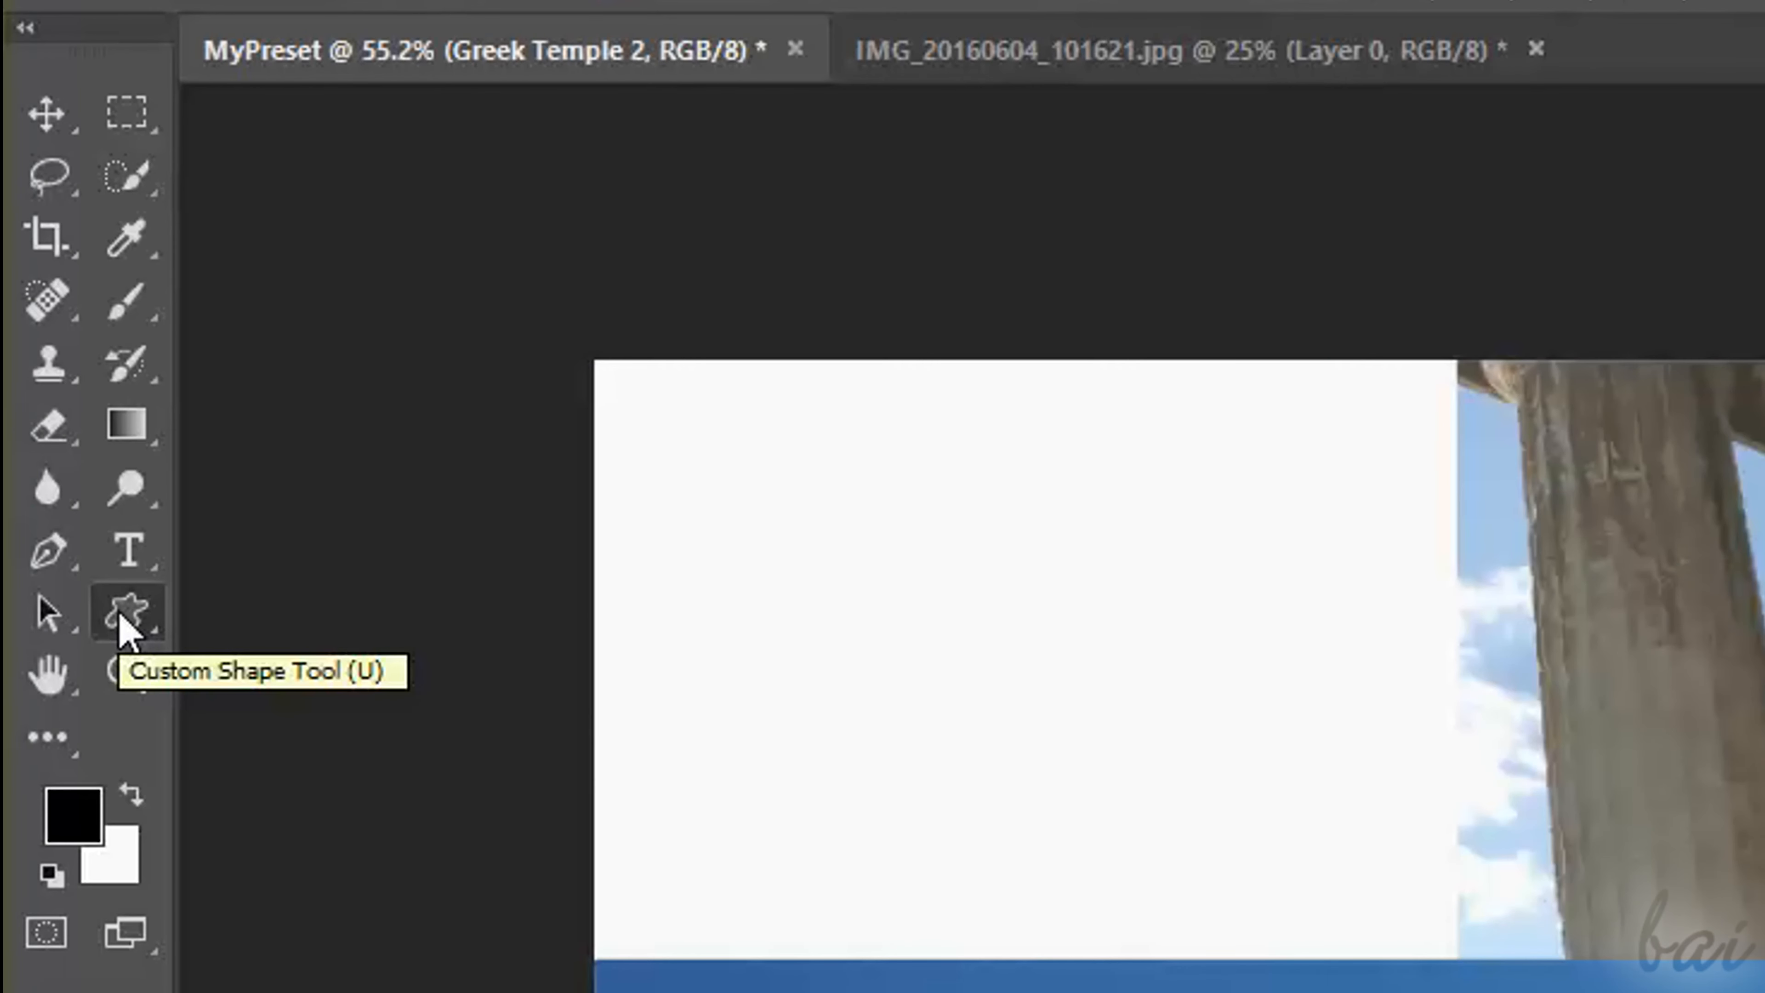
Draw a black rectangle shape about 1166 by 649 px across the middle of the two temple photos with the Rectangle tool.
right_click(119, 616)
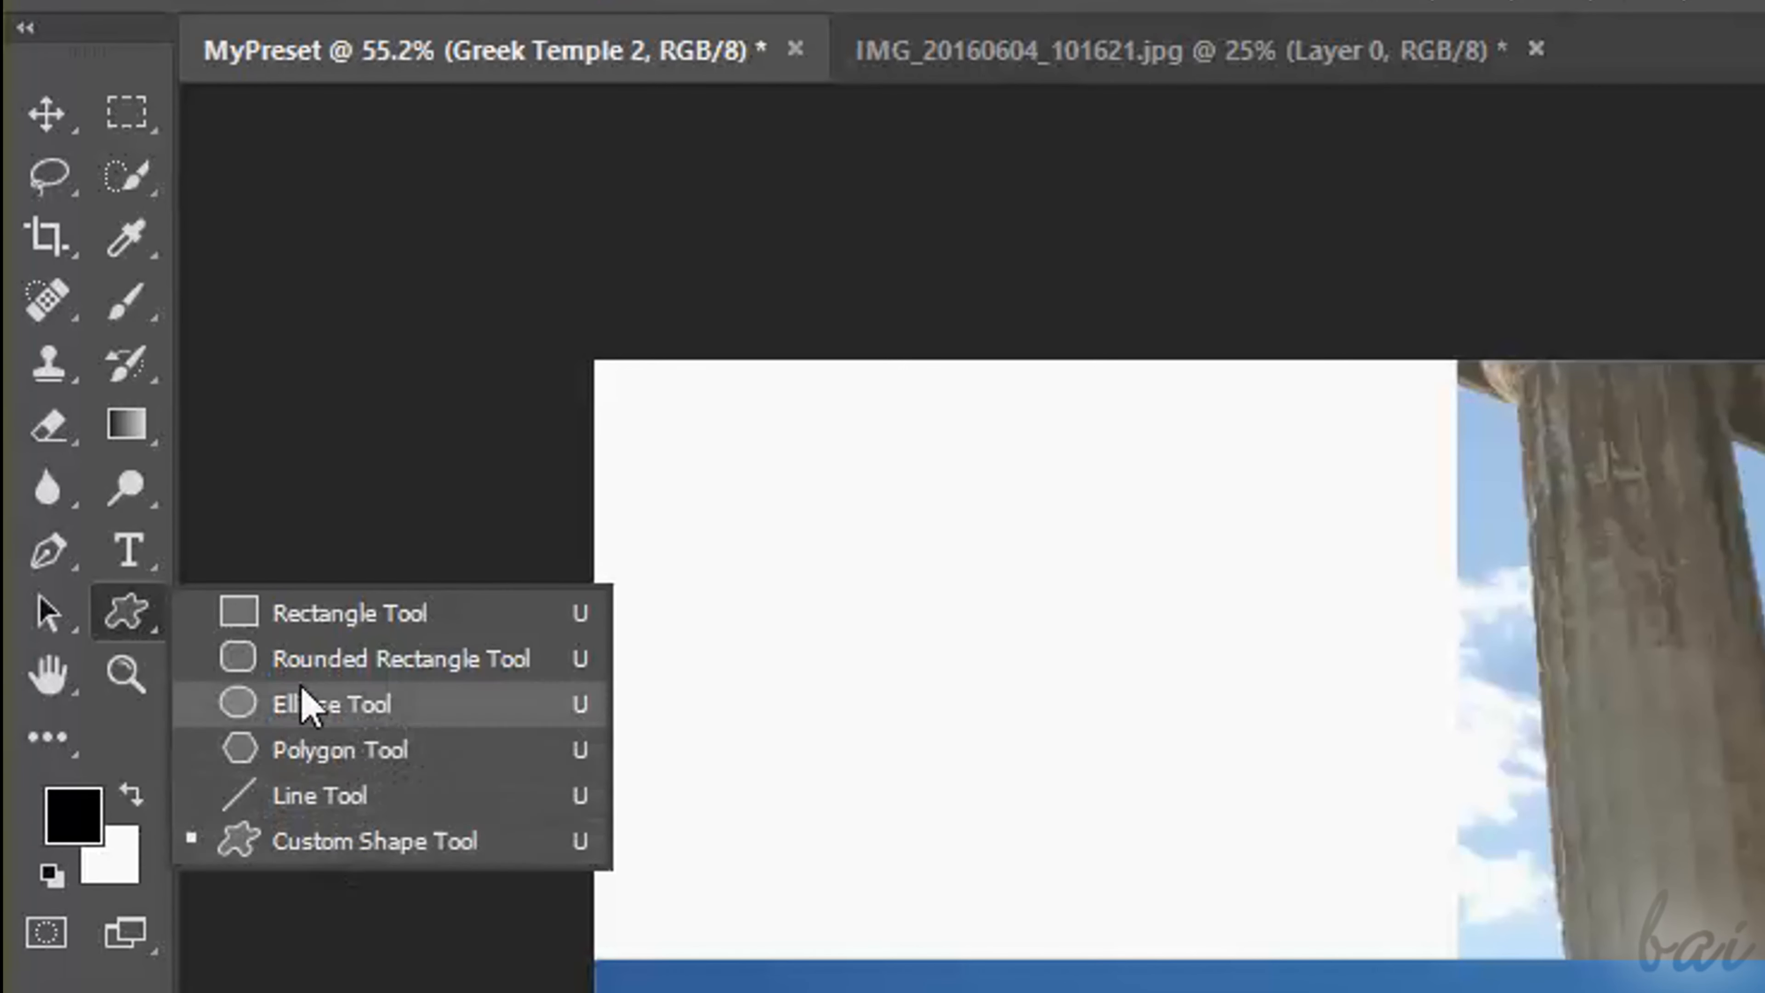
click(306, 616)
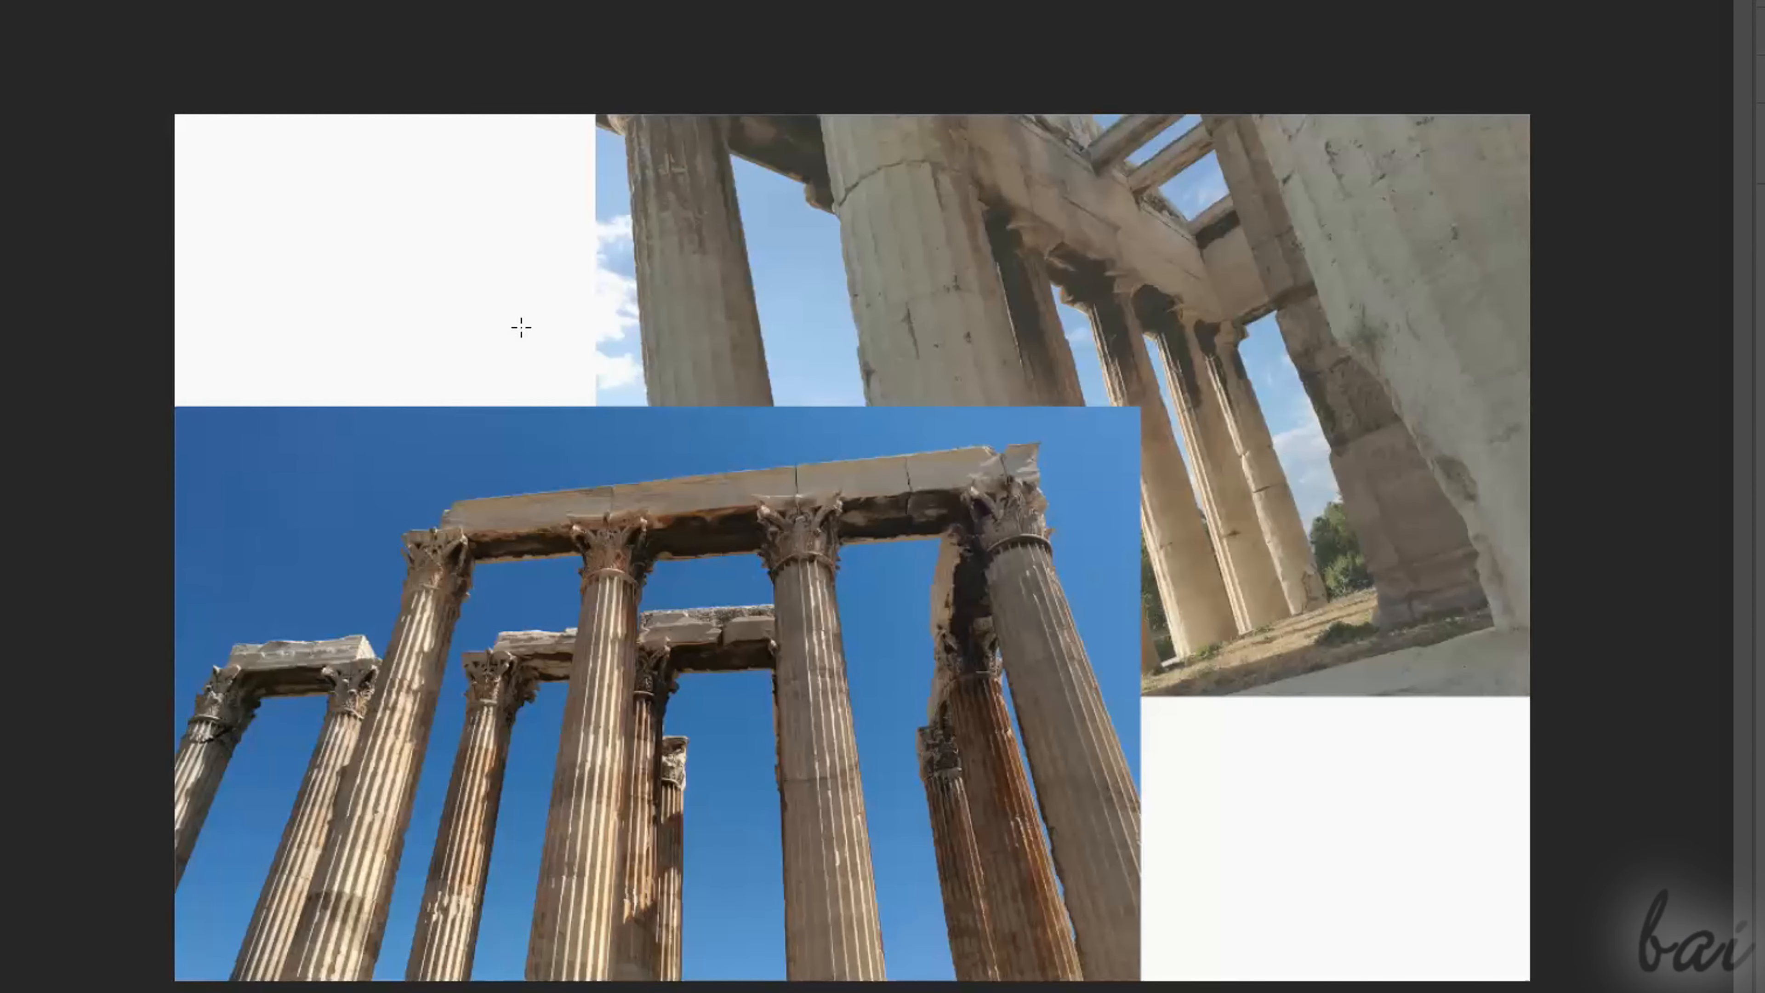
drag(522, 327, 1272, 746)
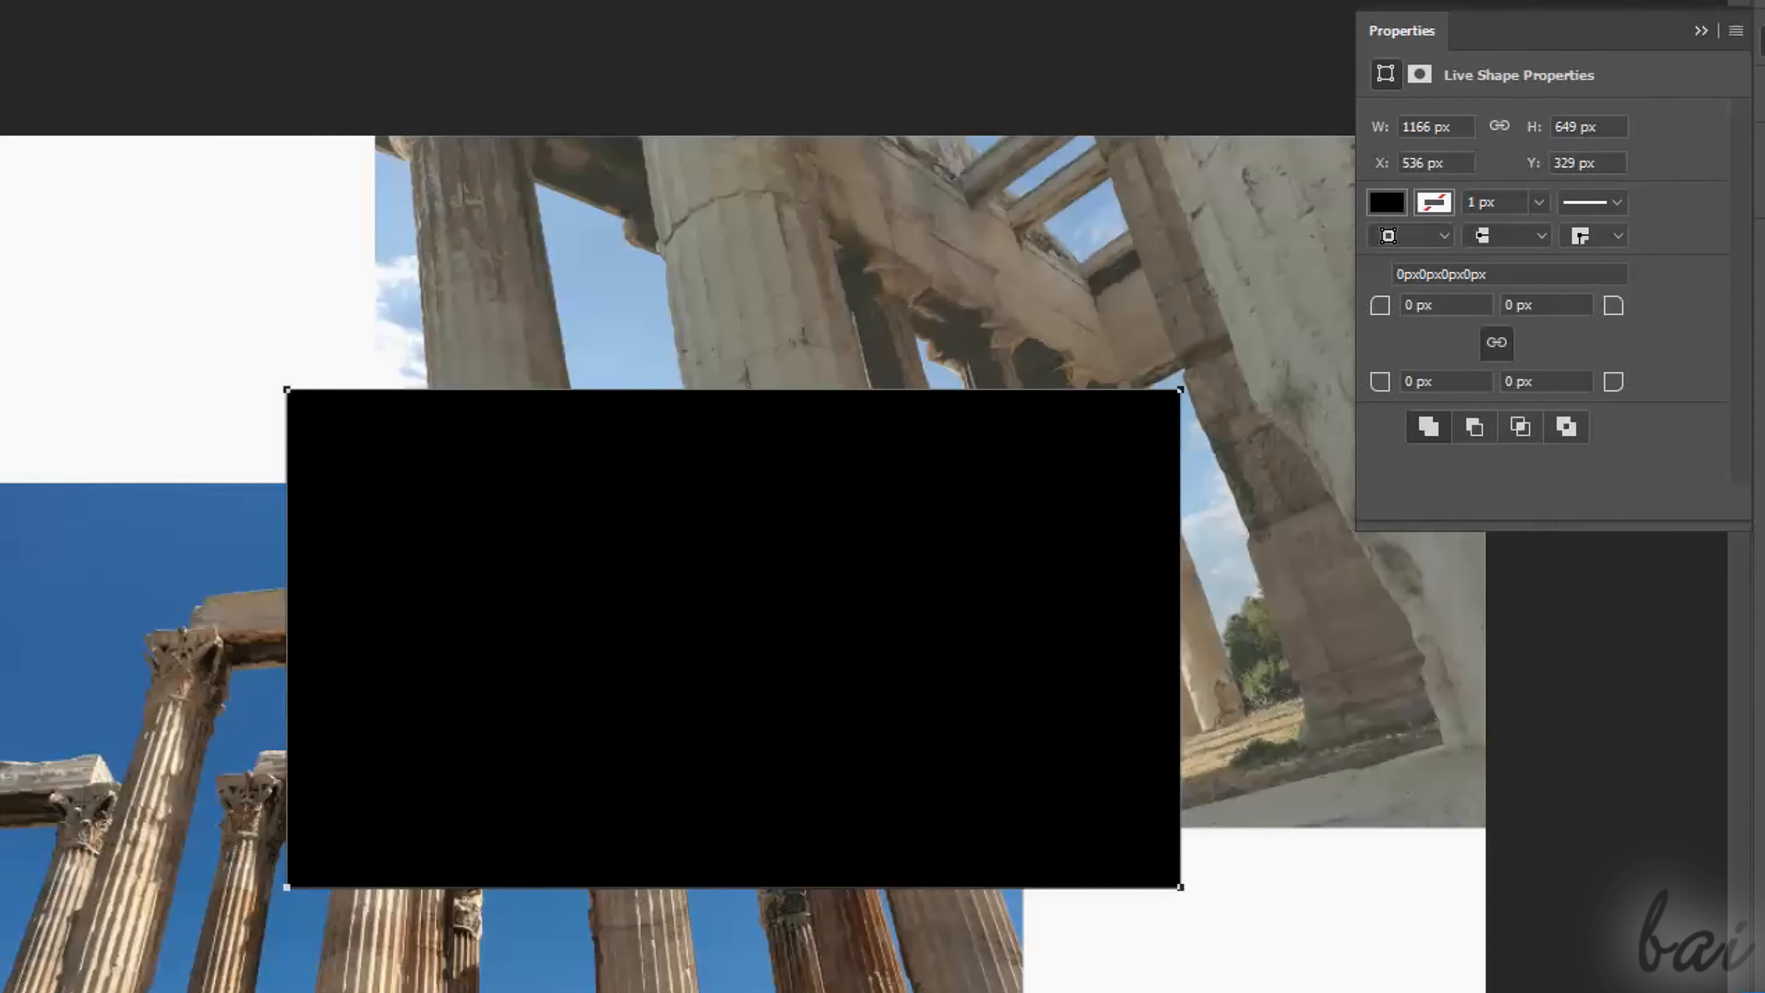
Set the rectangle's height to 1166 px and then to 700 px.
click(1593, 126)
text(1166)
key(Return)
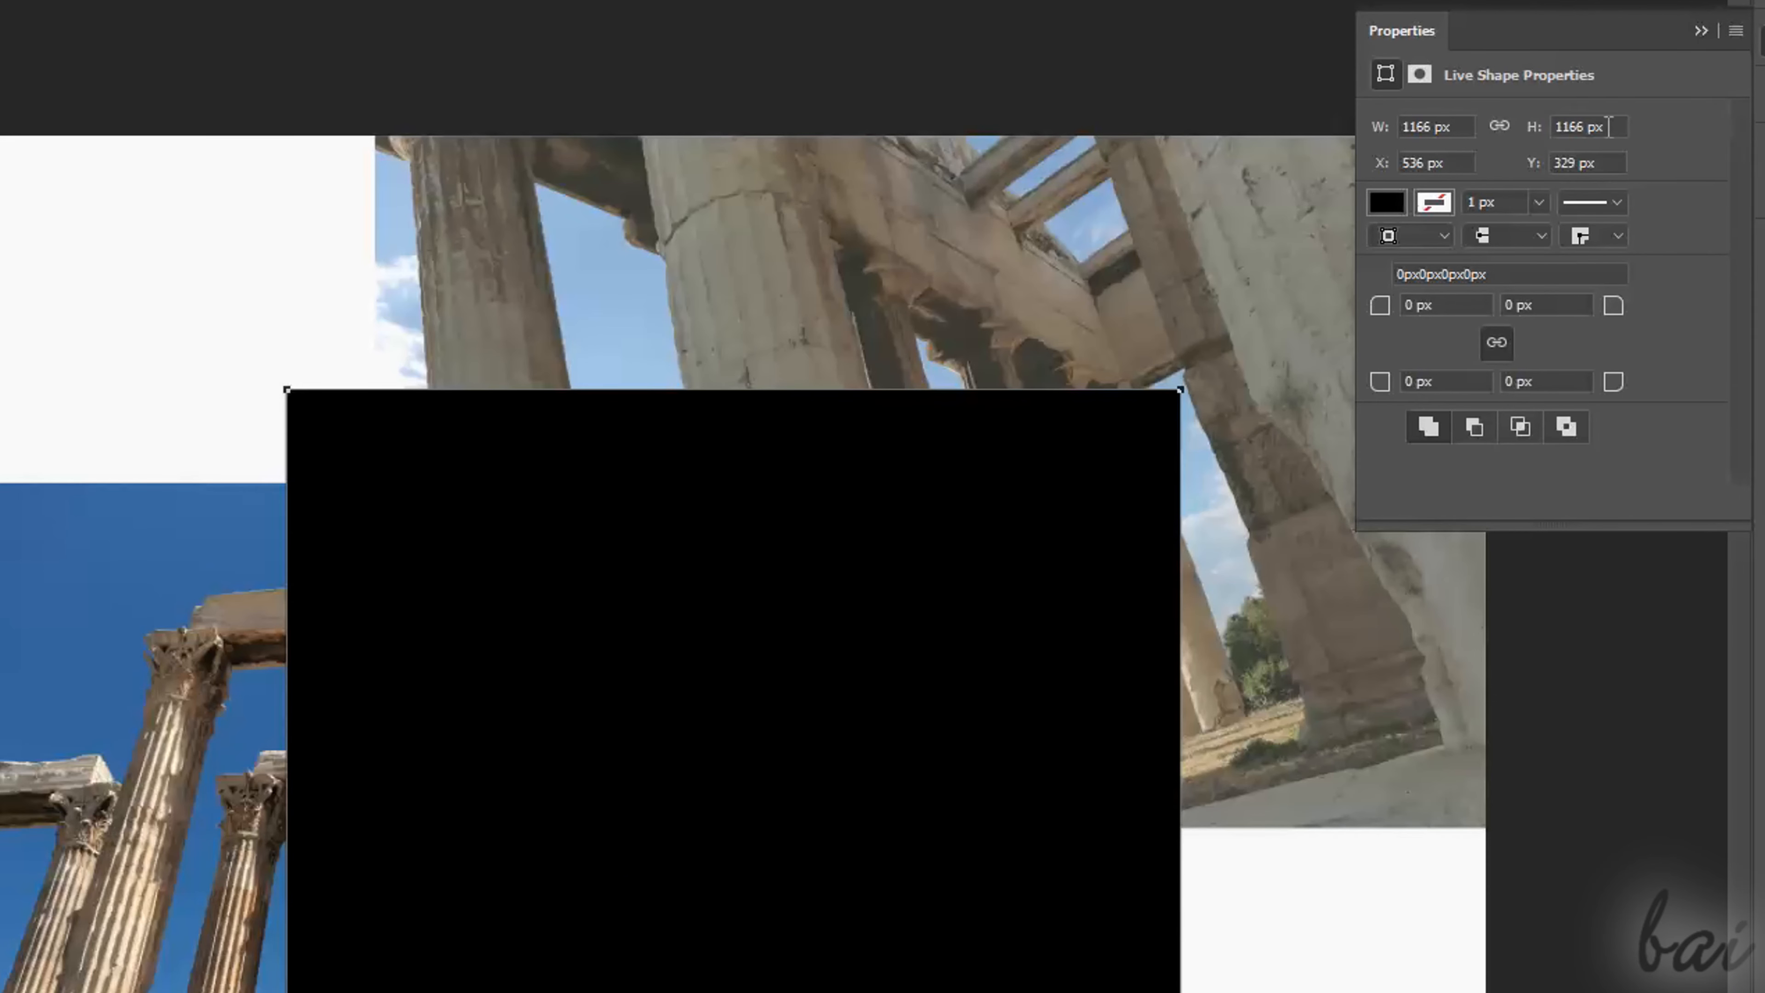
text(700)
key(Return)
Position the rectangle at X 500 px and Y 300 px.
drag(1457, 164, 1301, 152)
text(700)
key(Return)
text(500)
key(Return)
drag(1604, 162, 1488, 159)
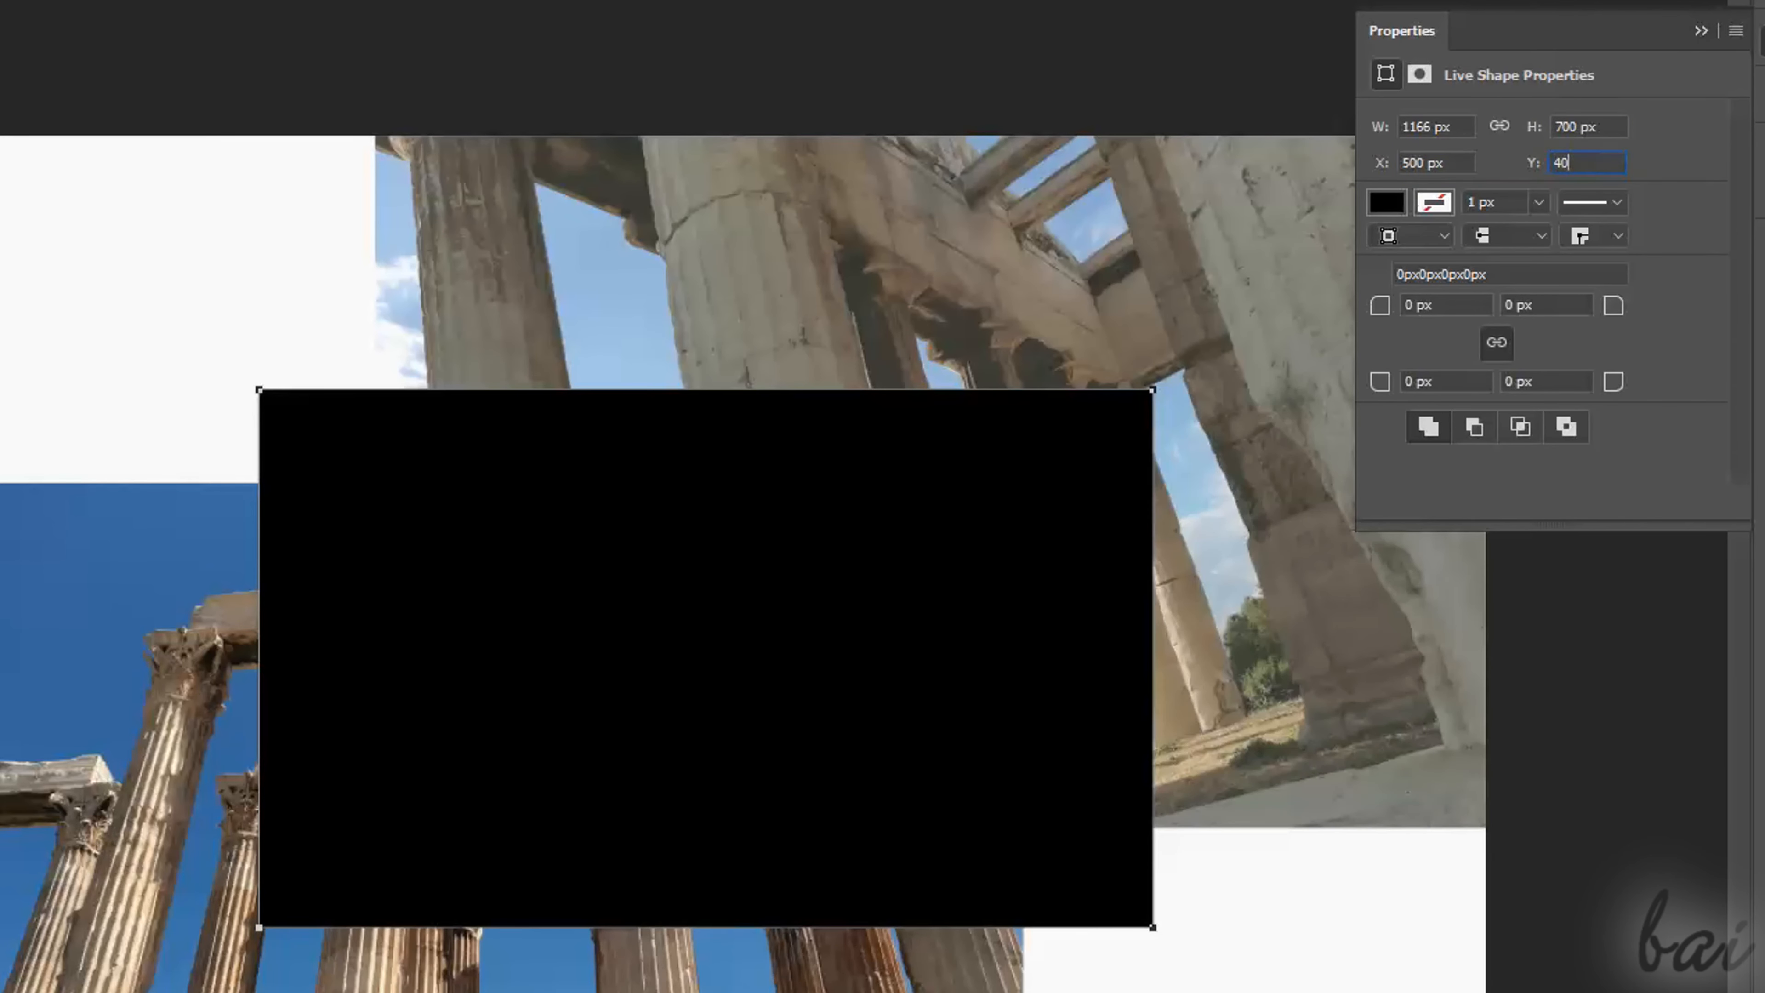
text(400)
key(Return)
text(500)
drag(1609, 164, 1470, 176)
key(Return)
text(300)
key(Return)
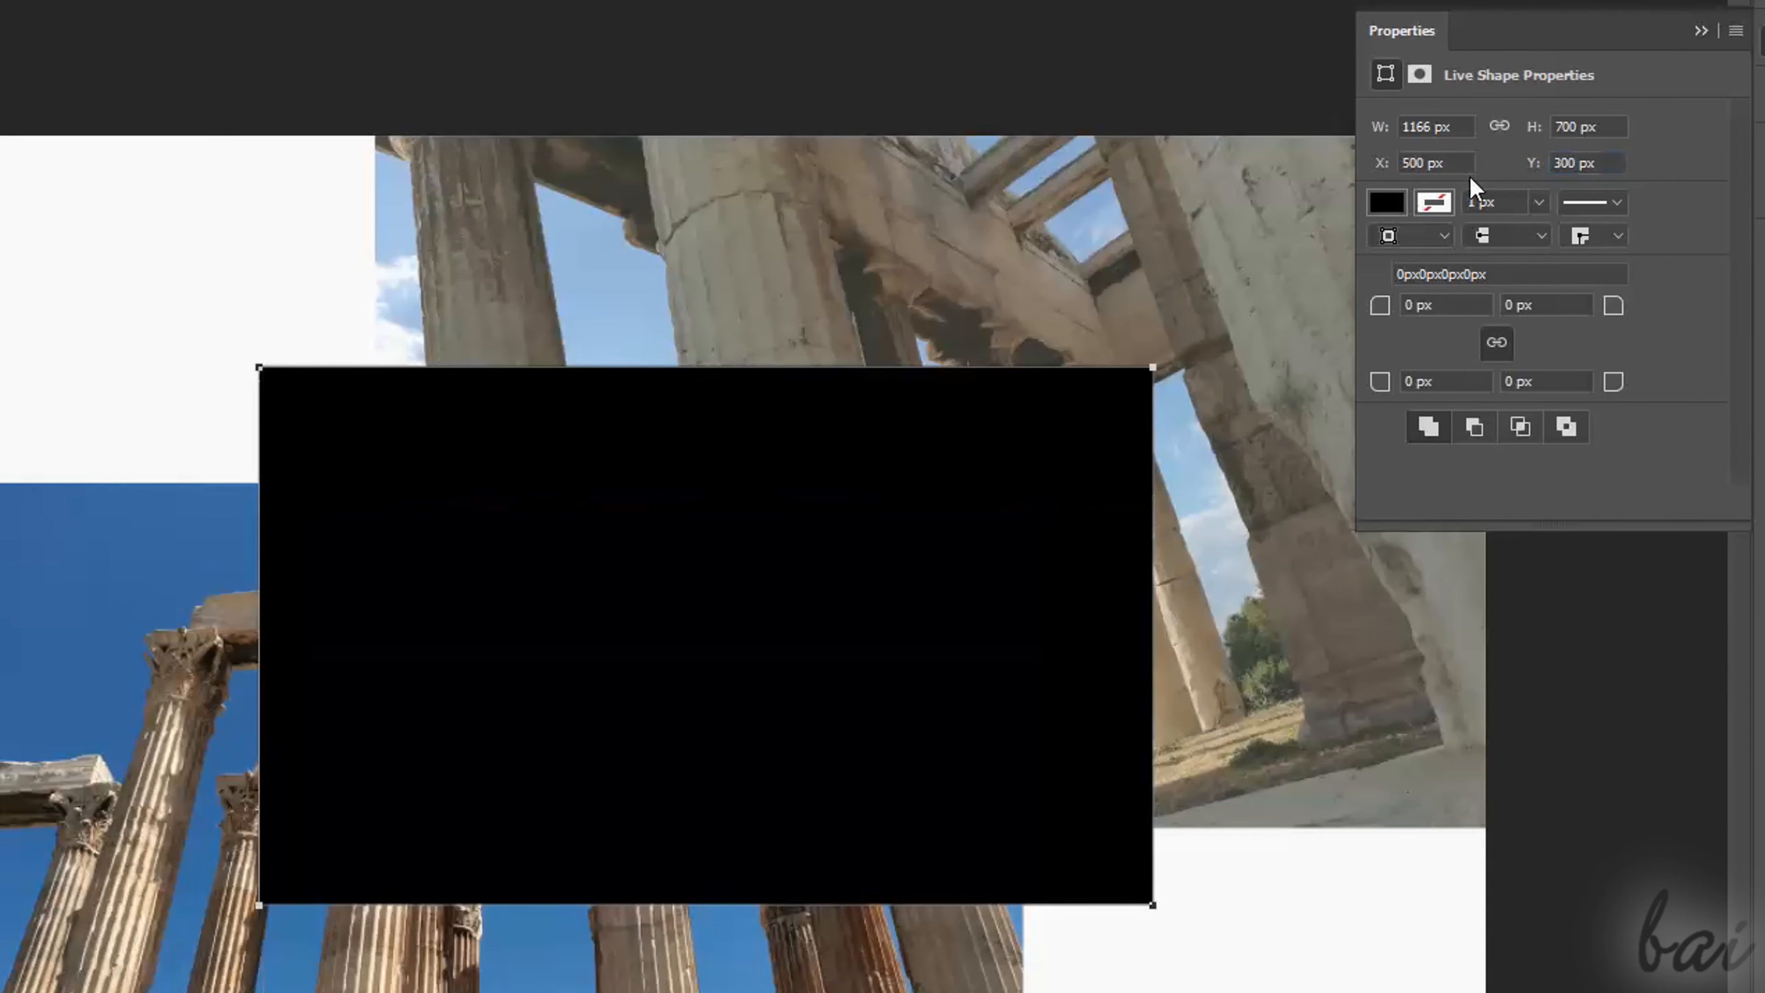
Change the rectangle's fill colour to orange-red after trying the red and green swatches.
click(1385, 203)
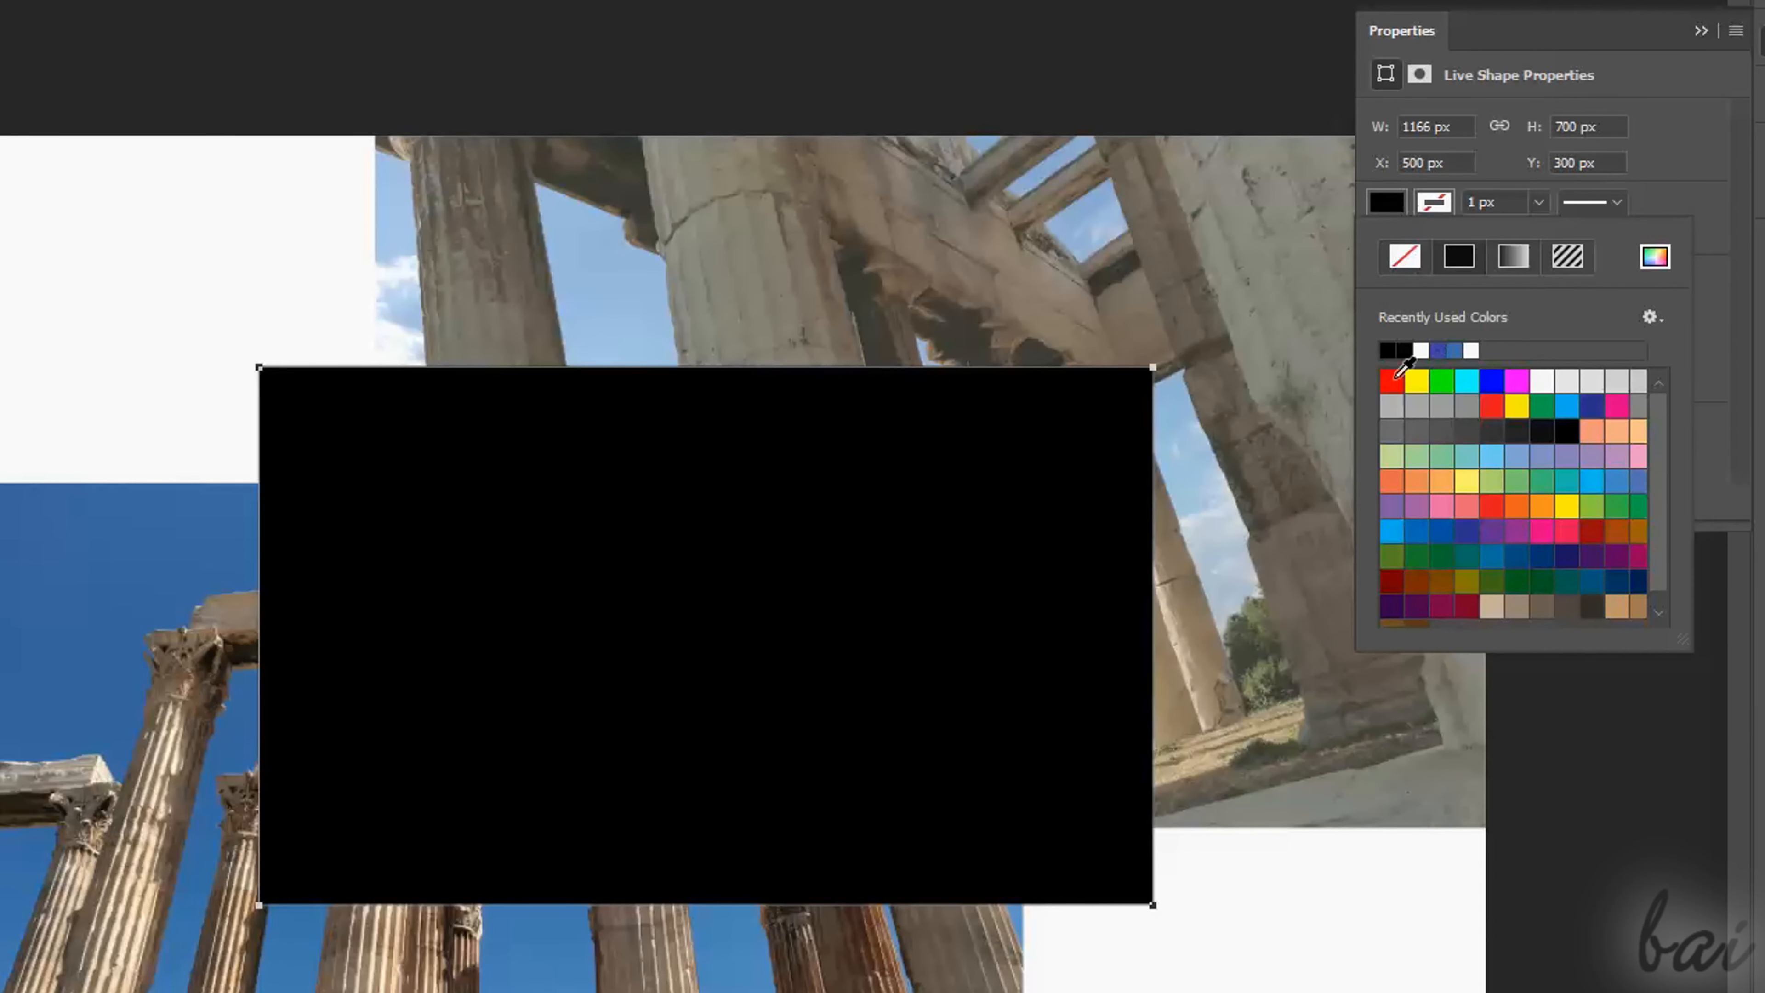
click(1392, 380)
click(1442, 380)
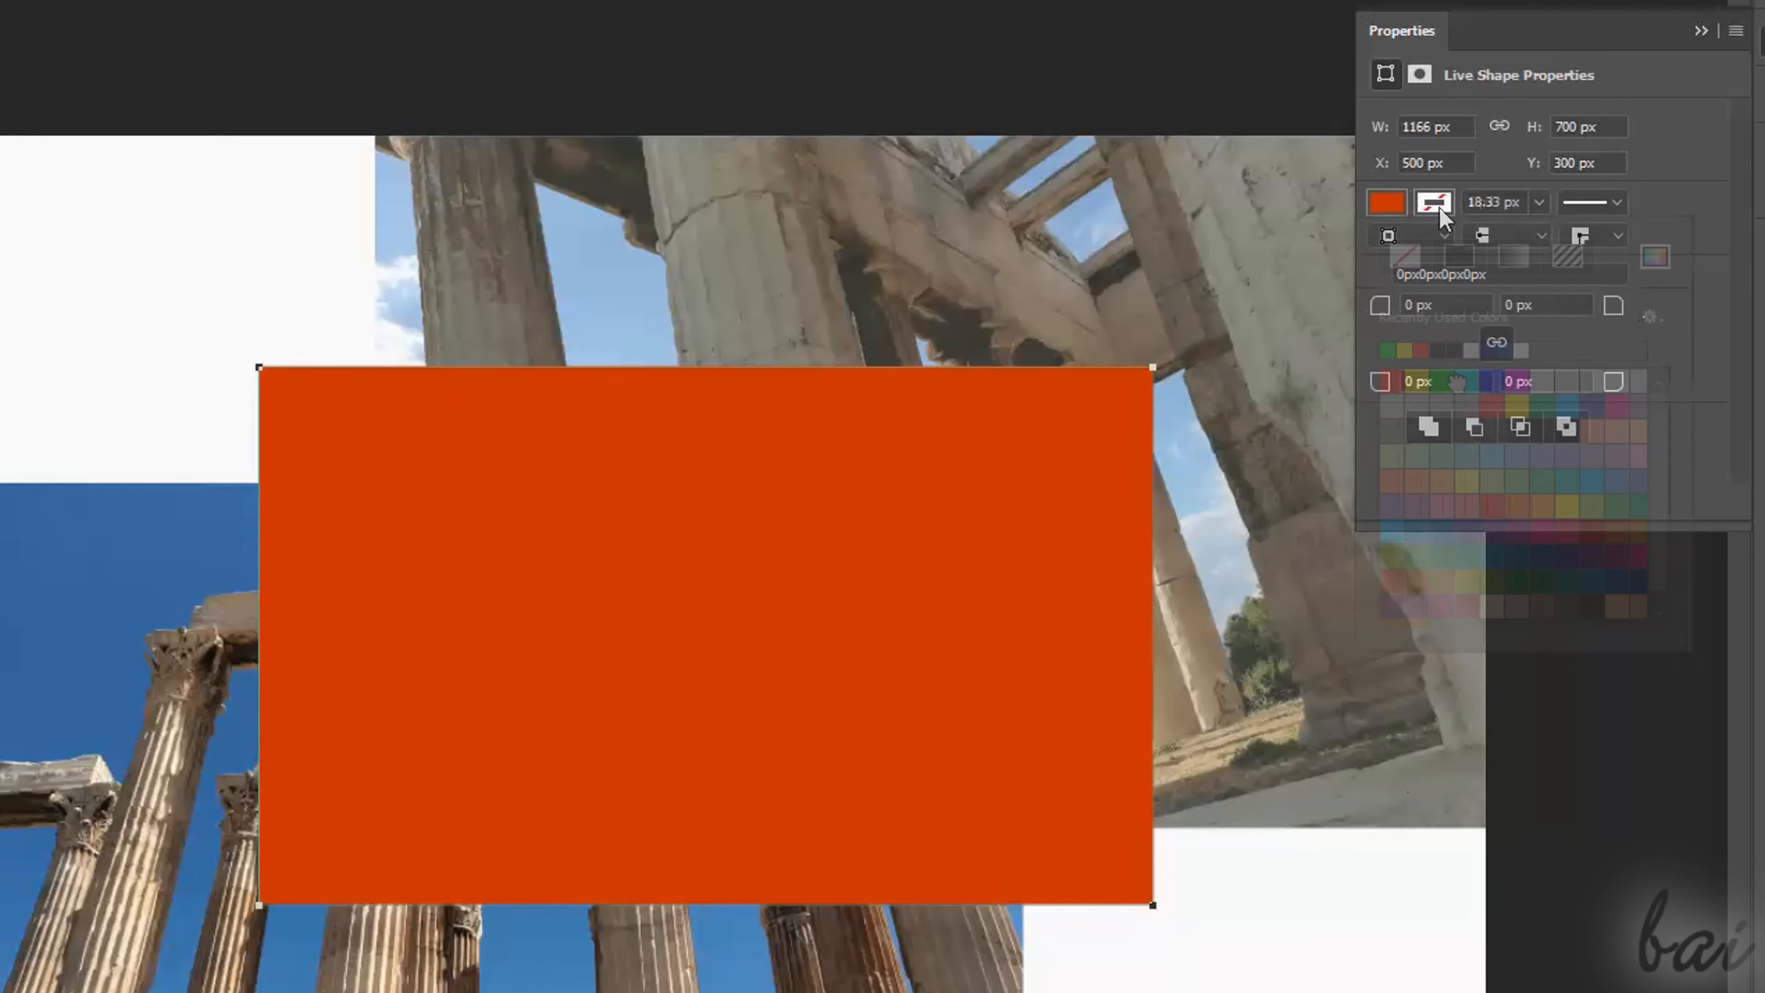
Give the rectangle a red fill and a yellow stroke 21.06 px wide.
click(1388, 350)
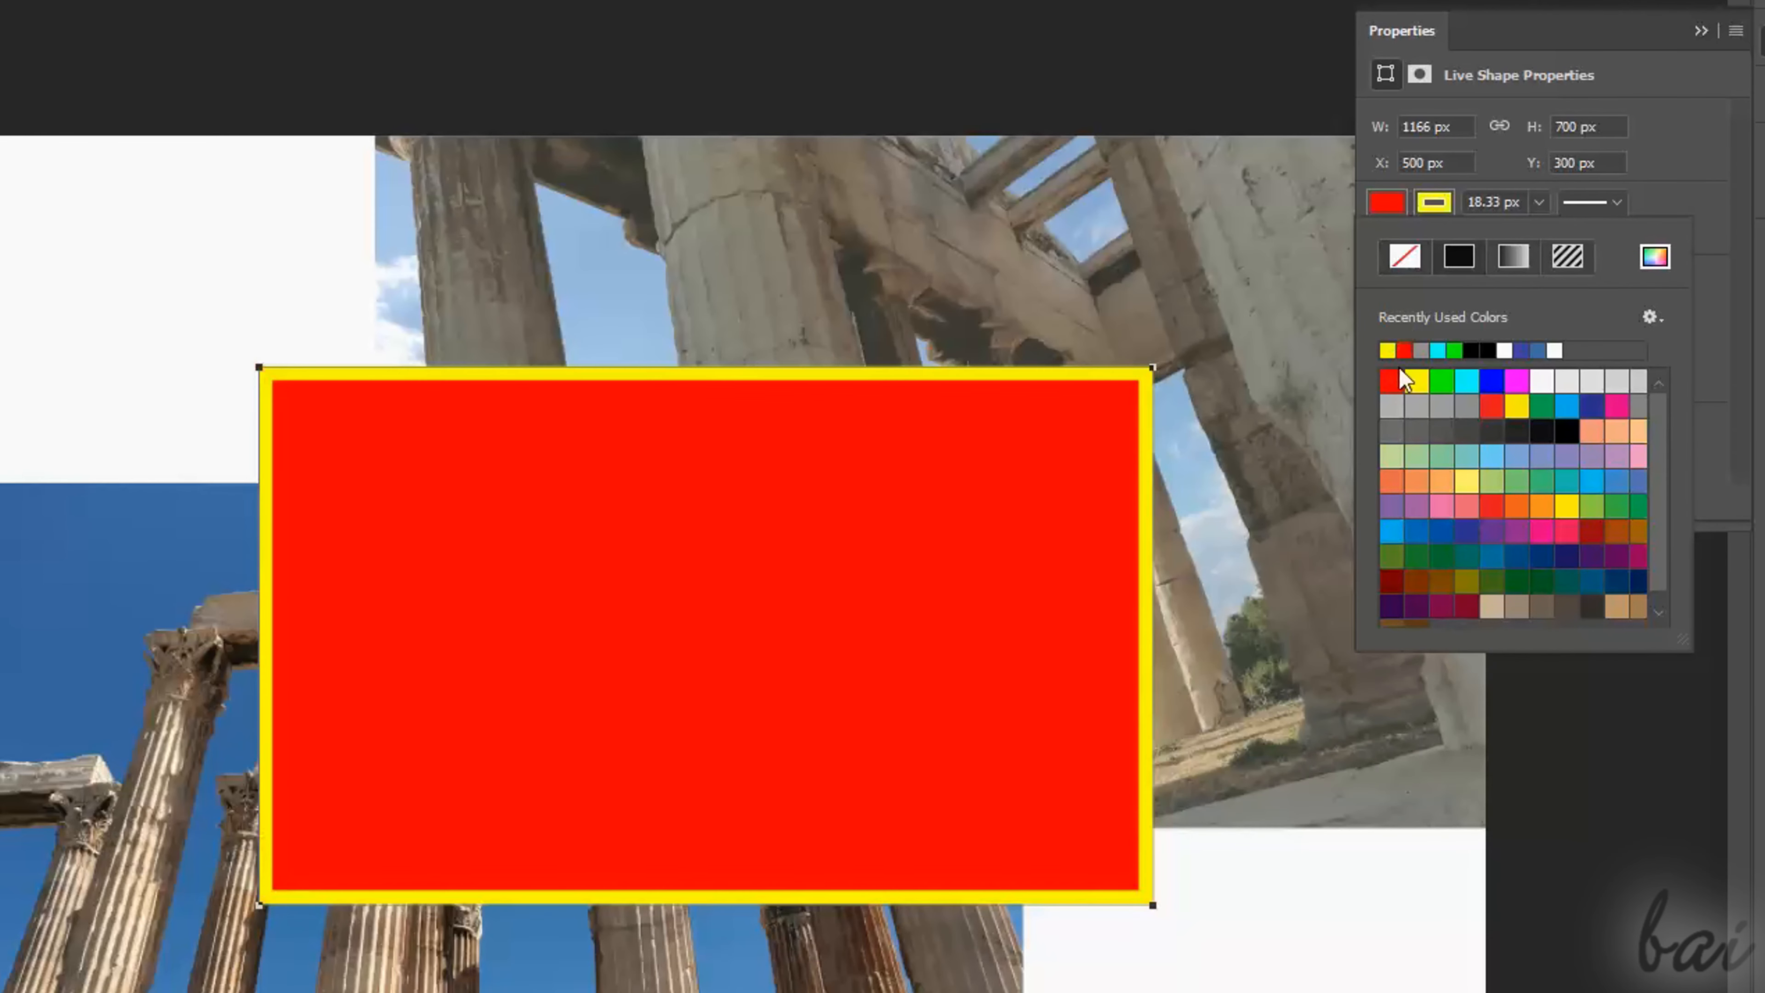
click(1443, 351)
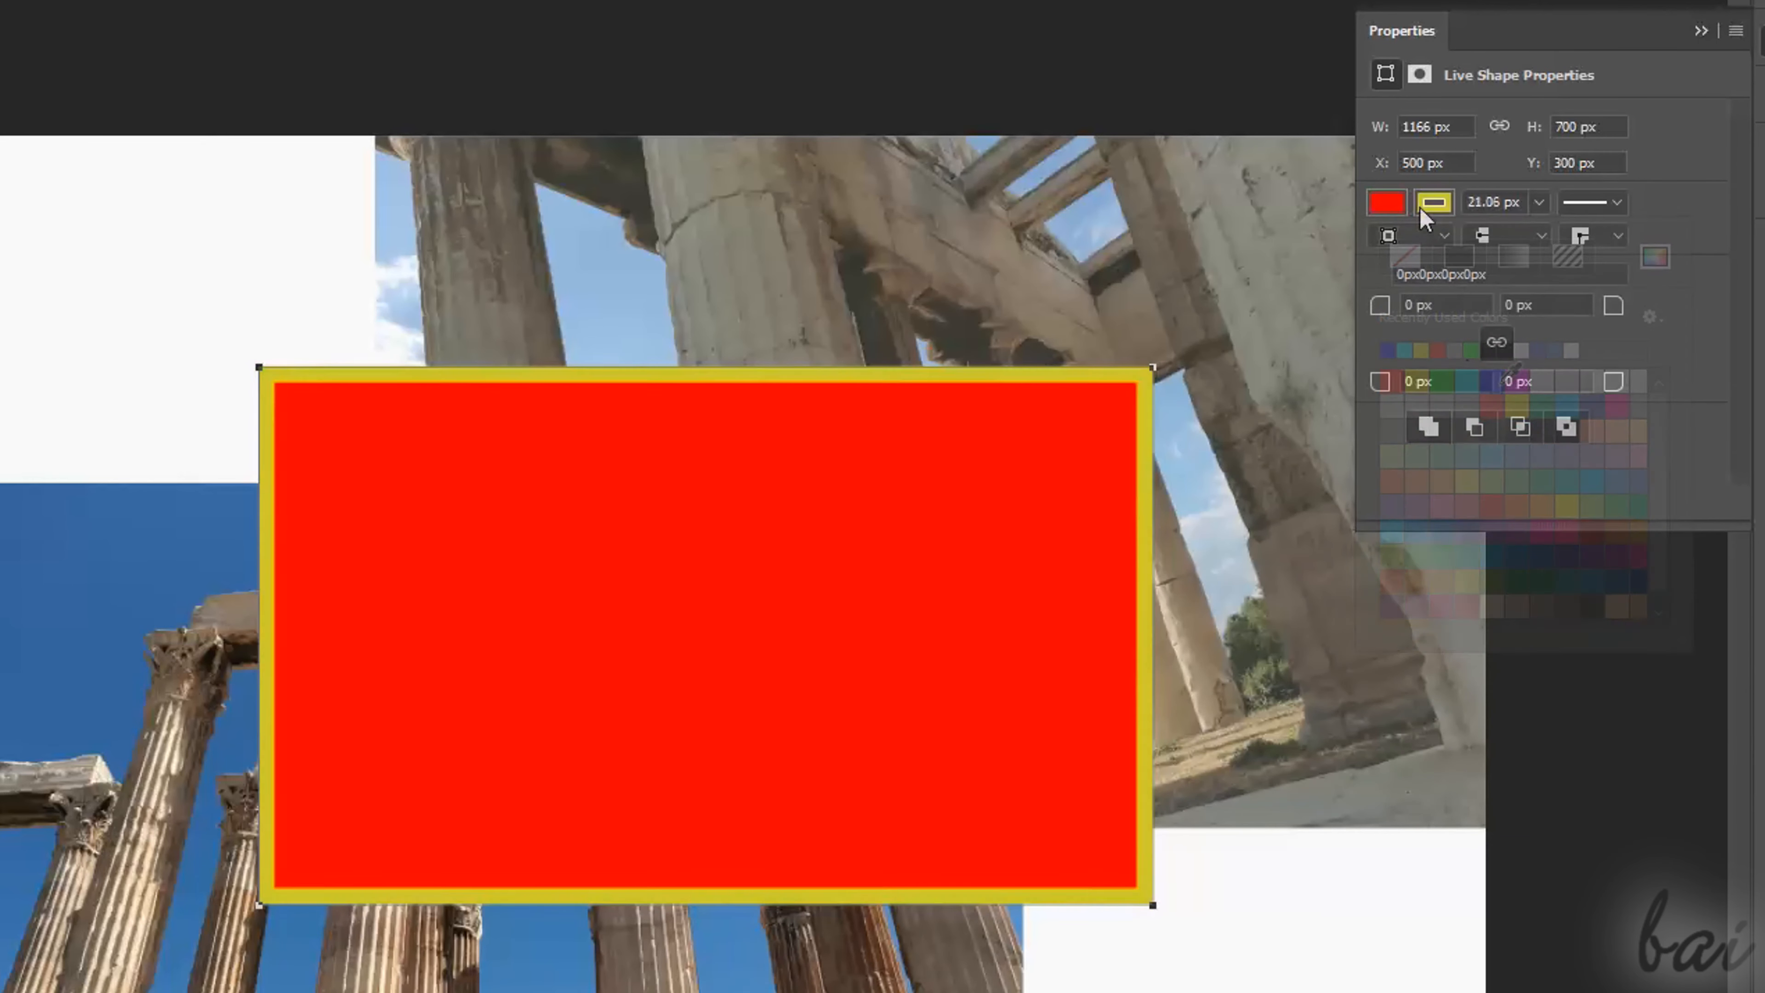
Try a blue-red-yellow gradient, a pattern, black and no fill on the rectangle, finishing with a red fill.
click(1388, 202)
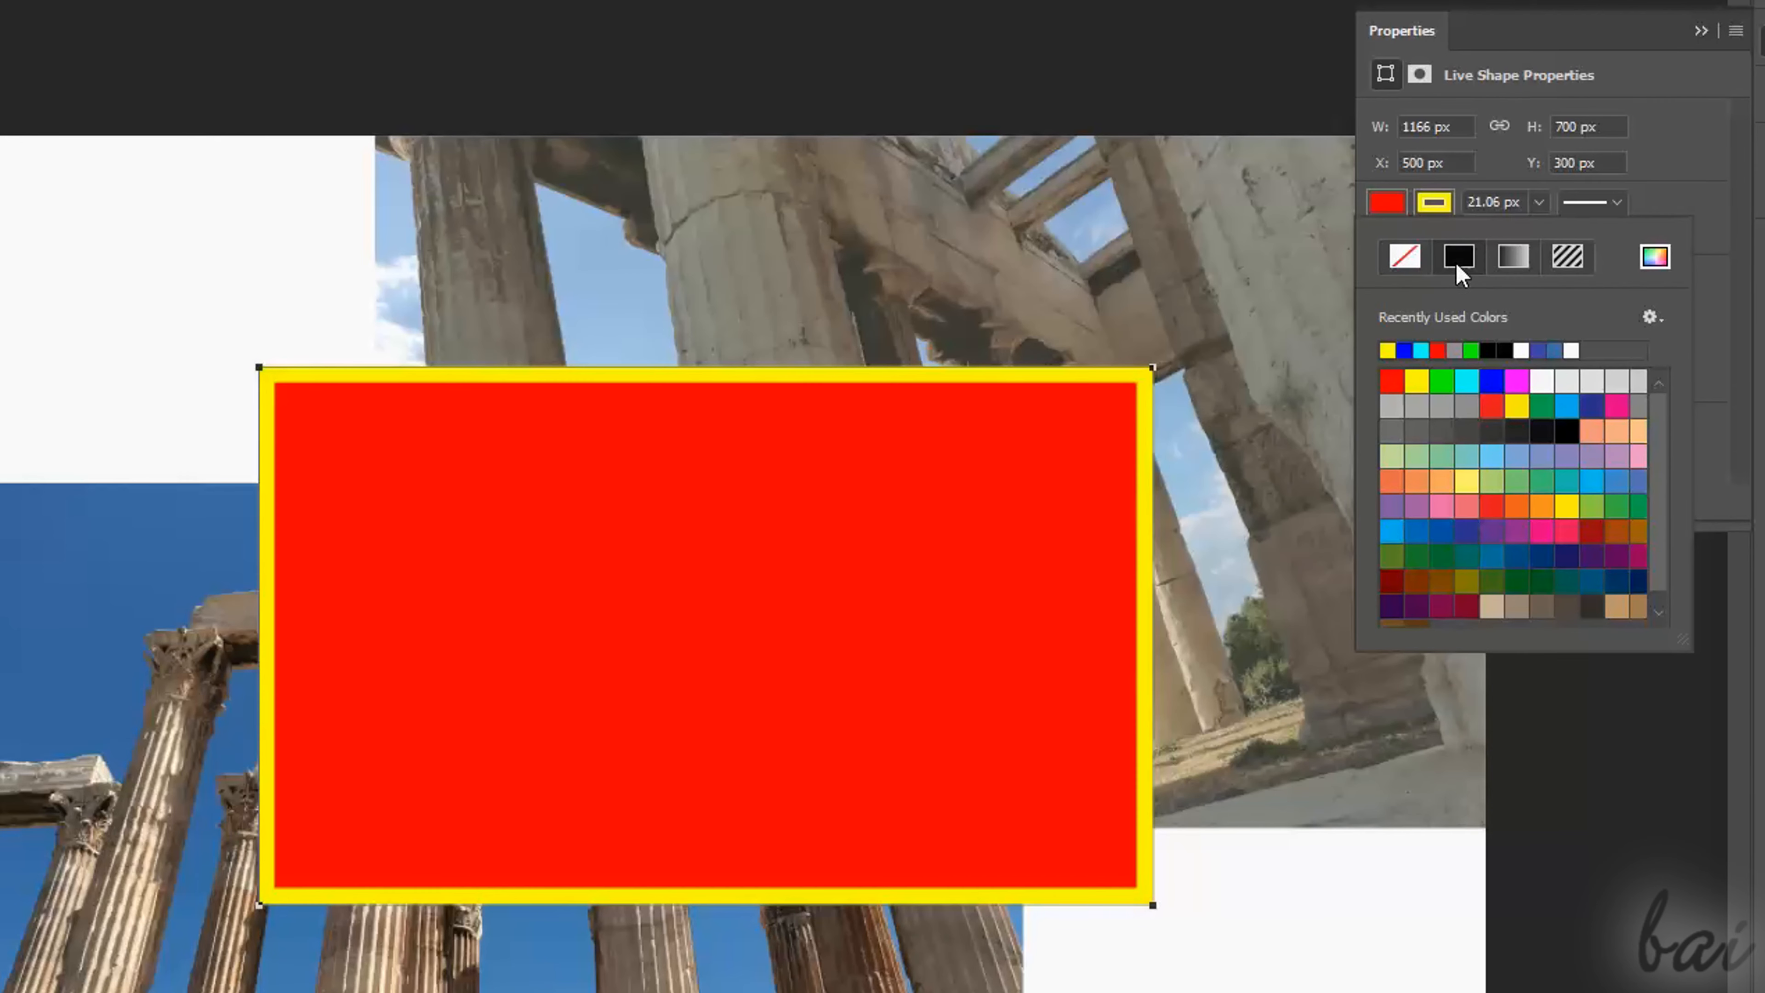
click(1509, 260)
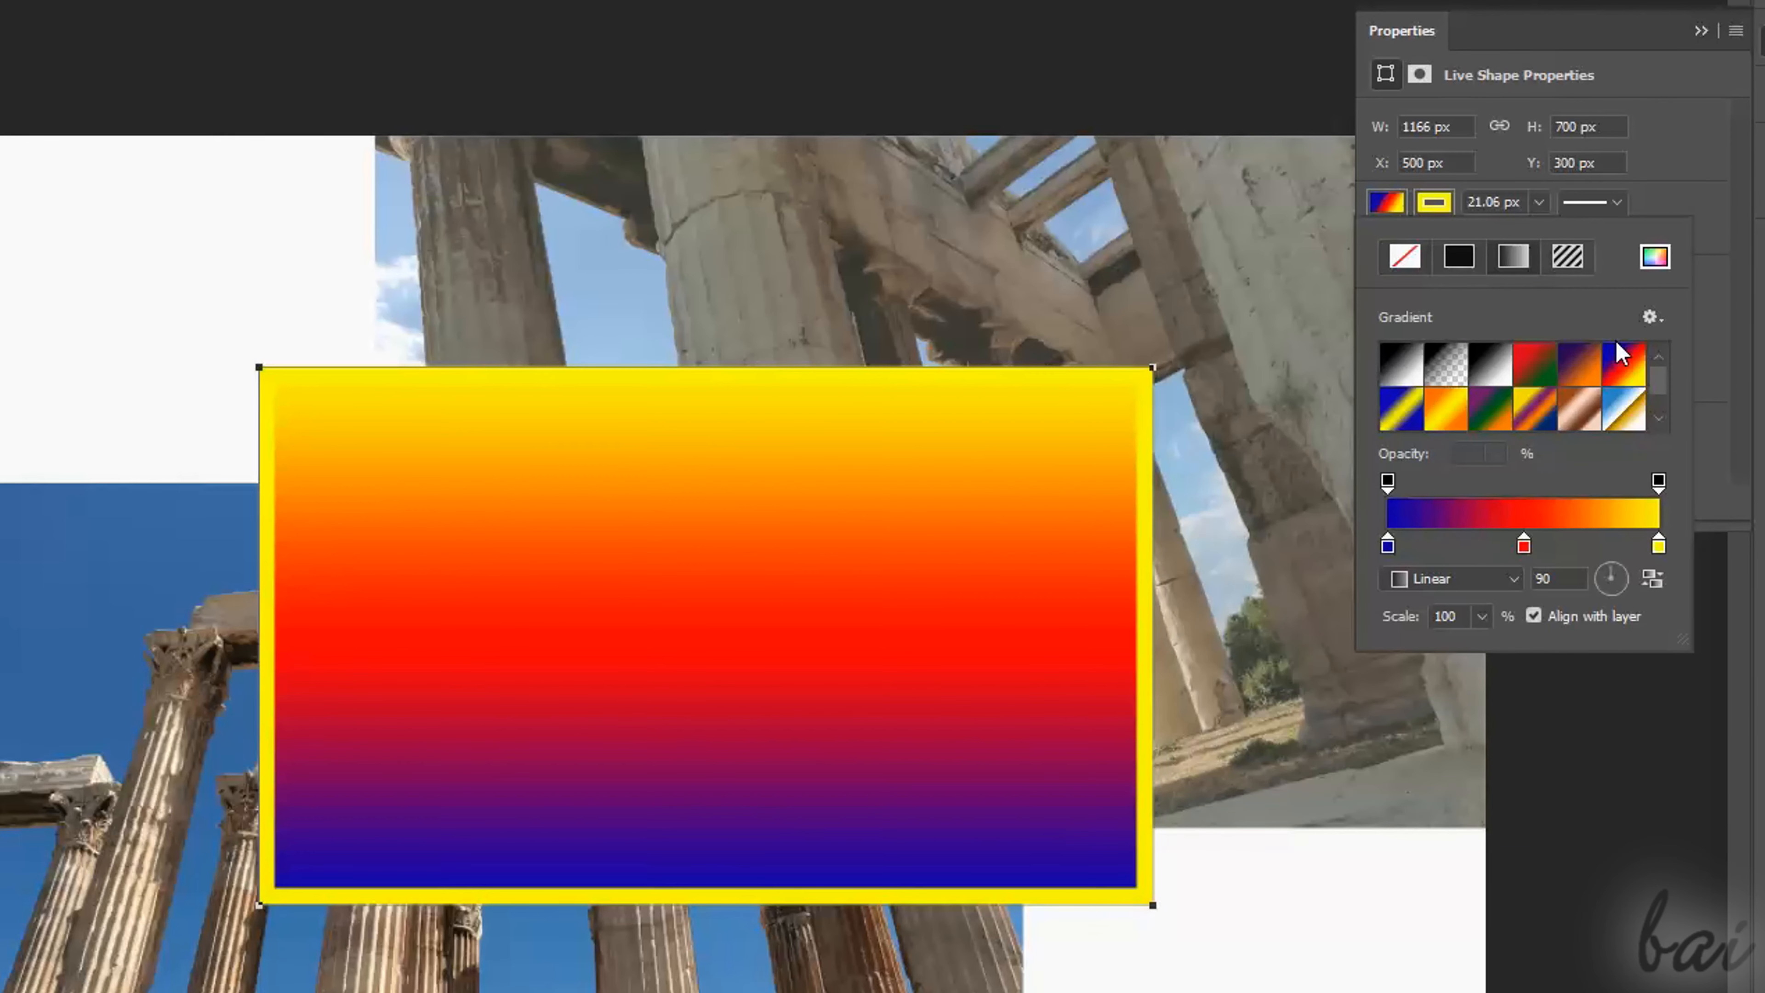
click(1558, 261)
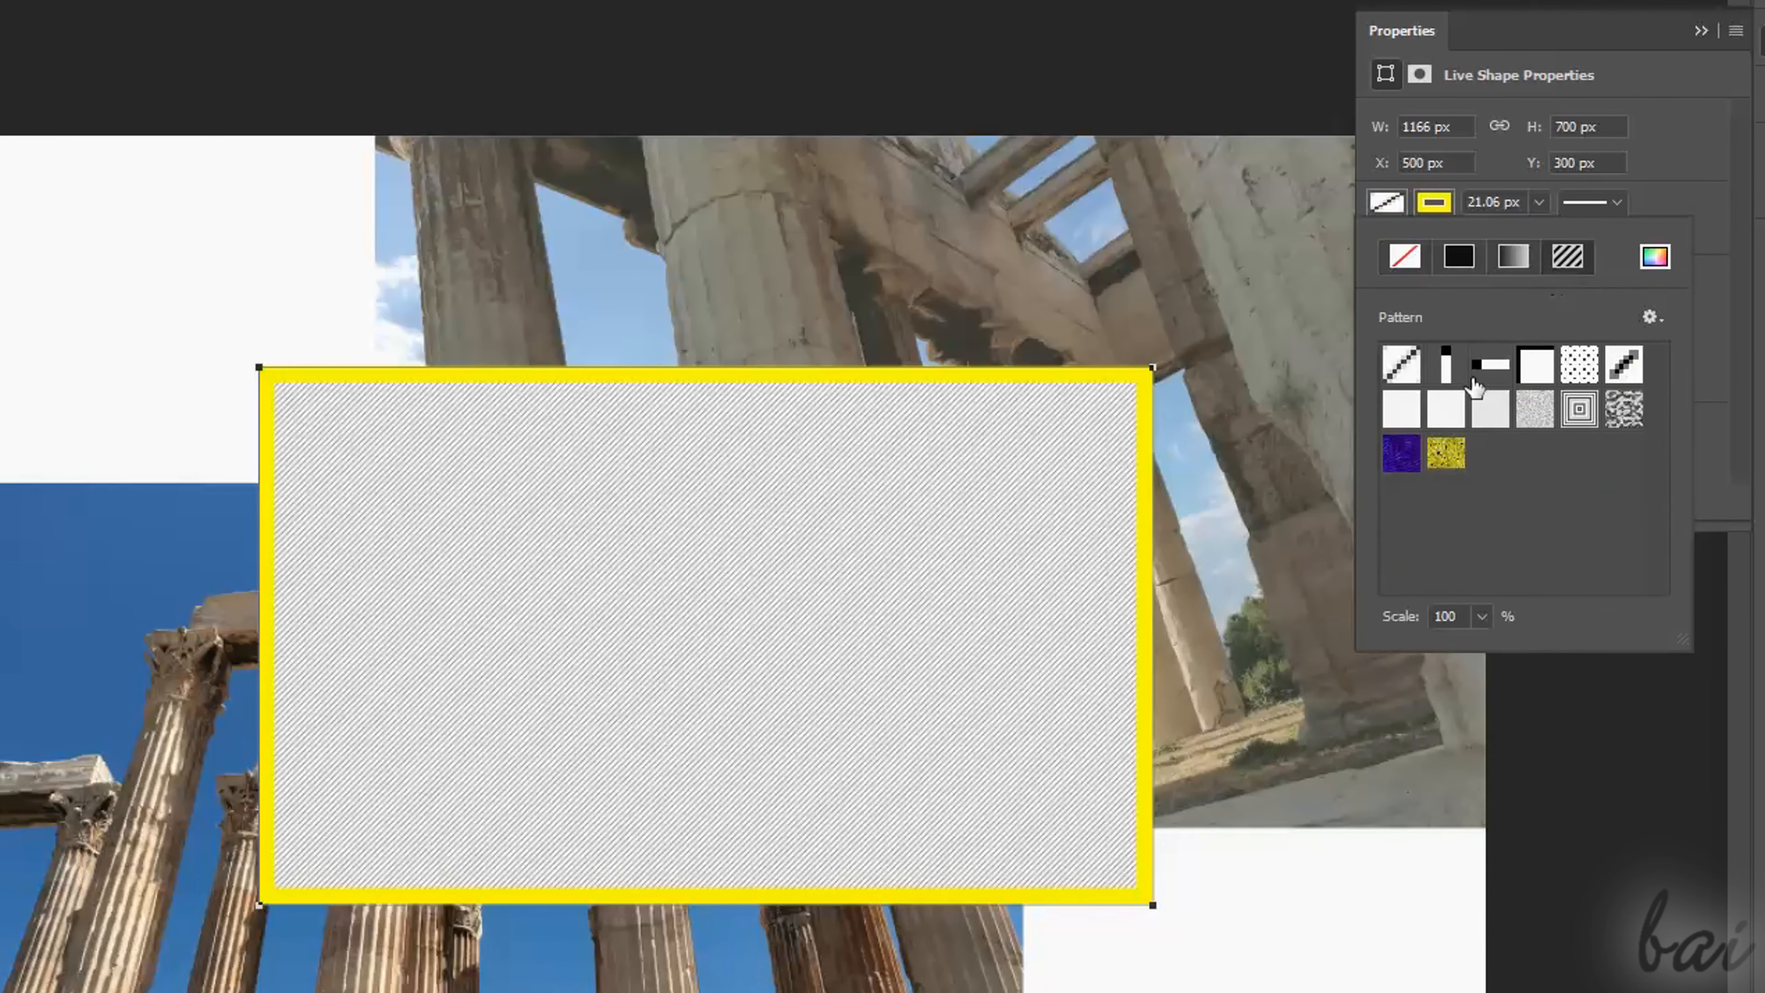
click(1540, 419)
click(1459, 256)
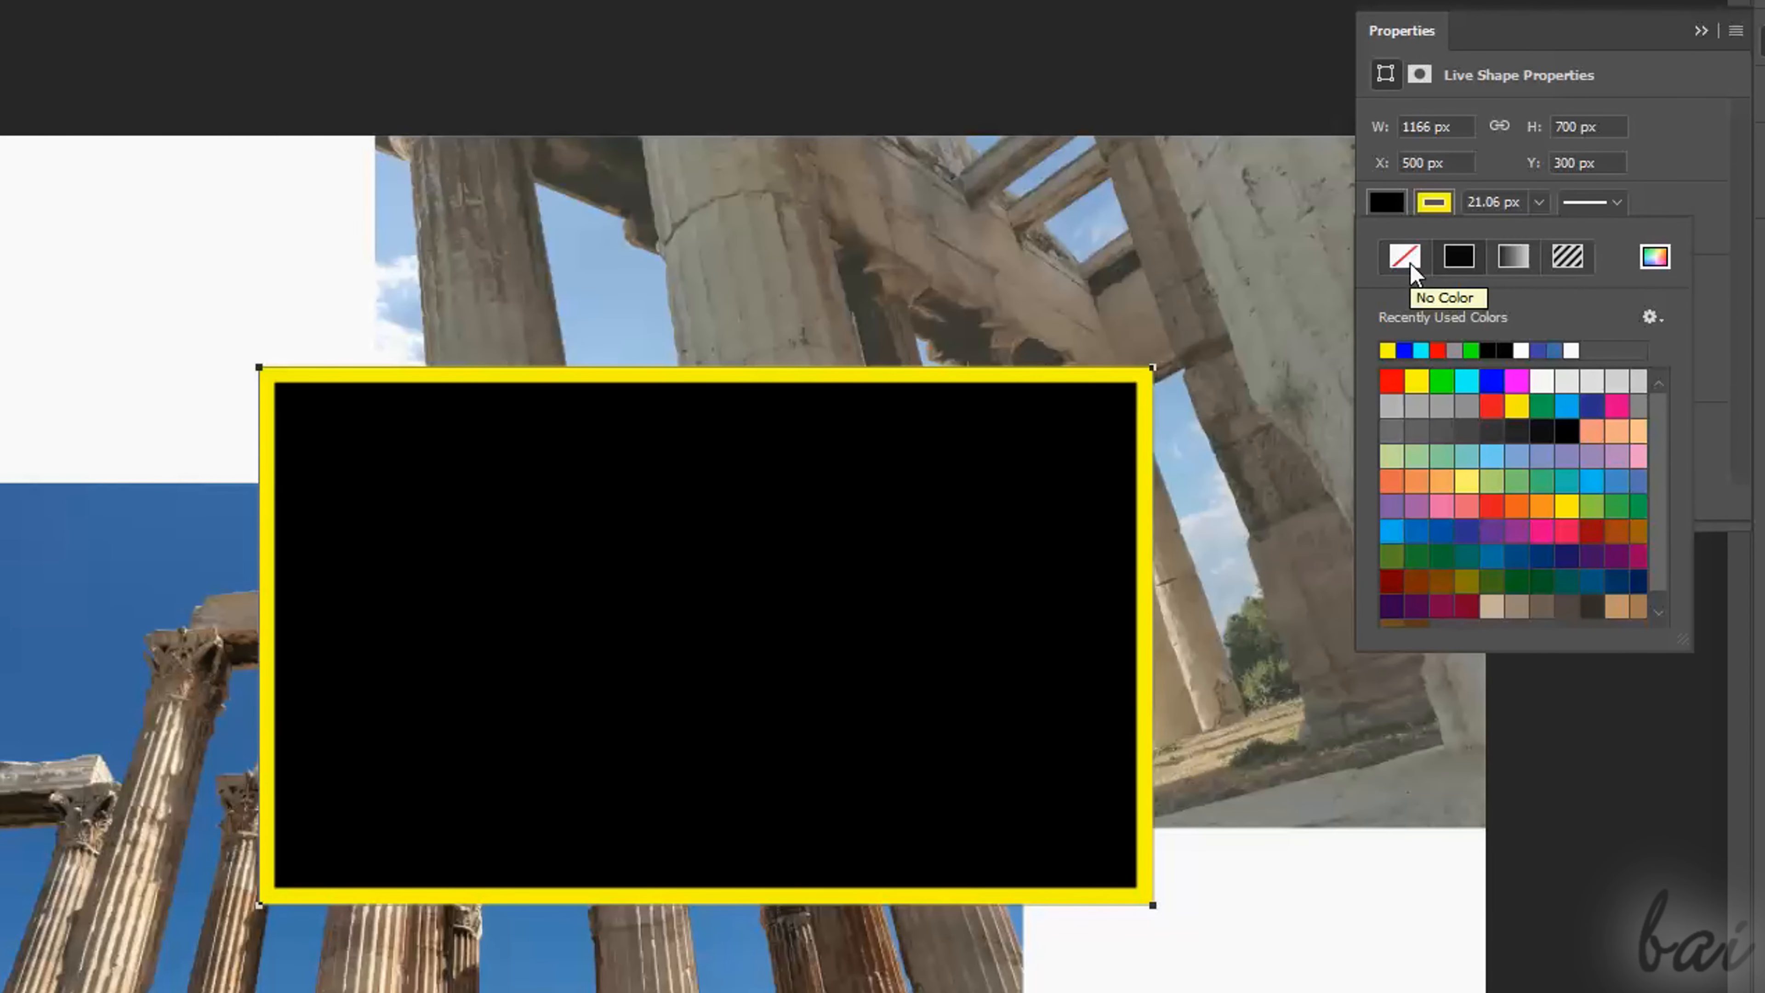
click(1405, 257)
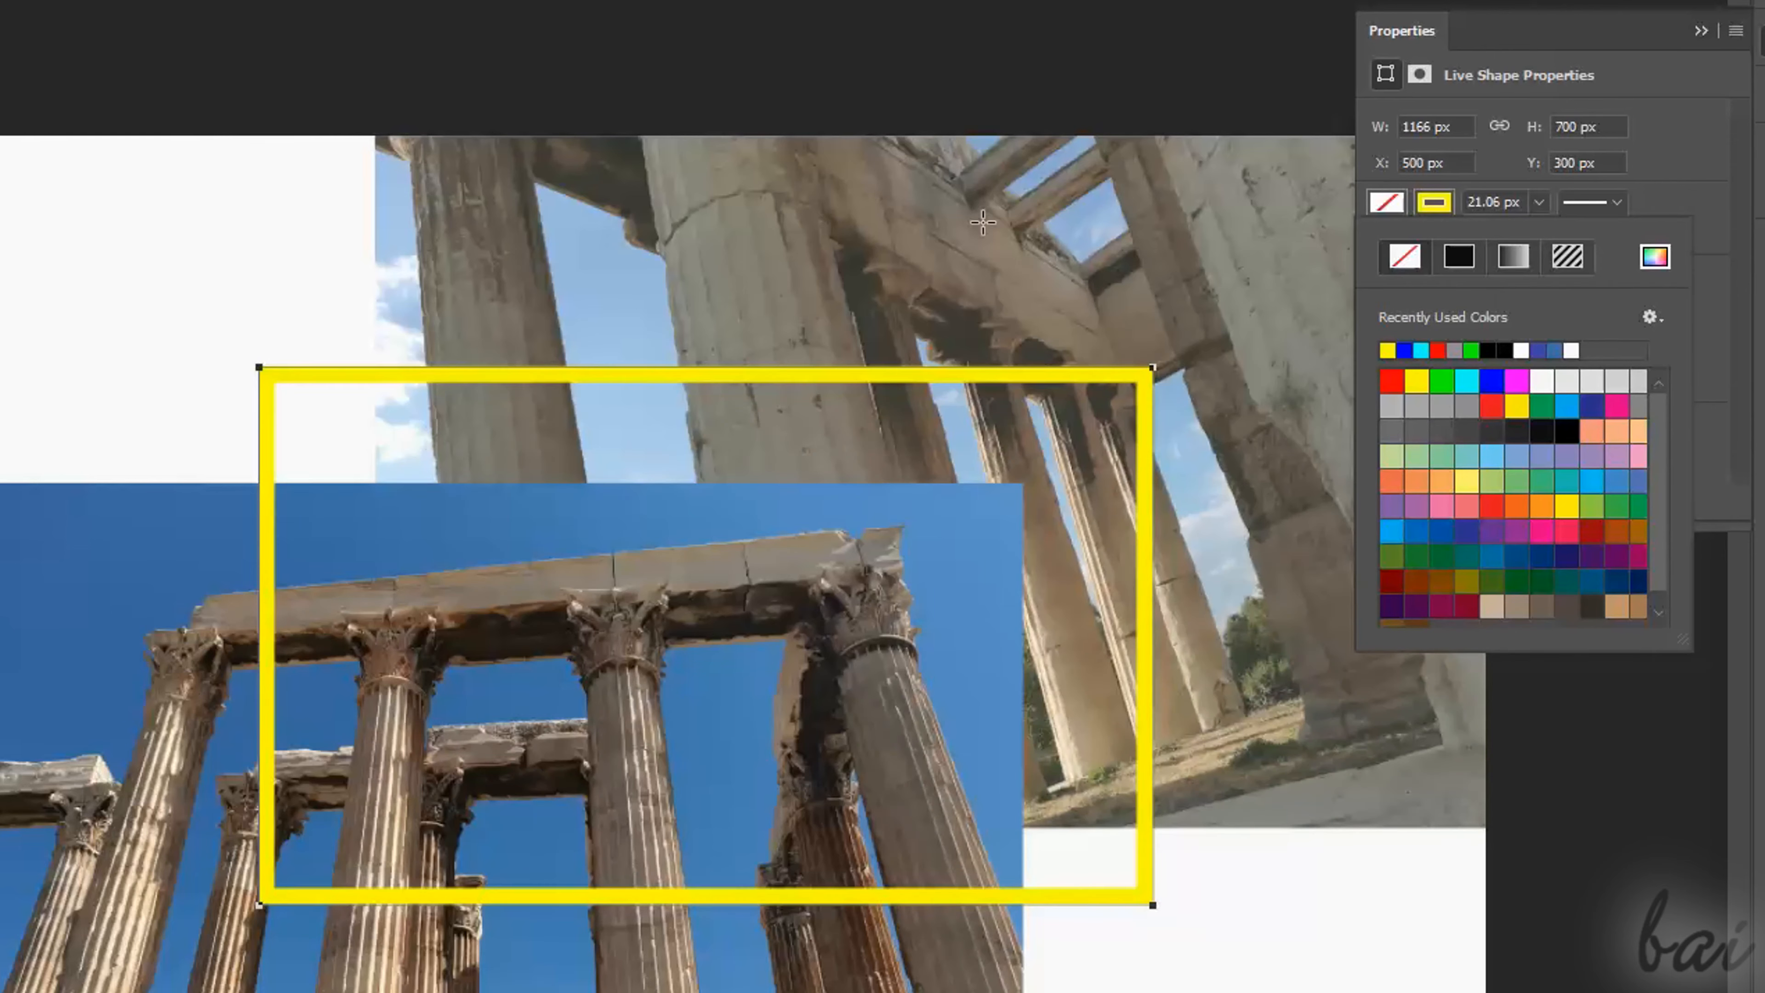
click(1393, 380)
Try the stroke width setting and the dashed and dotted line styles on the rectangle's yellow outline.
click(1540, 202)
drag(1546, 239, 1541, 233)
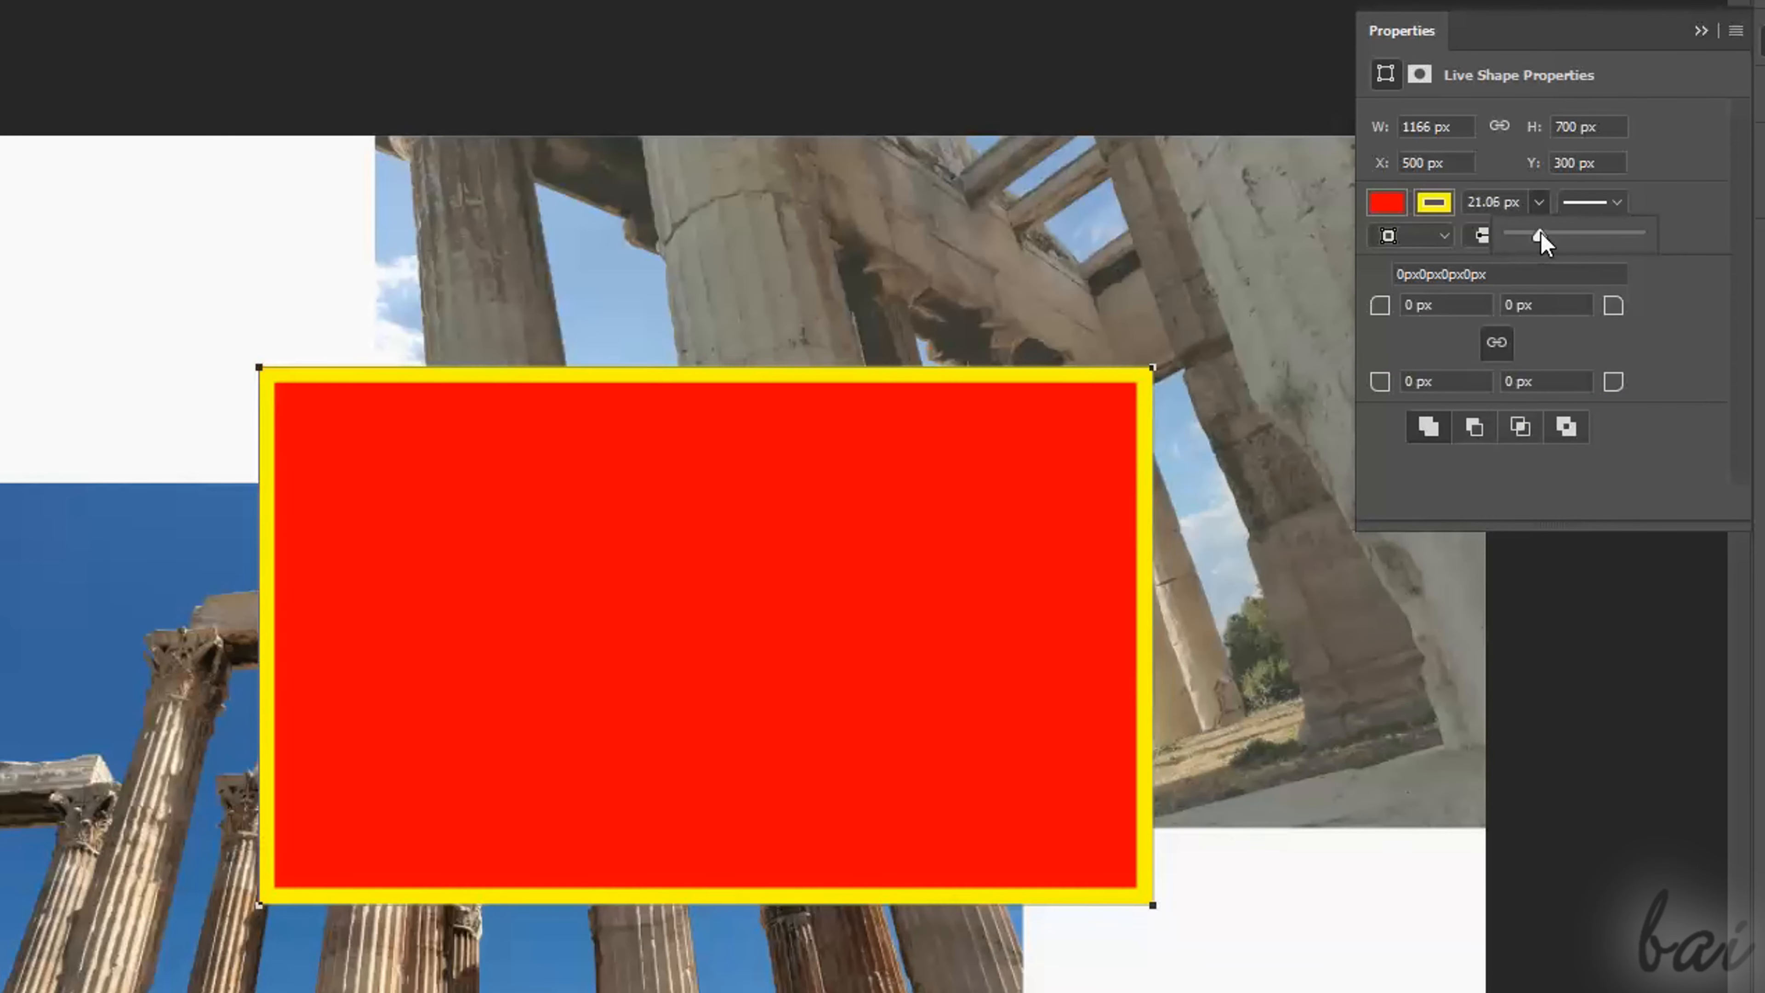
click(1615, 205)
click(1542, 337)
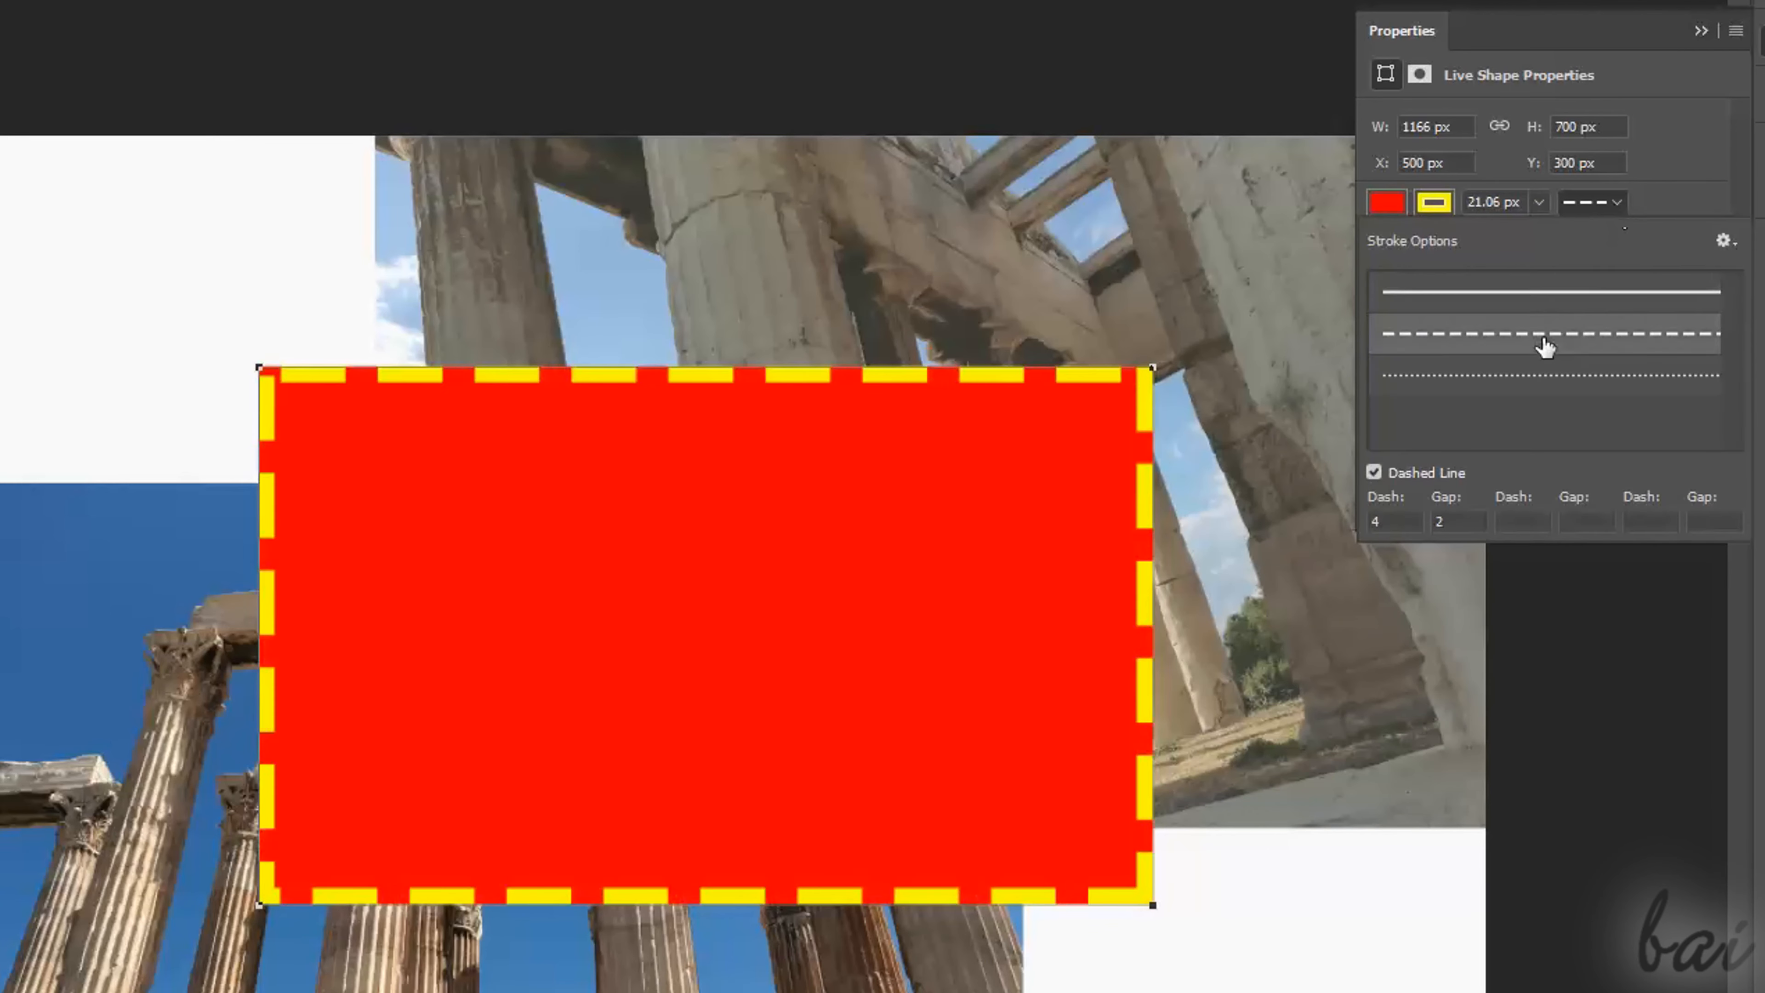
click(1544, 379)
Set the radius of all the rectangle's corners to 30 px.
drag(1436, 306, 1362, 309)
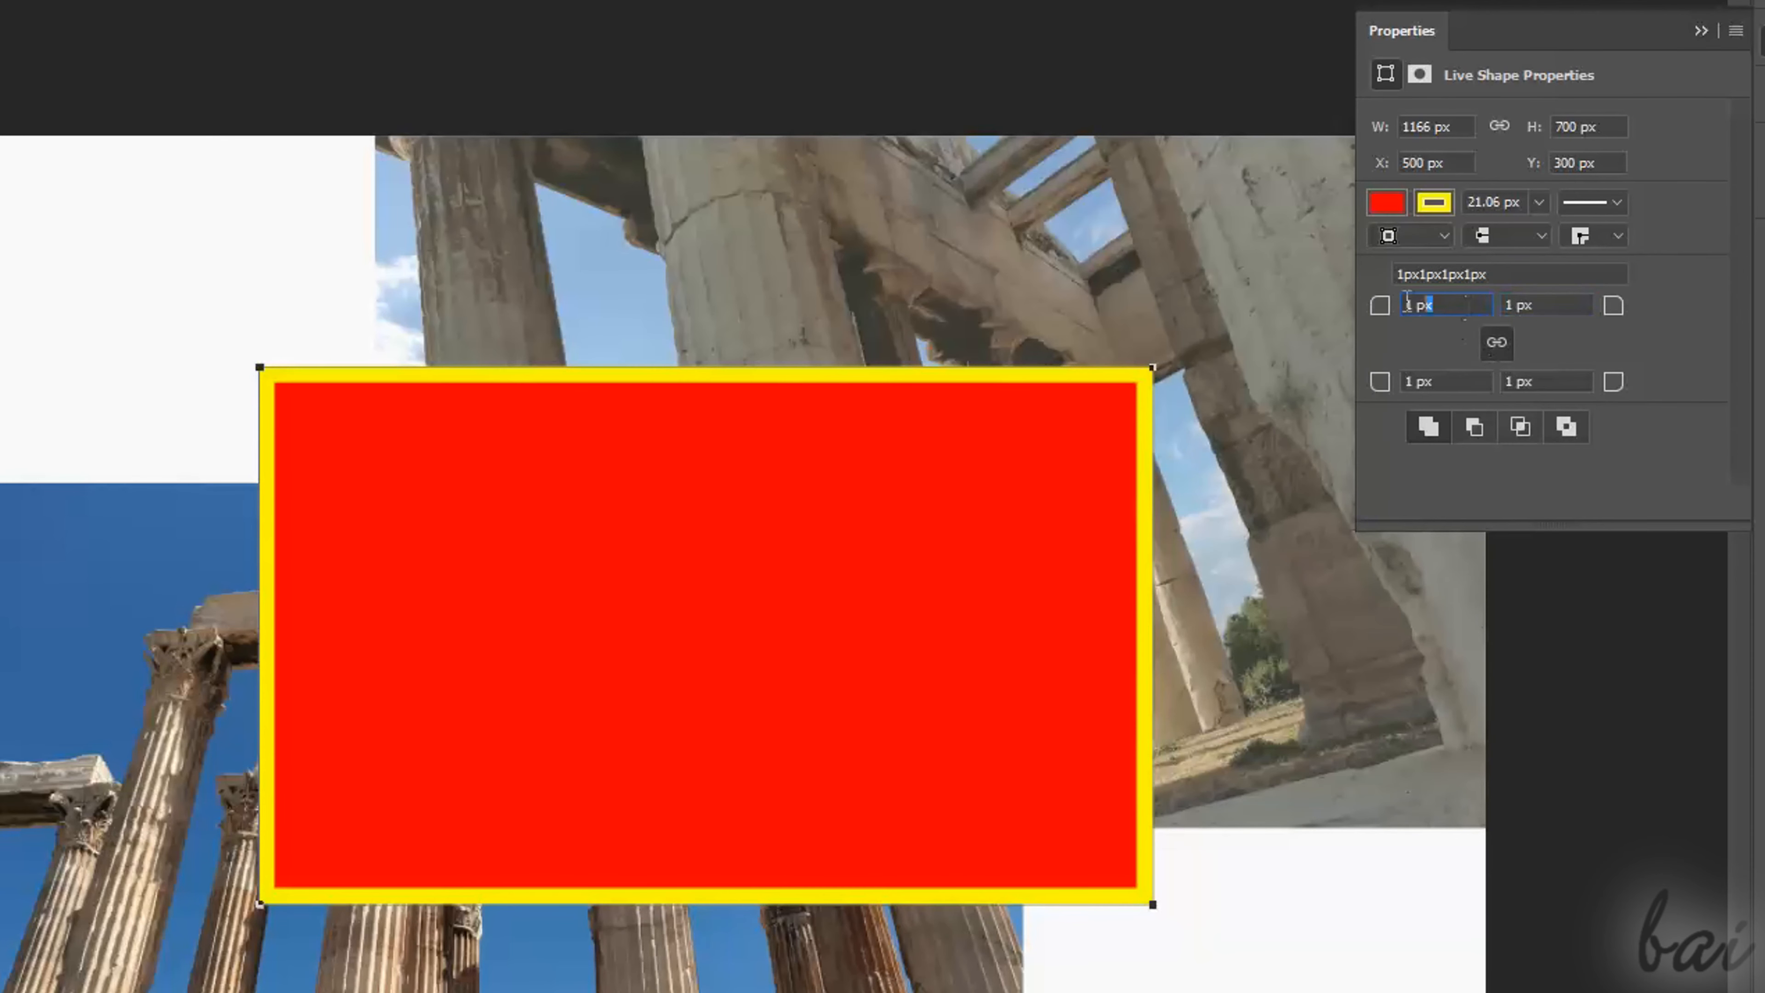
text(30)
key(Return)
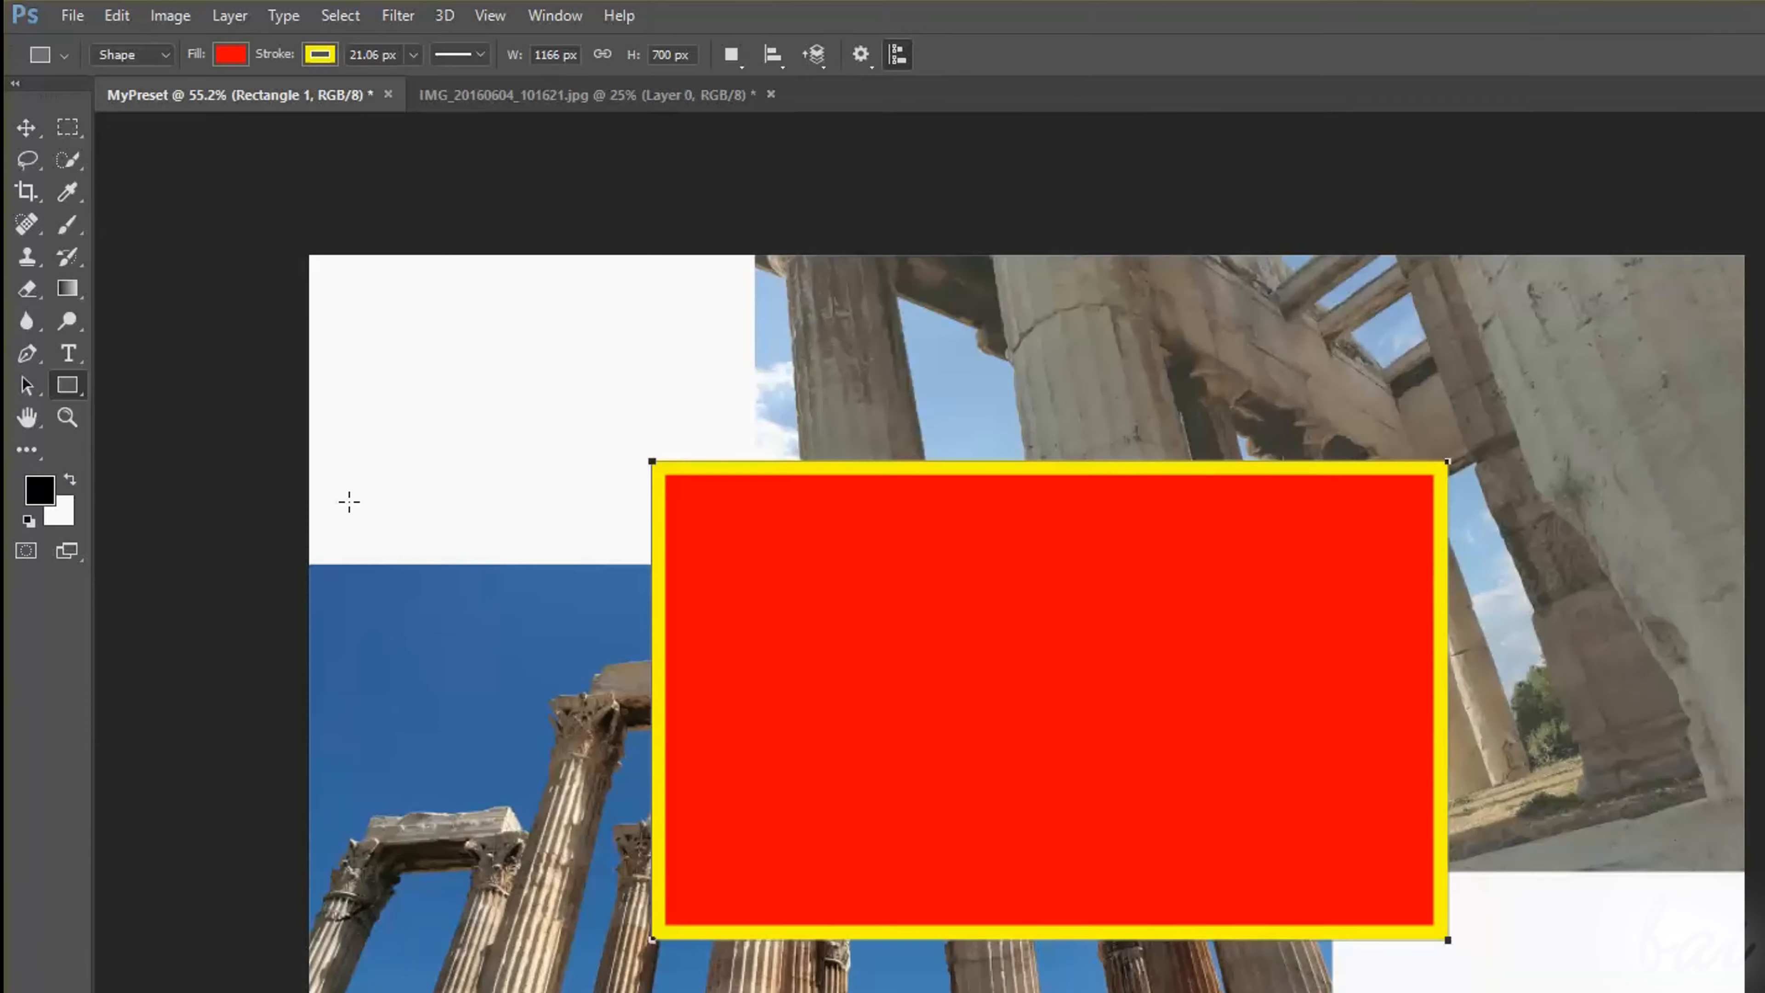
Review the fill and stroke colour options for the rectangle and its place in the layer stack.
click(233, 59)
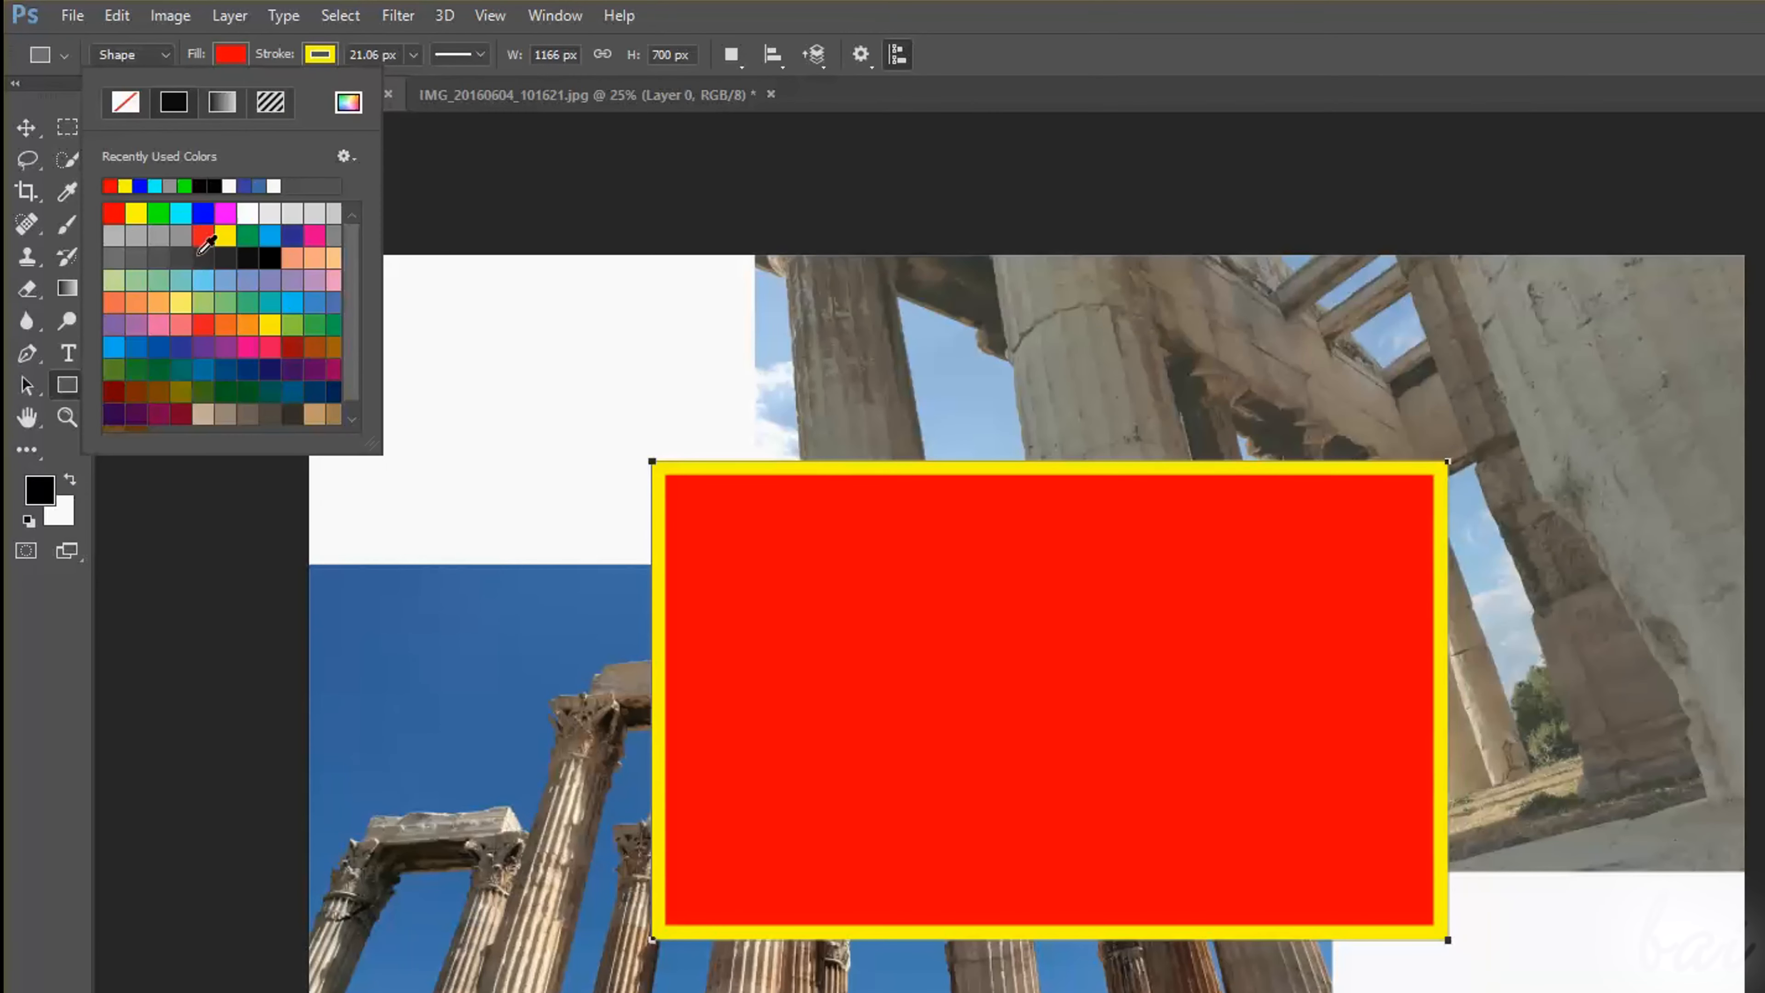
click(234, 47)
click(321, 55)
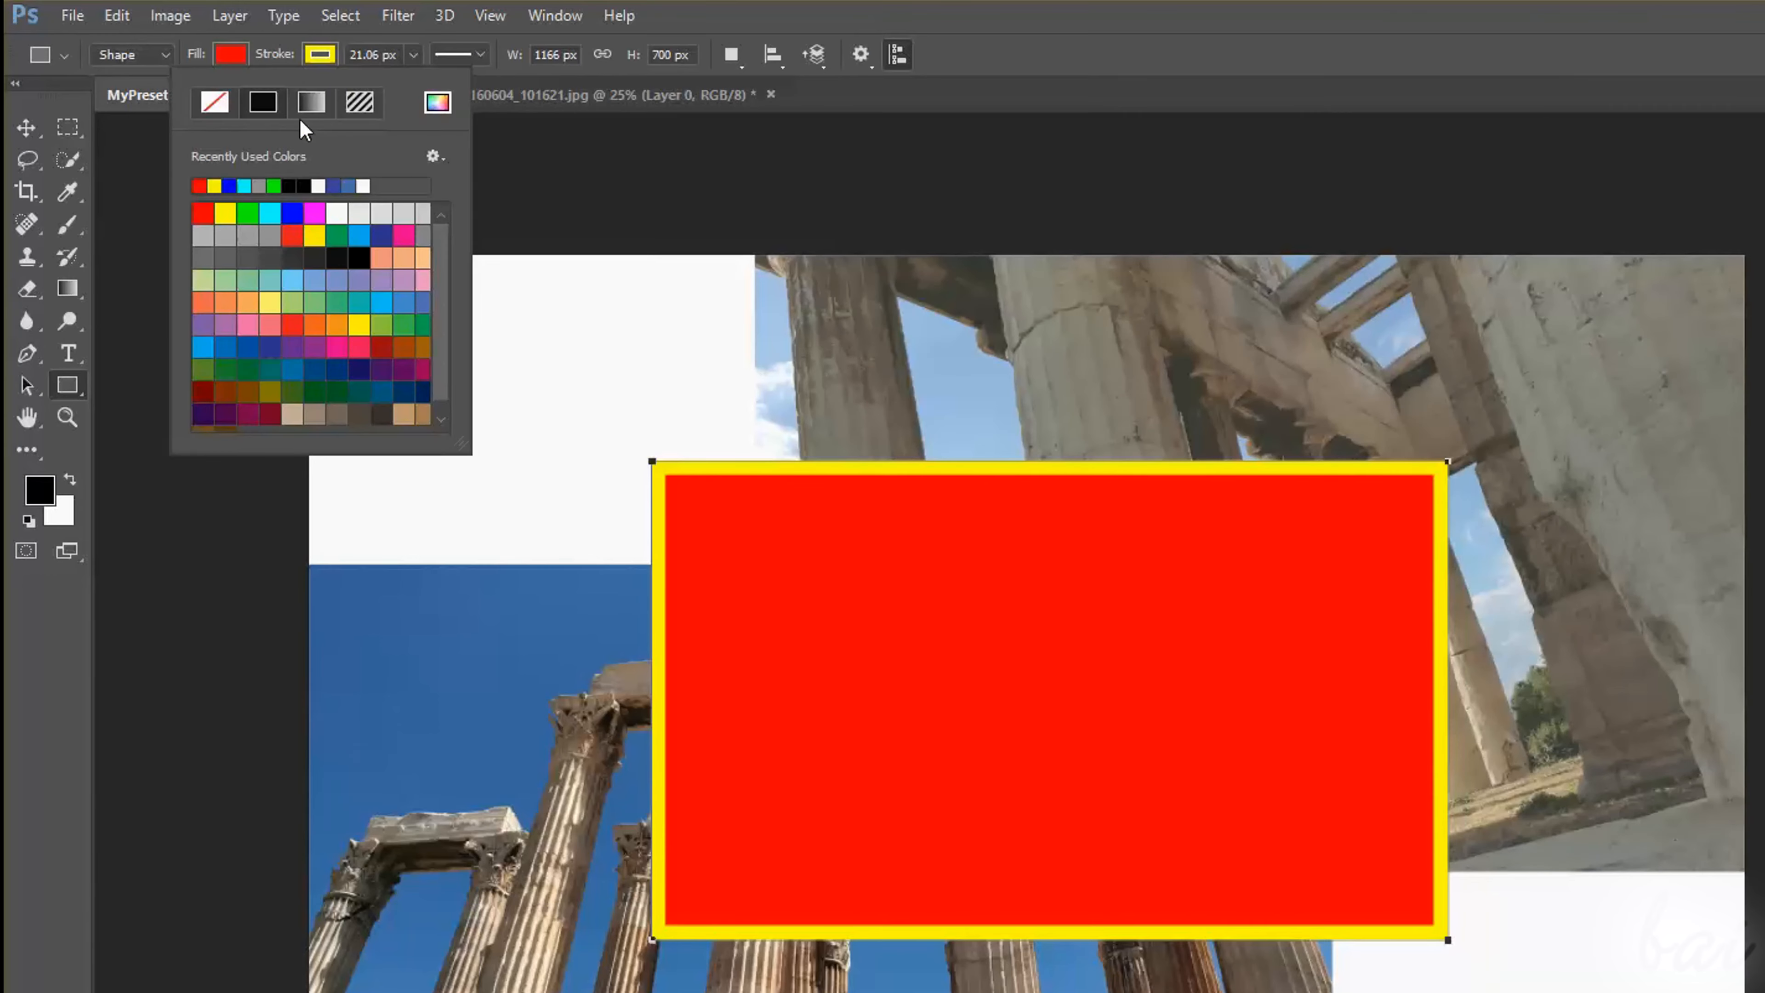
click(318, 58)
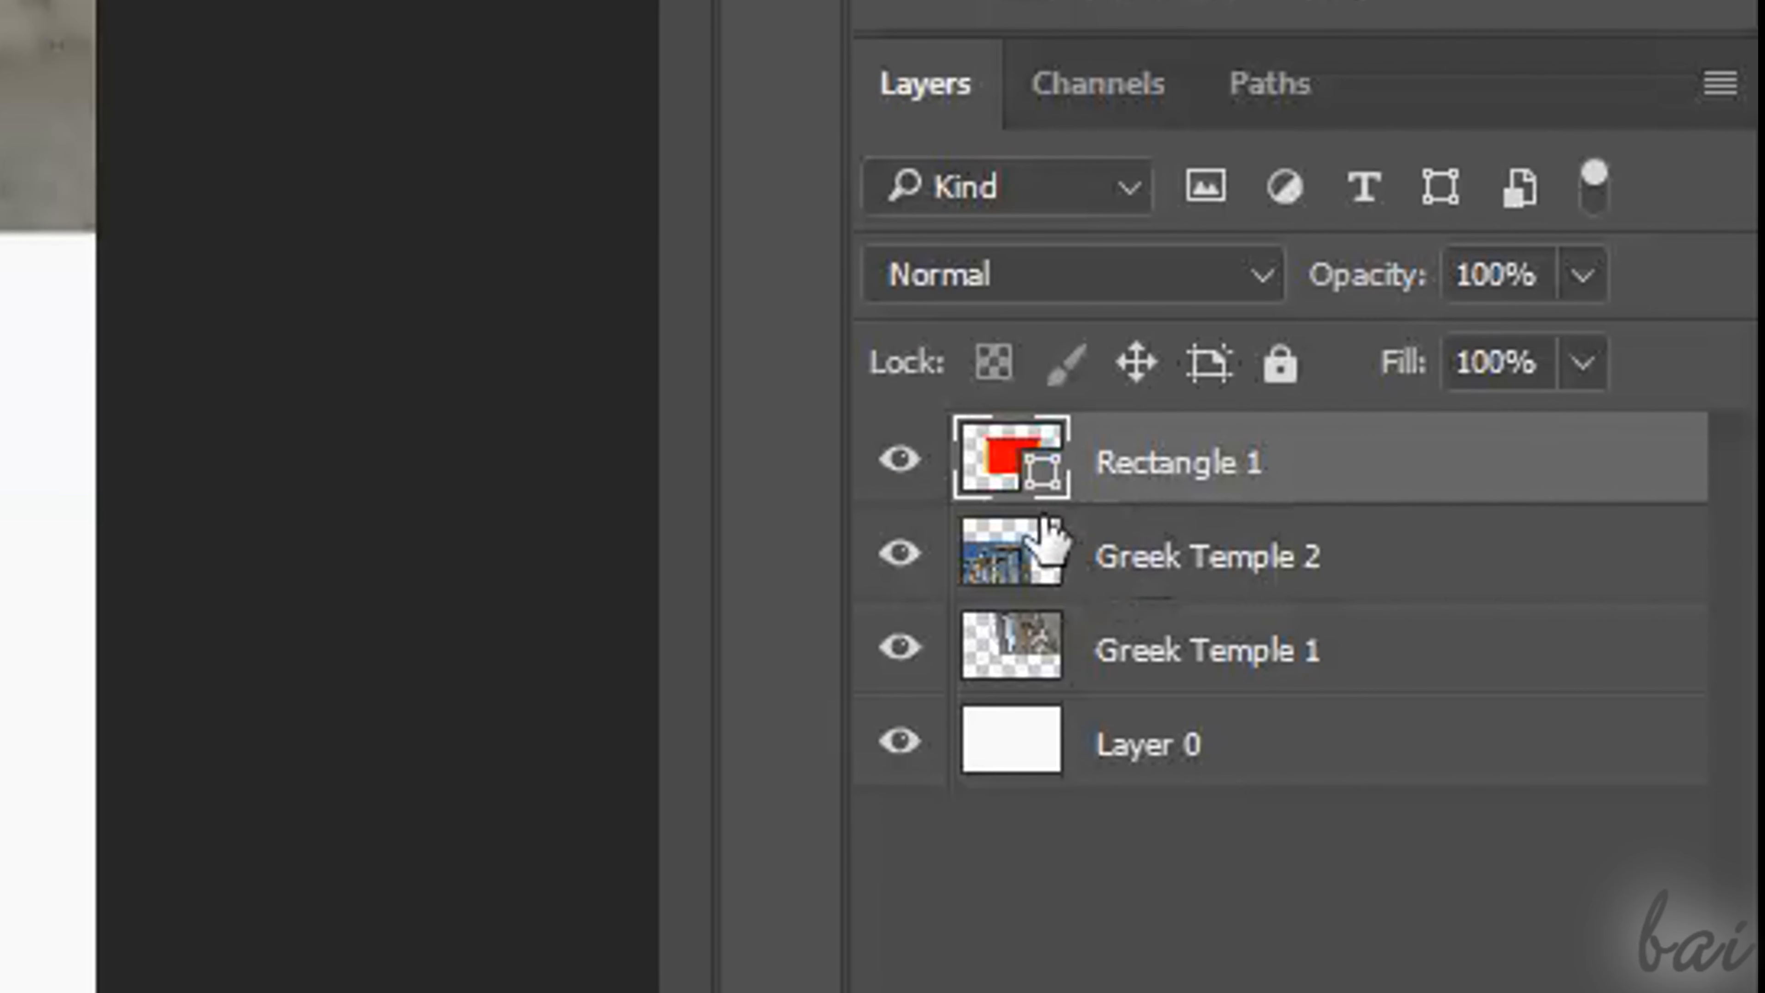
click(1067, 556)
click(1136, 741)
click(1130, 480)
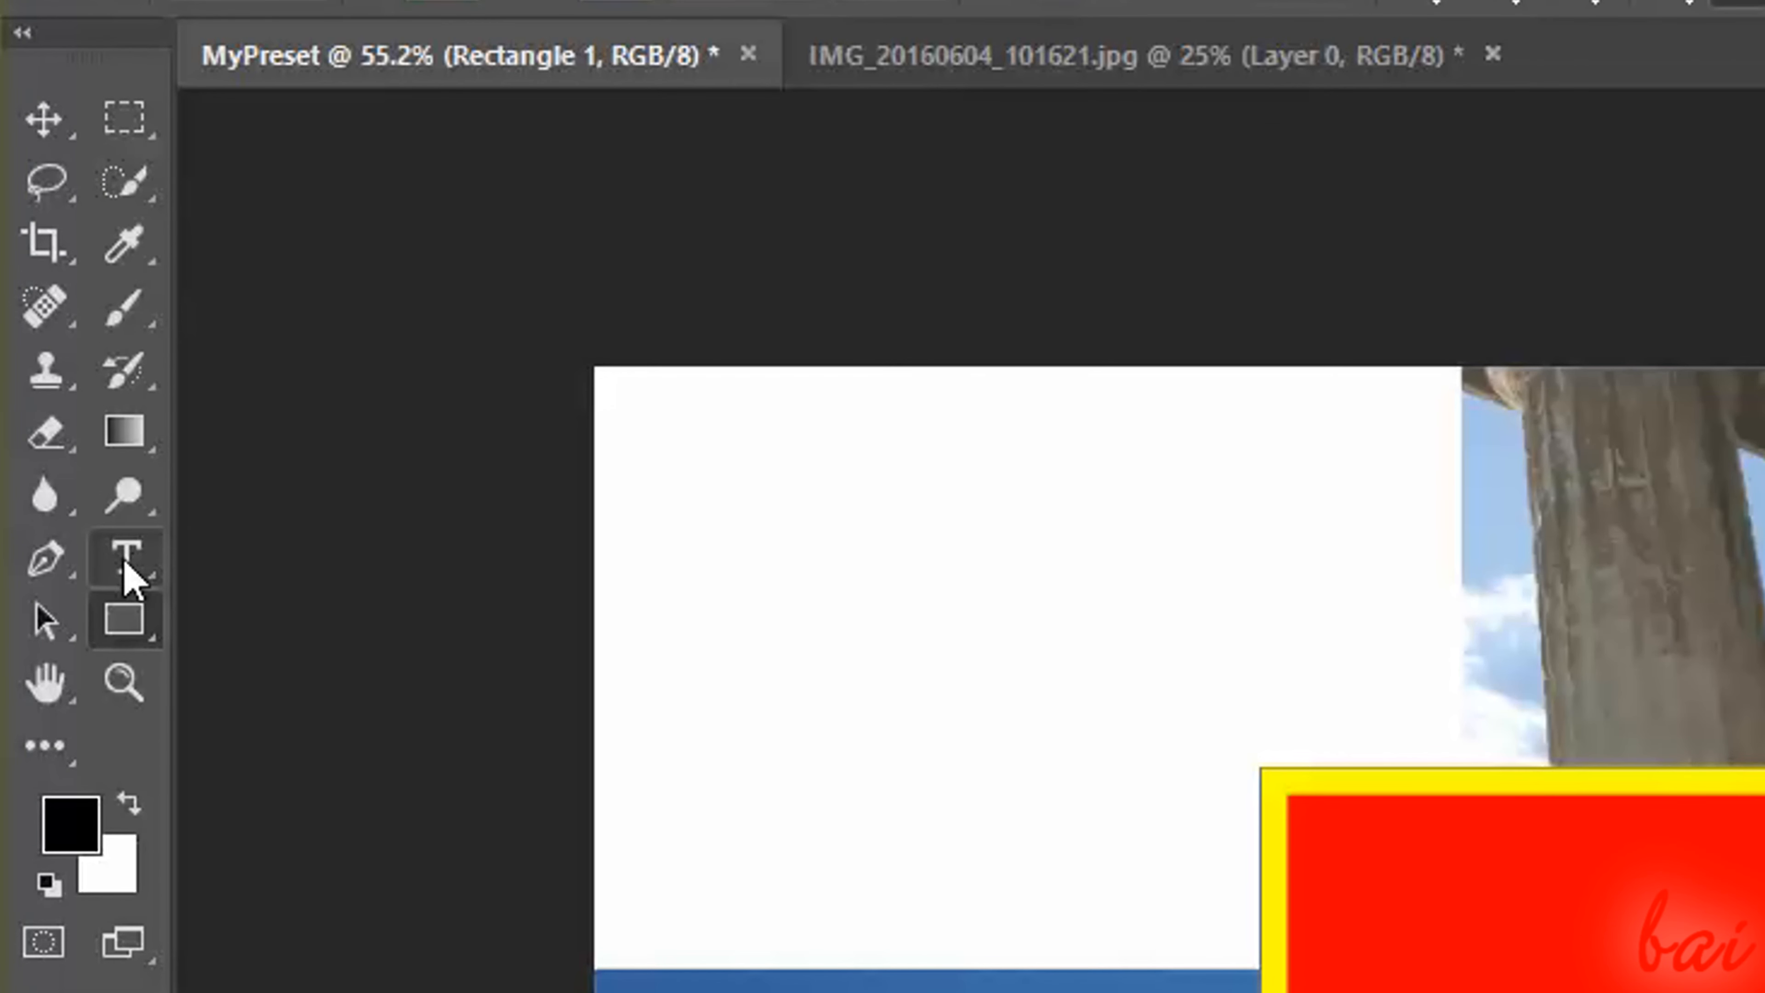
Create a horizontal text box across the upper part of the image and enter the text Greek Experience.
right_click(125, 567)
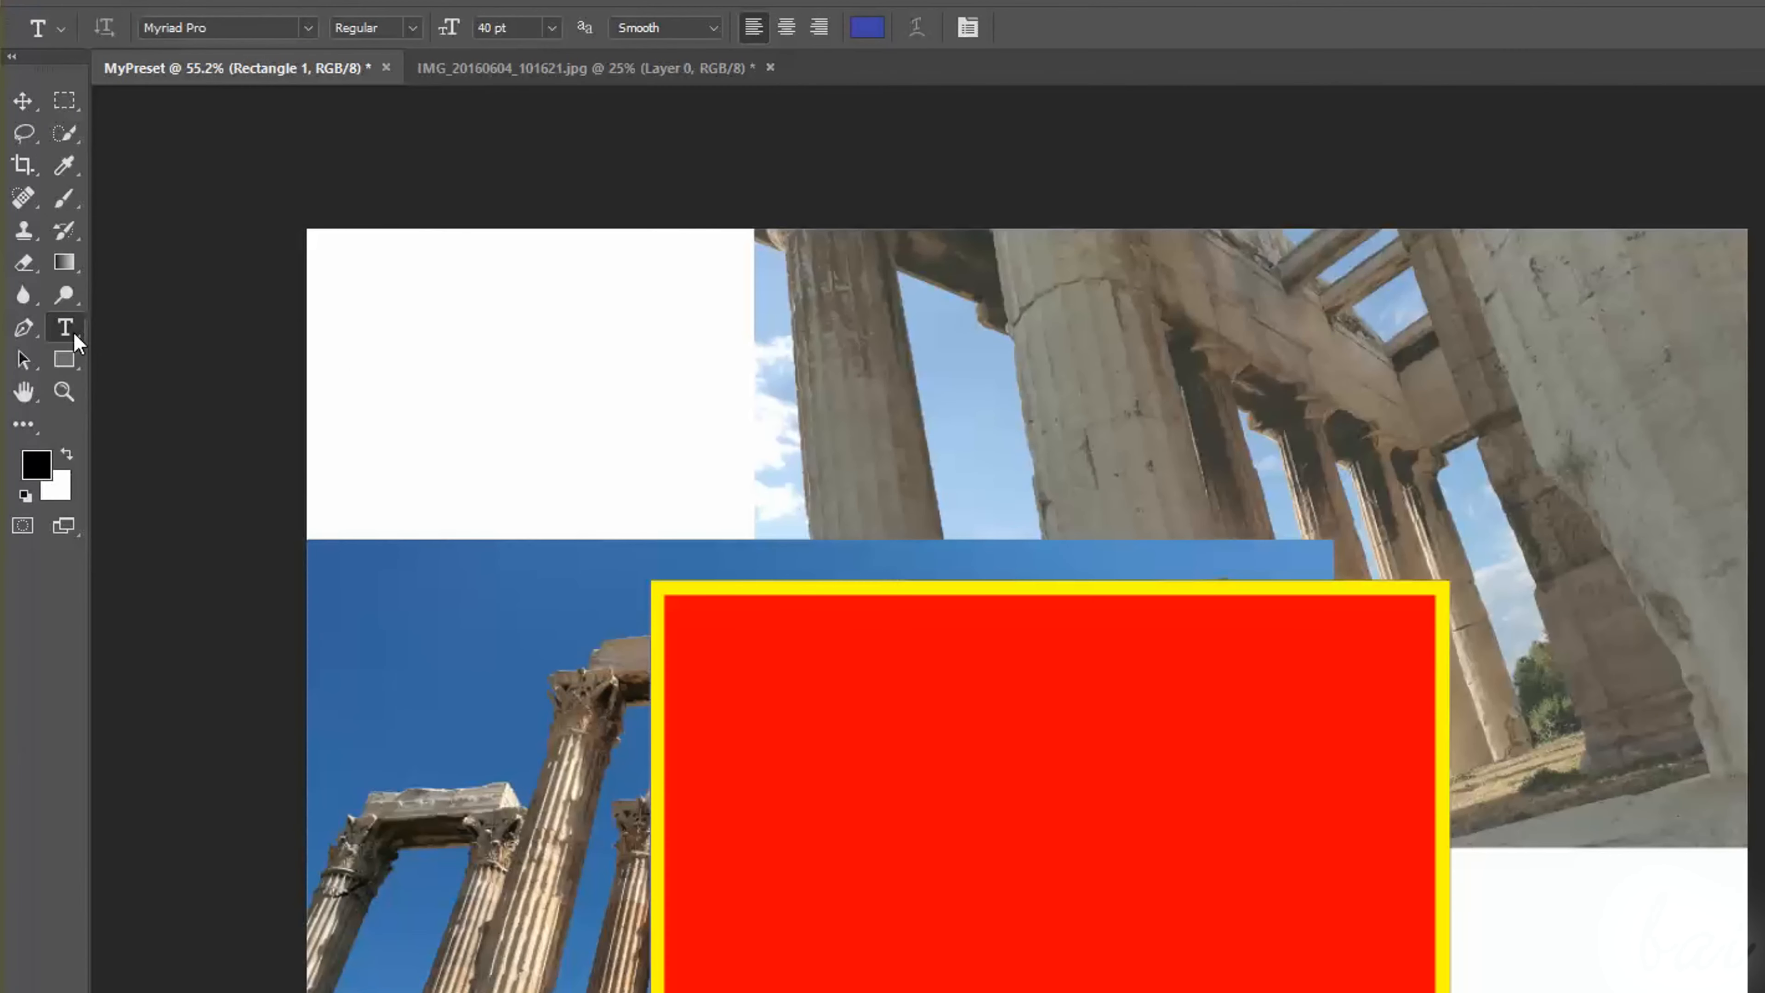
right_click(70, 330)
click(143, 338)
drag(565, 366, 1564, 539)
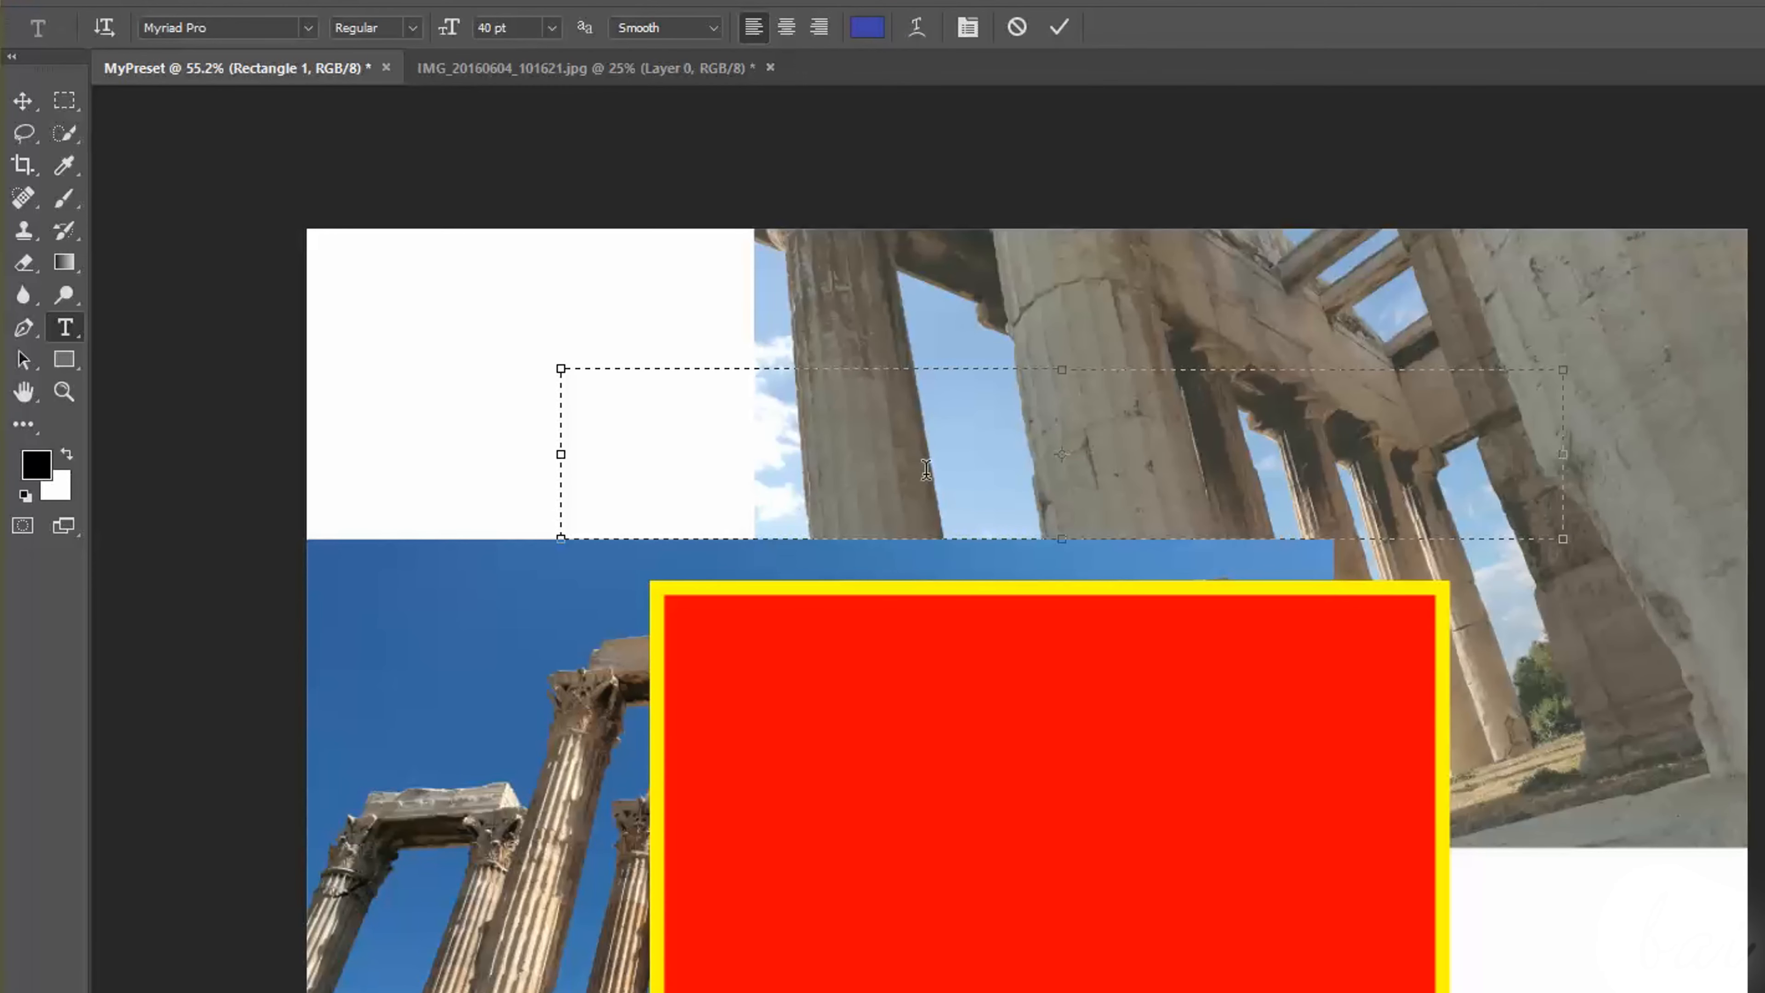
text(Gree)
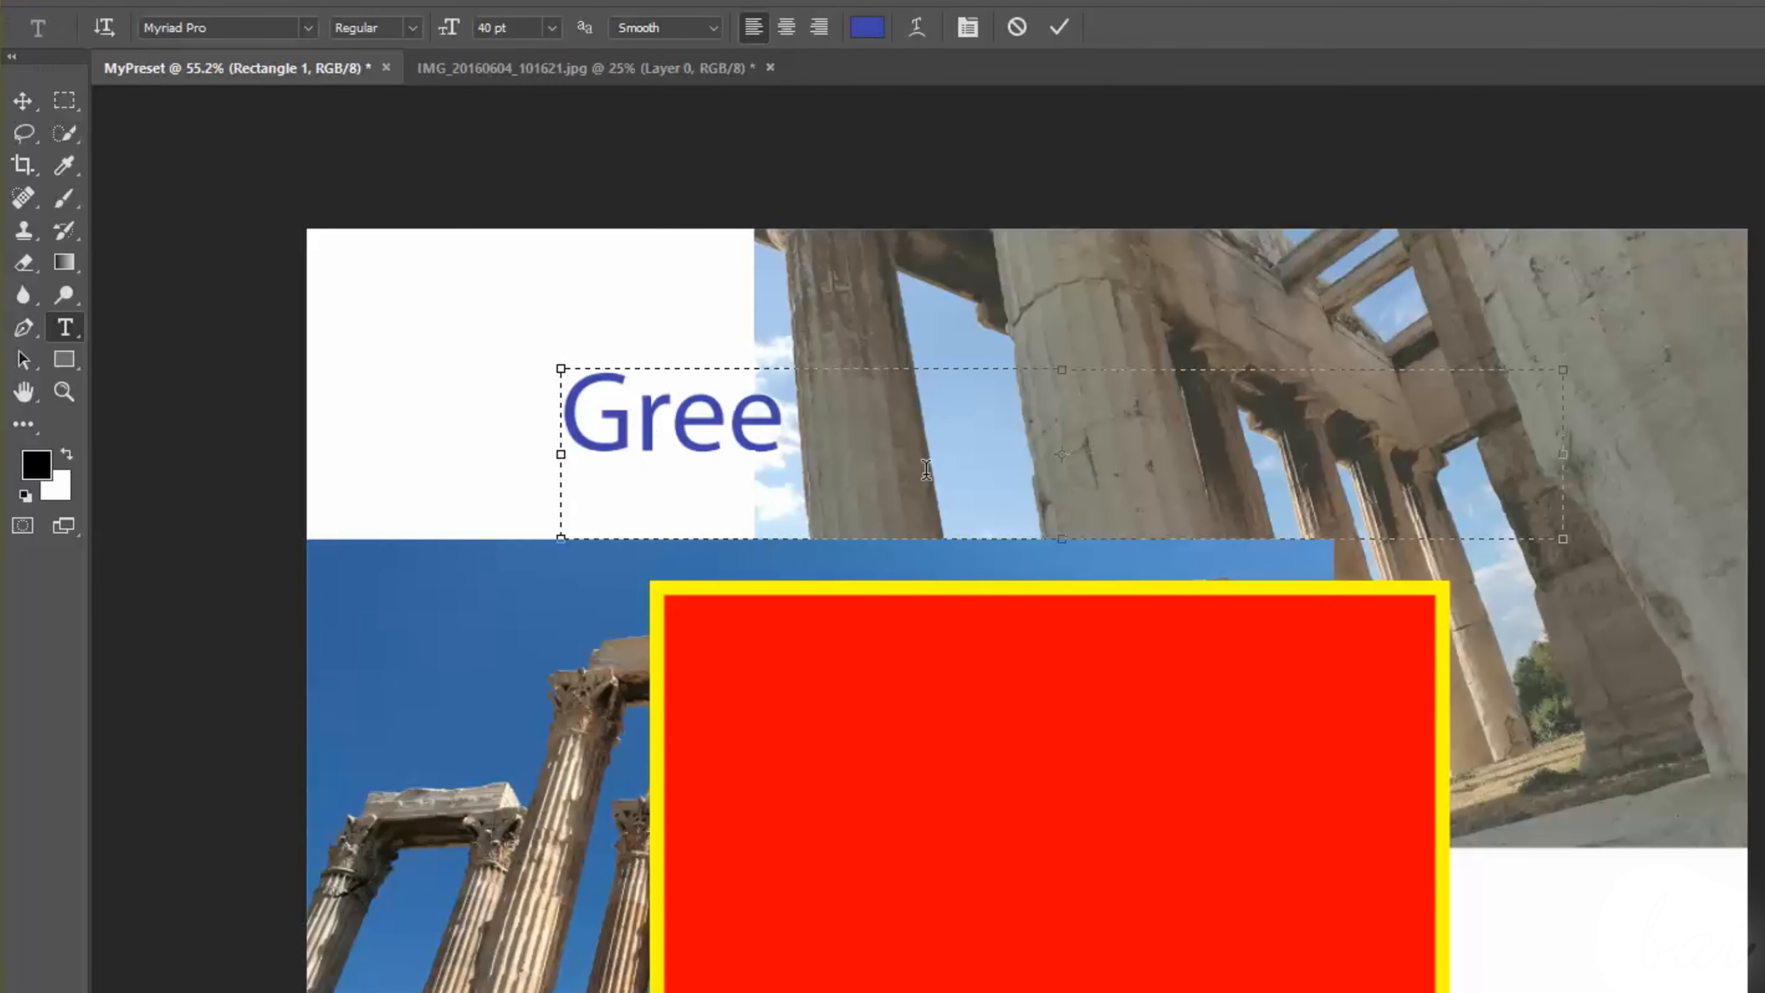
text(k Experience)
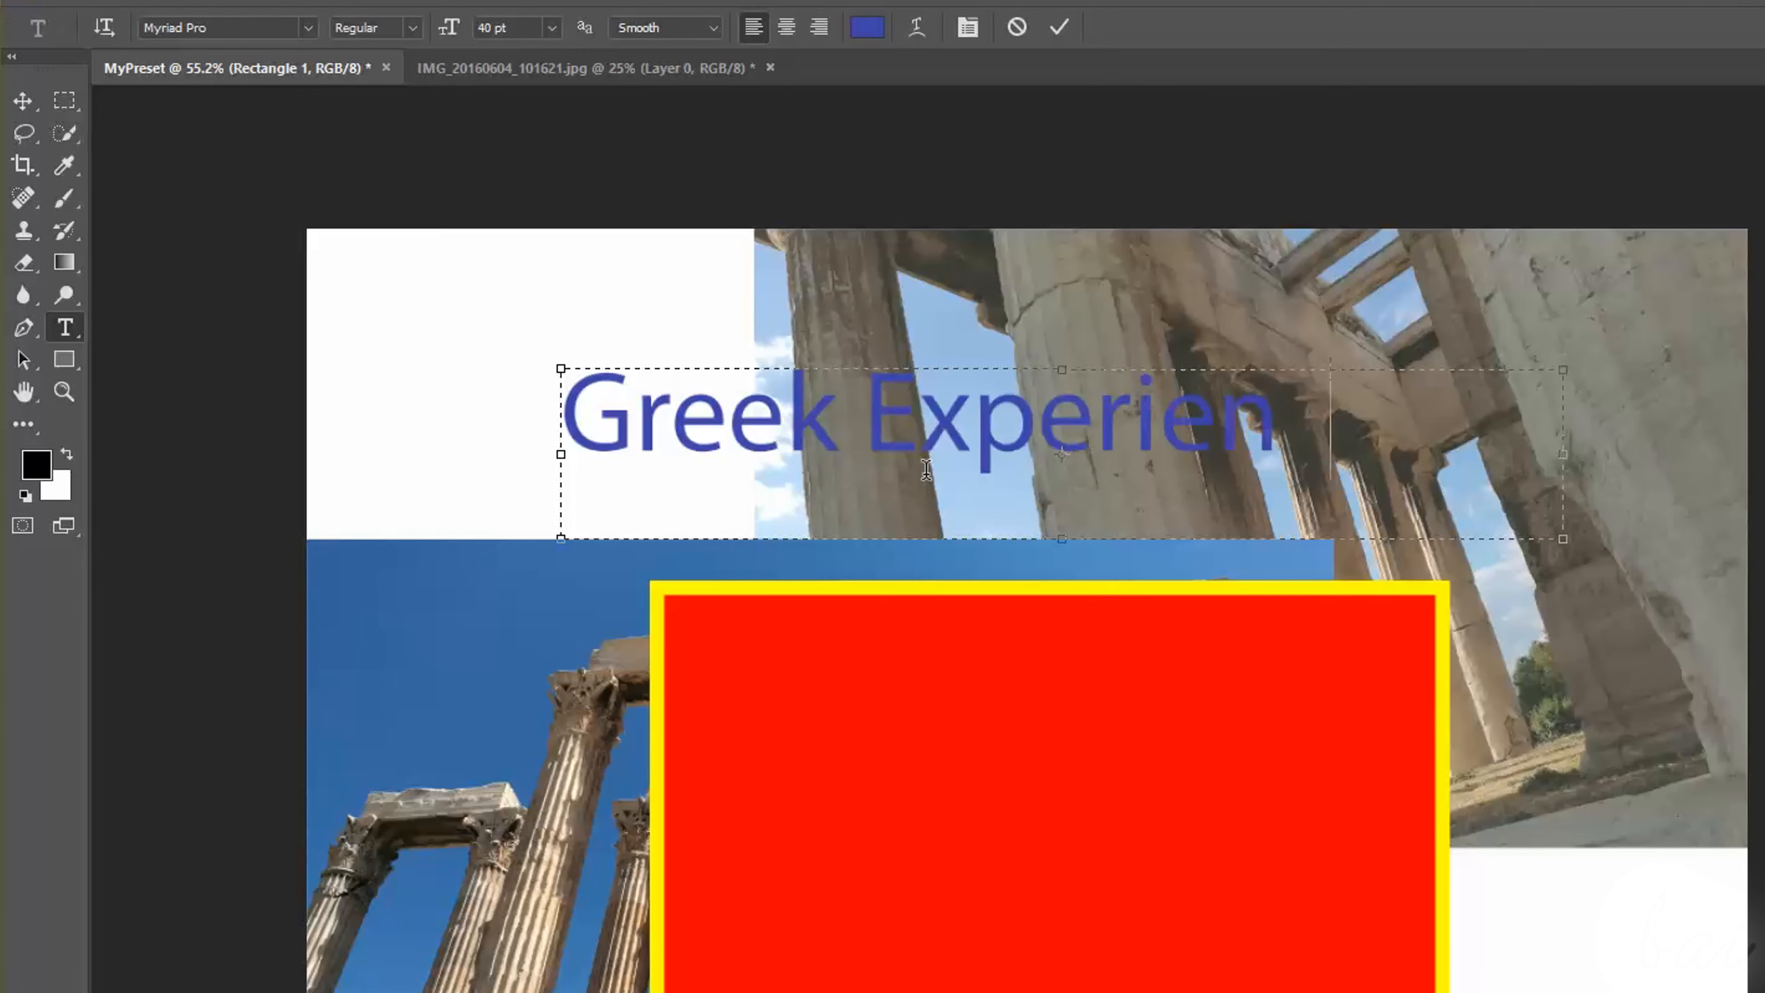
Format the whole title as AR CENA, 50 pt, Crisp, centred and bright green, and commit the text.
key(ctrl+a)
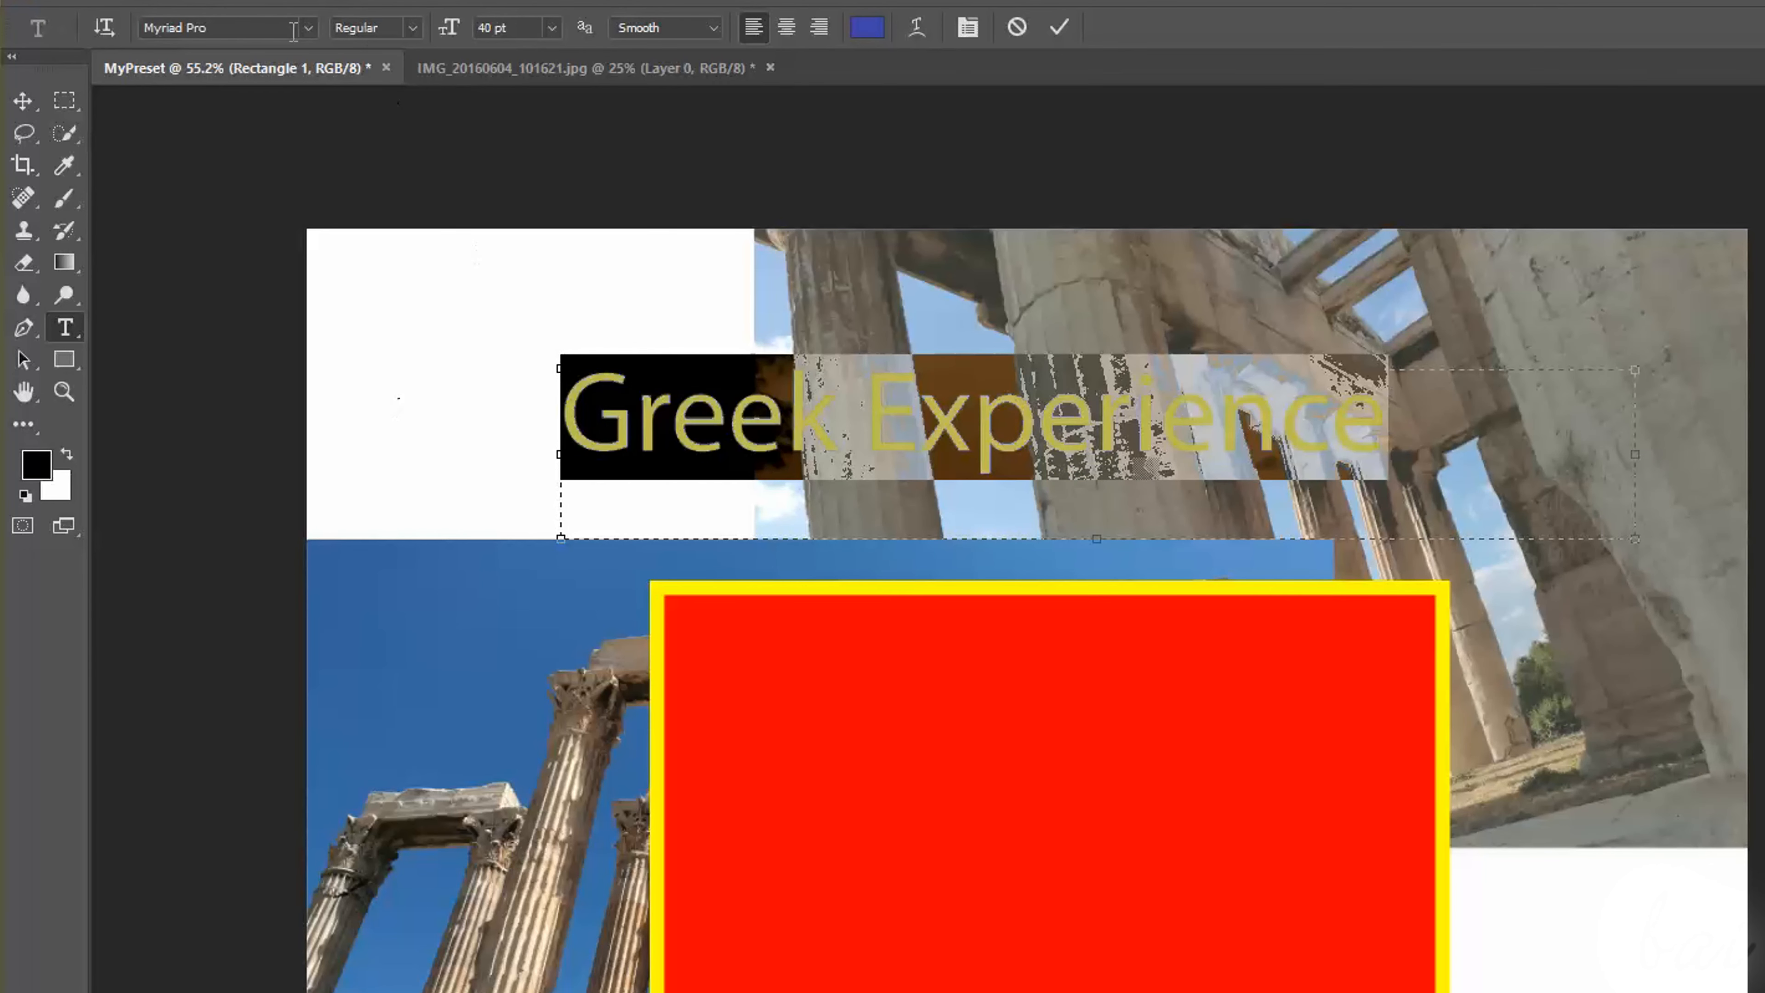
click(307, 28)
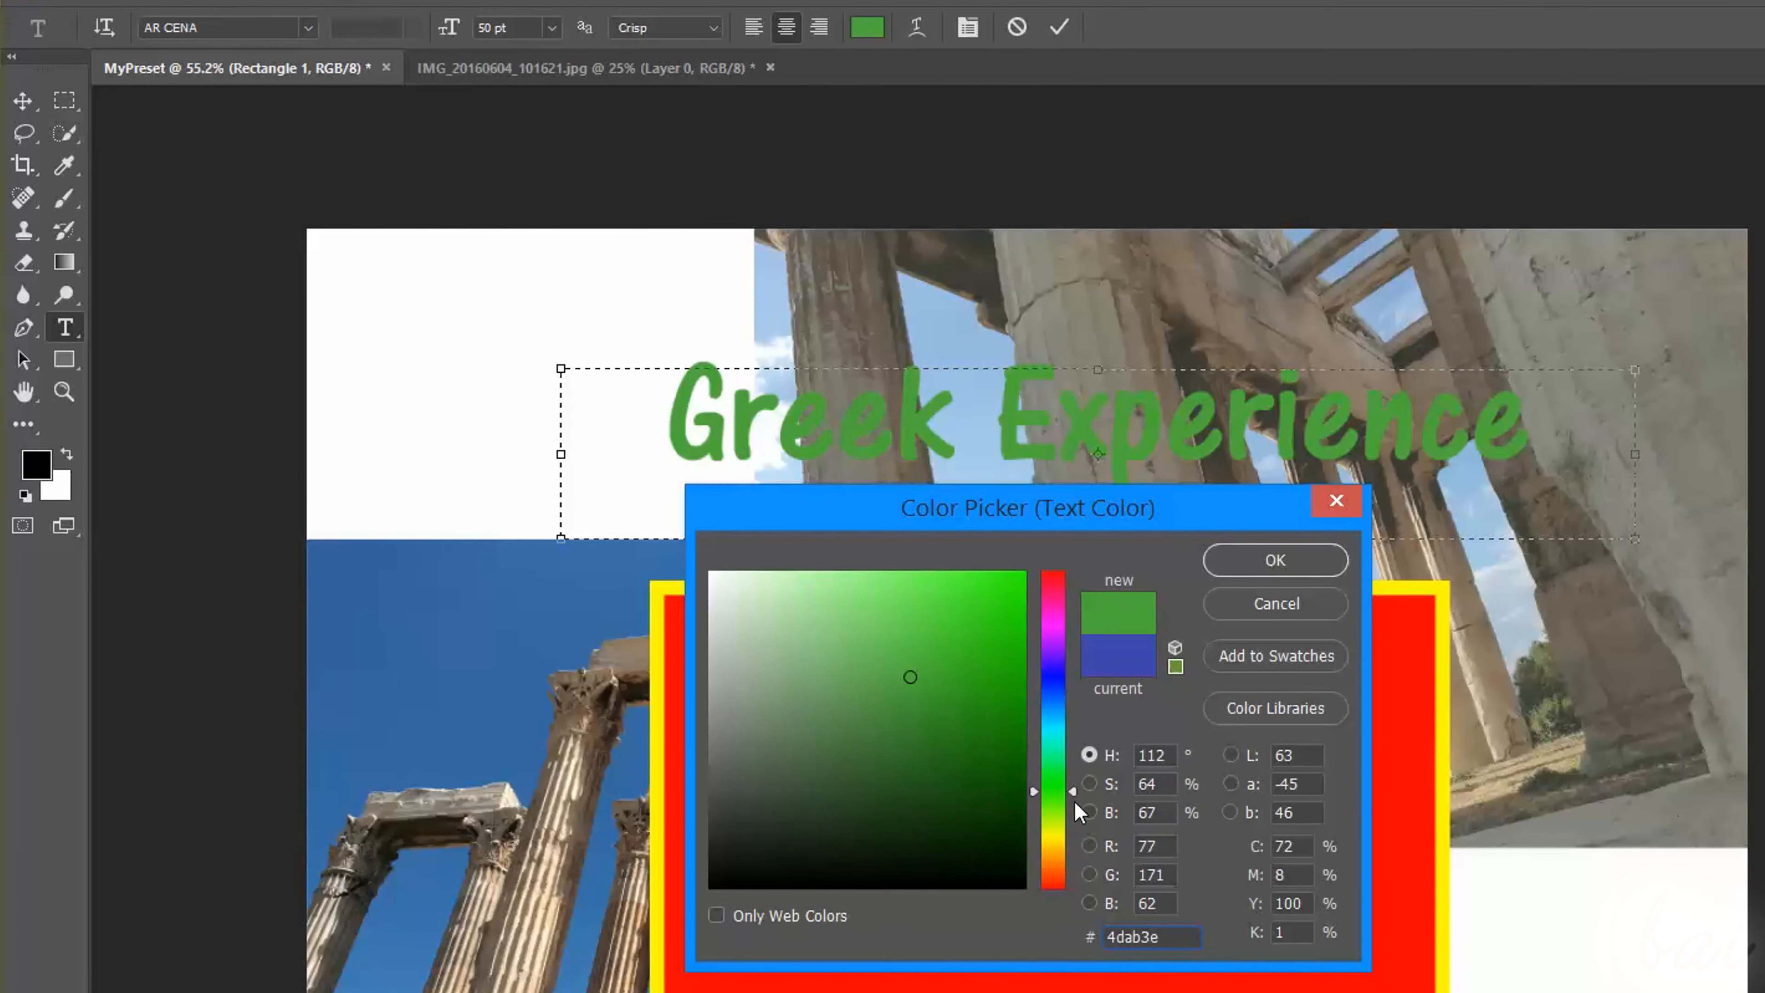
drag(1075, 803, 1081, 842)
click(1067, 838)
mouse_move(948, 687)
mouse_down()
mouse_move(997, 603)
mouse_move(1073, 543)
mouse_up()
key(Escape)
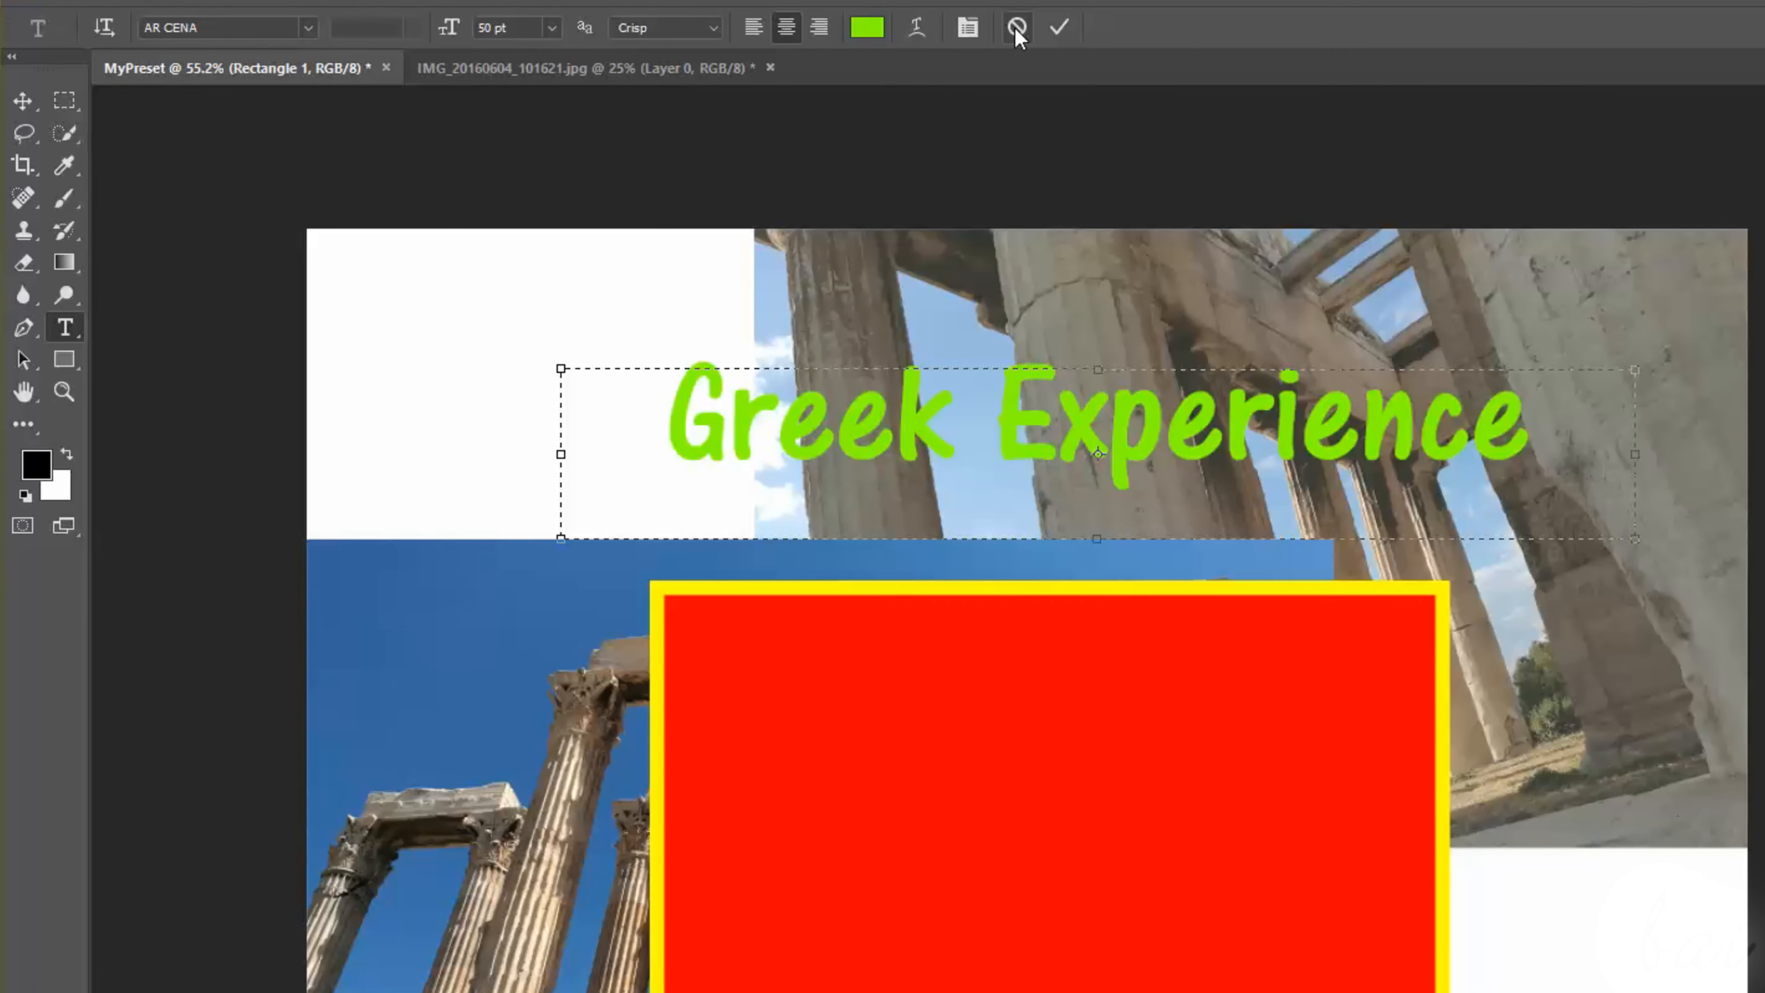
click(1057, 32)
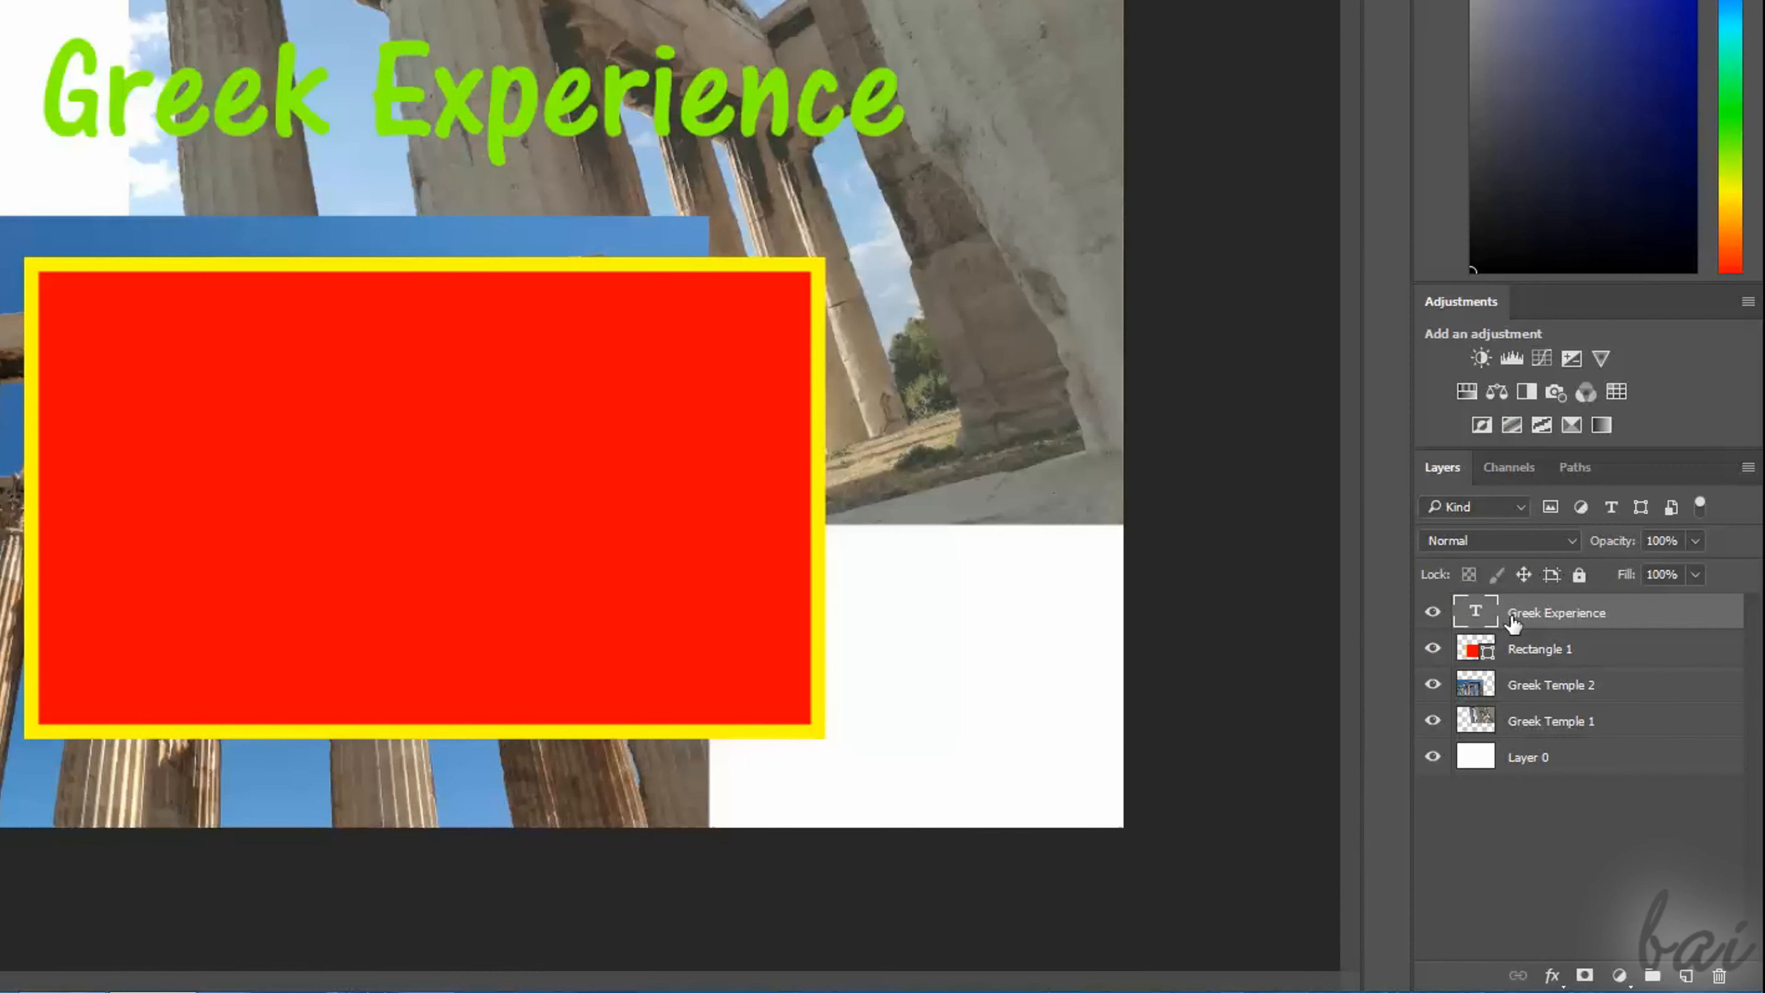
Go through the rectangle and temple photo layers one by one, ending on the Greek Experience text layer.
click(1524, 654)
click(1547, 687)
click(1550, 724)
click(1537, 690)
click(1500, 650)
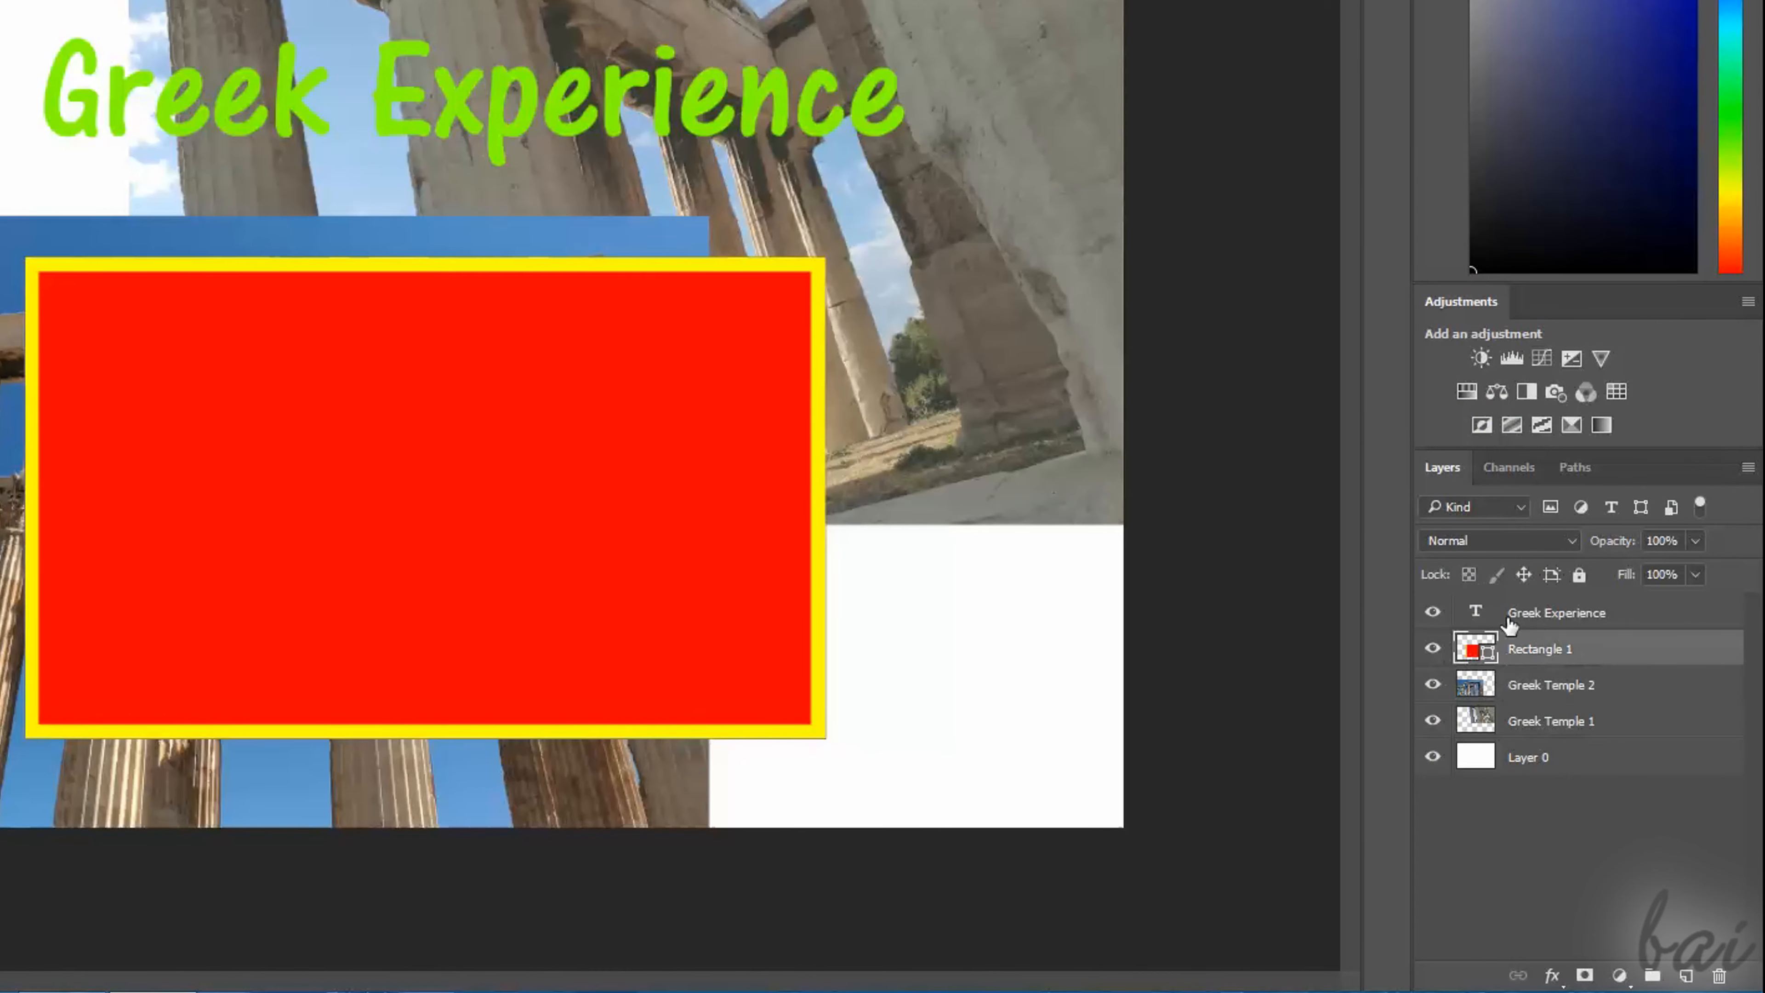
click(1475, 613)
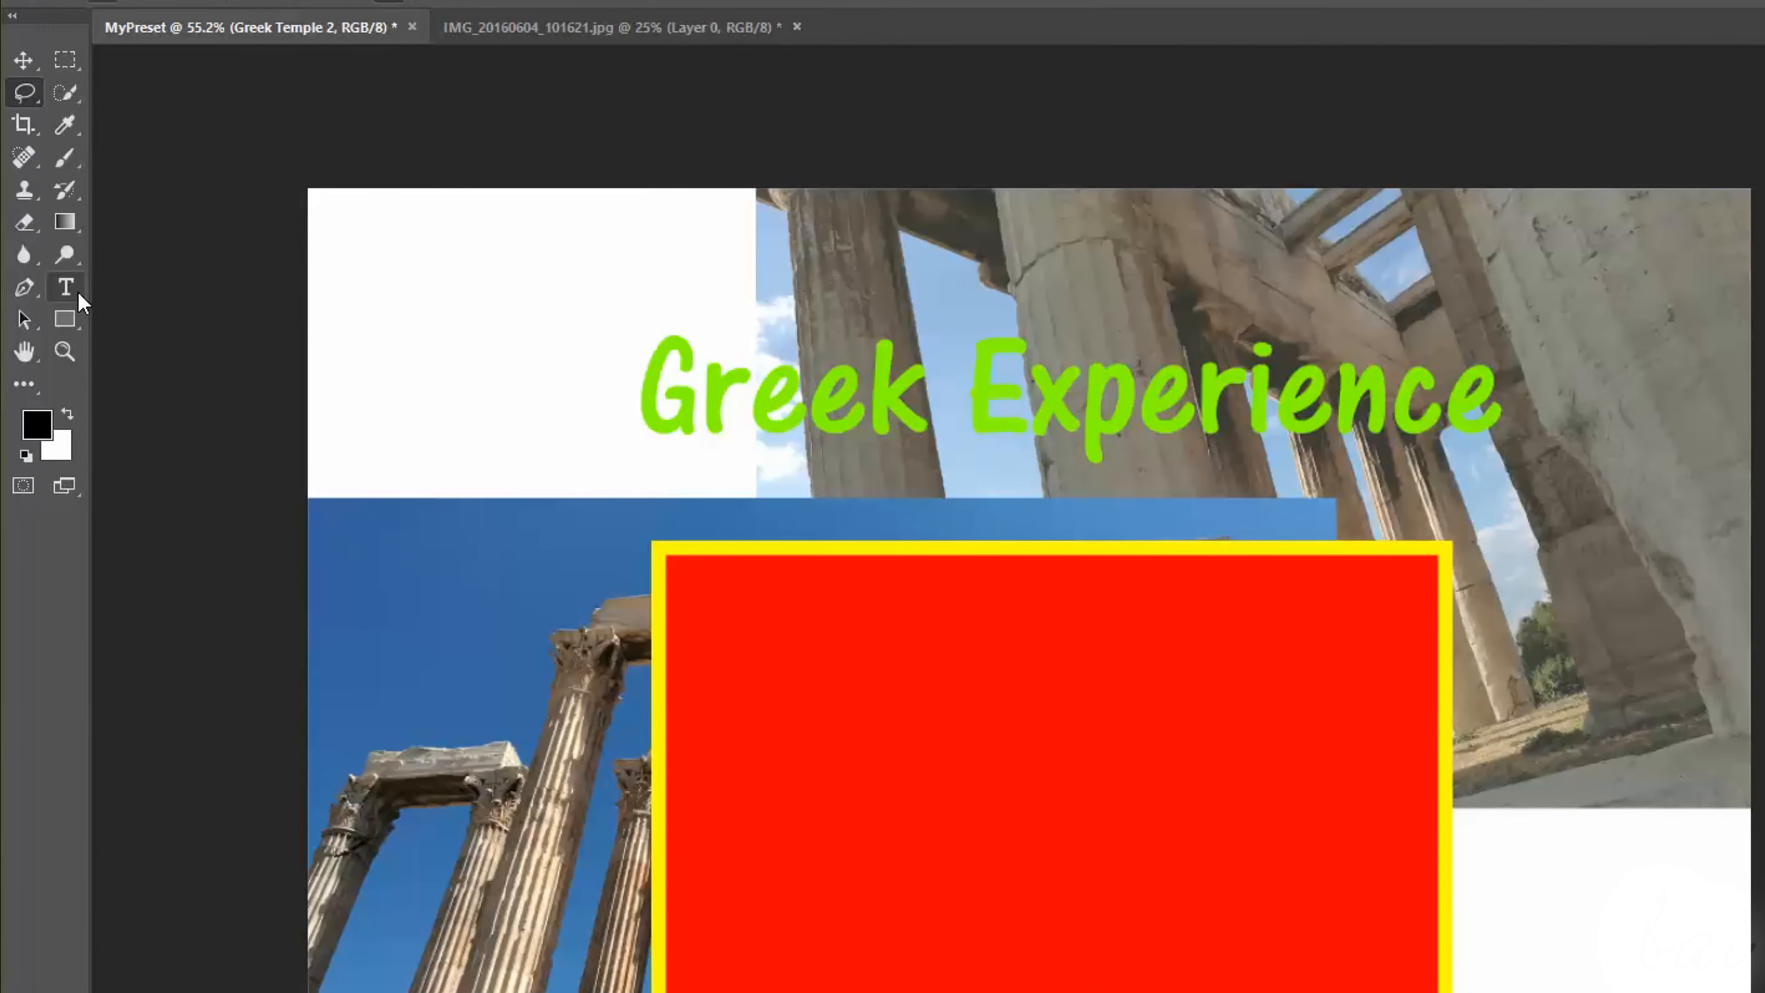
Try to select and delete the word Greek in the title with the Horizontal Type tool.
click(77, 291)
right_click(77, 292)
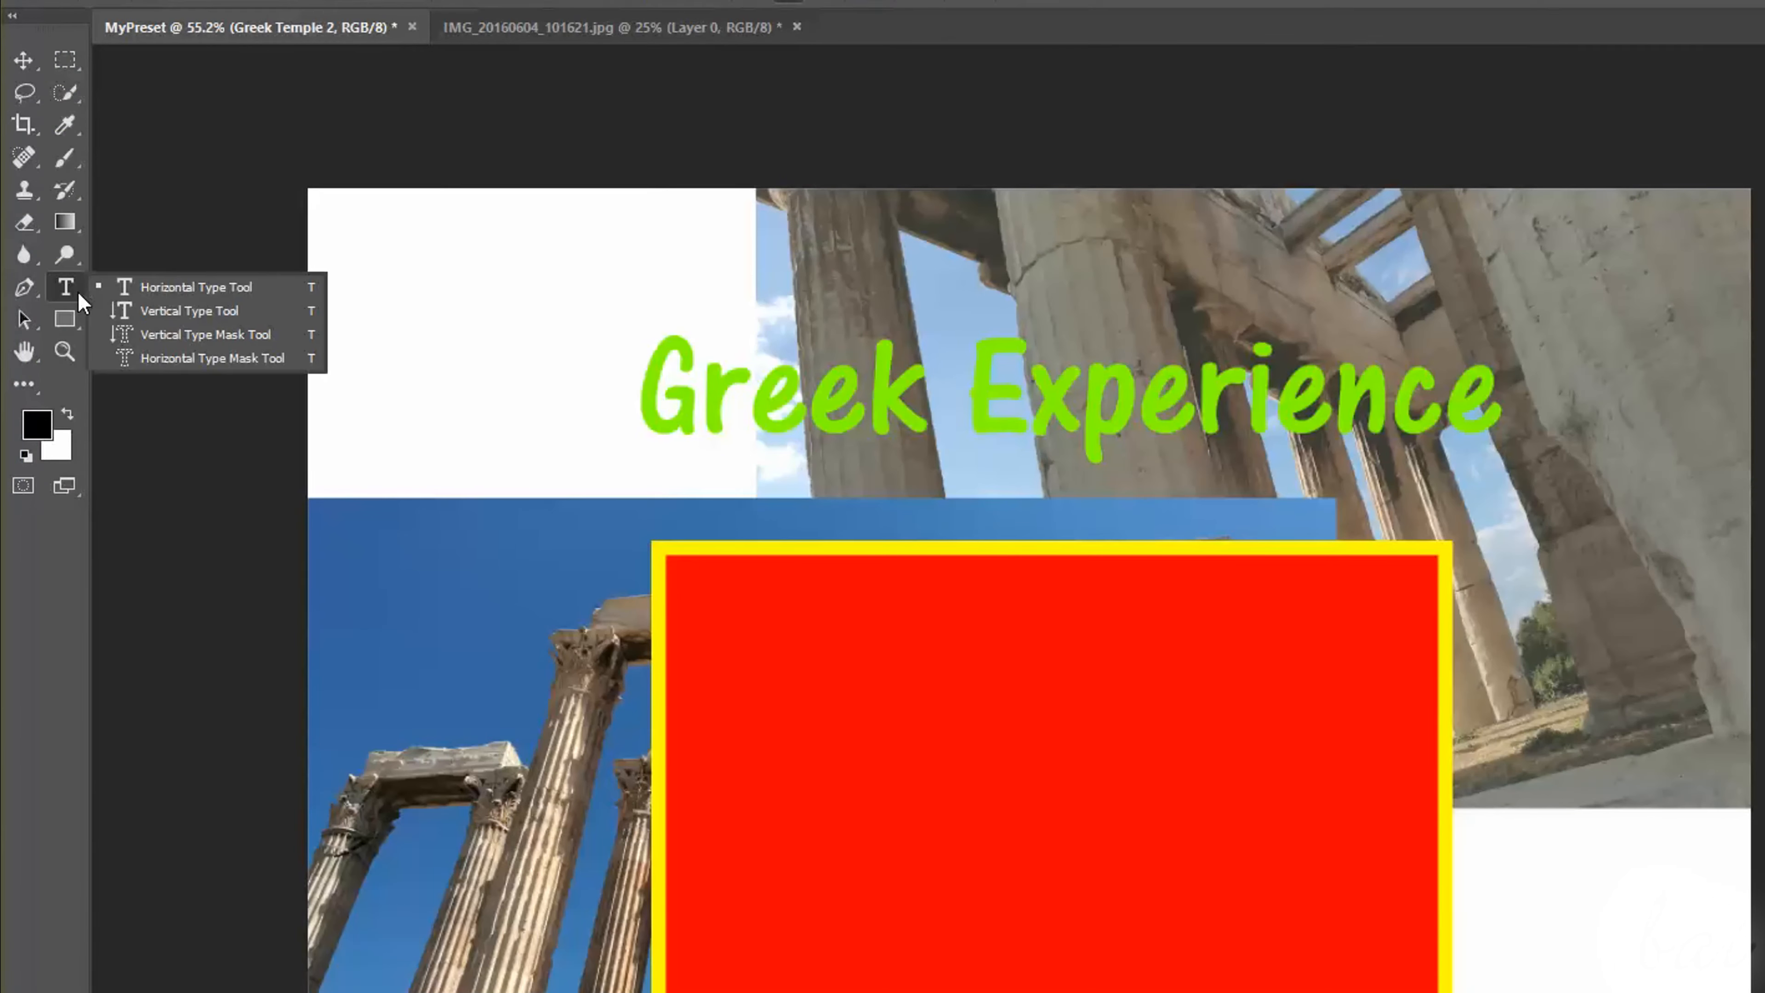
click(183, 297)
click(792, 391)
drag(902, 393, 546, 403)
key(BackSpace)
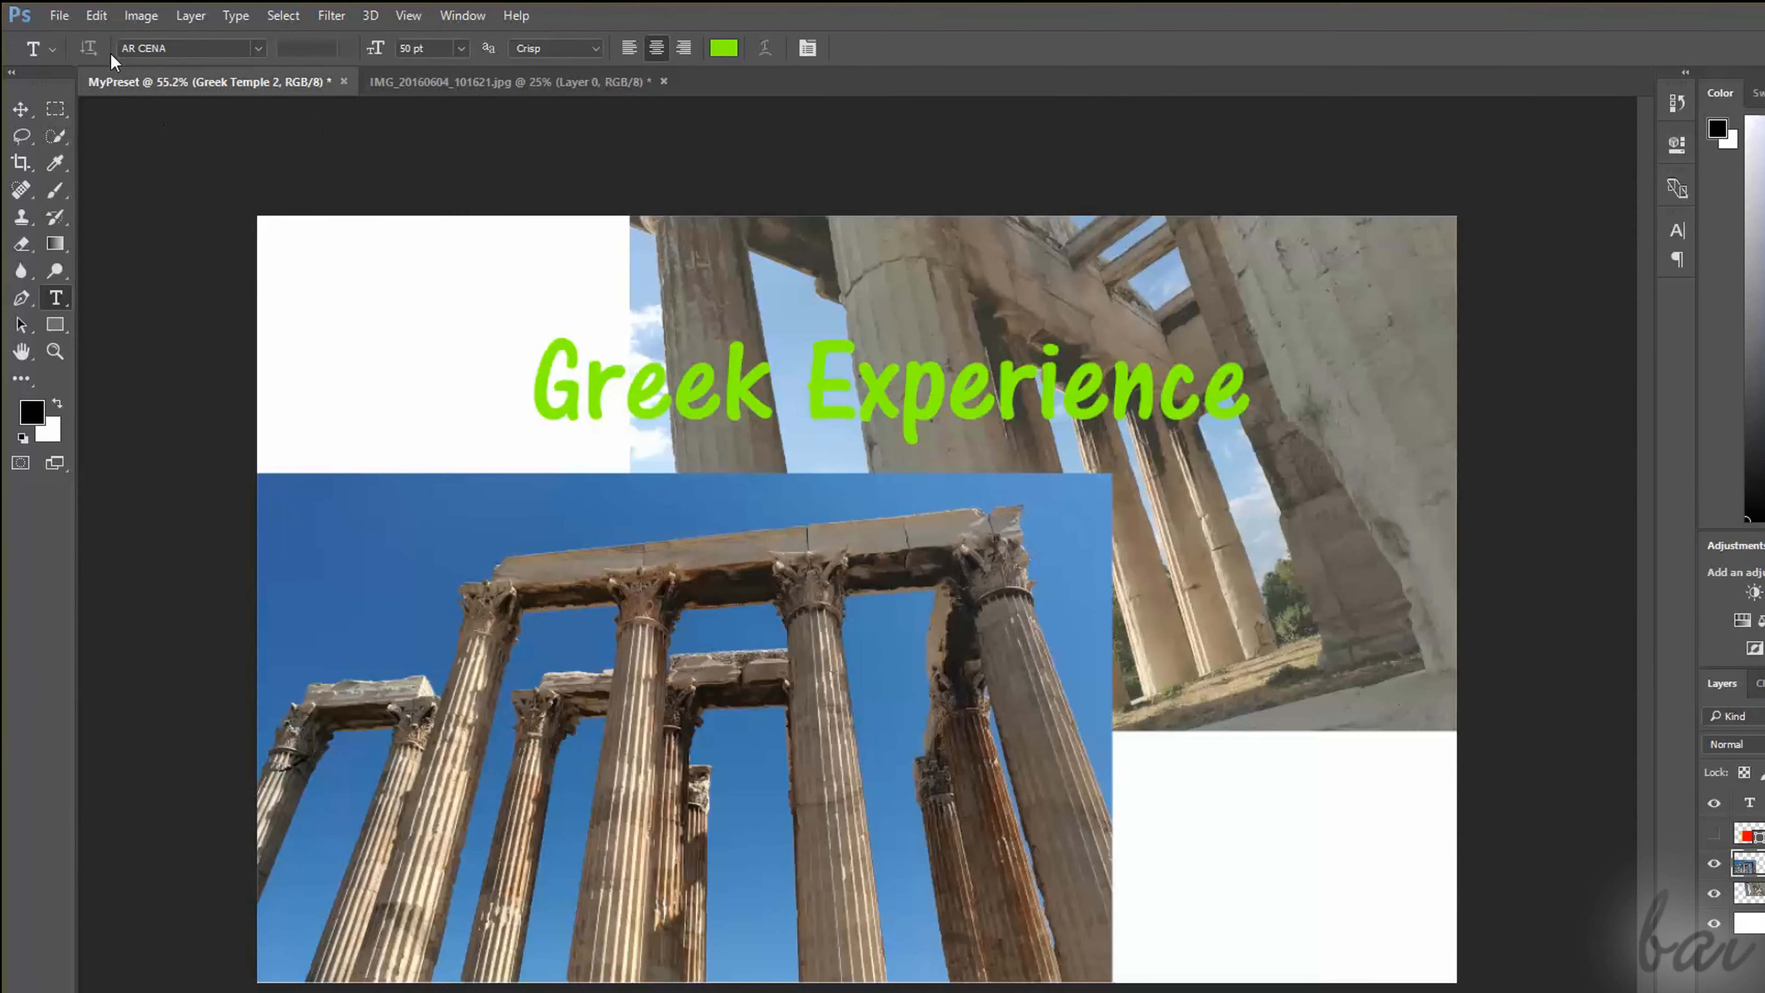
Try scaling the Greek Temple 2 photo to about 120% width and 72% height, and cancel the transform.
click(95, 18)
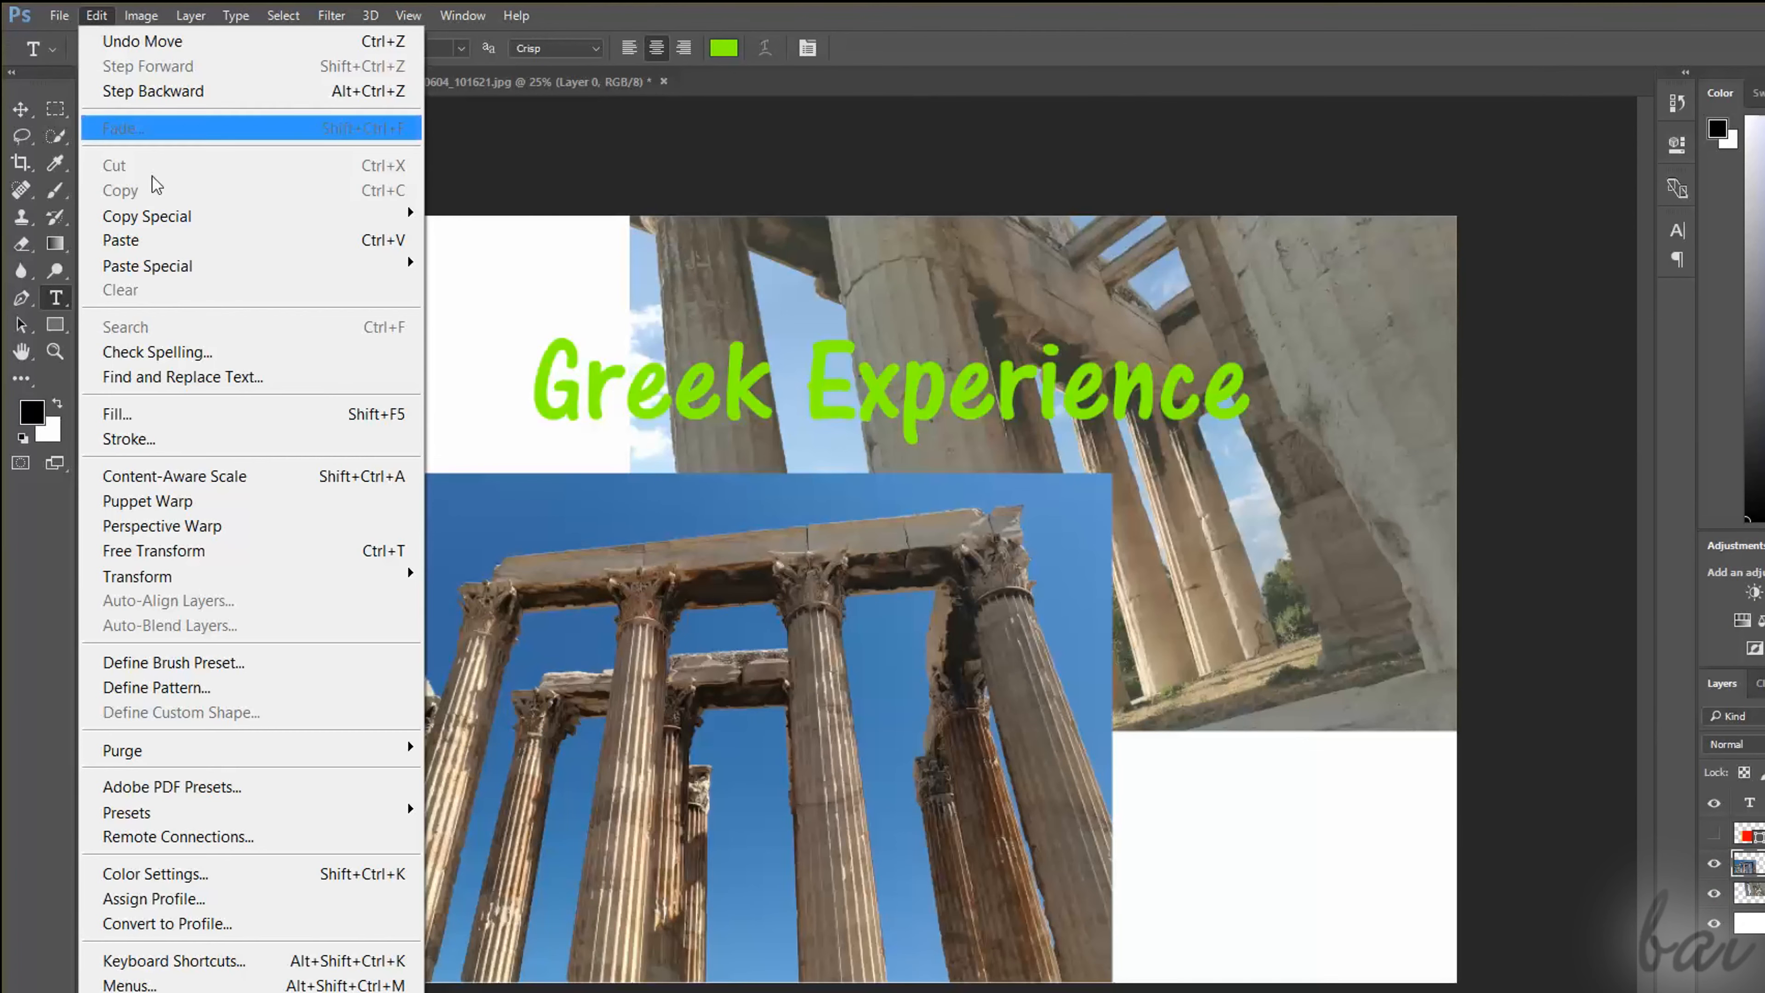
mouse_move(215, 583)
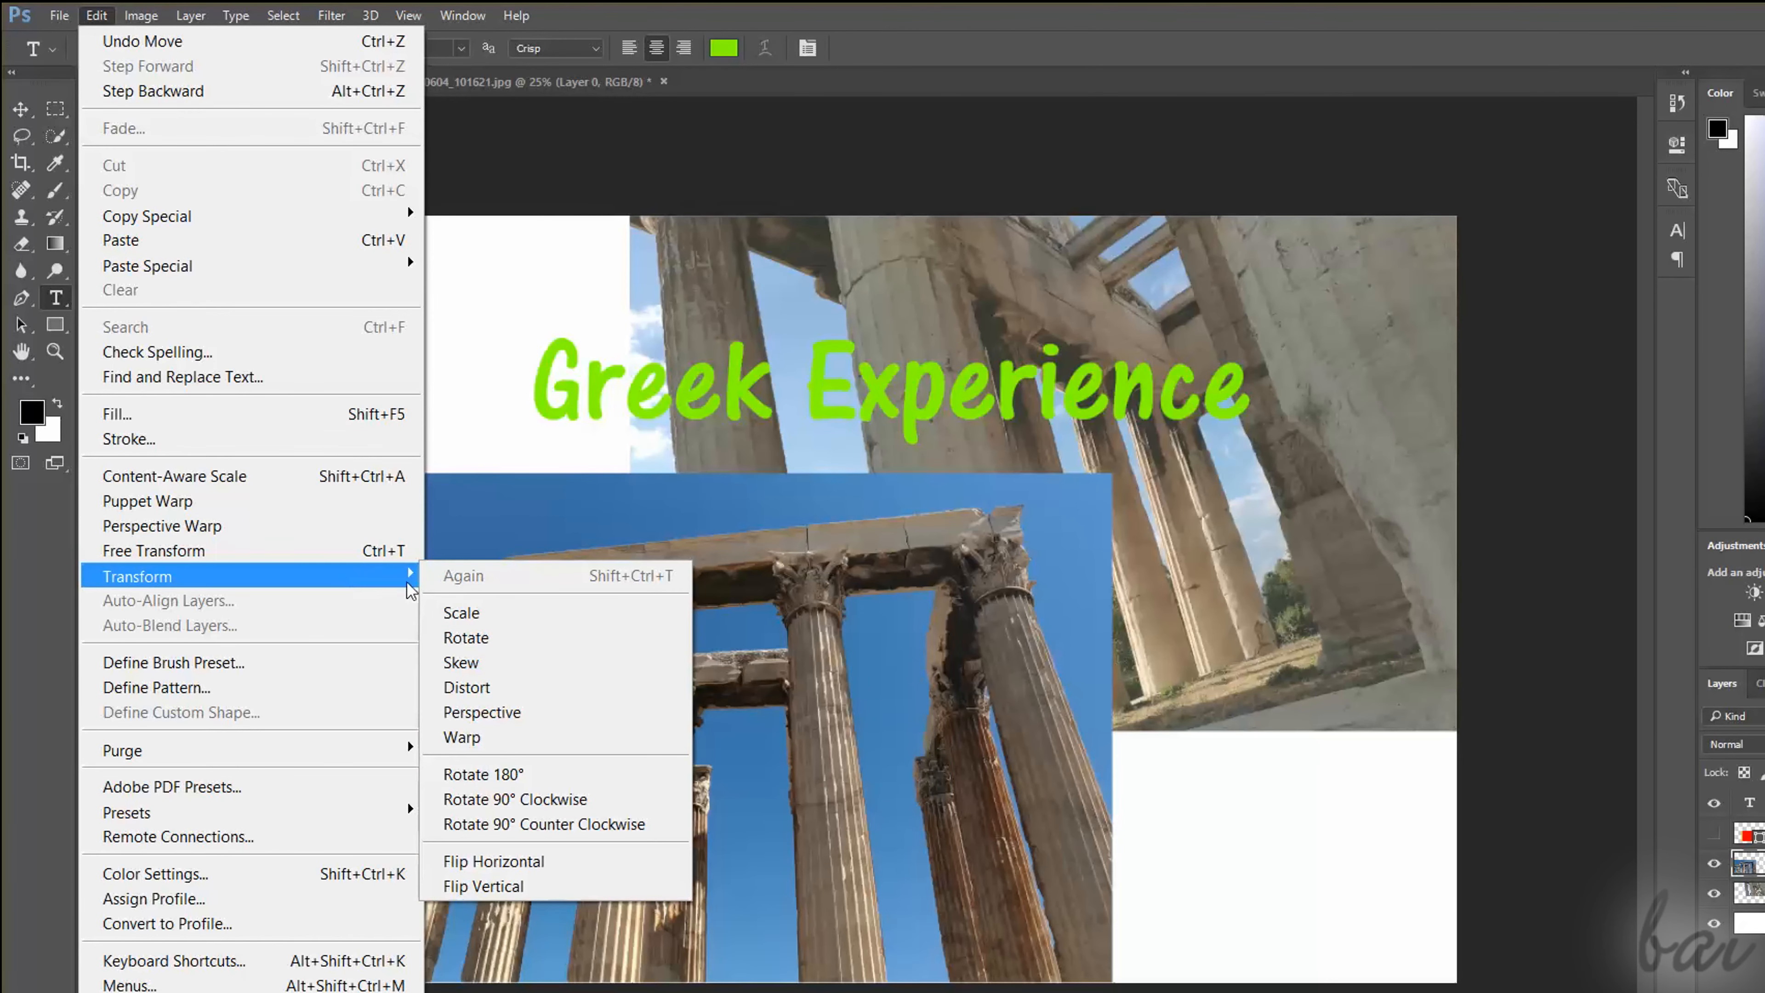
click(466, 616)
drag(712, 529, 756, 599)
drag(1112, 474, 1249, 473)
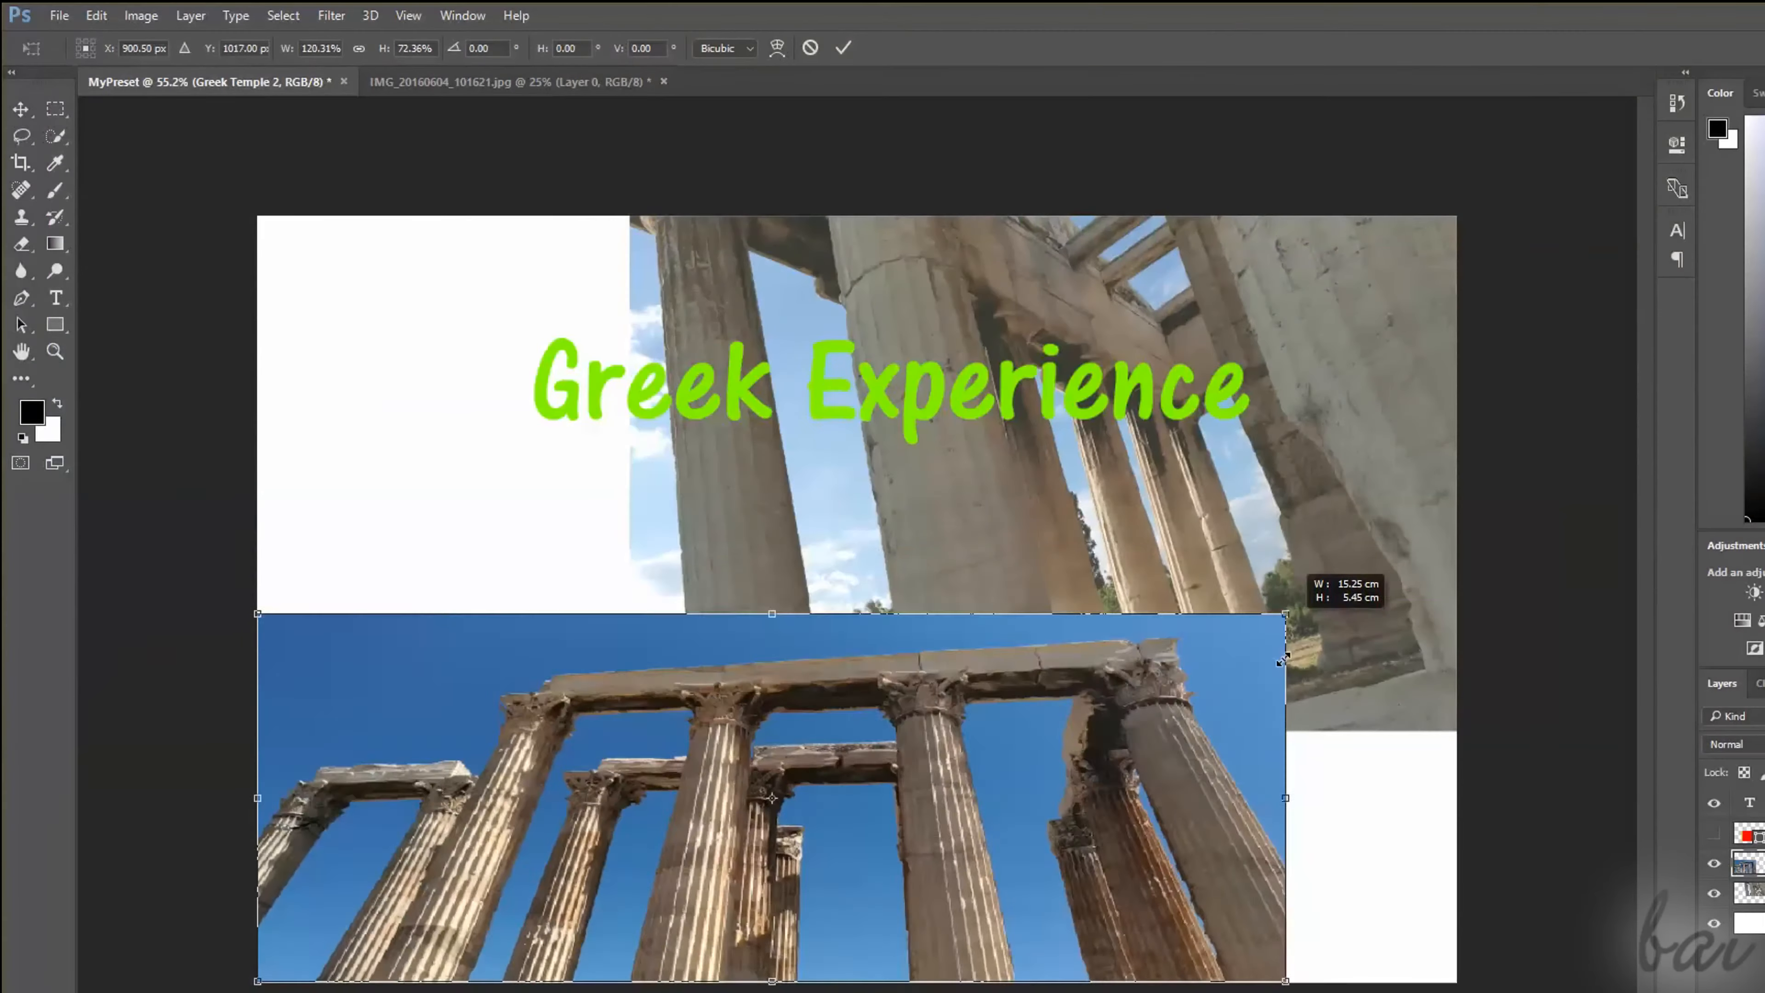
click(811, 48)
Try rotating the Greek Temple 2 photo slightly clockwise with Free Transform.
key(ctrl+t)
drag(686, 431, 895, 610)
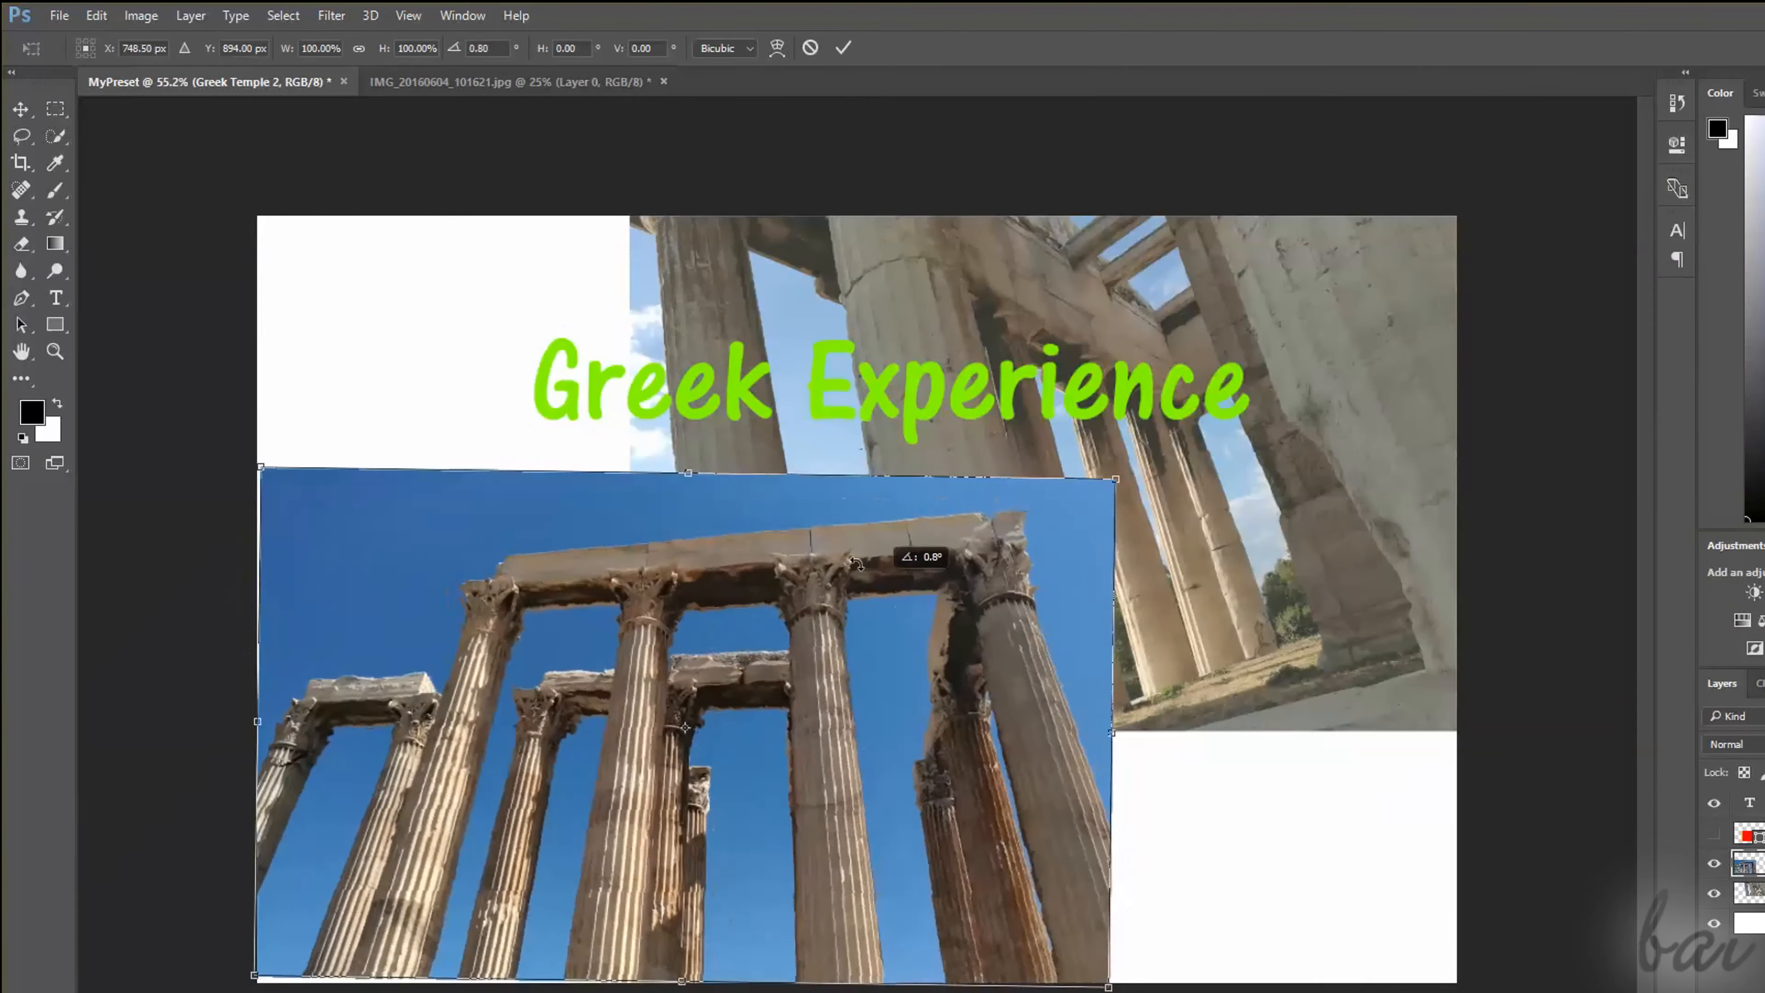
key(Return)
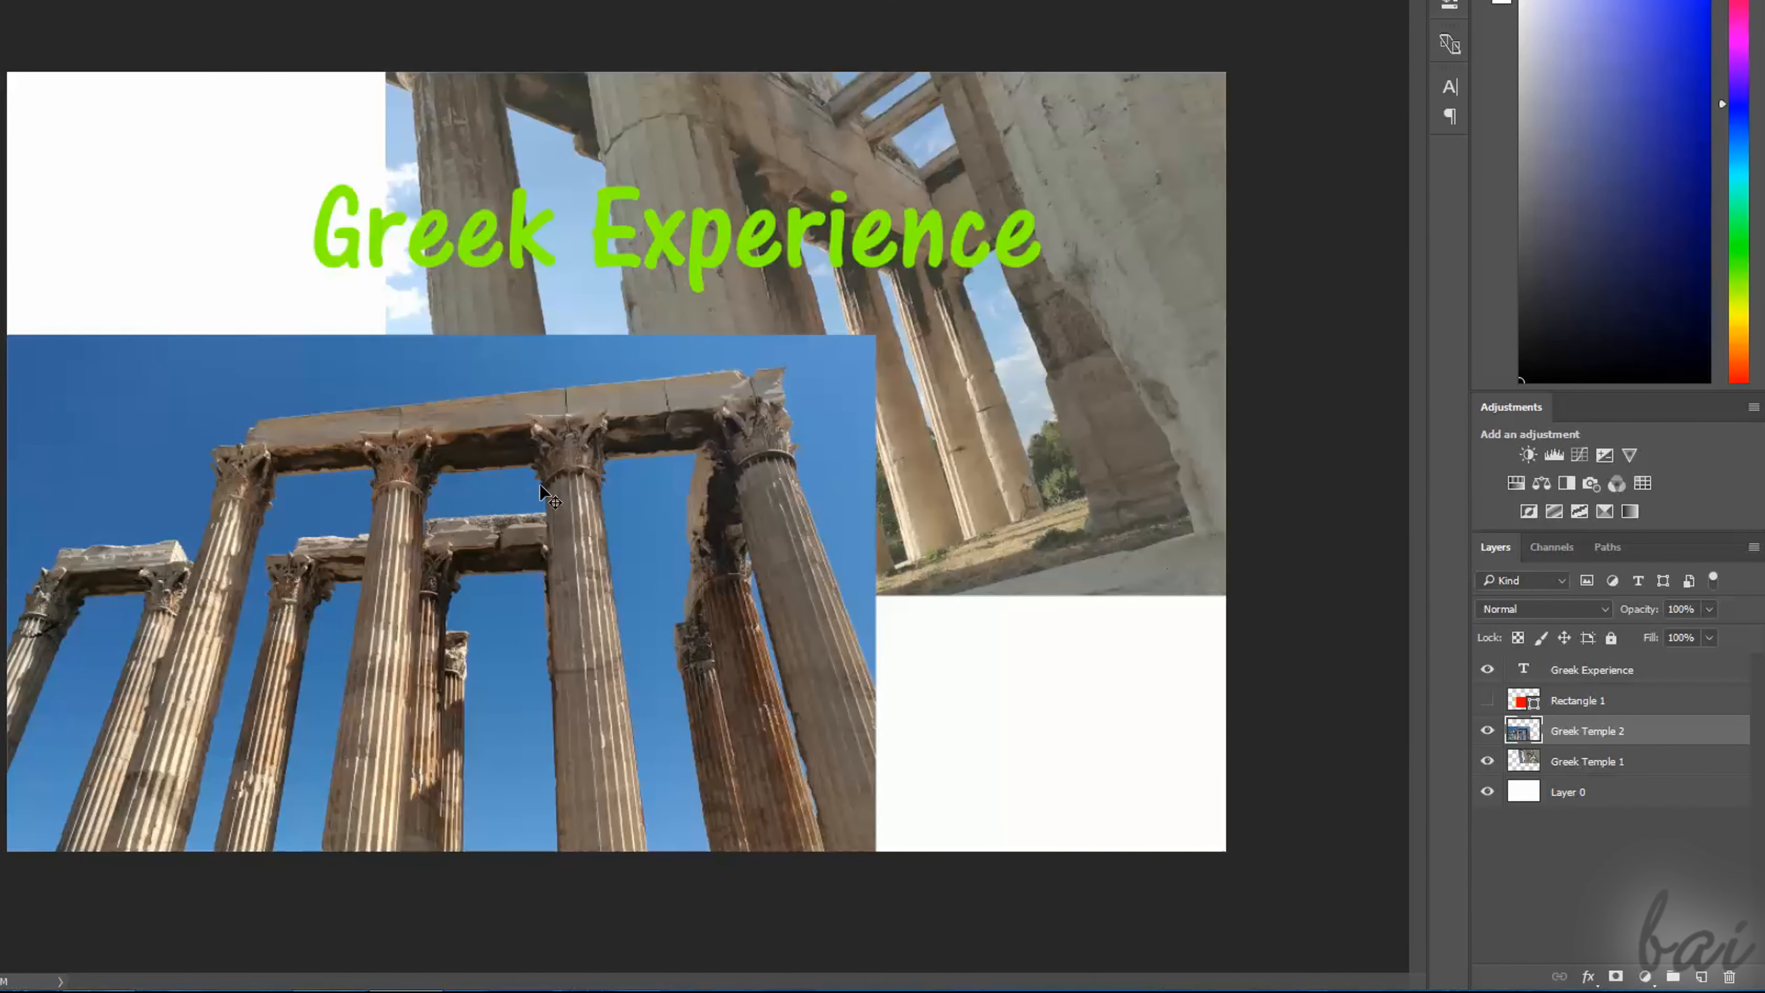
Try moving the Greek Temple 2 photo and the Greek Experience title slightly, and reselect the photo's layer.
drag(540, 527, 574, 541)
click(1571, 663)
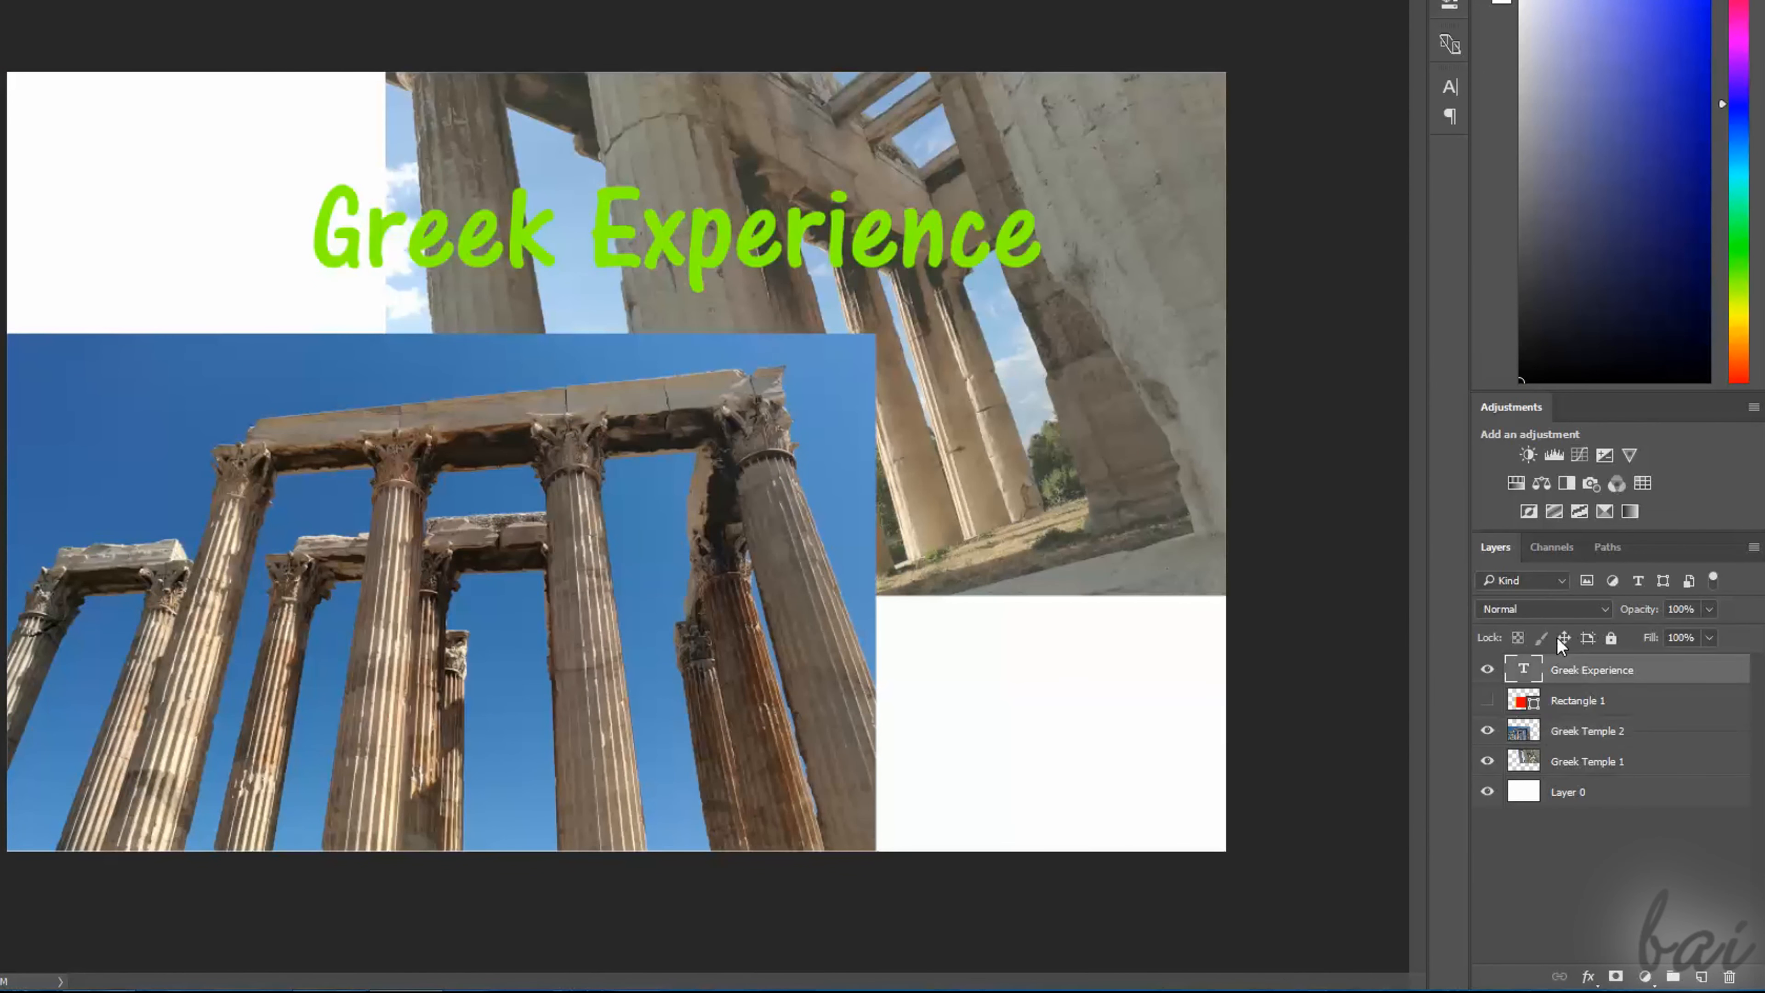
mouse_move(947, 254)
mouse_down()
mouse_move(1026, 255)
mouse_move(849, 289)
mouse_move(918, 255)
mouse_move(915, 269)
mouse_up()
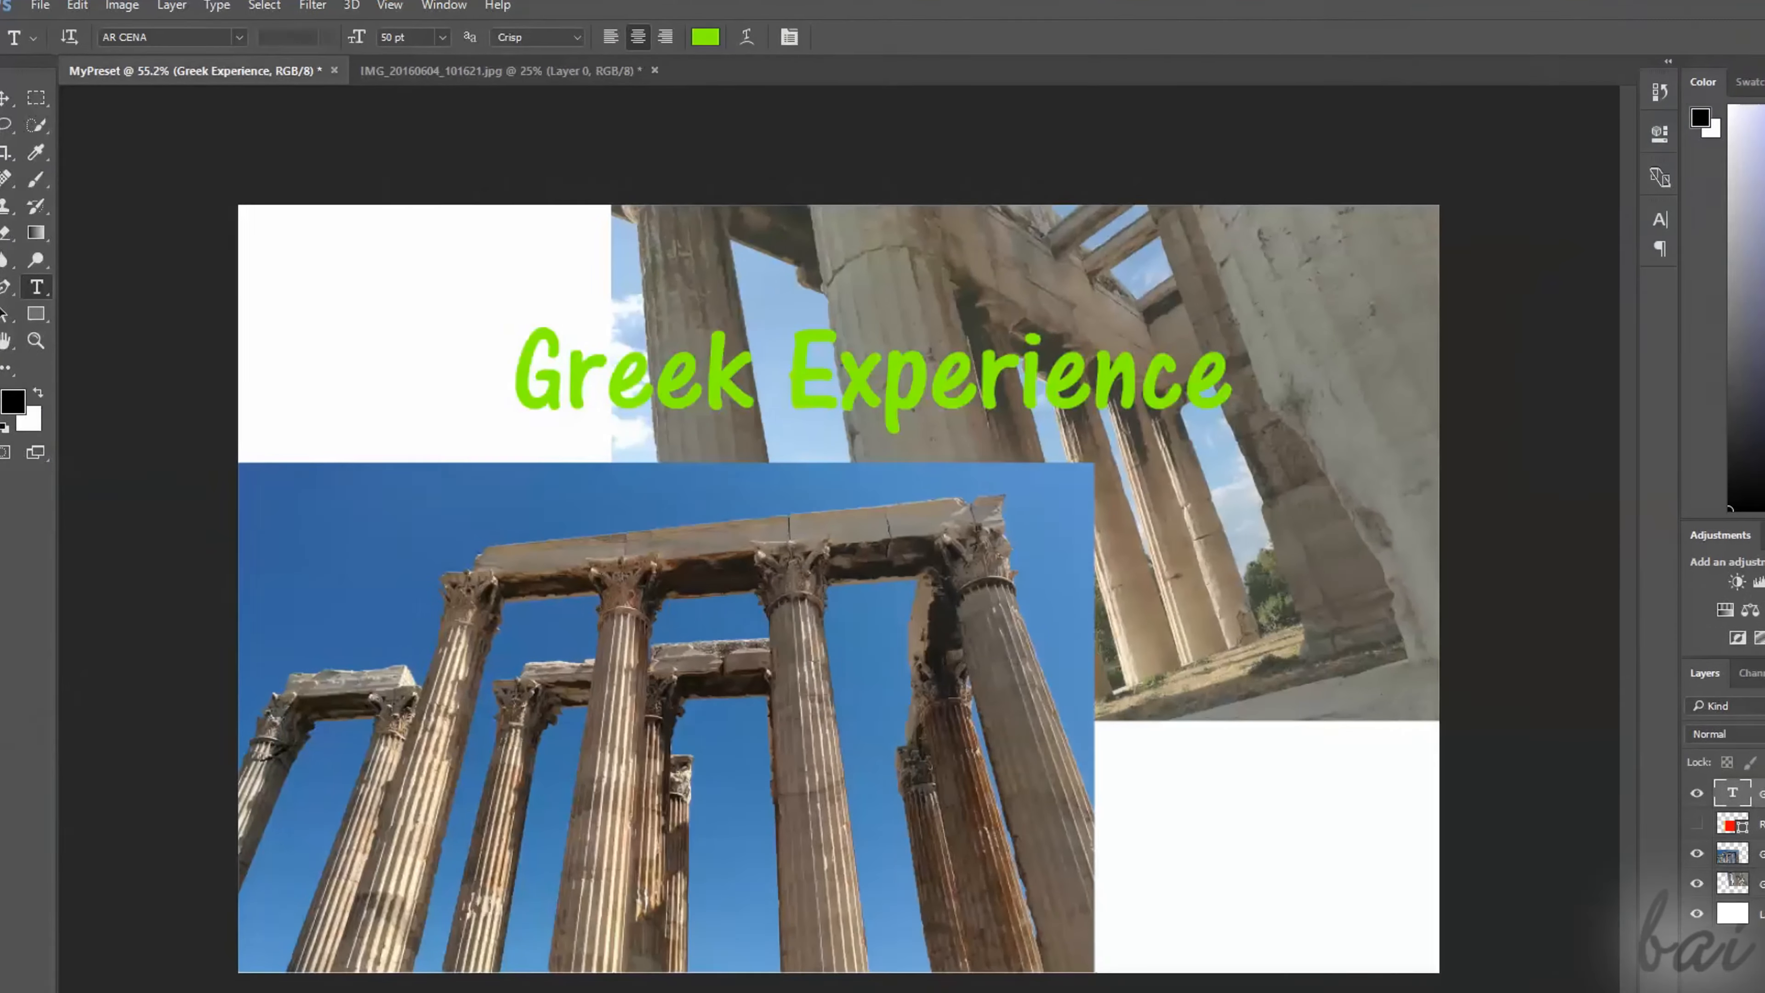
click(1588, 731)
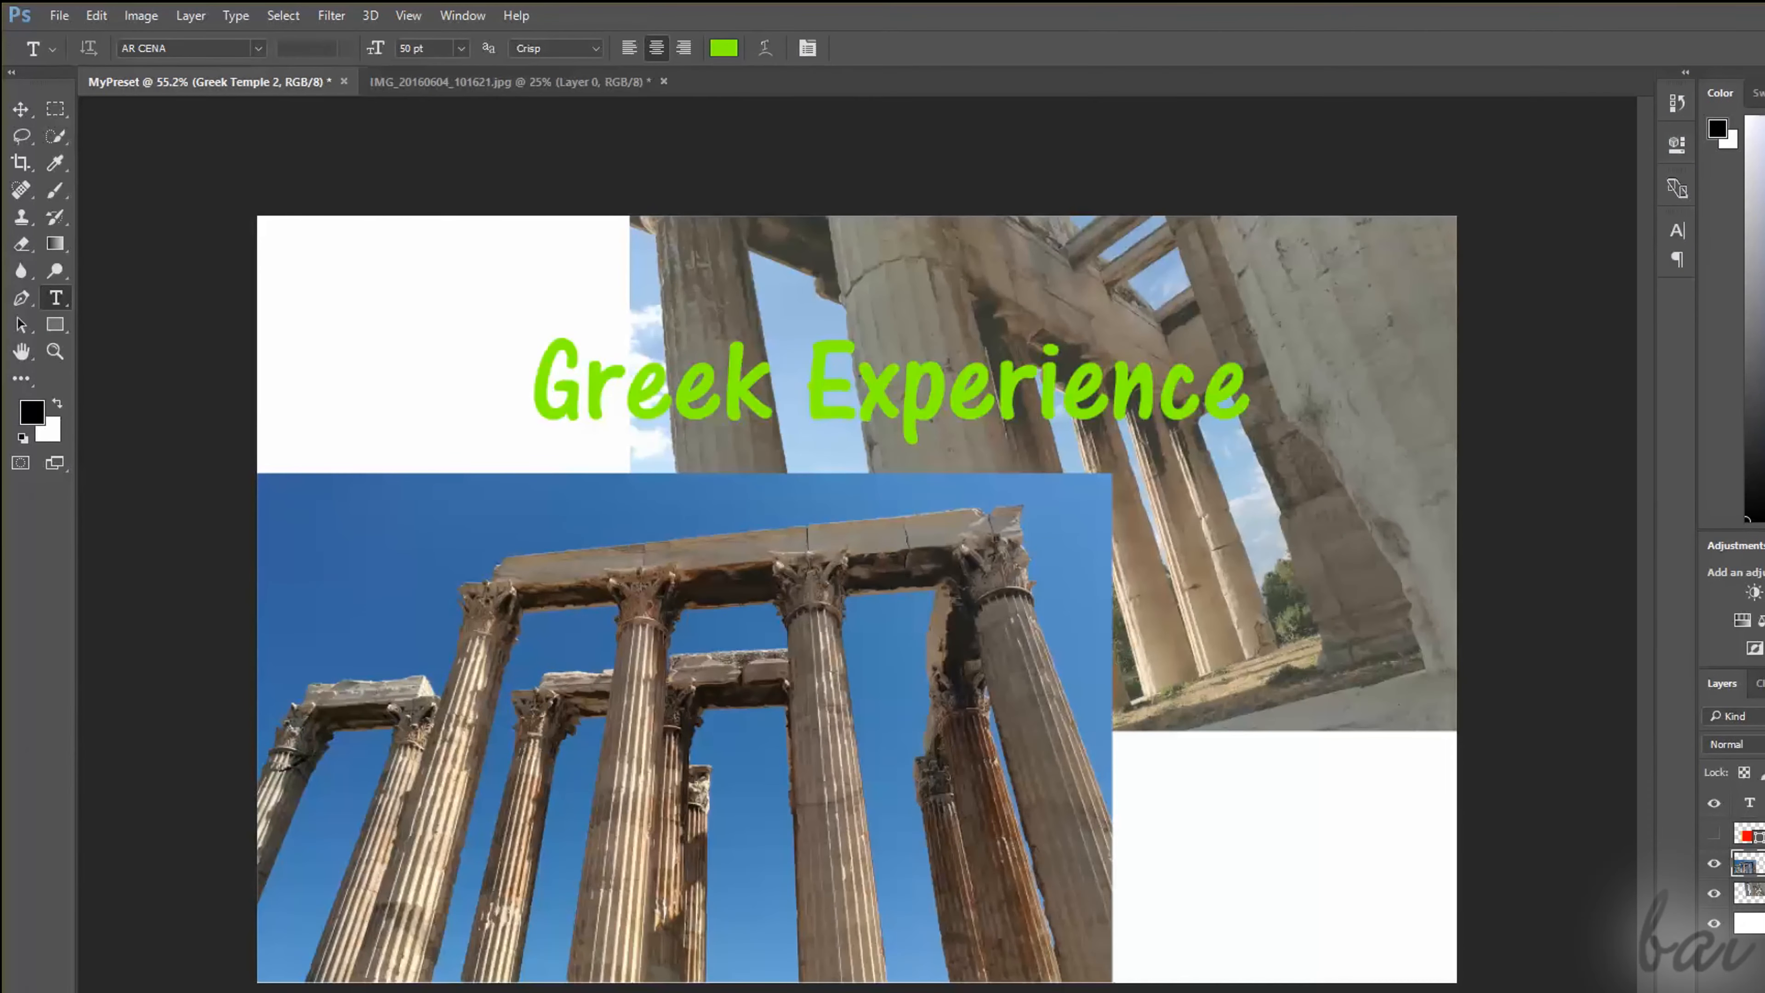
Try enlarging the Greek Temple 2 photo from its upper corner with the Scale transform.
click(96, 17)
mouse_move(210, 576)
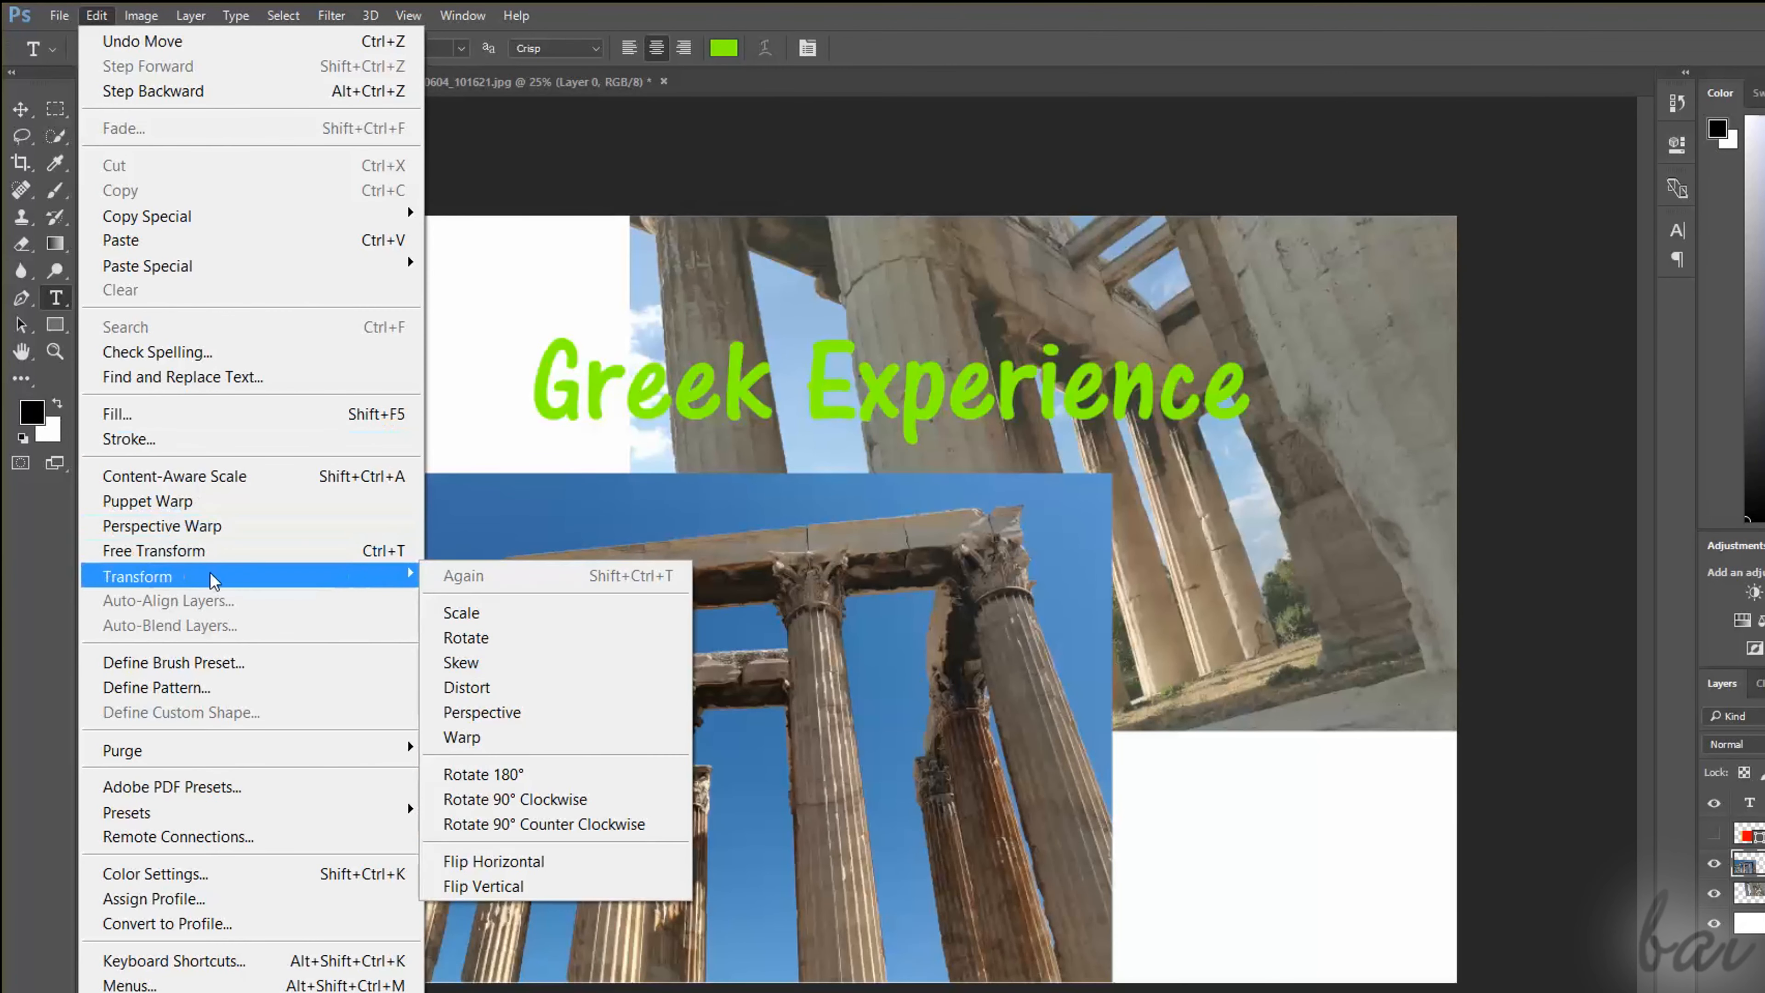
click(463, 613)
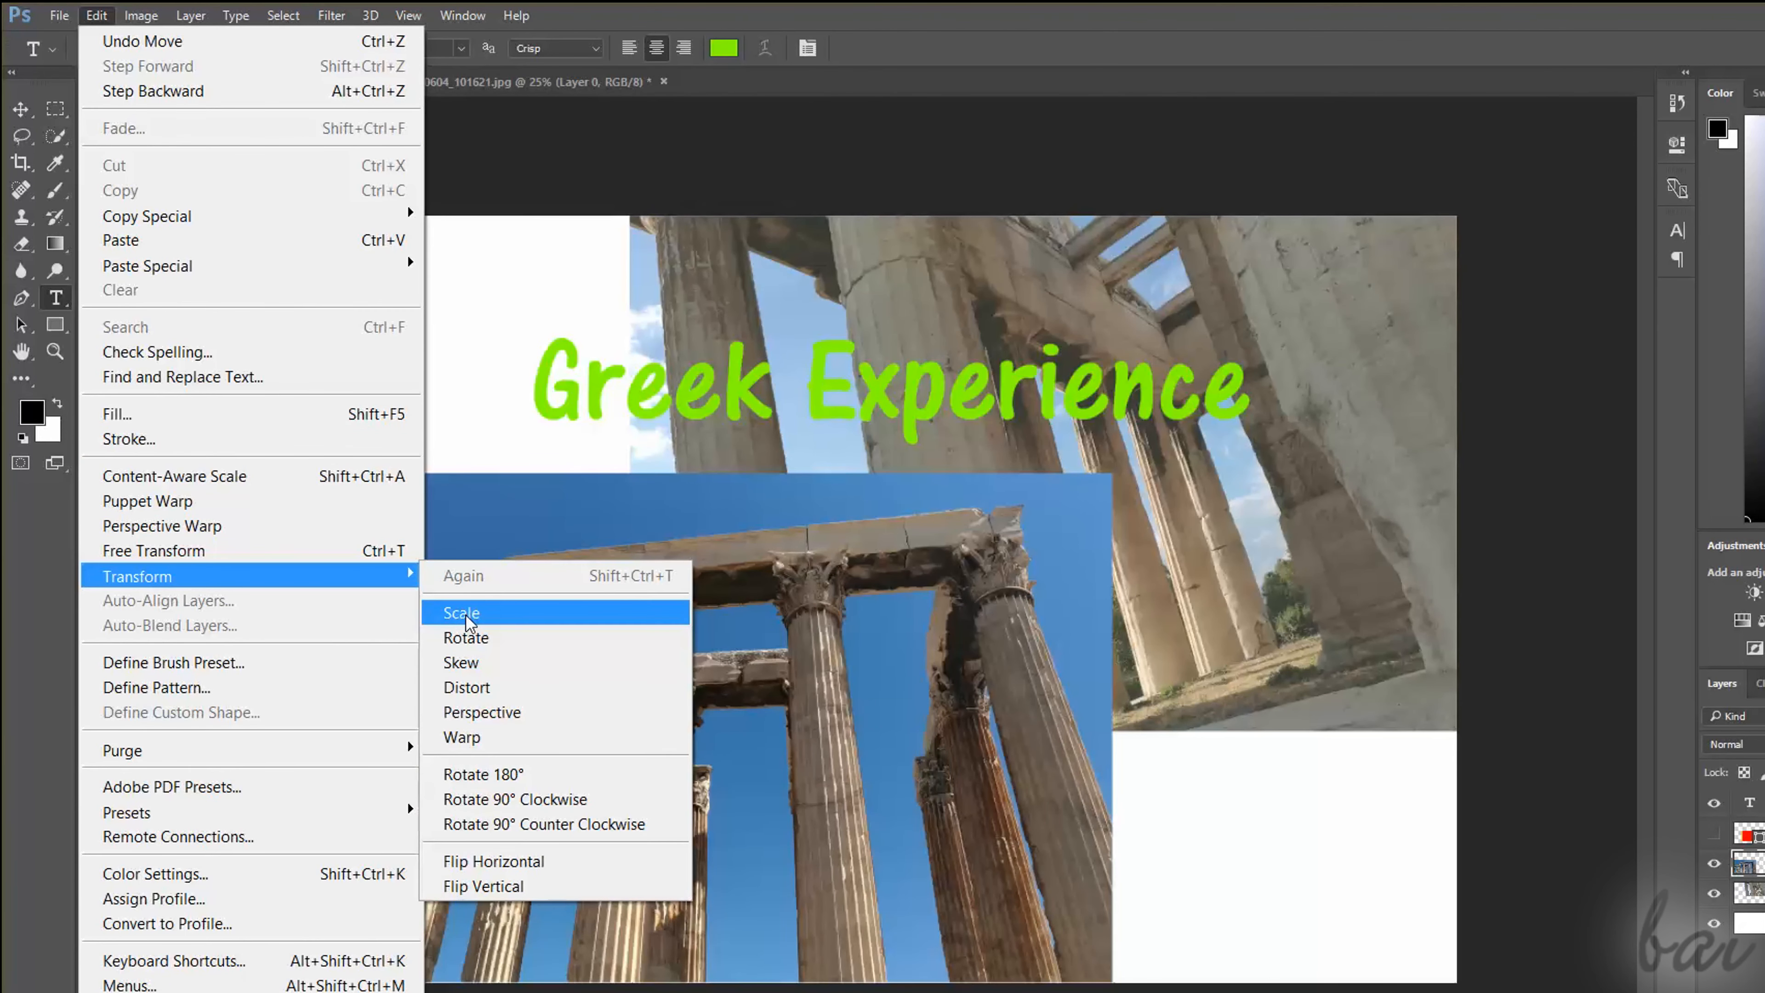
drag(1112, 476, 1151, 340)
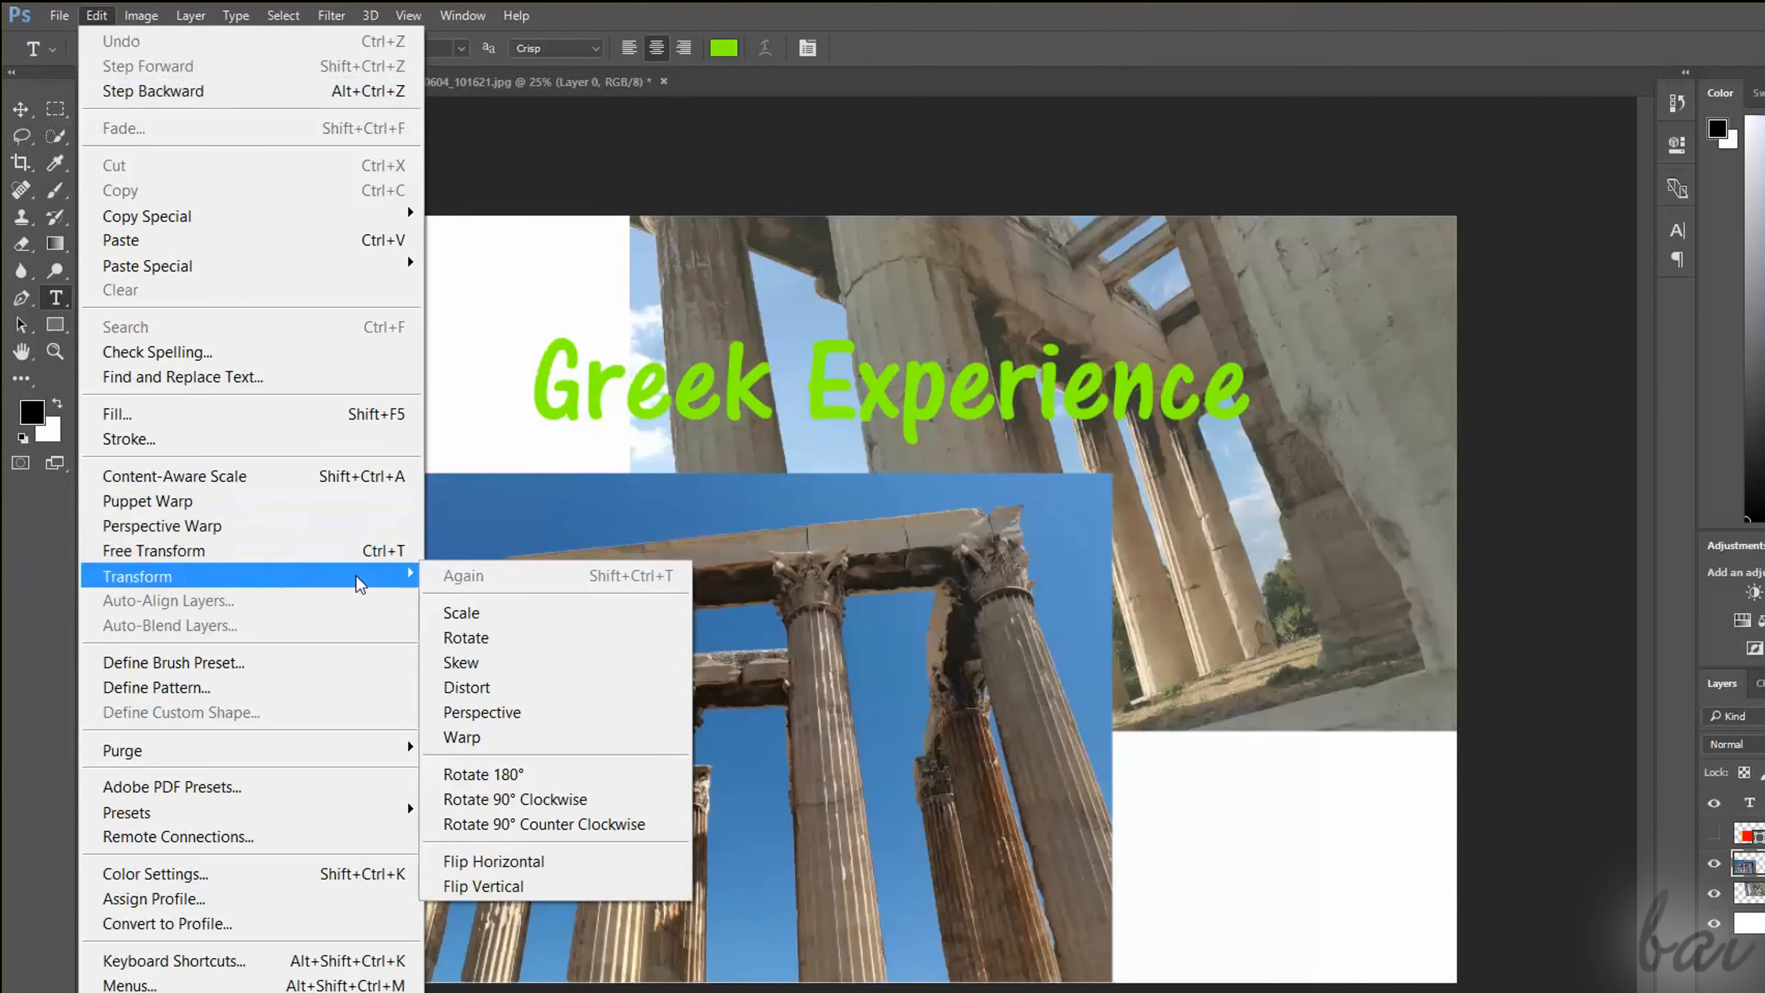
Try skewing the Greek Temple 2 photo by shifting its two upper corners with the Skew transform.
click(501, 664)
drag(259, 479, 482, 476)
drag(1157, 480, 1251, 455)
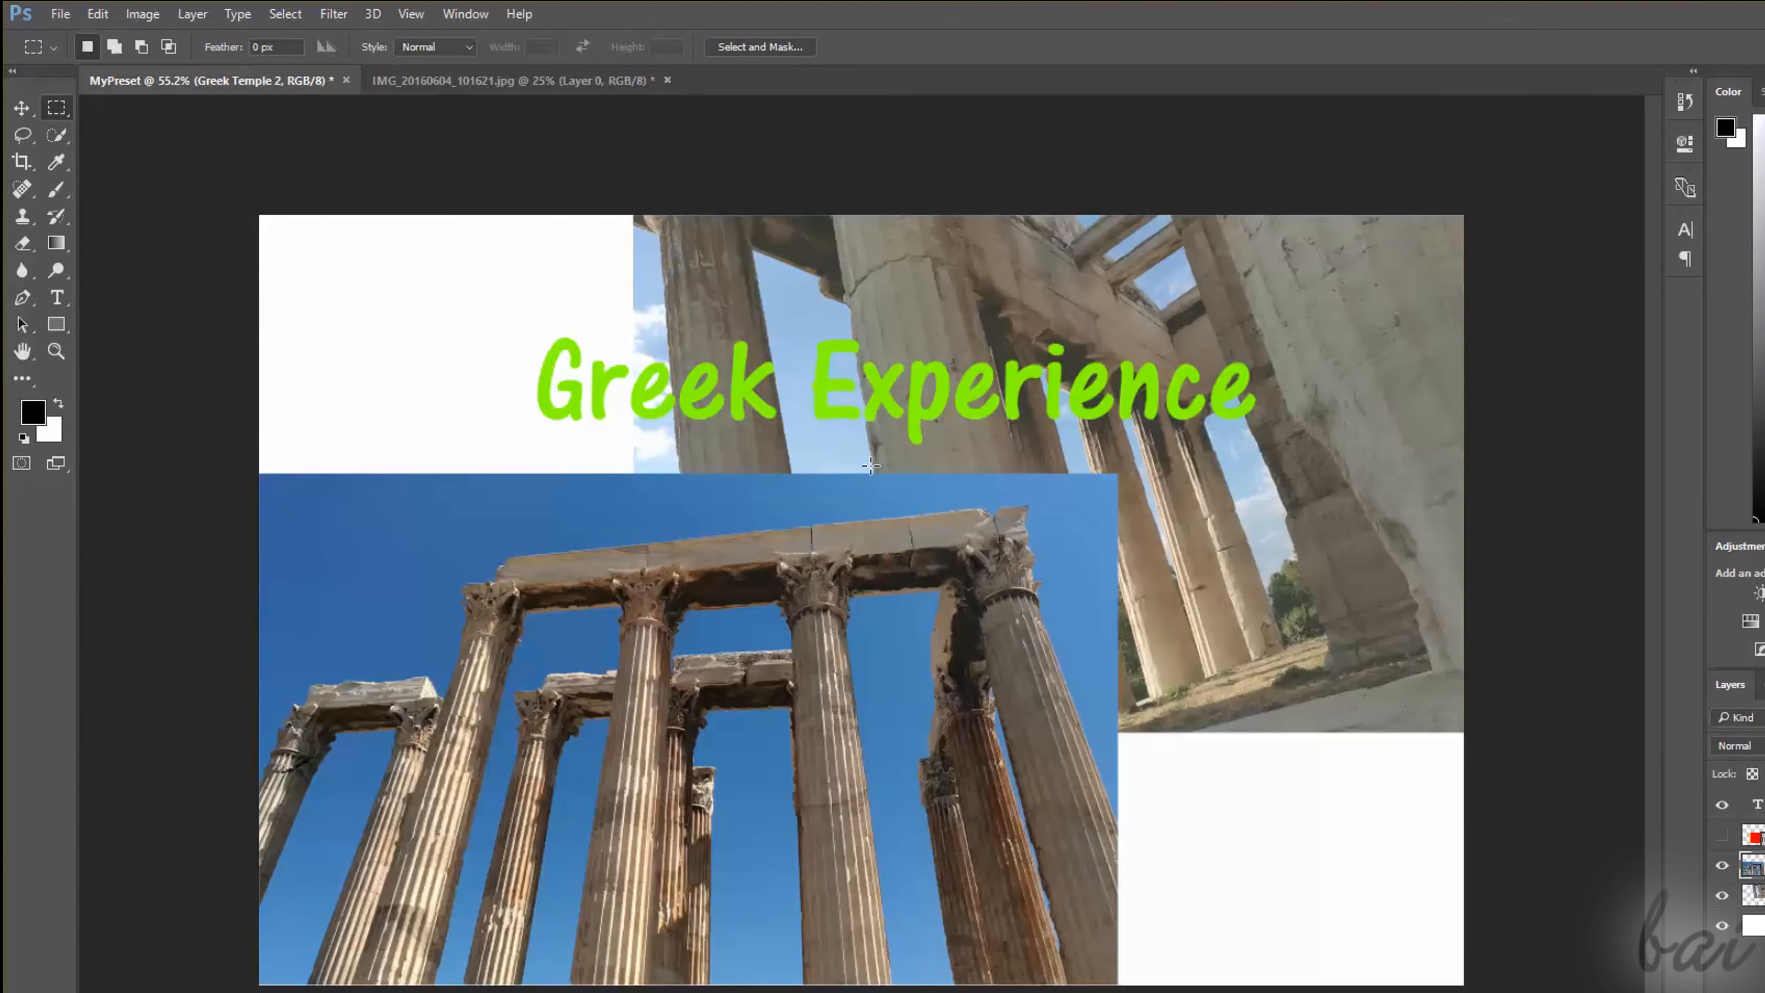
Try scaling up only the photo's columns beyond its middle, using a rectangular marquee selection and the Scale transform.
drag(871, 465, 1181, 870)
drag(1182, 869, 1232, 987)
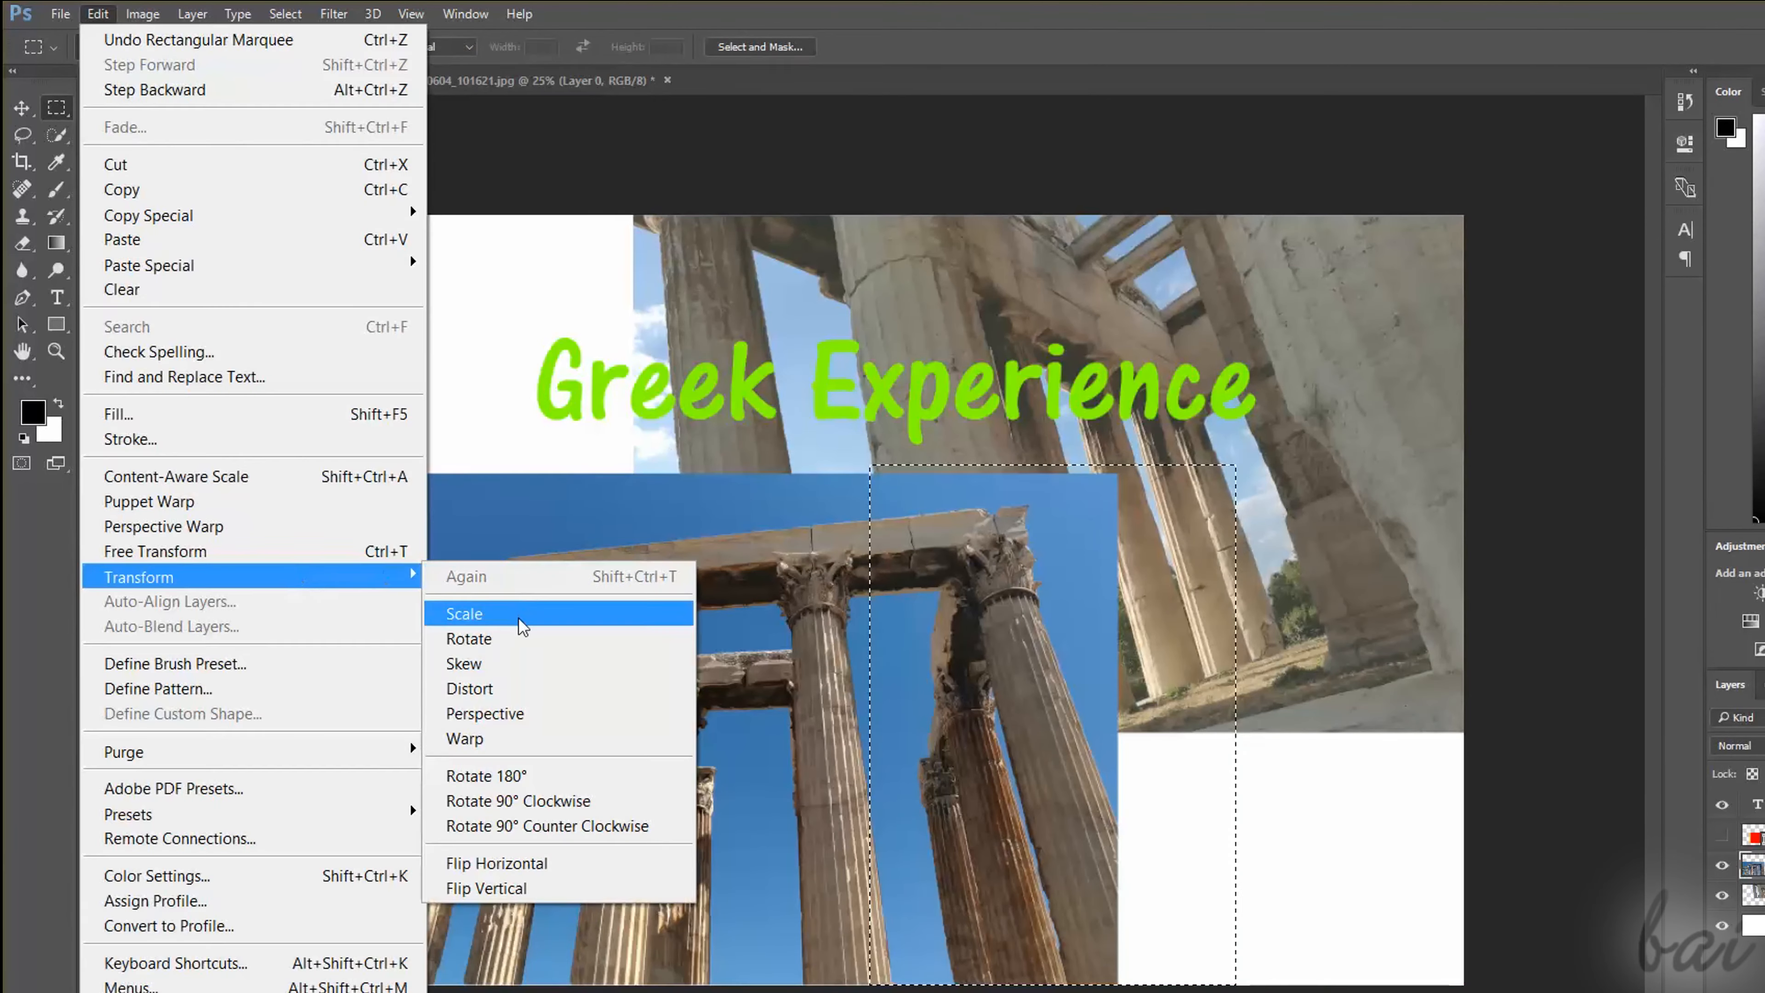
click(458, 614)
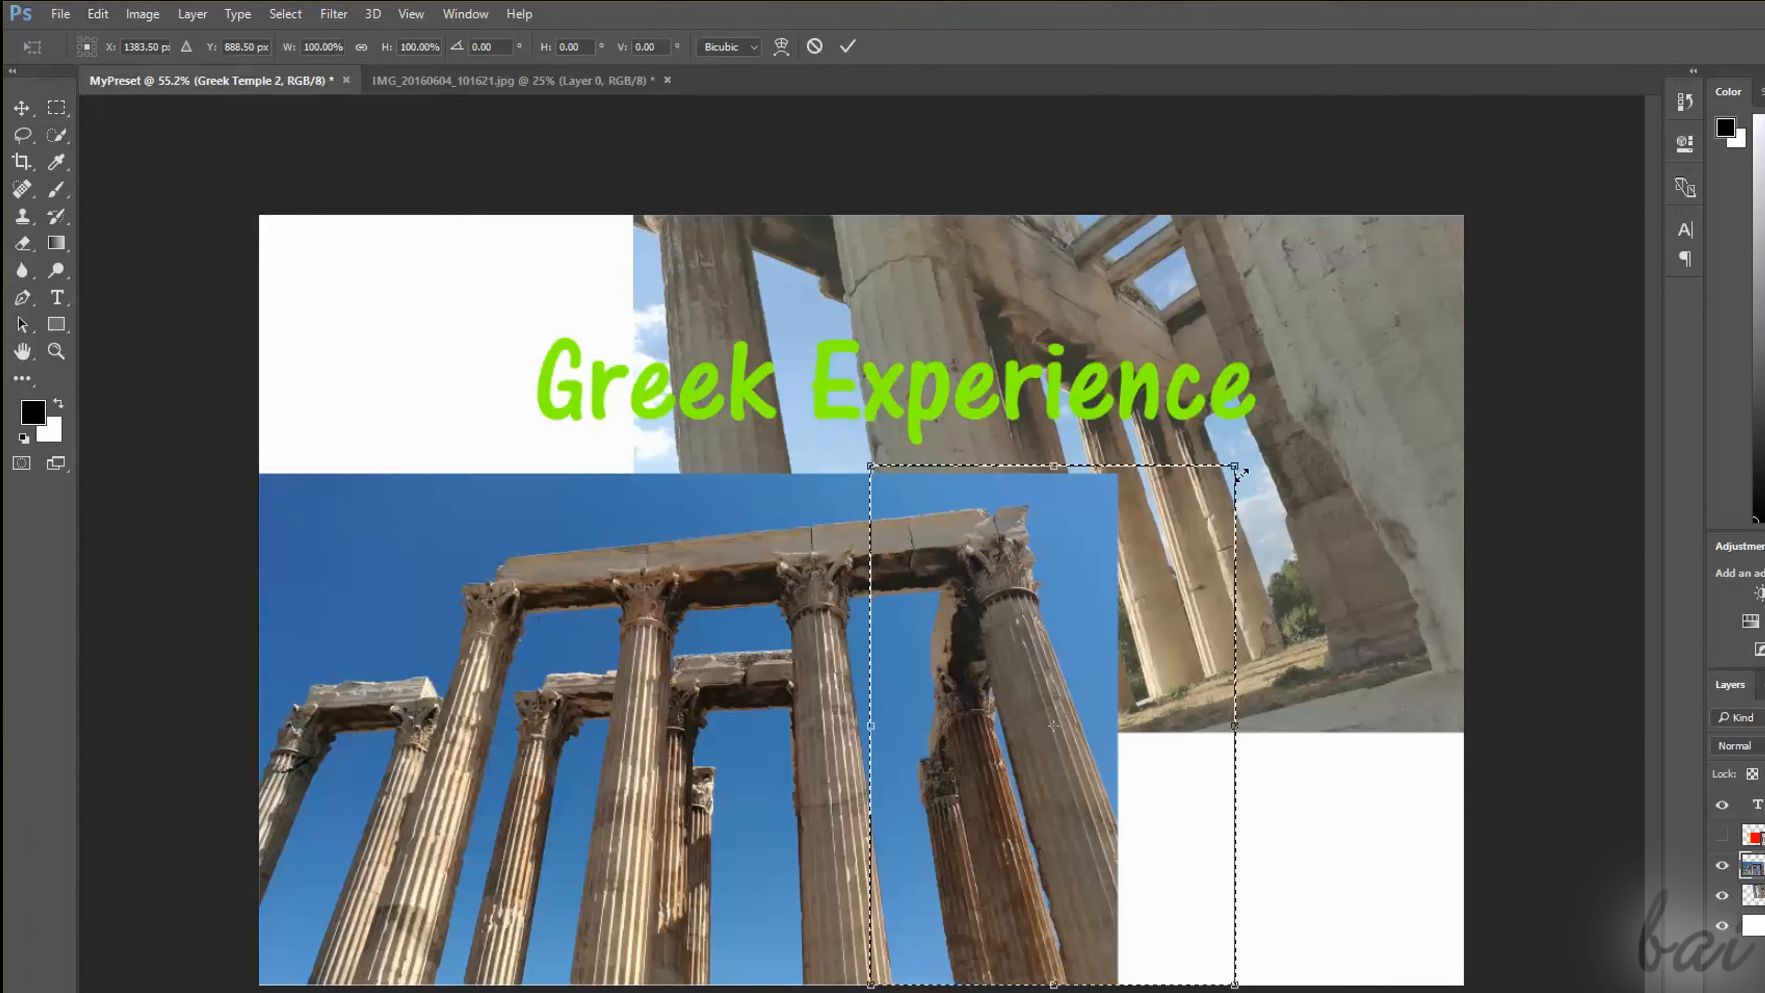
drag(1234, 466, 1337, 288)
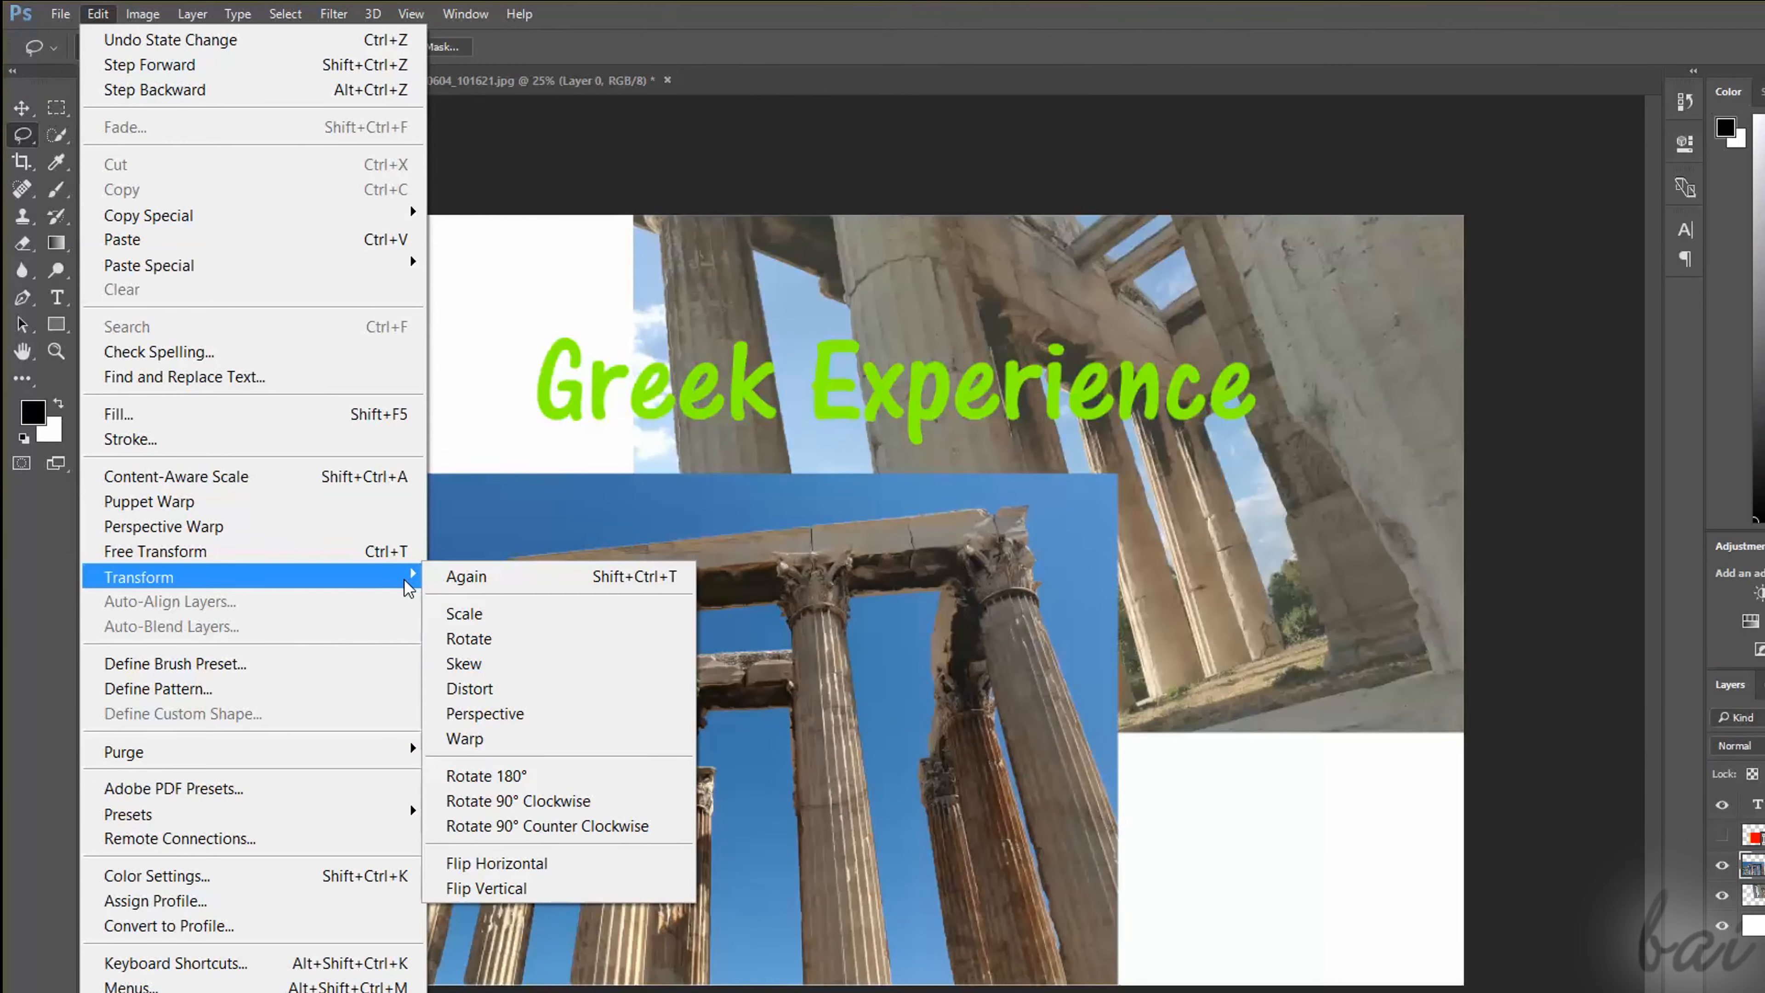
Try entering a rotation angle of 1° for the Greek Temple 2 photo in the transform options, and reset the angle to 0.
click(464, 614)
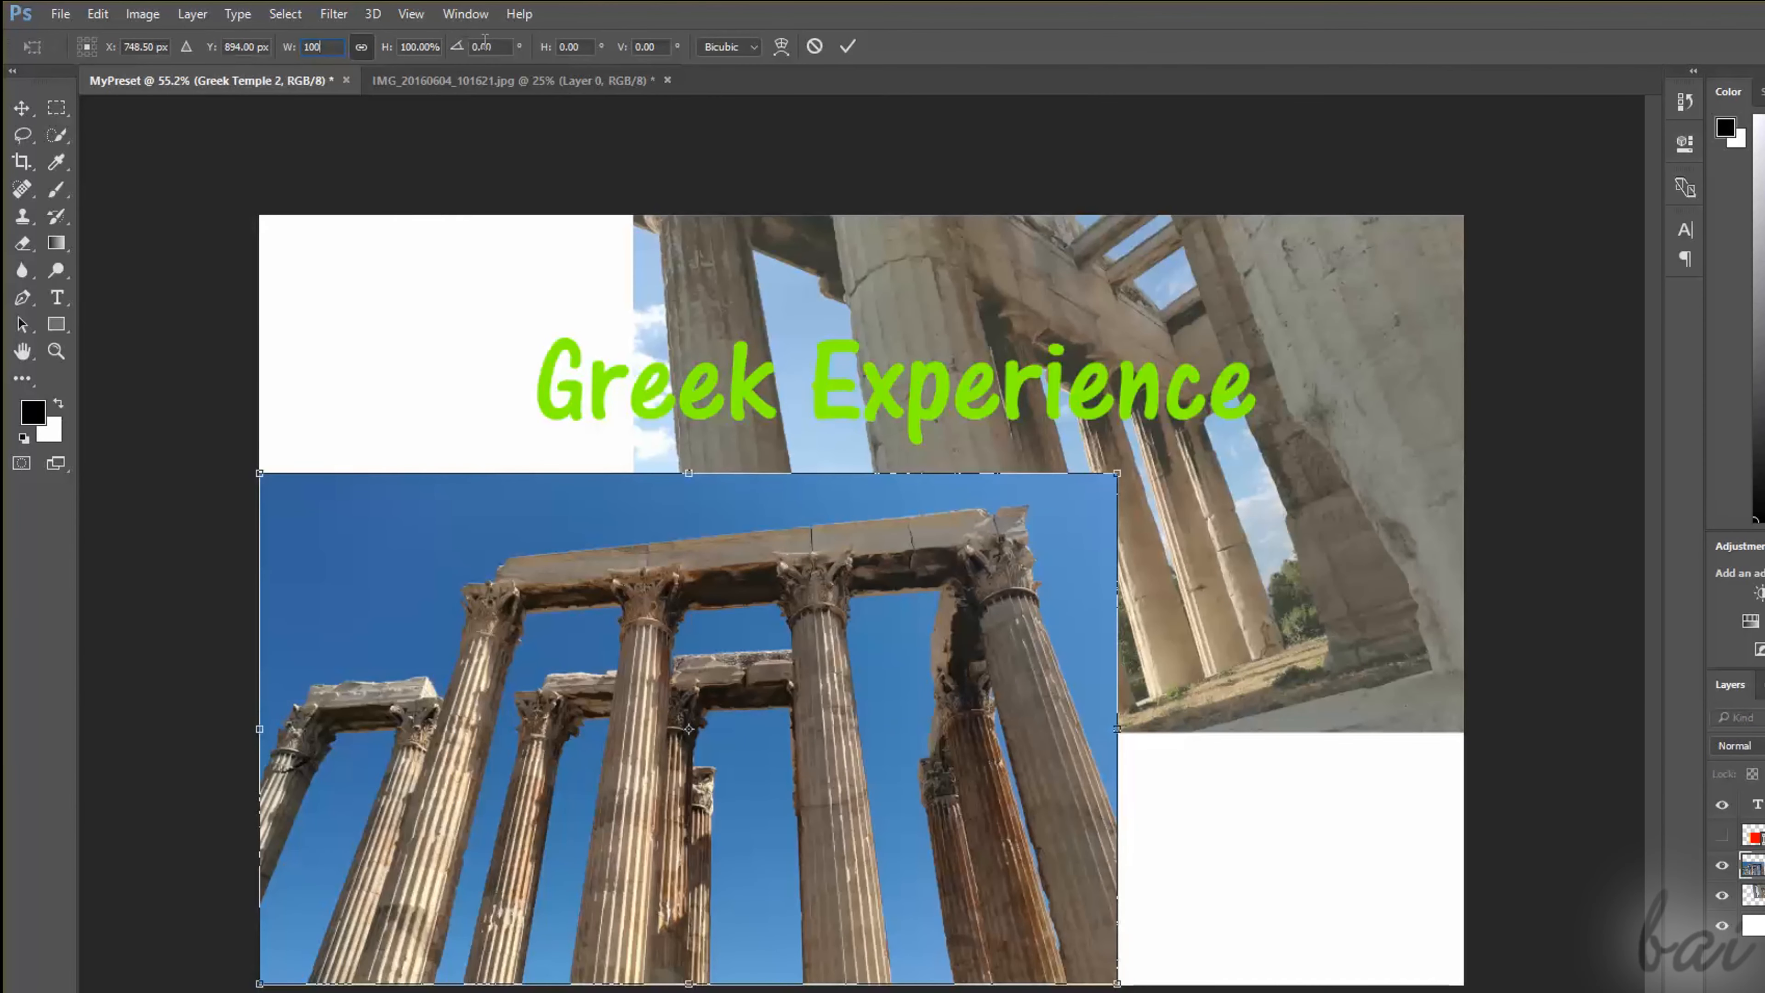
text(1)
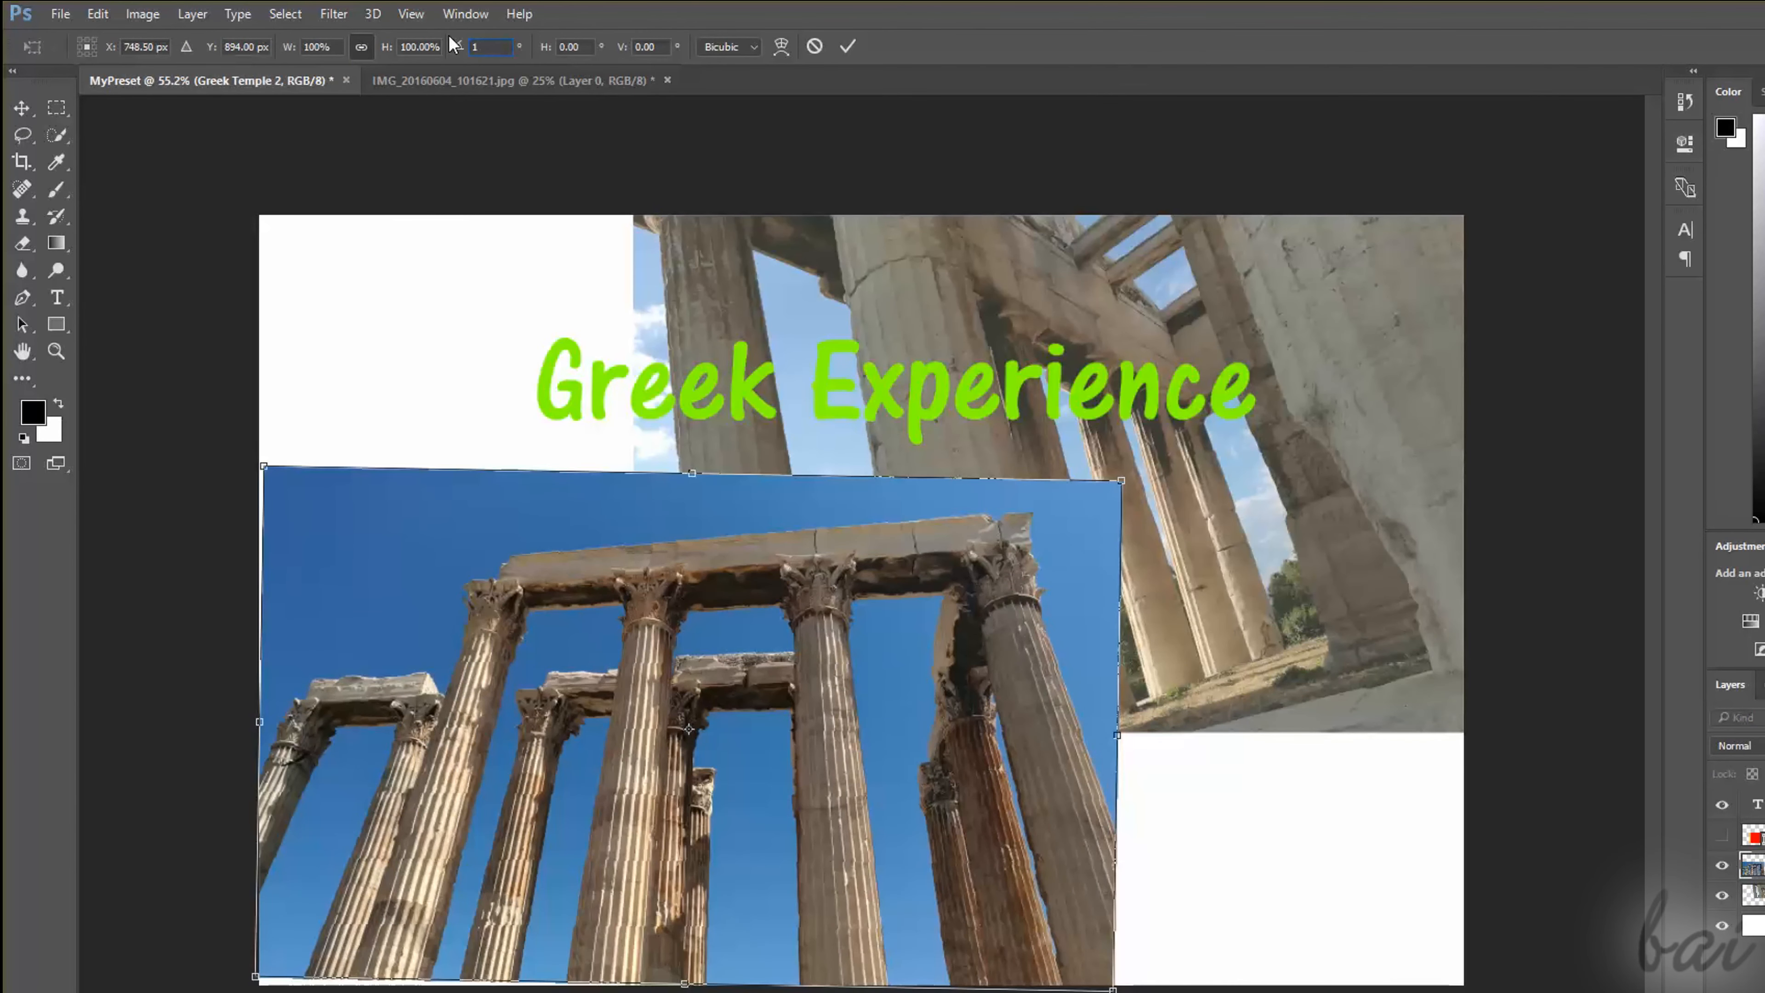
text(100)
key(BackSpace)
key(BackSpace)
key(BackSpace)
text(0)
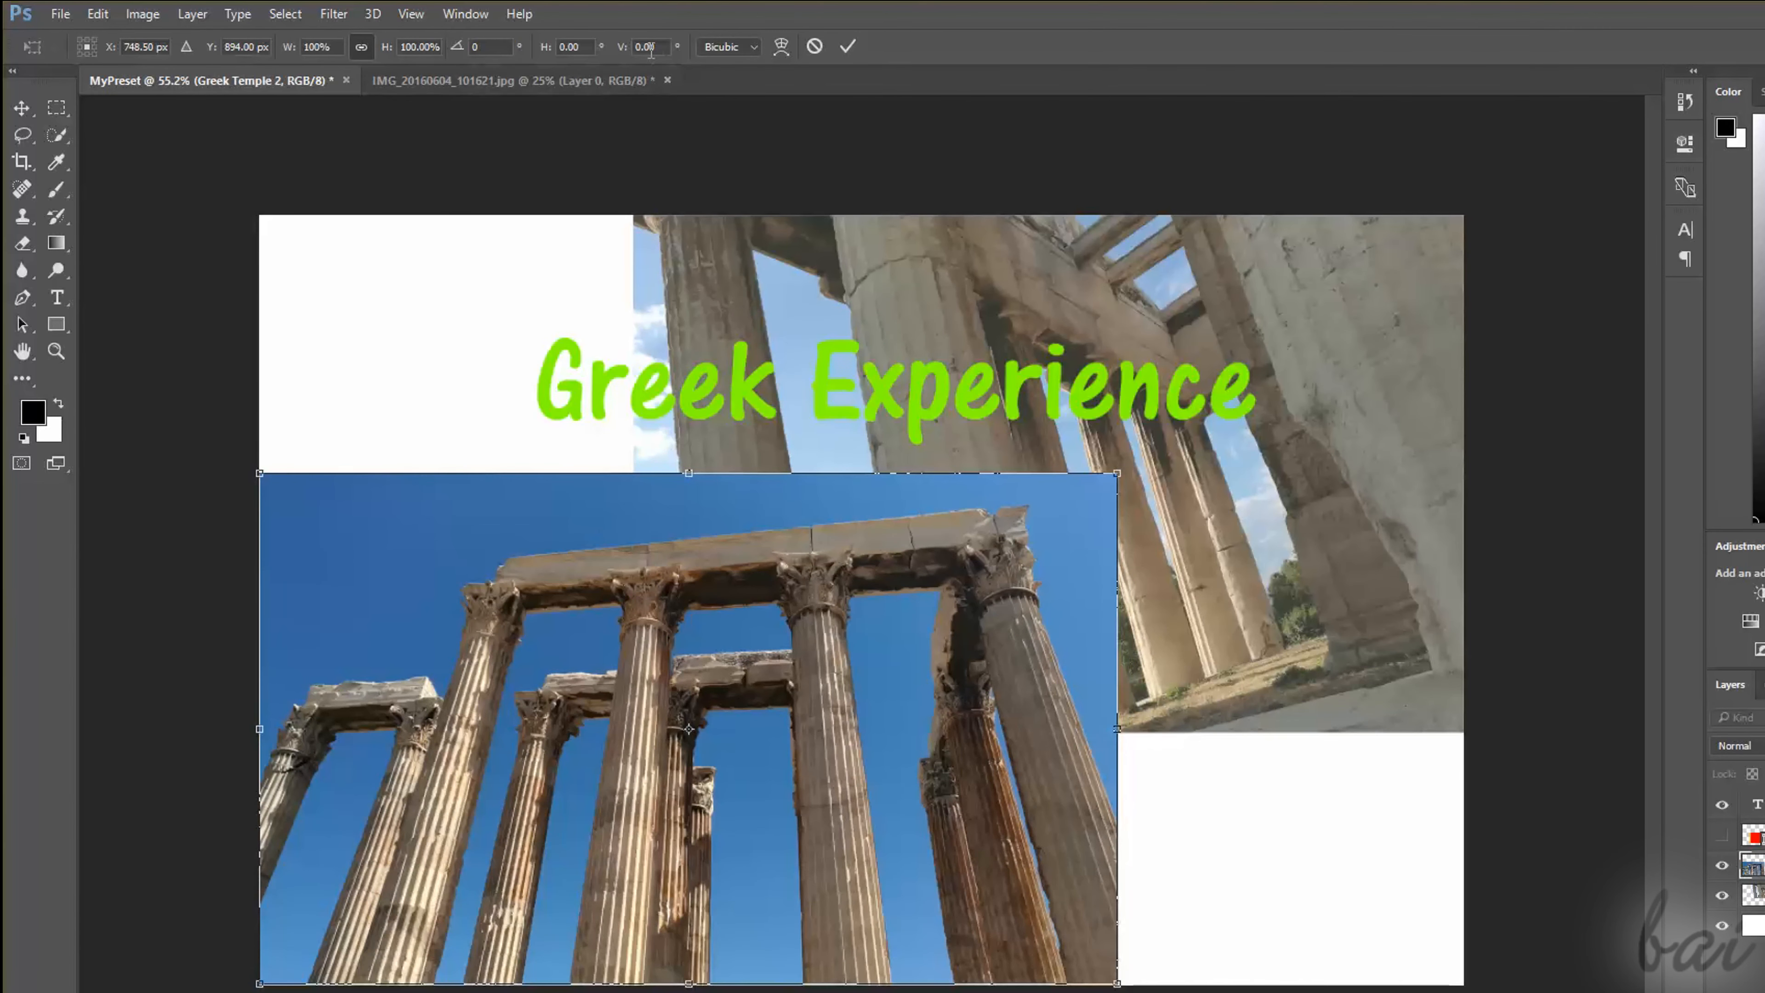
Try a vertical skew of 10° on the Greek Temple 2 photo, and clear the value.
text(10)
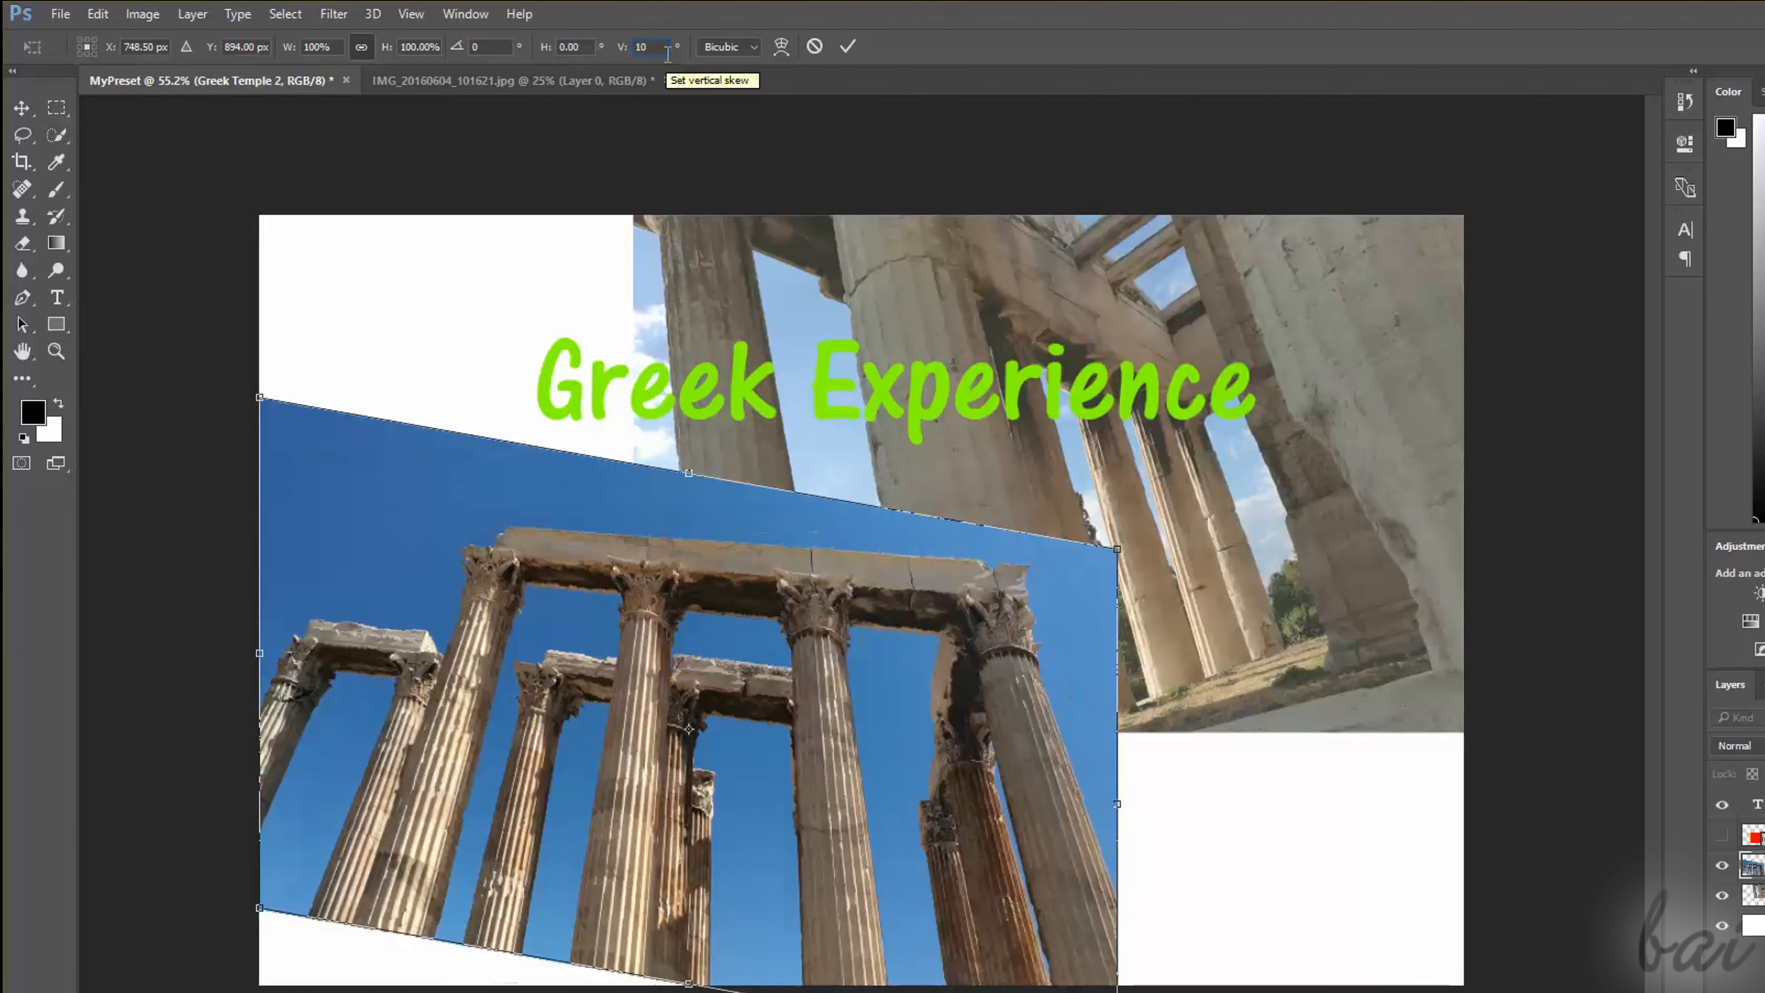
key(BackSpace)
key(BackSpace)
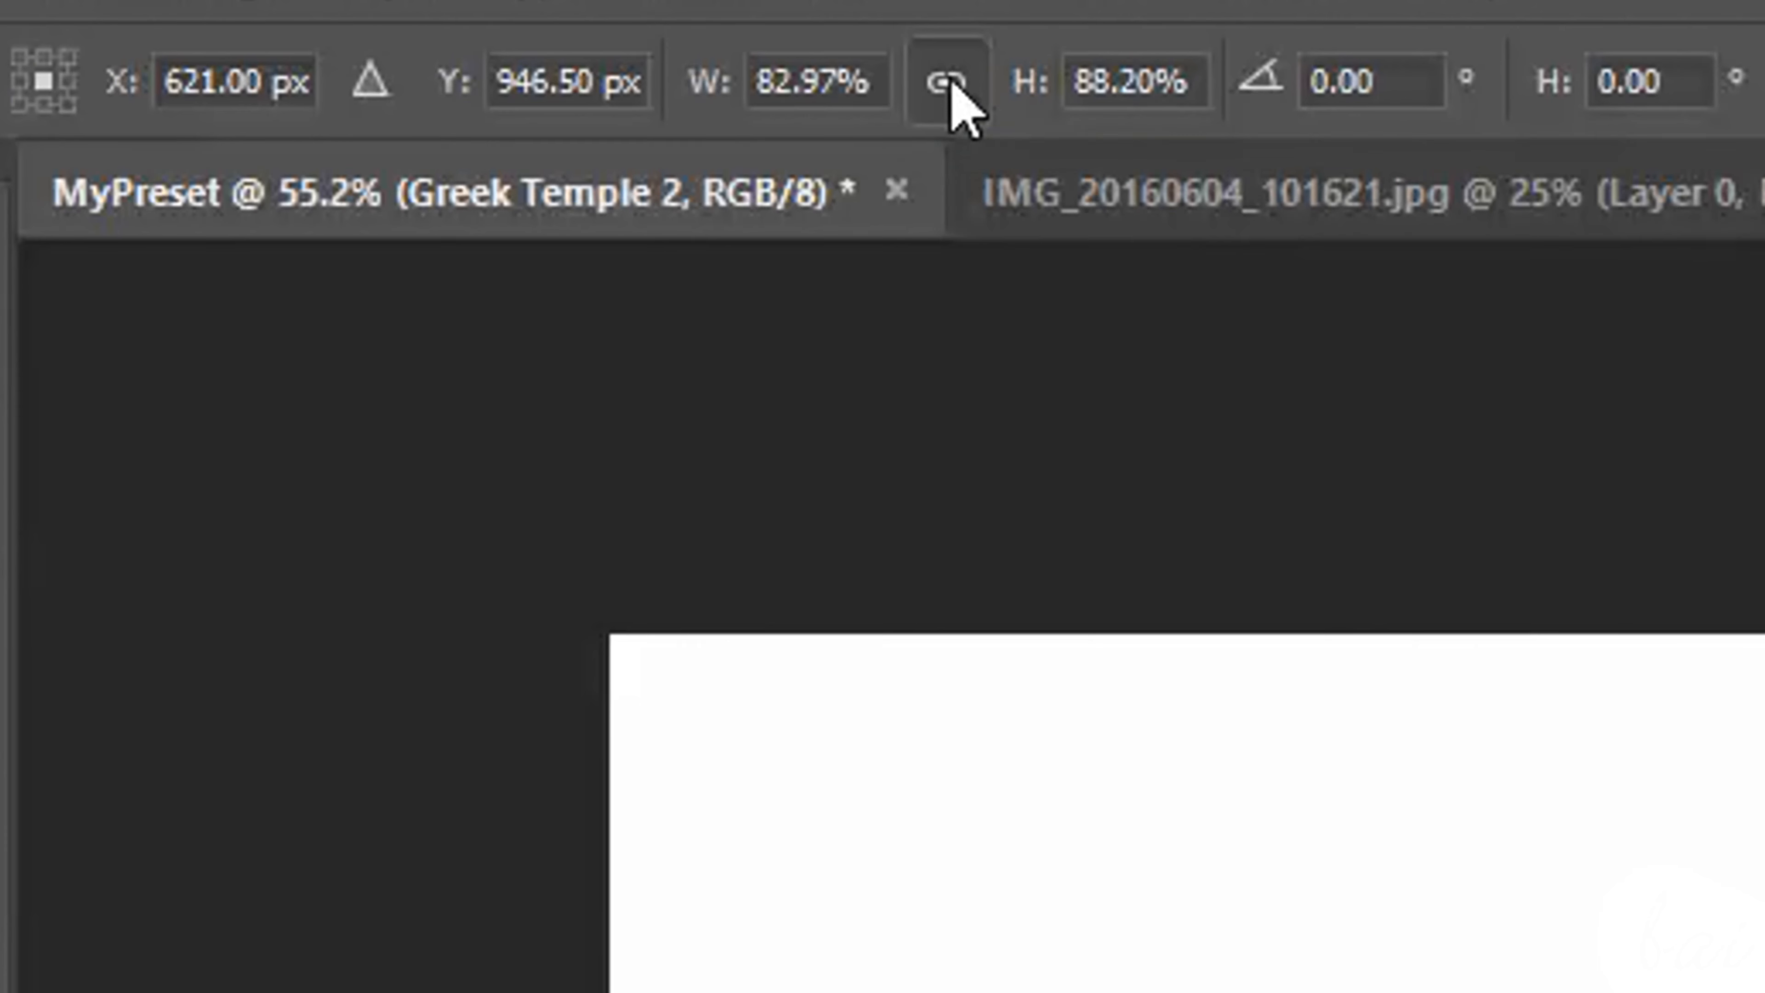
Try scaling the photo to 82.97% width and 88.20% height, then link its proportions and enlarge it proportionally.
drag(1160, 442, 967, 533)
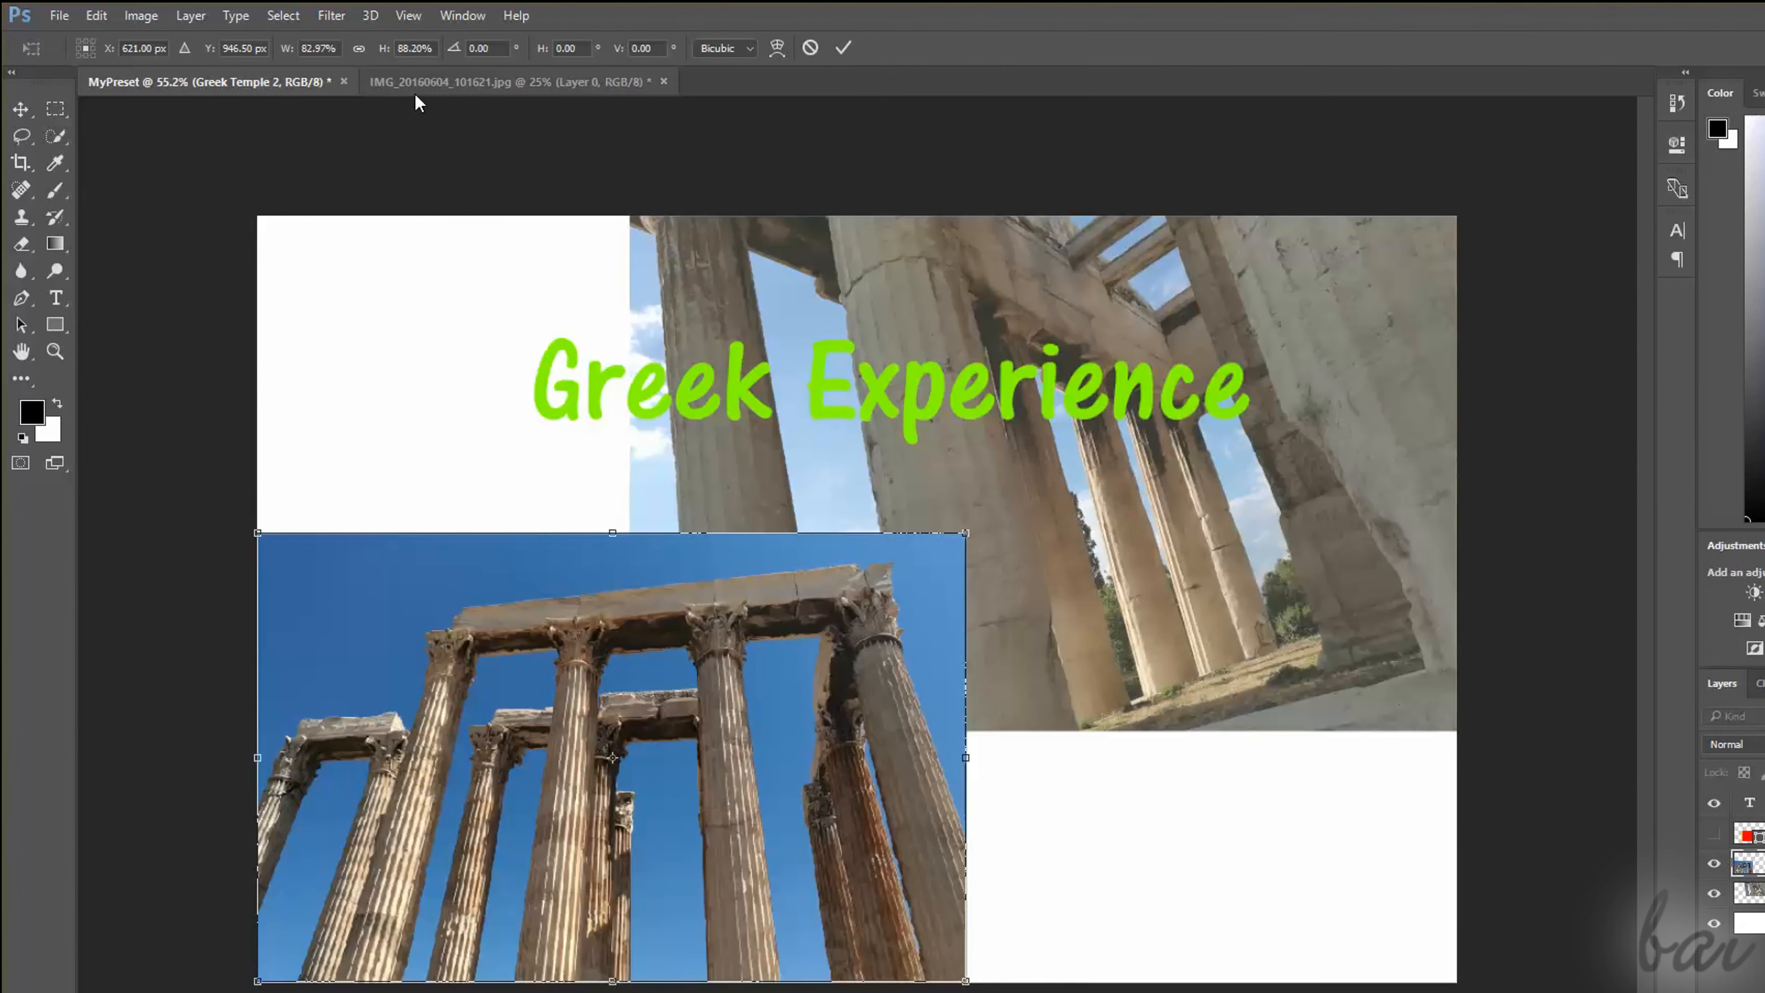
click(360, 50)
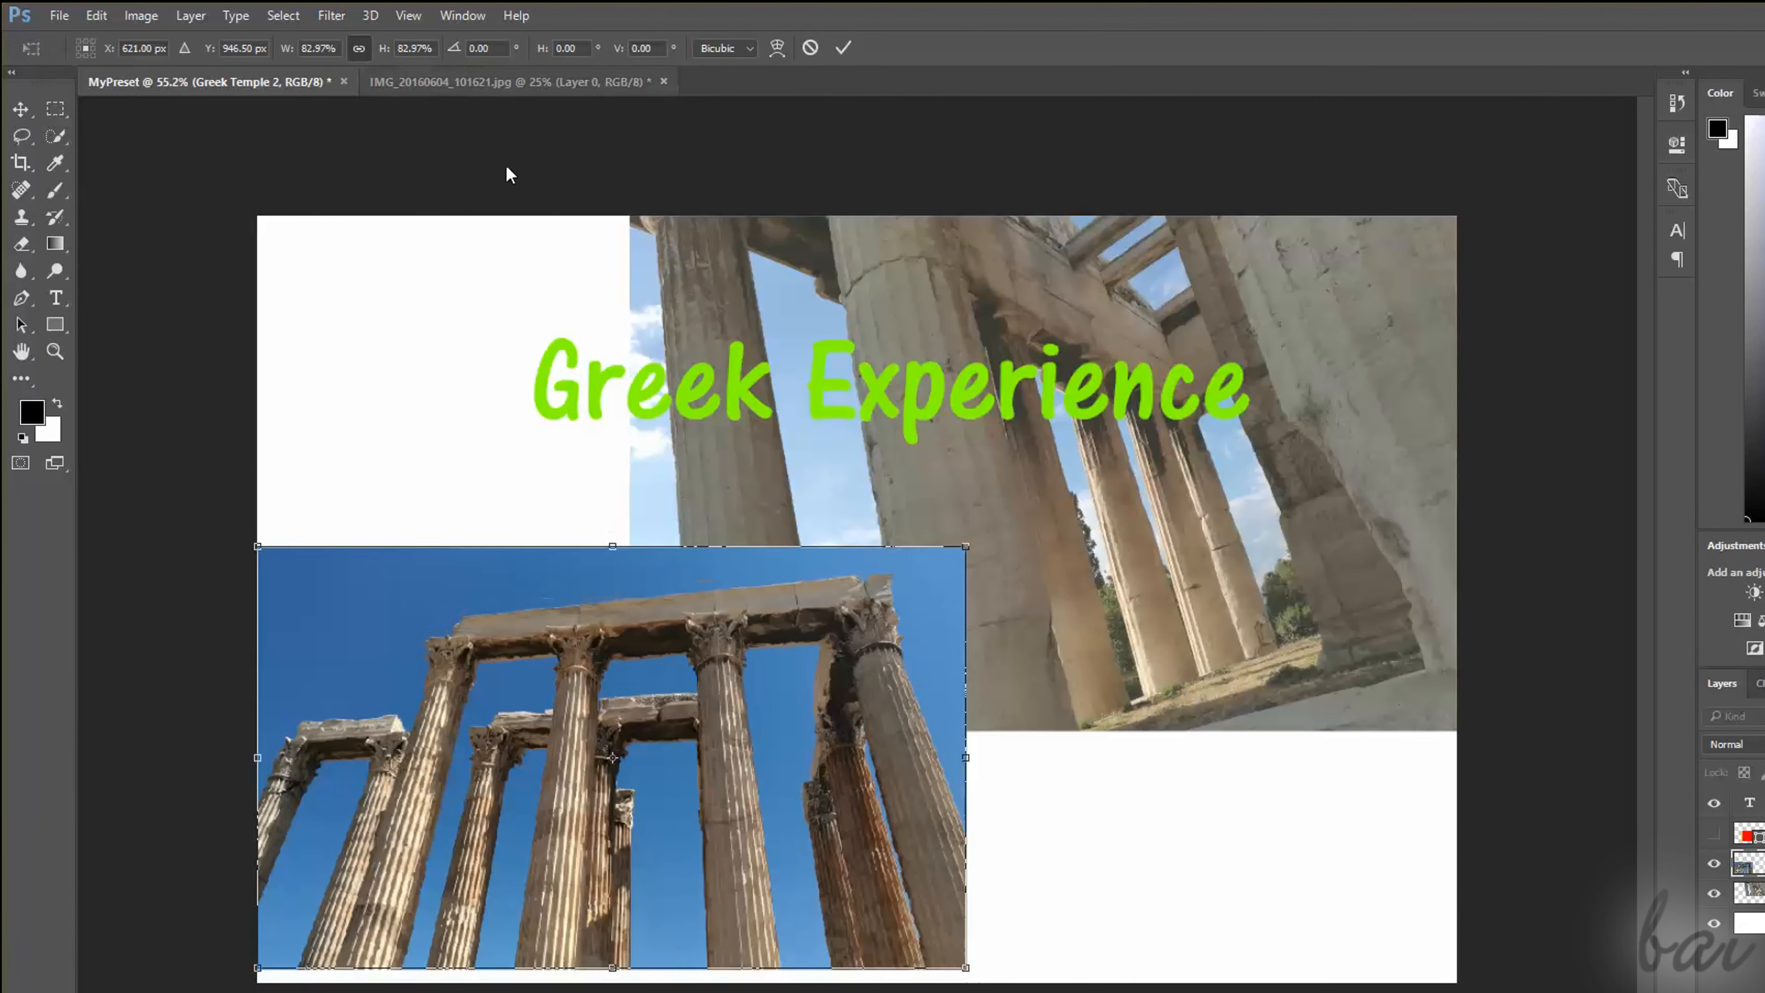
drag(968, 543, 1411, 229)
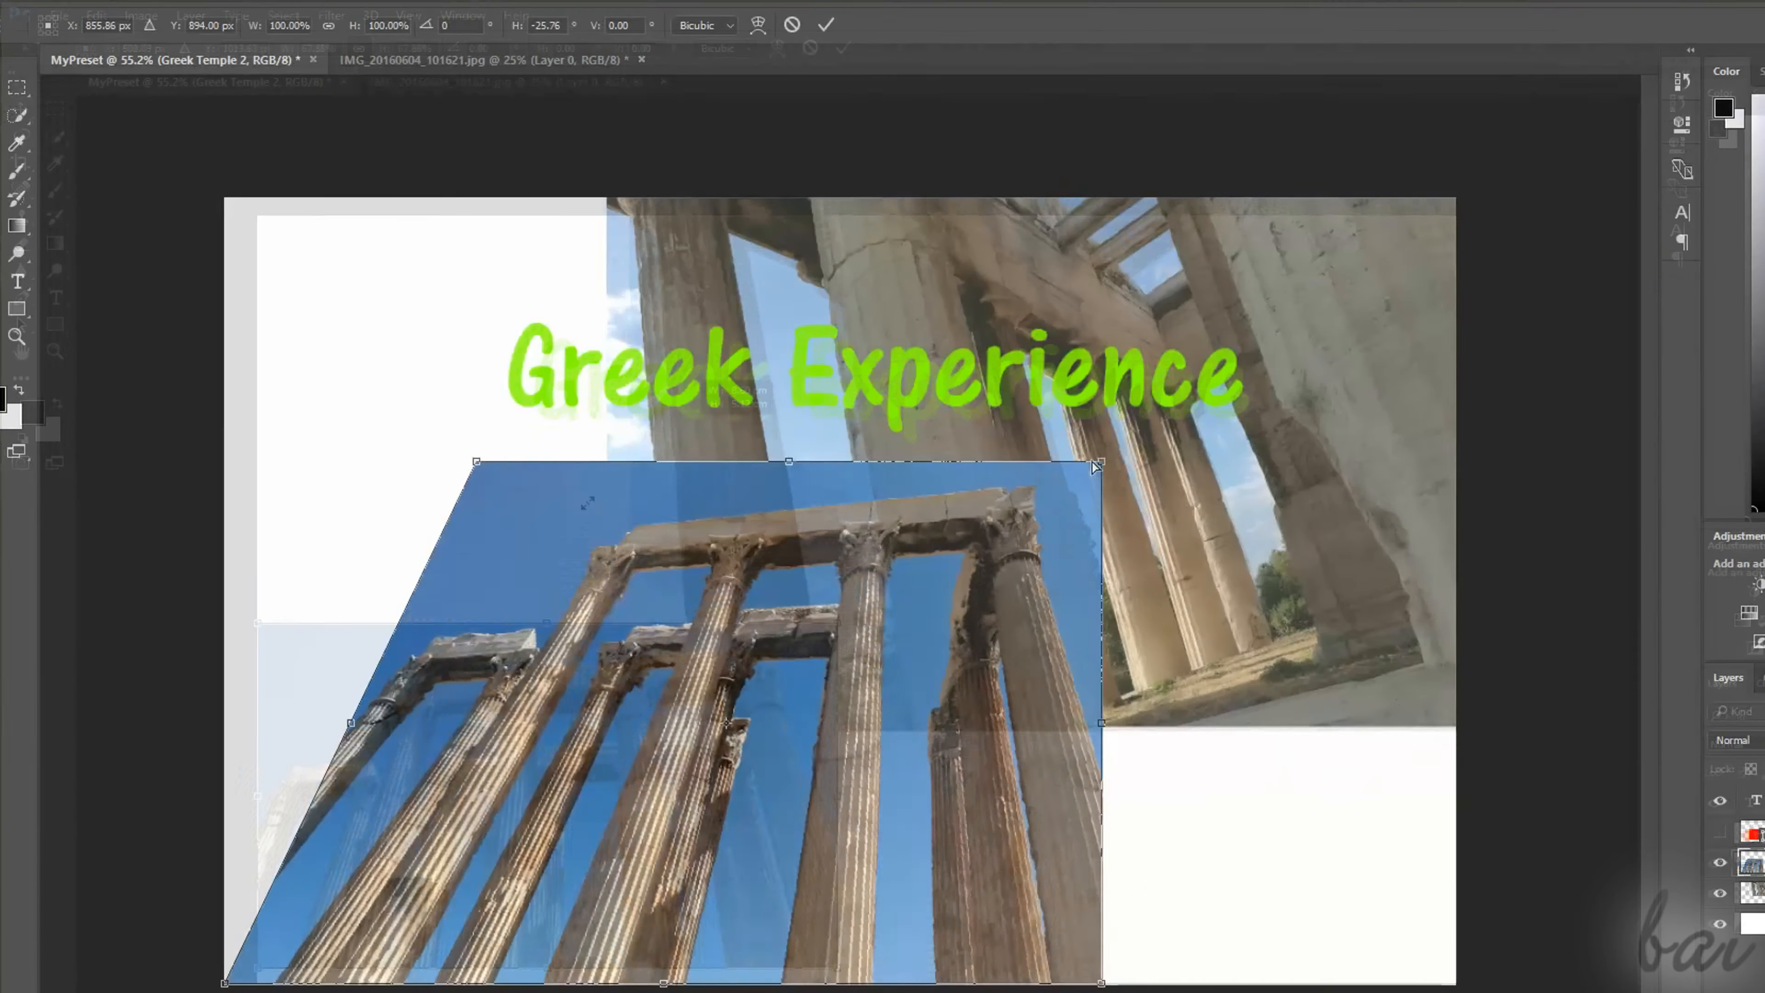
Try pulling the upper corner of the skewed Greek Temple 2 photo inward, and apply the transform.
drag(1057, 469, 1027, 481)
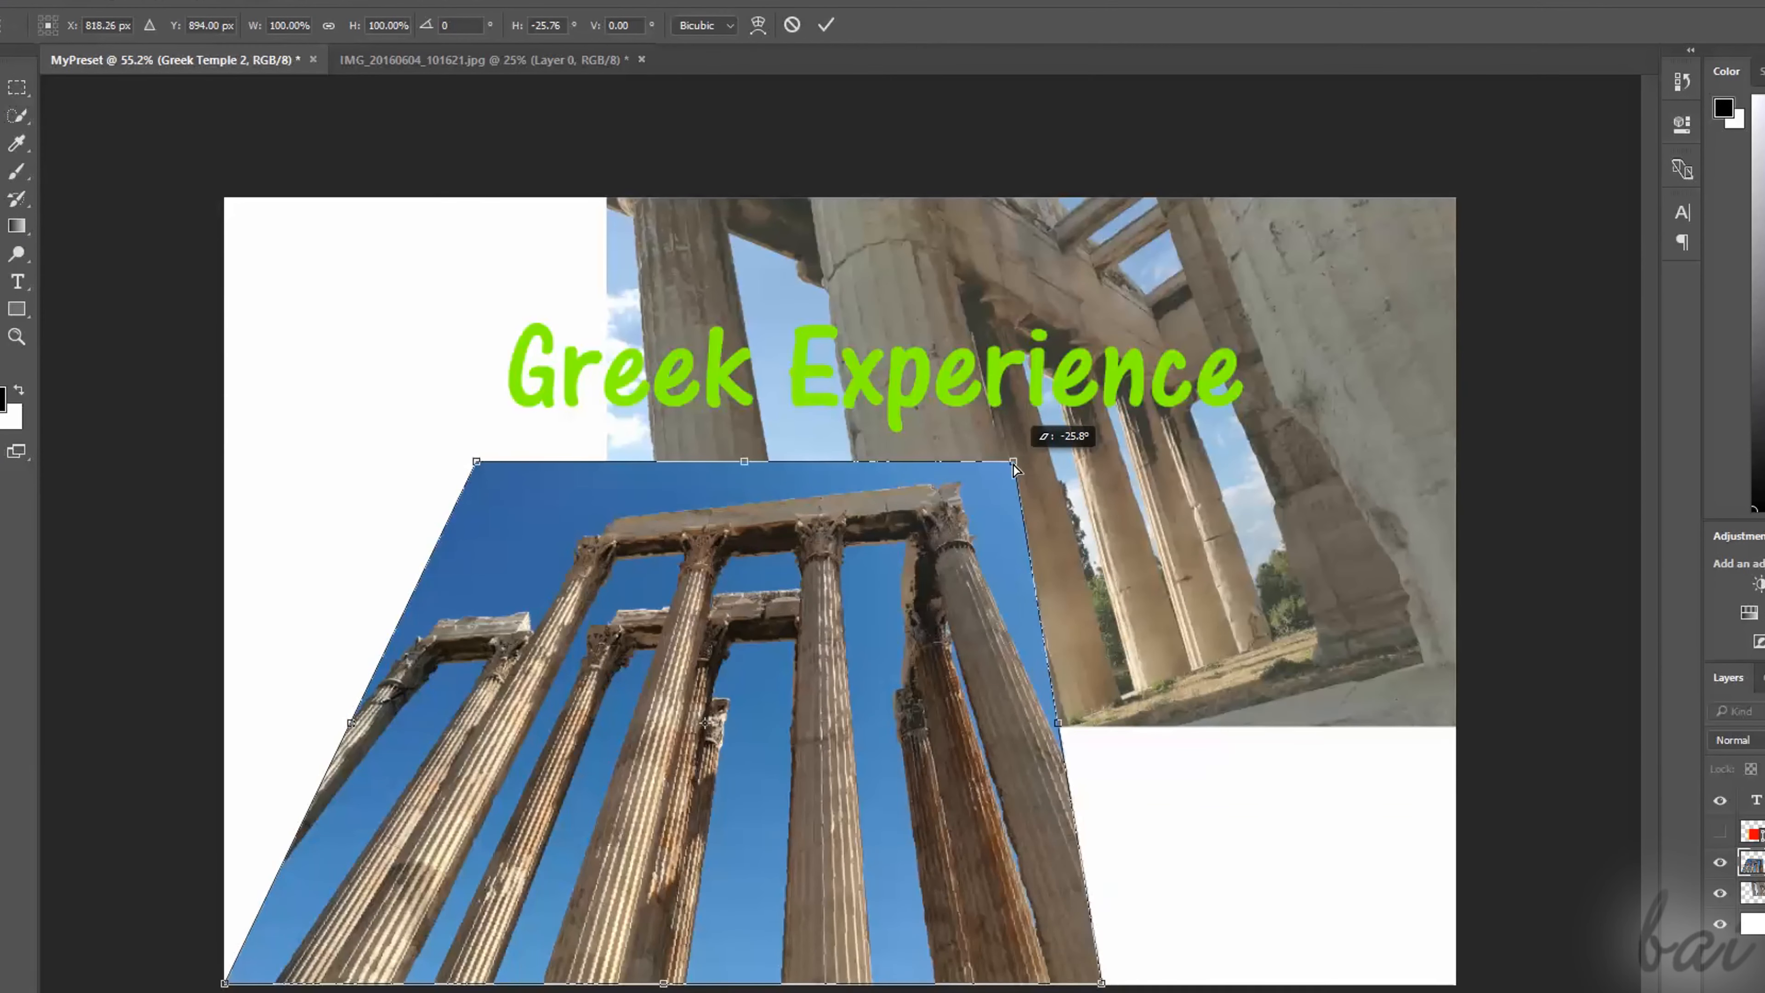
click(827, 26)
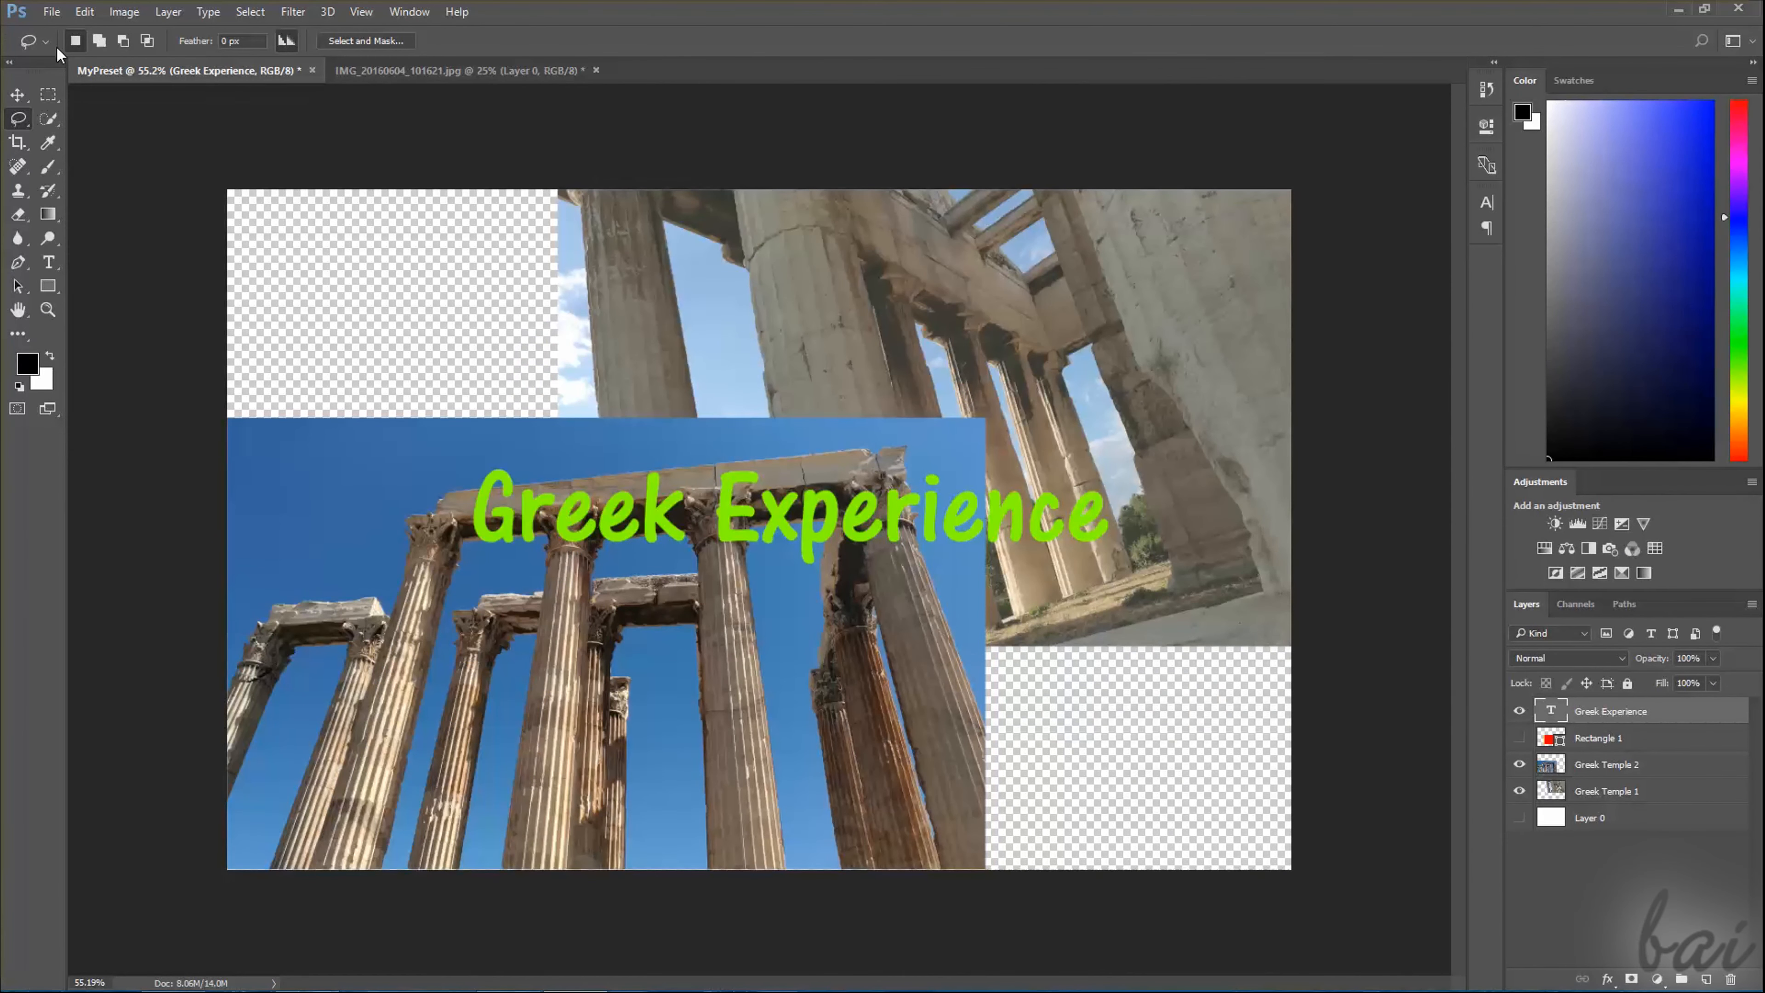
Start saving the document as a new file on the desktop named MyDocument.psd, and list the available file formats.
click(55, 12)
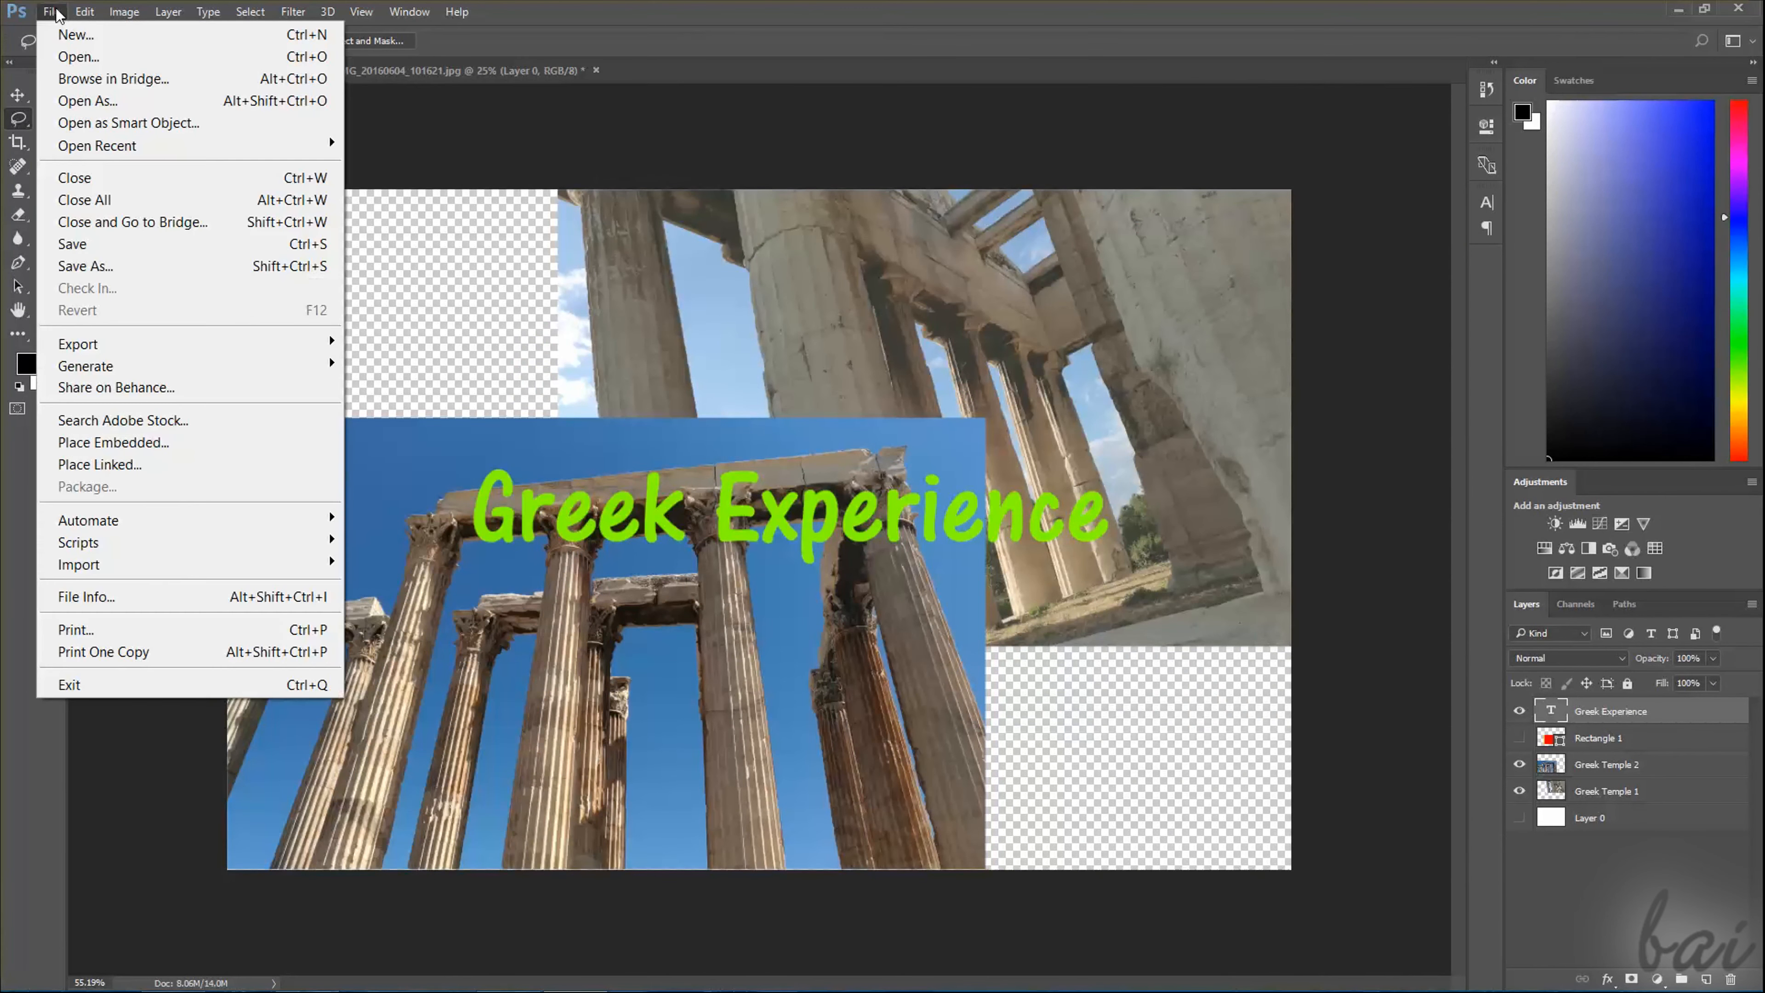
click(93, 266)
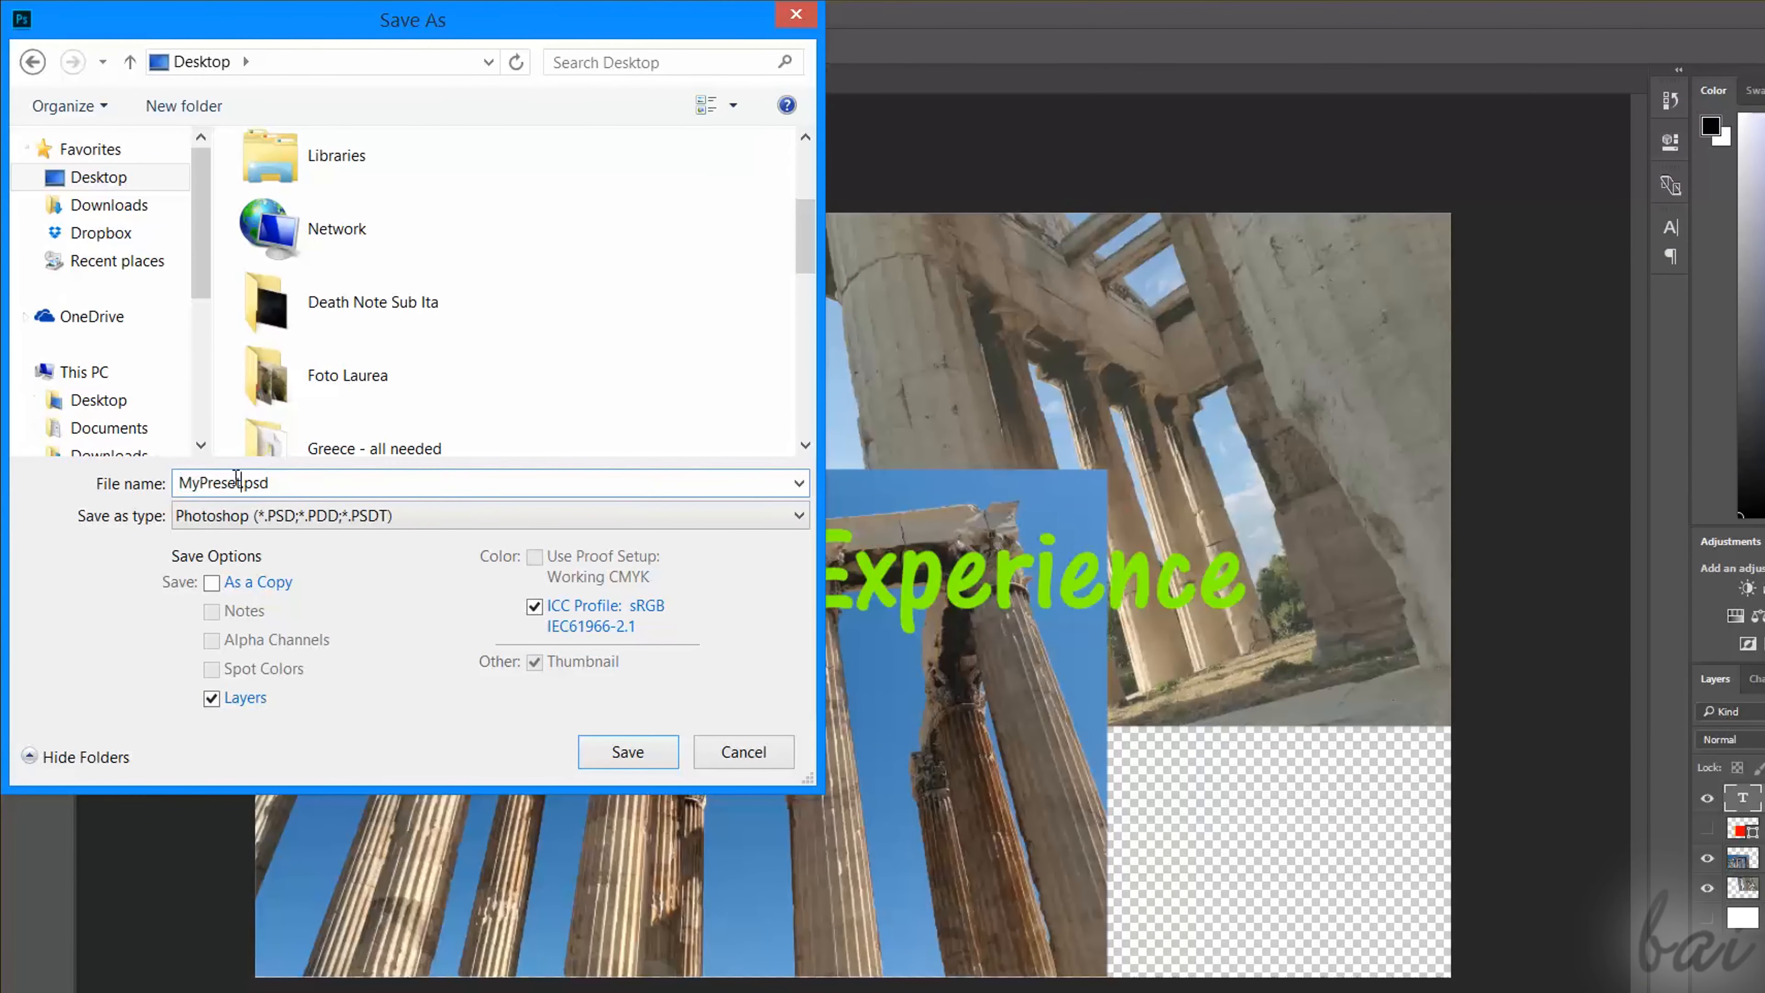
drag(240, 482, 199, 484)
text(Document.psd)
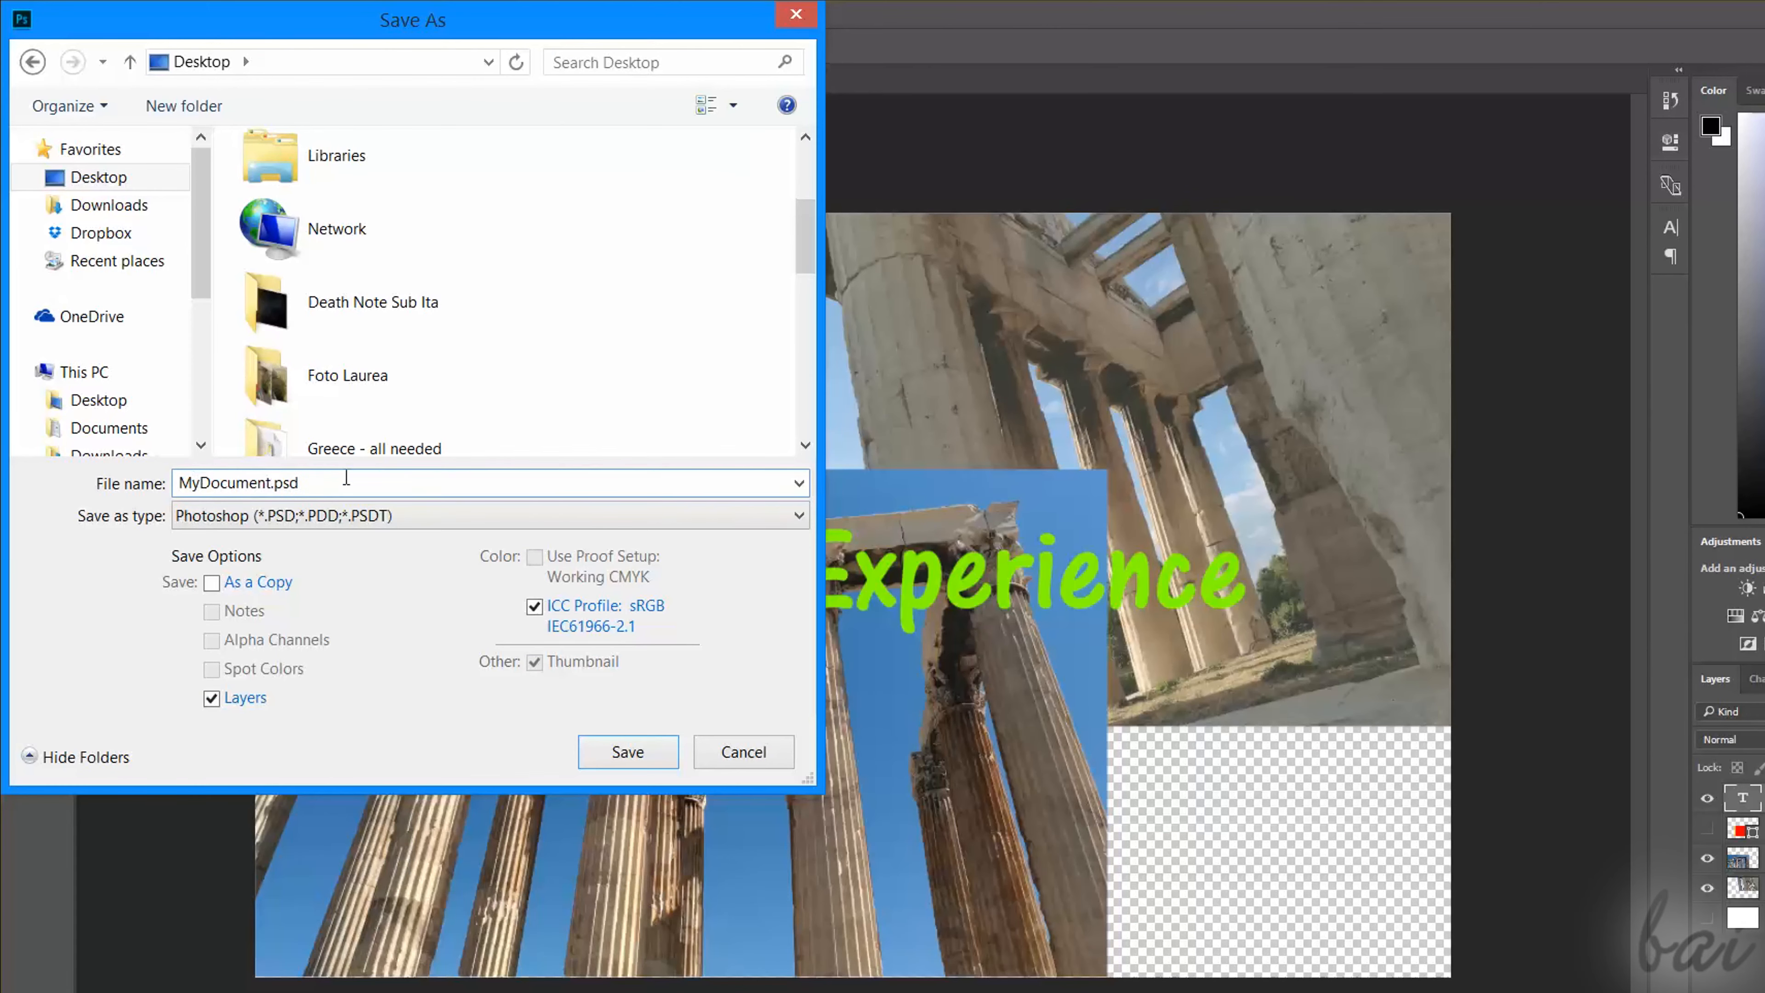
click(357, 518)
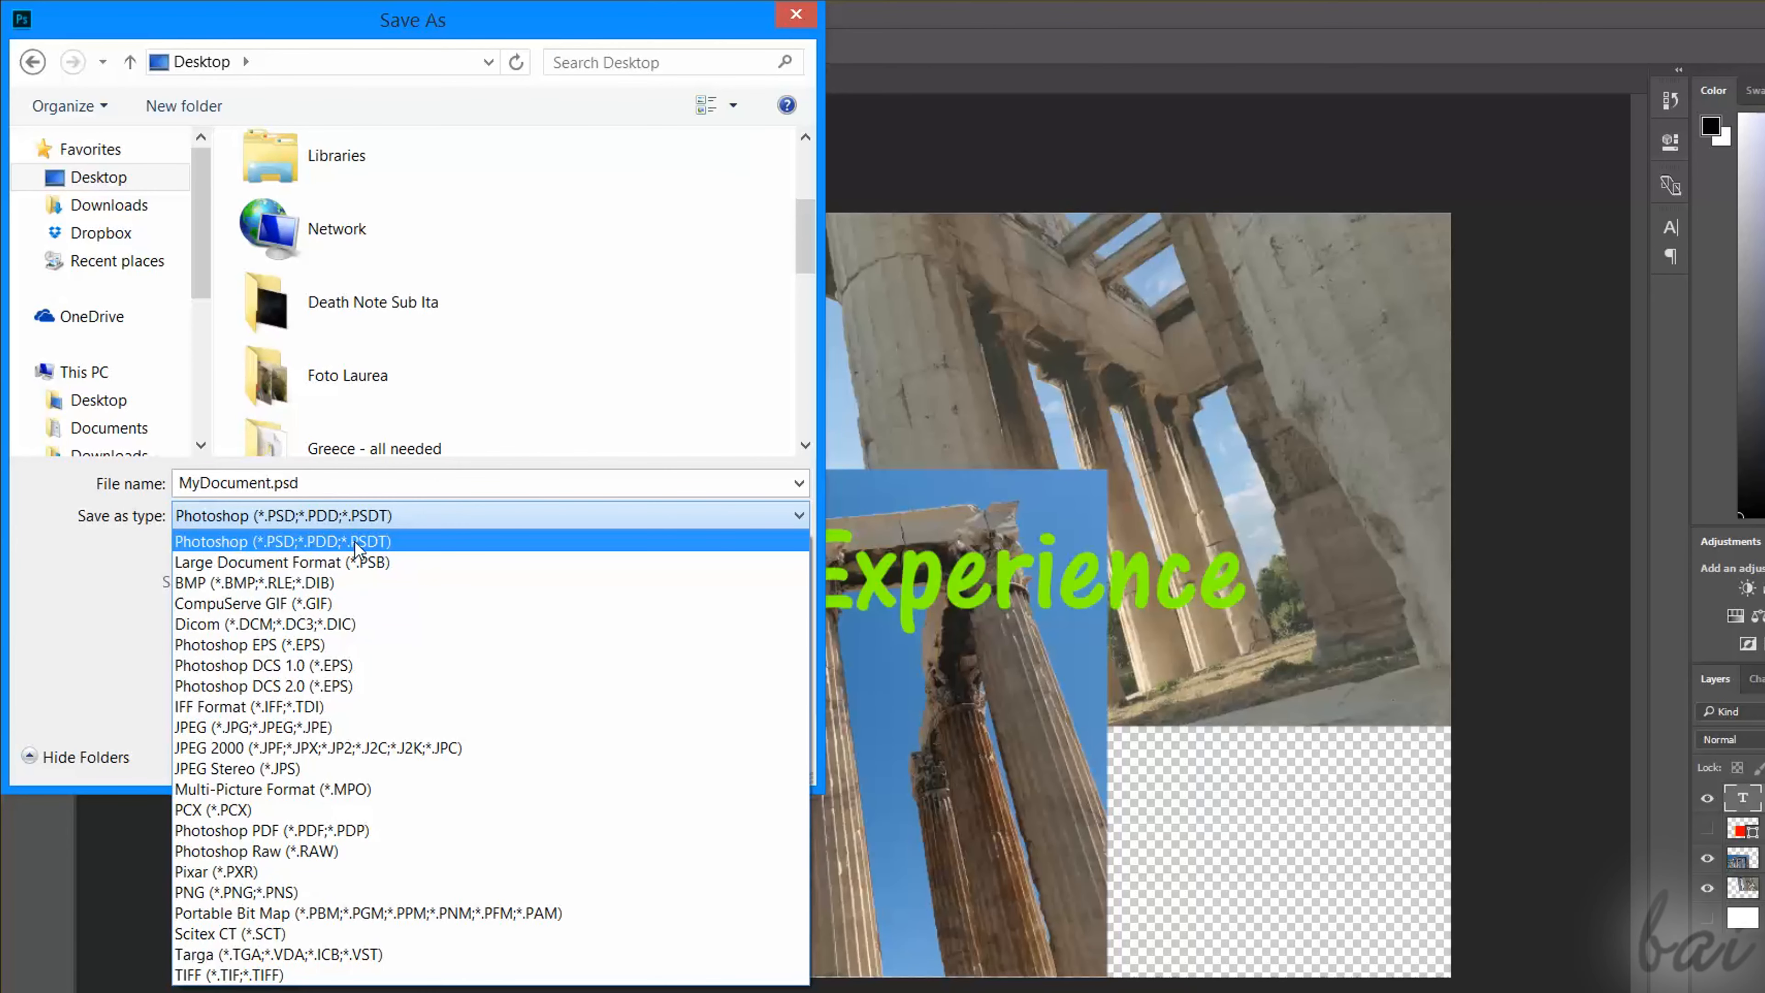
Toggle the visibility of the Greek Experience, Greek Temple 2, Greek Temple 1 and Layer 0 layers one by one.
click(1519, 711)
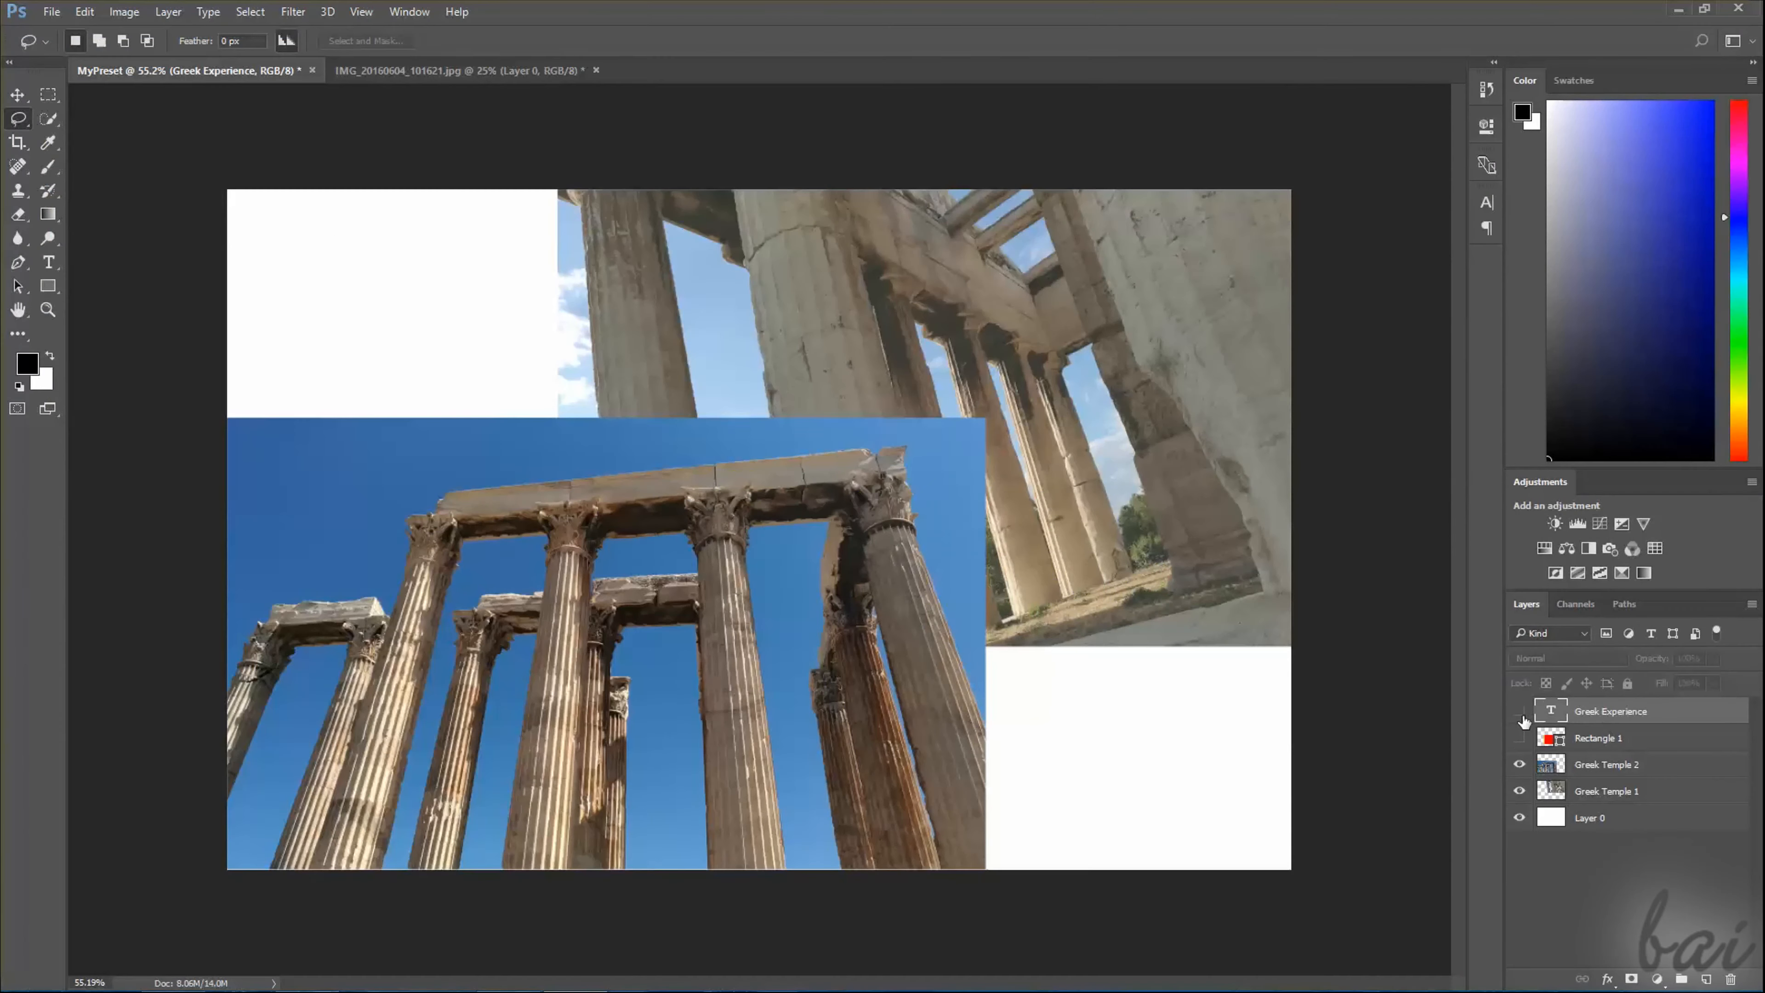
click(1519, 711)
click(1519, 764)
click(1519, 764)
click(1519, 791)
click(1519, 791)
click(1520, 817)
click(1519, 817)
click(1520, 817)
click(1519, 791)
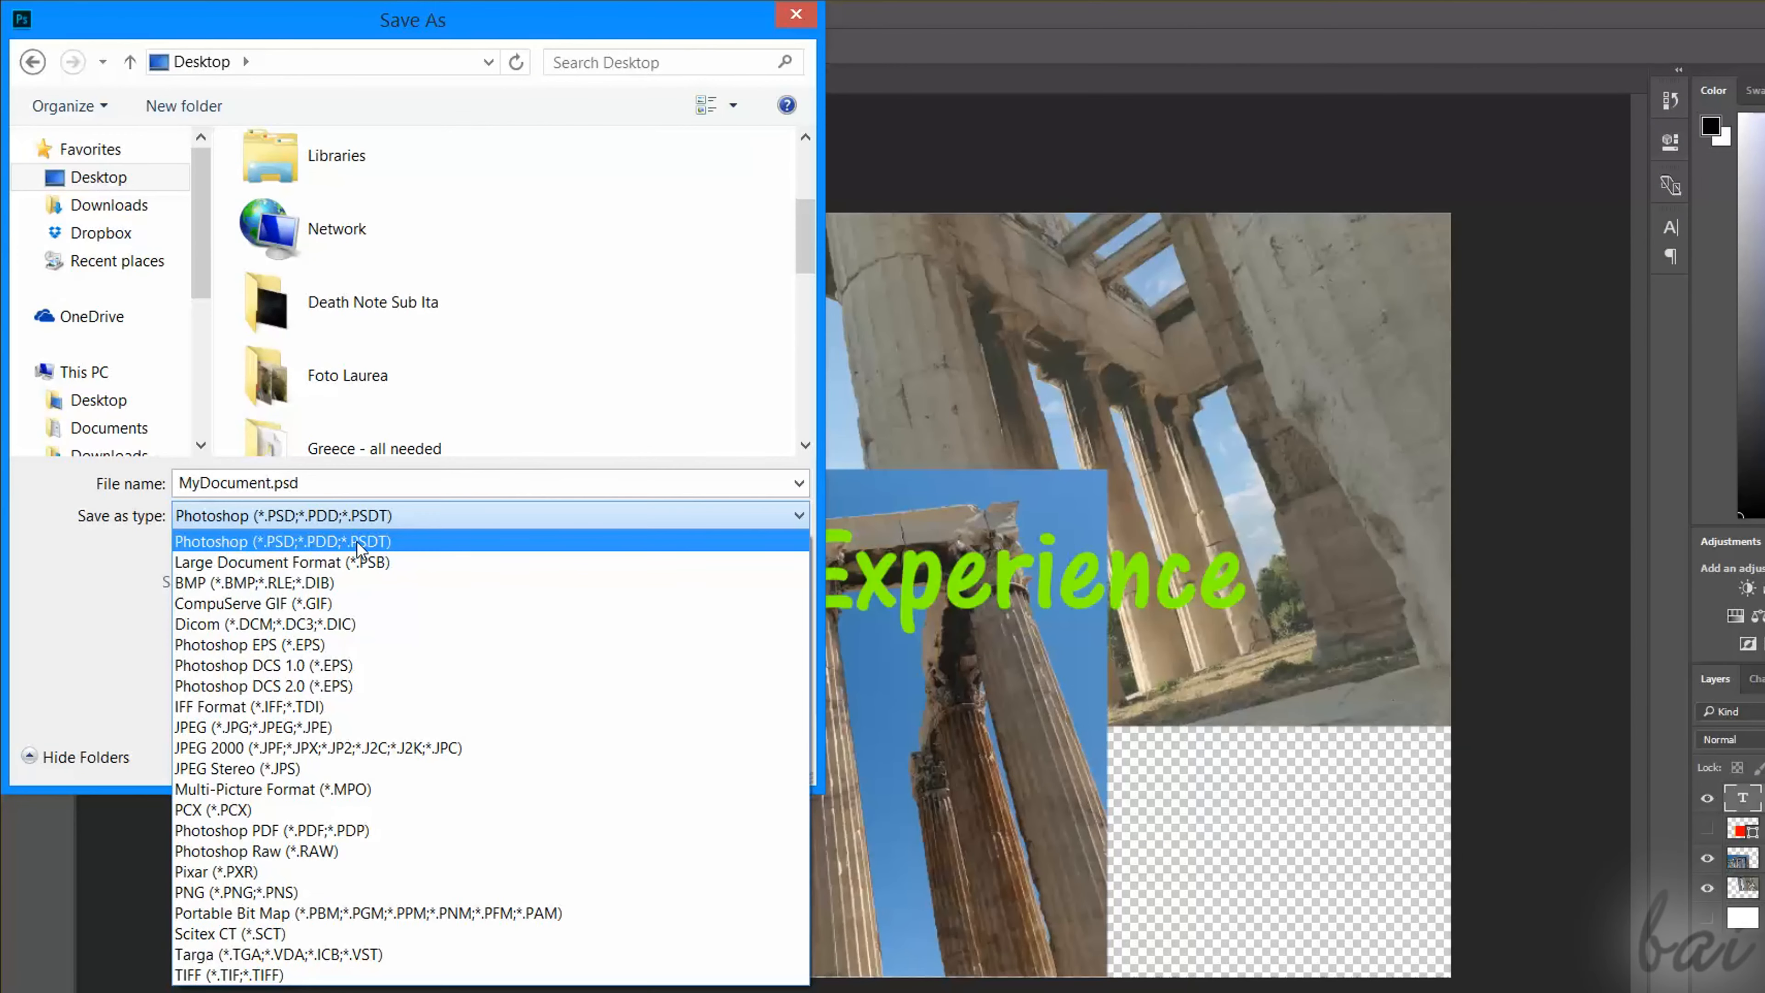
Set the save format to JPEG and save the document as MyDocument.jpg on the desktop.
click(356, 541)
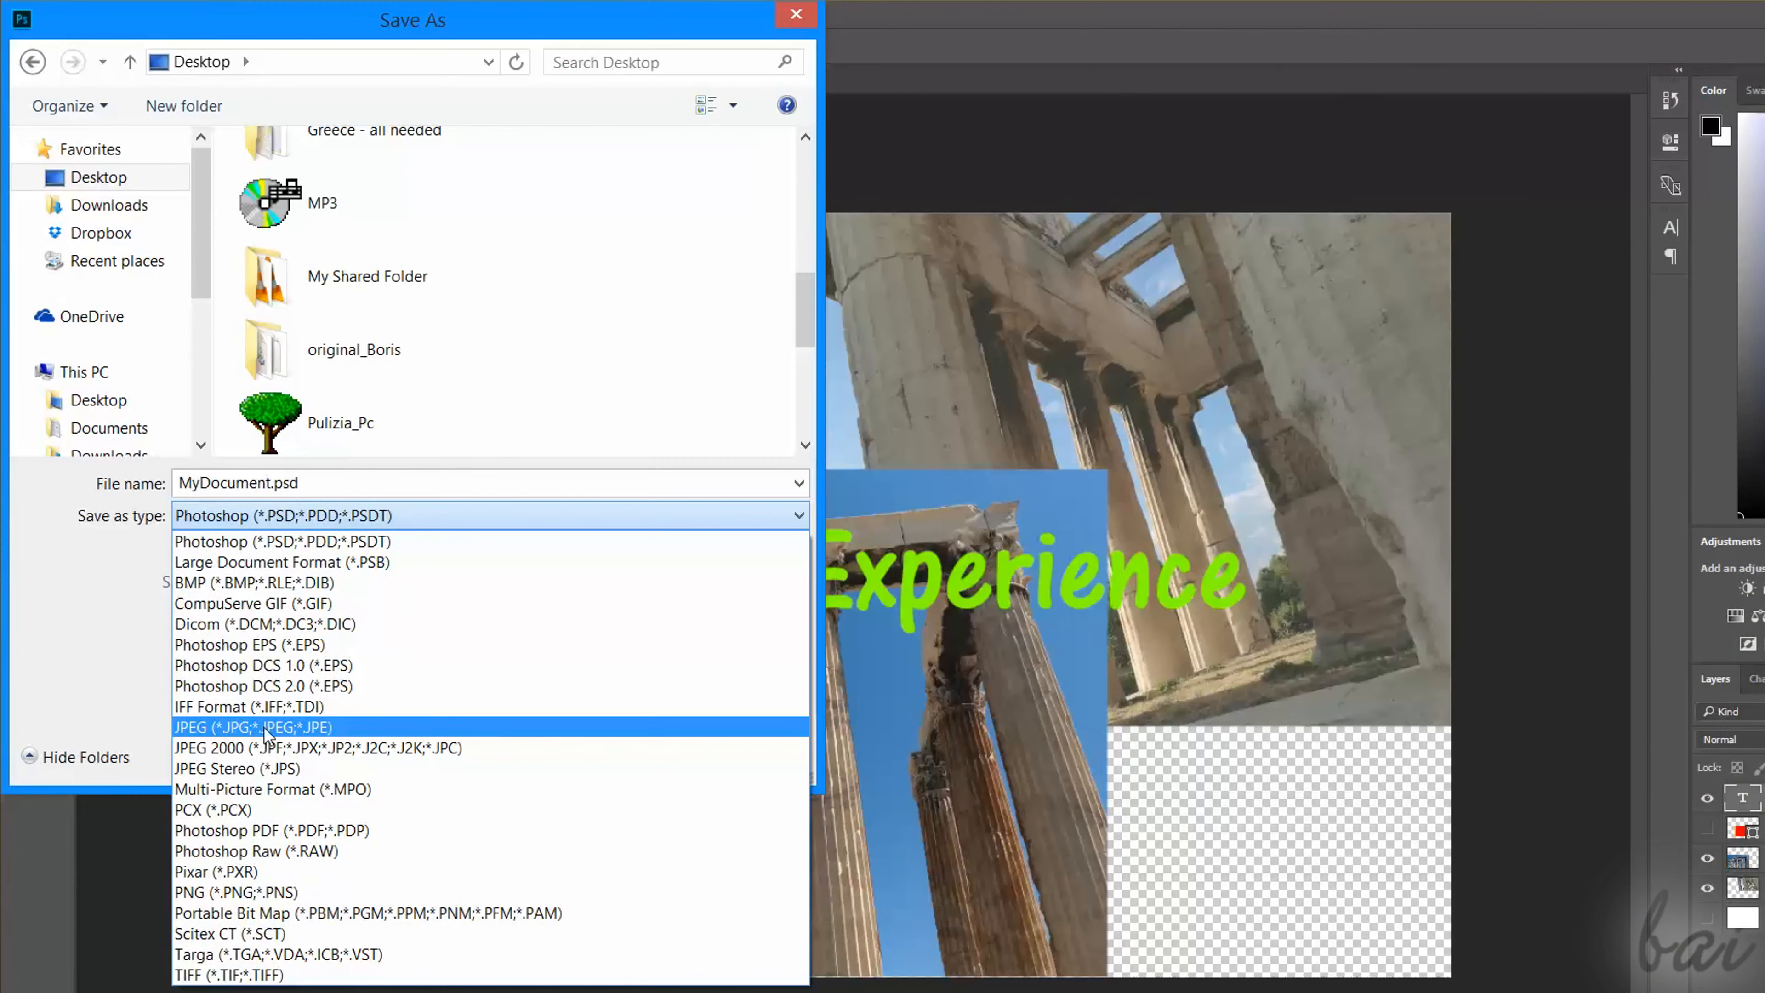
click(269, 731)
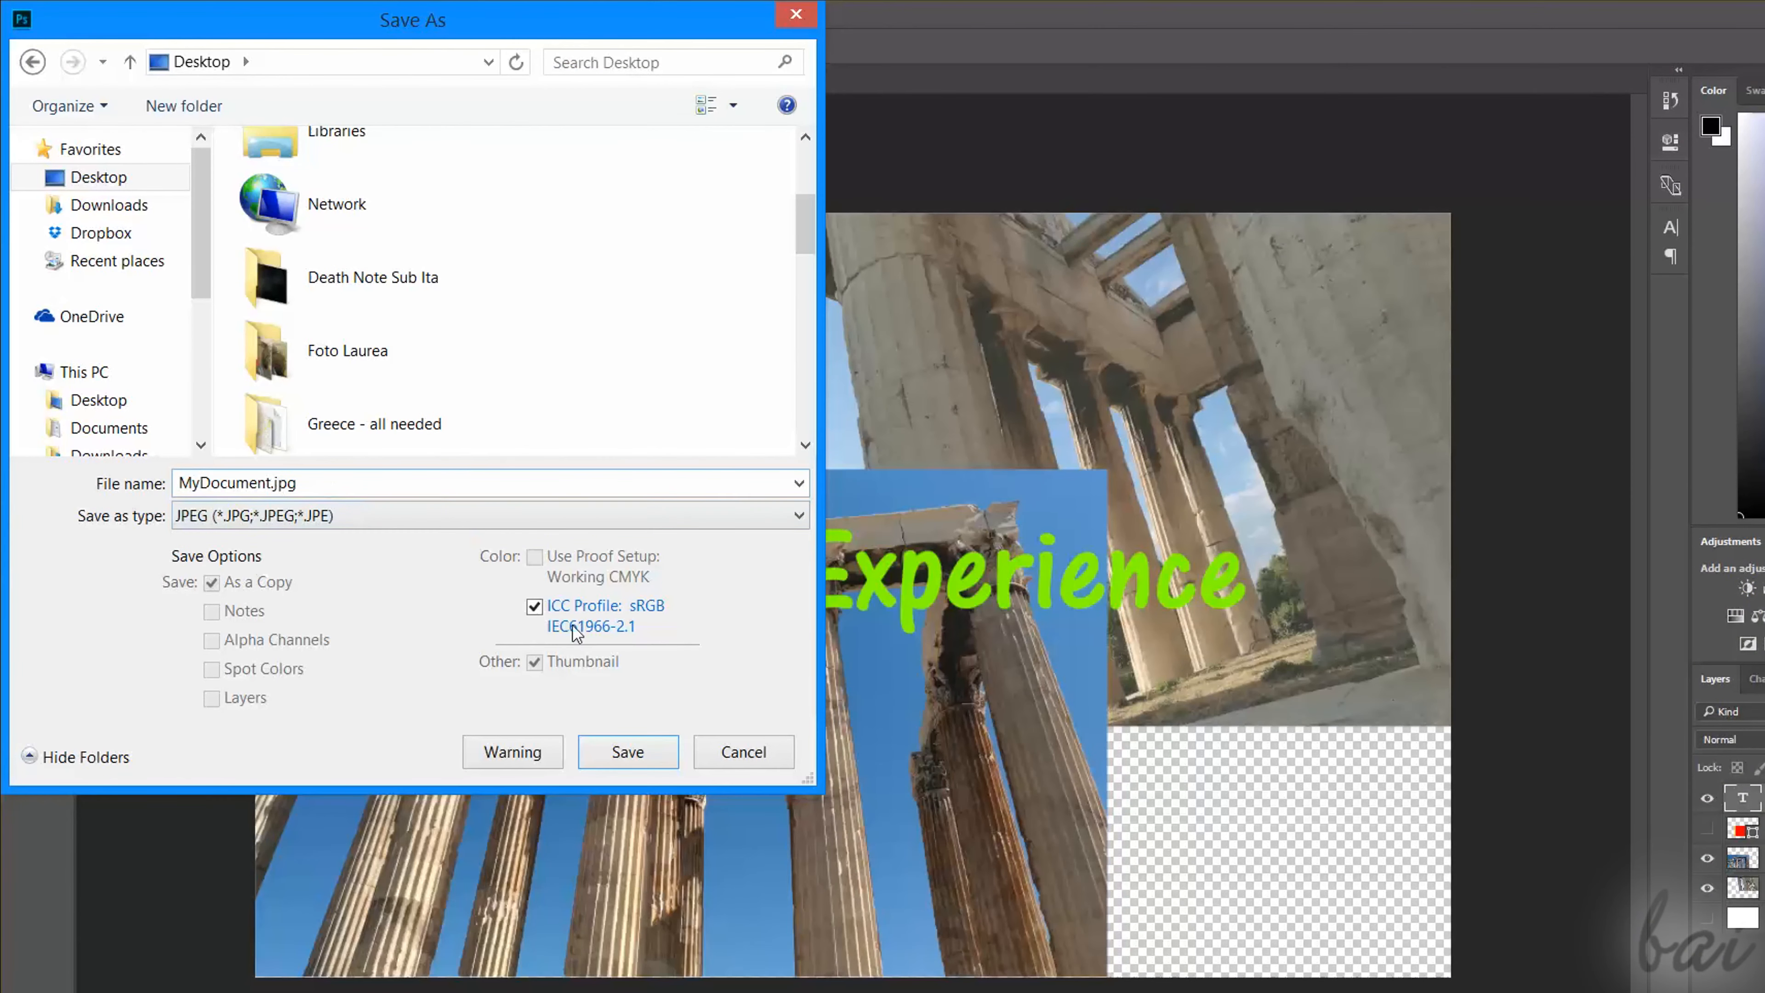
click(630, 765)
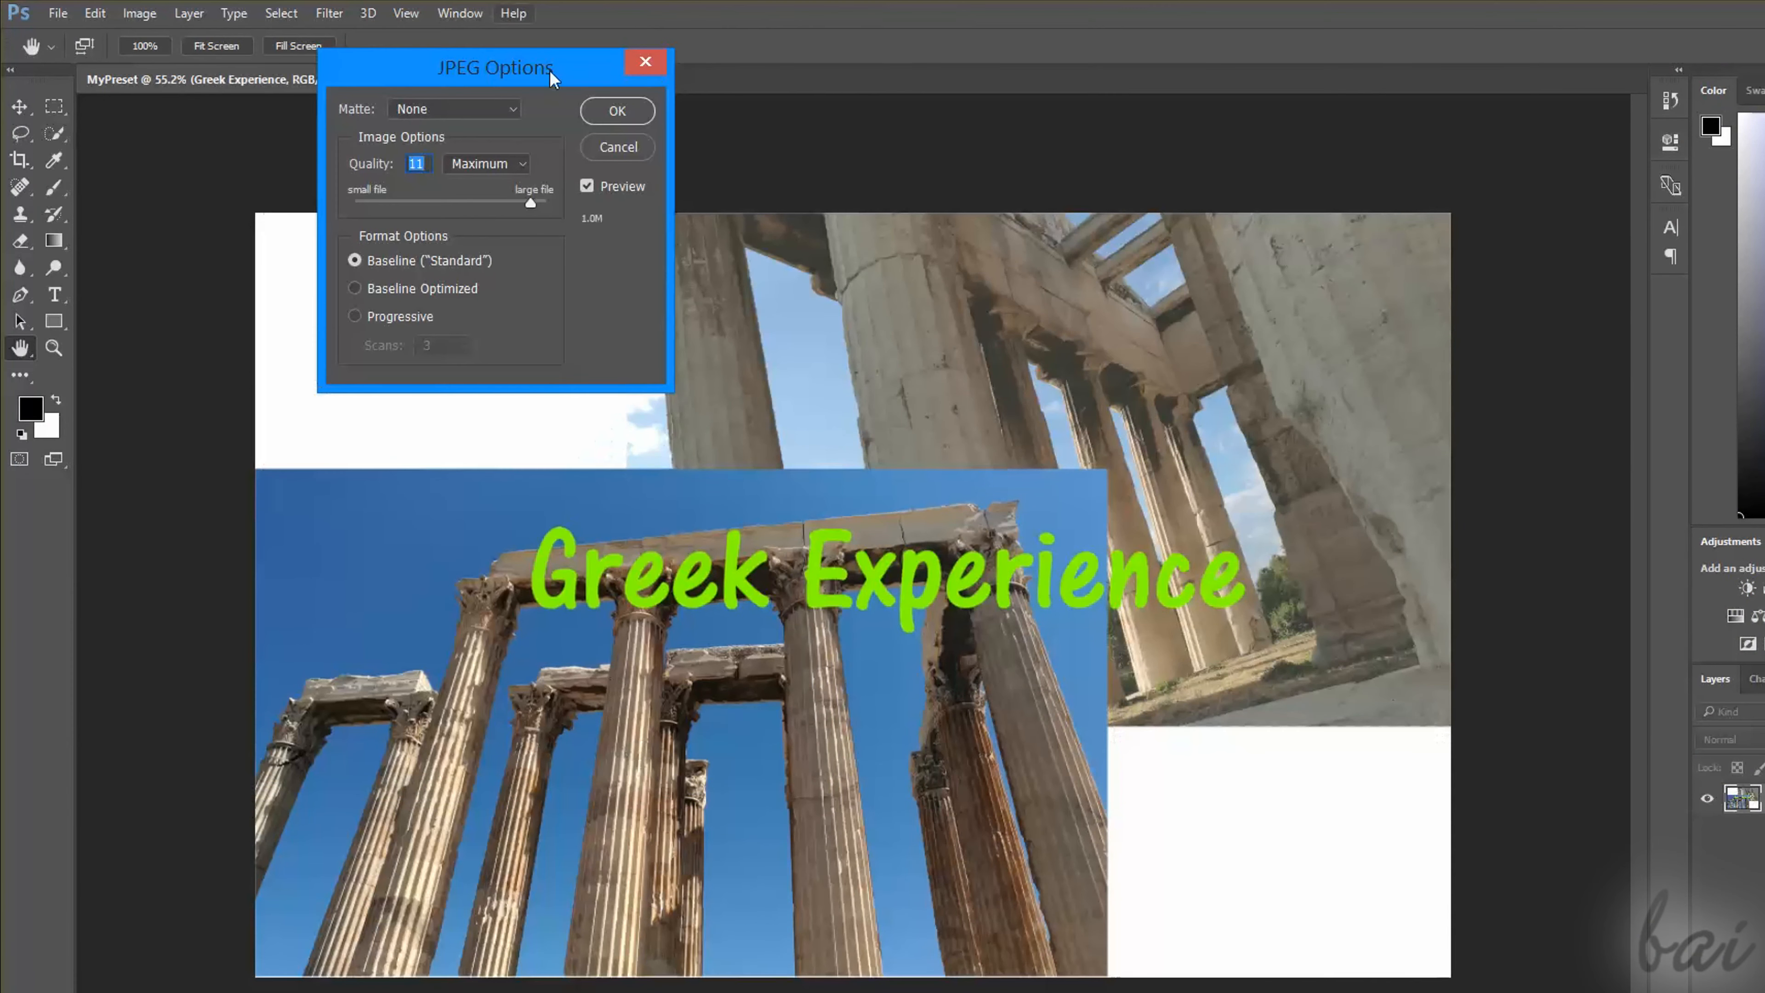
Compare JPEG quality levels 2 and 12 for the saved image, ending at the maximum quality of 12.
drag(531, 203, 392, 204)
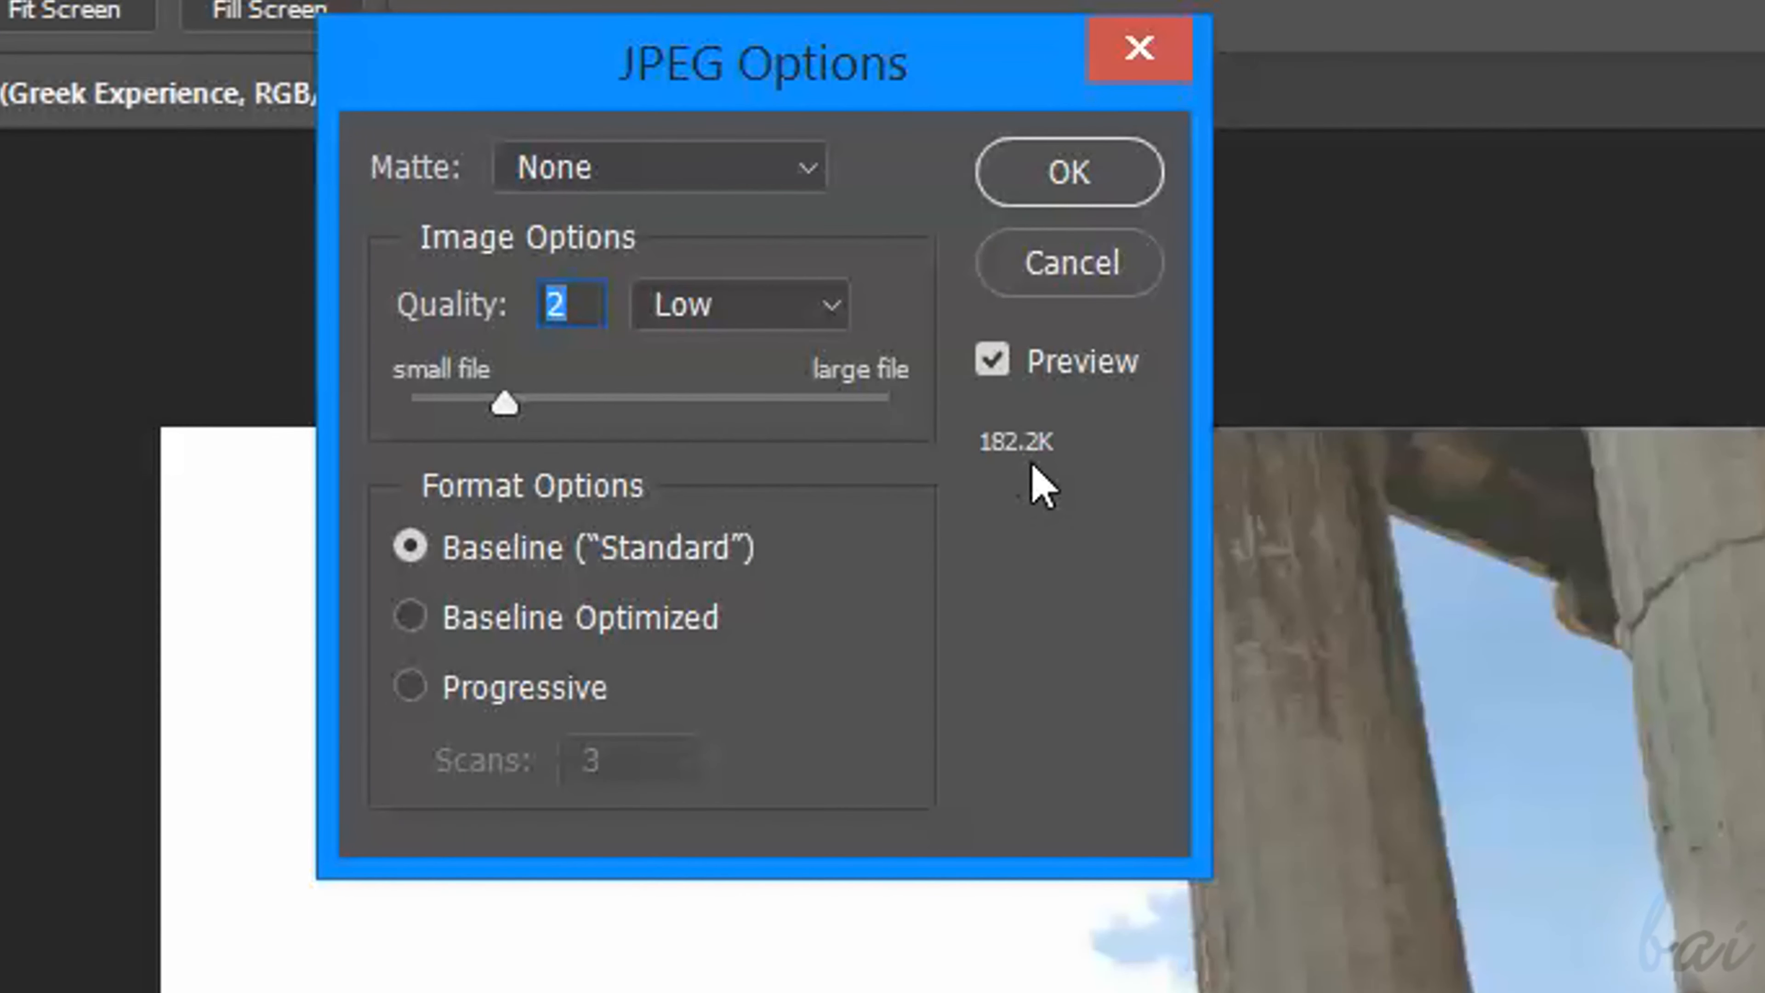
drag(504, 410, 928, 412)
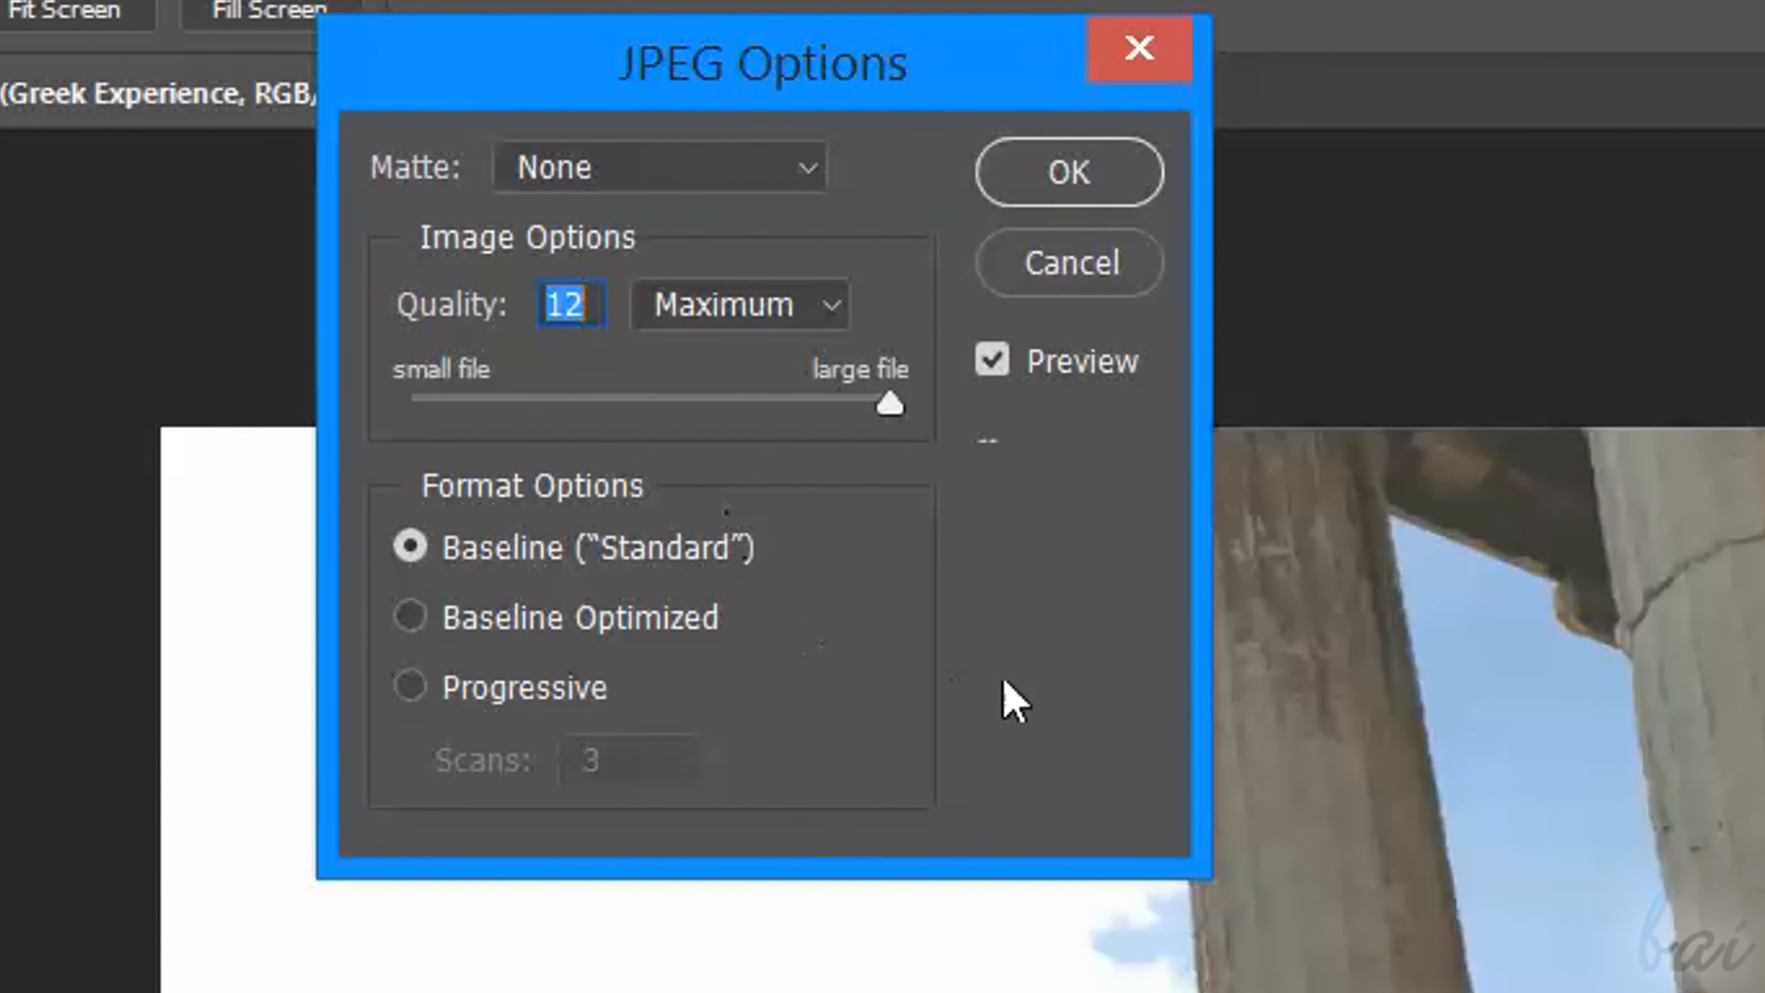
drag(532, 206, 438, 216)
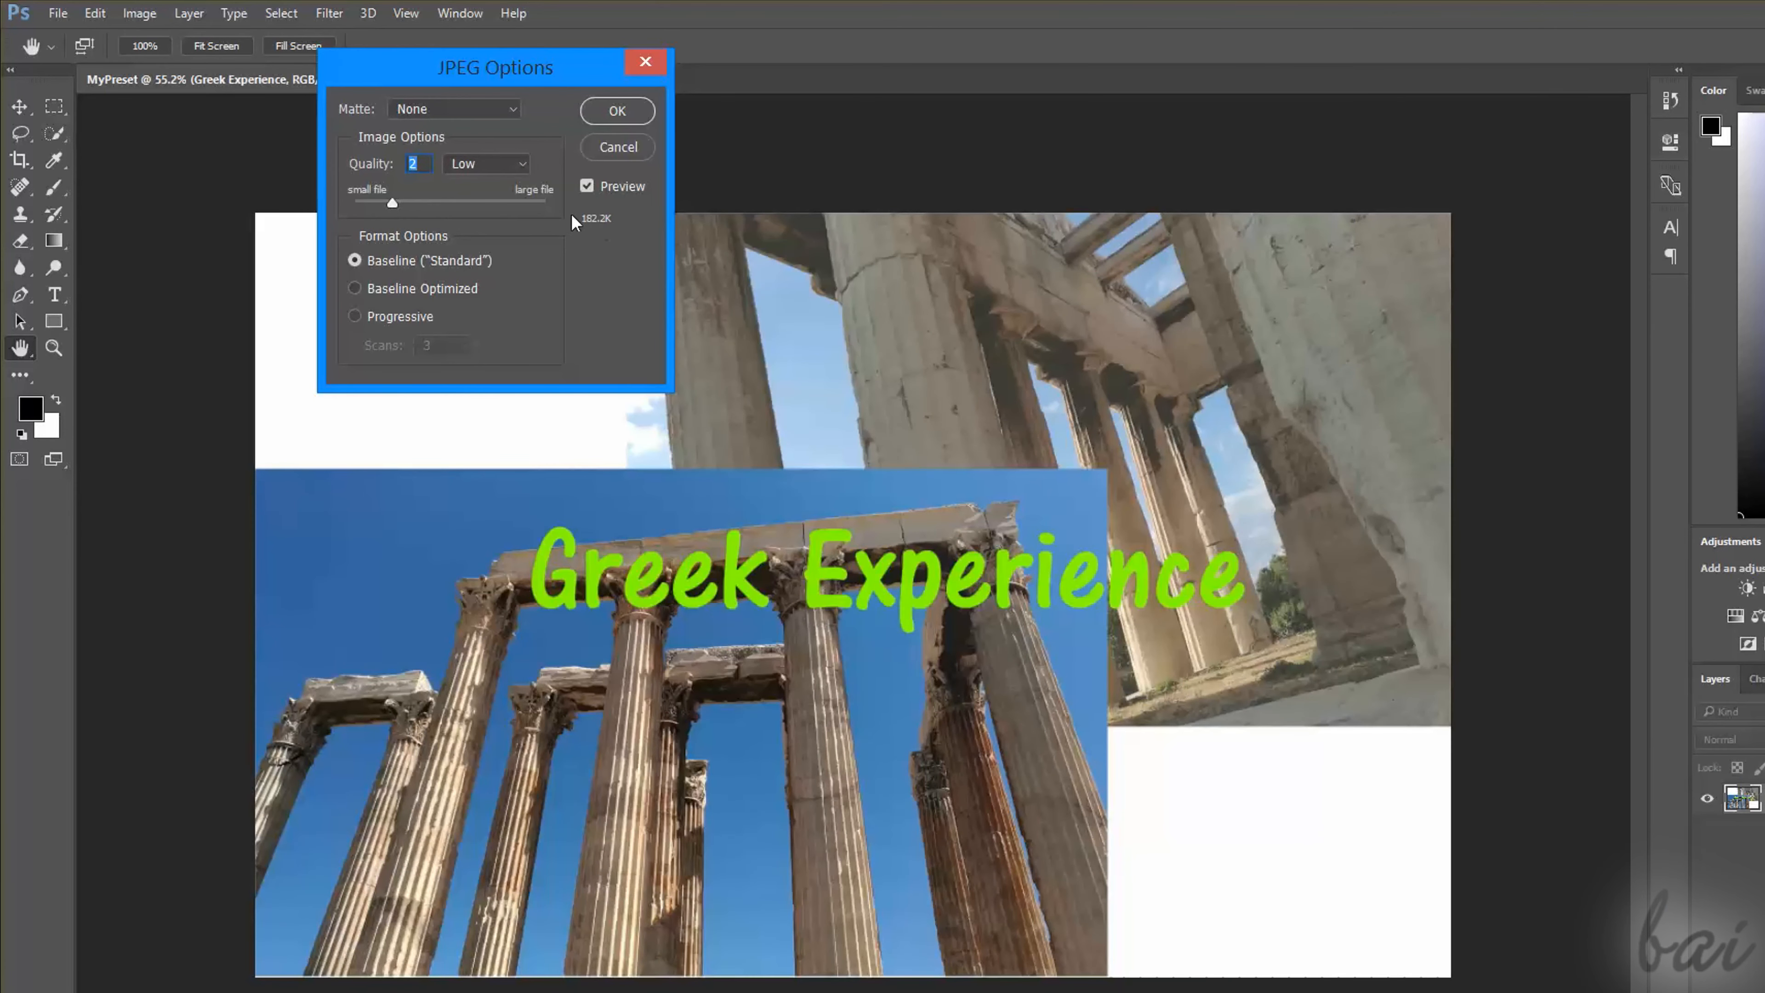
drag(394, 207, 546, 206)
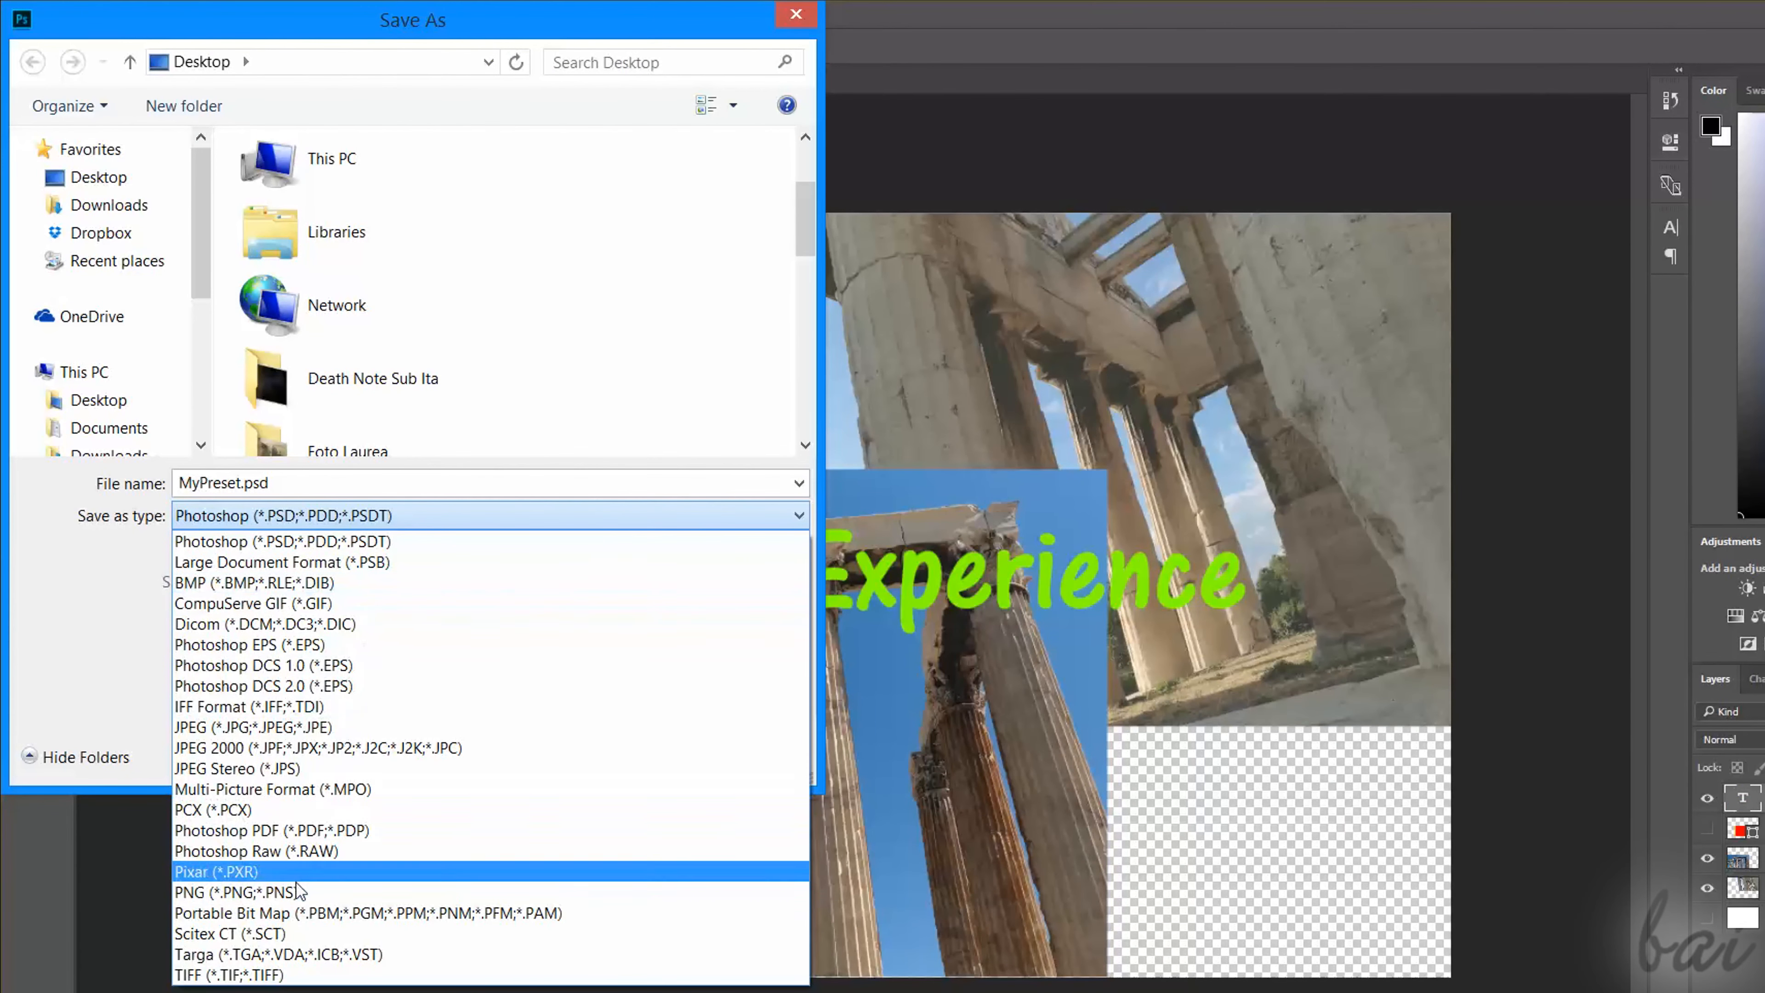
Save a PNG copy of the document on the desktop as MyDocument.png, and pick the saved file there.
click(376, 892)
double_click(217, 483)
click(244, 483)
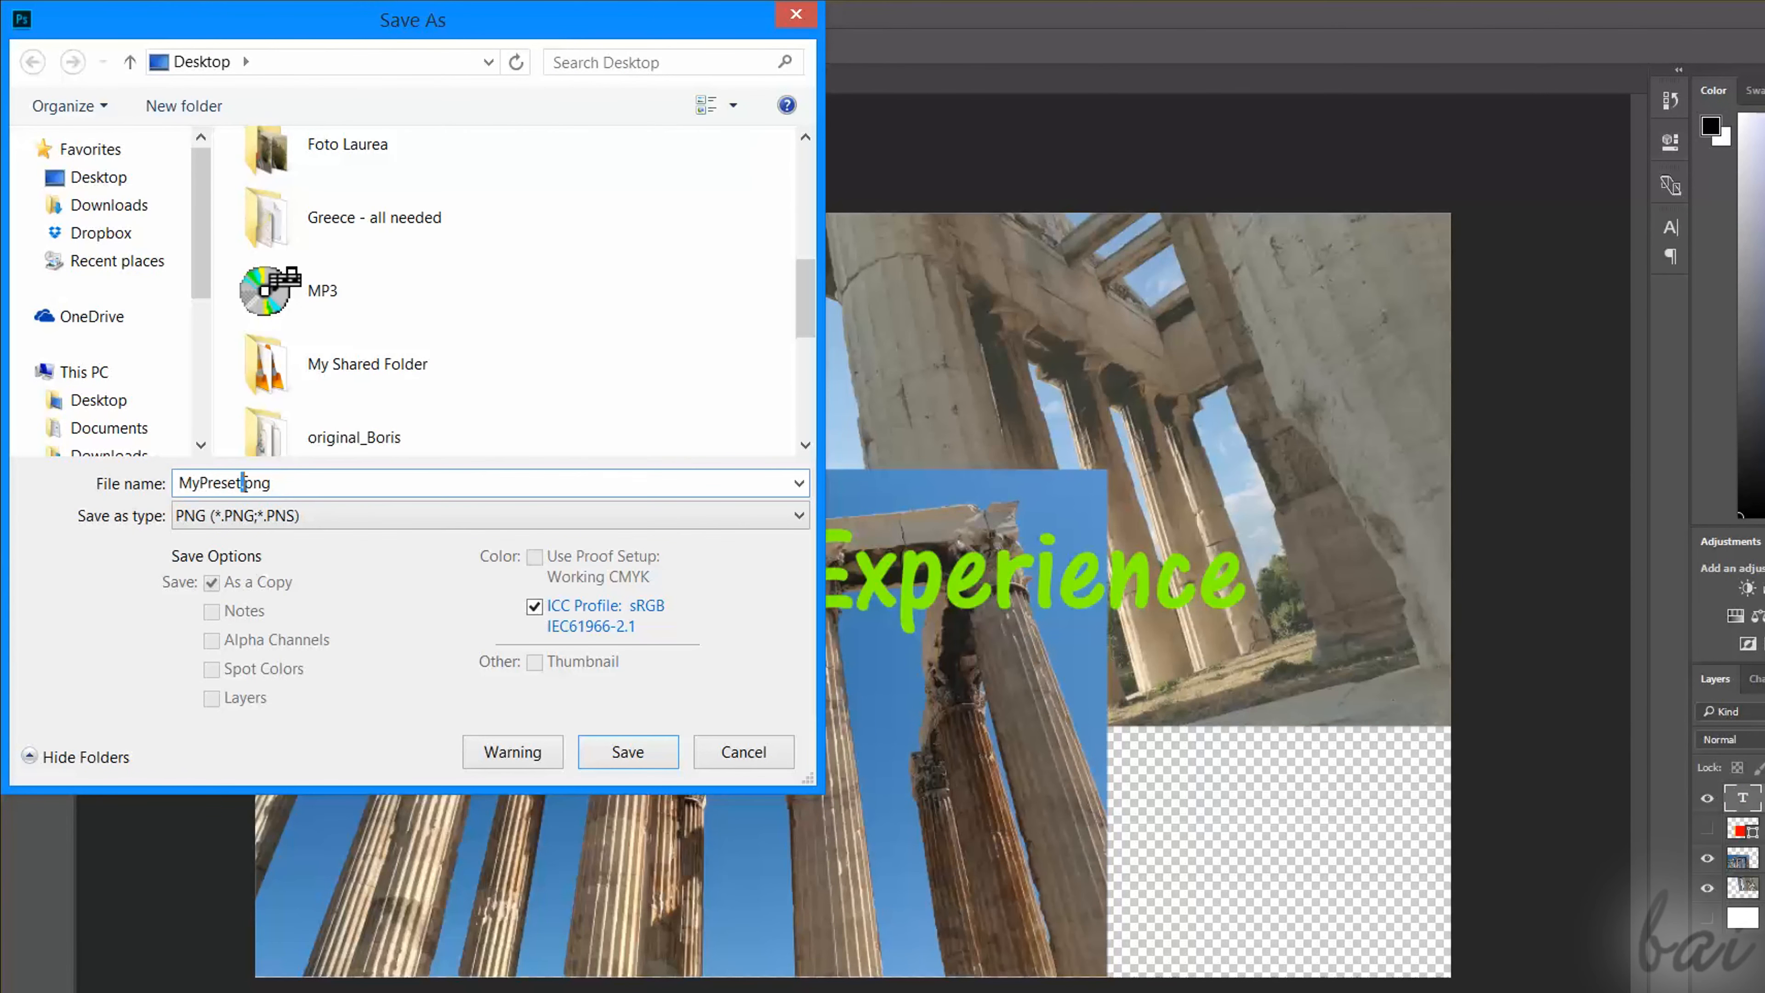
drag(226, 484, 200, 483)
text(Document)
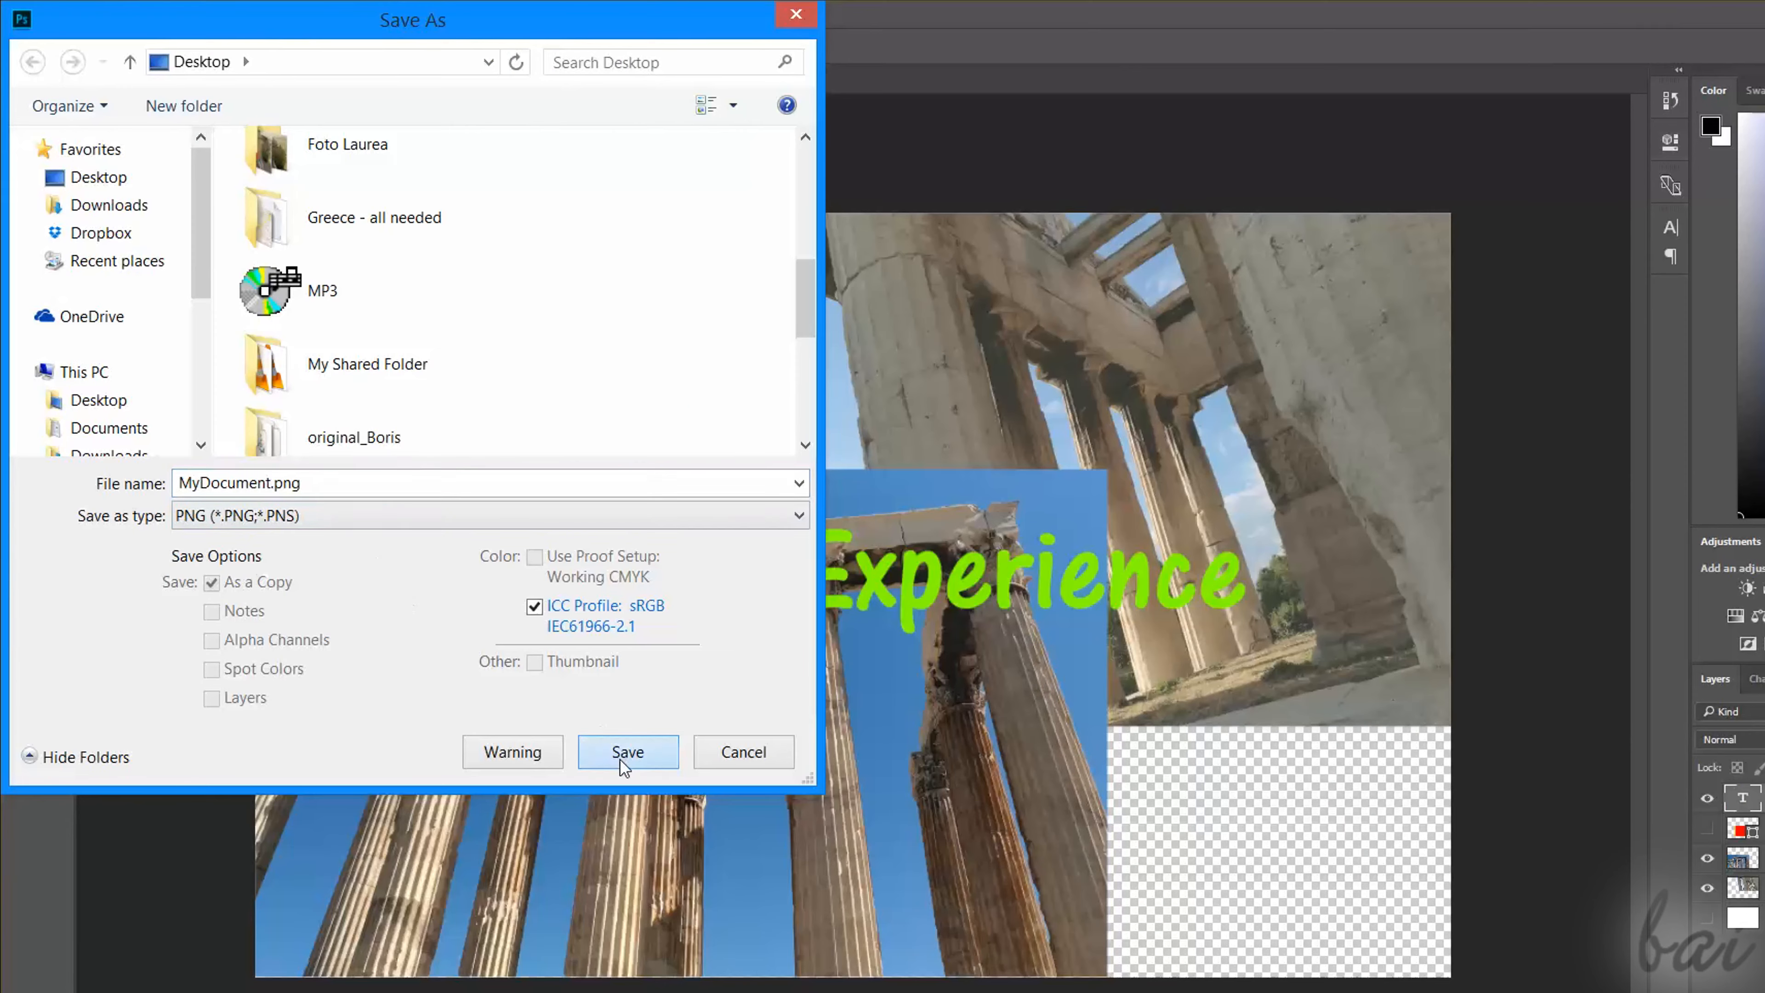
click(626, 759)
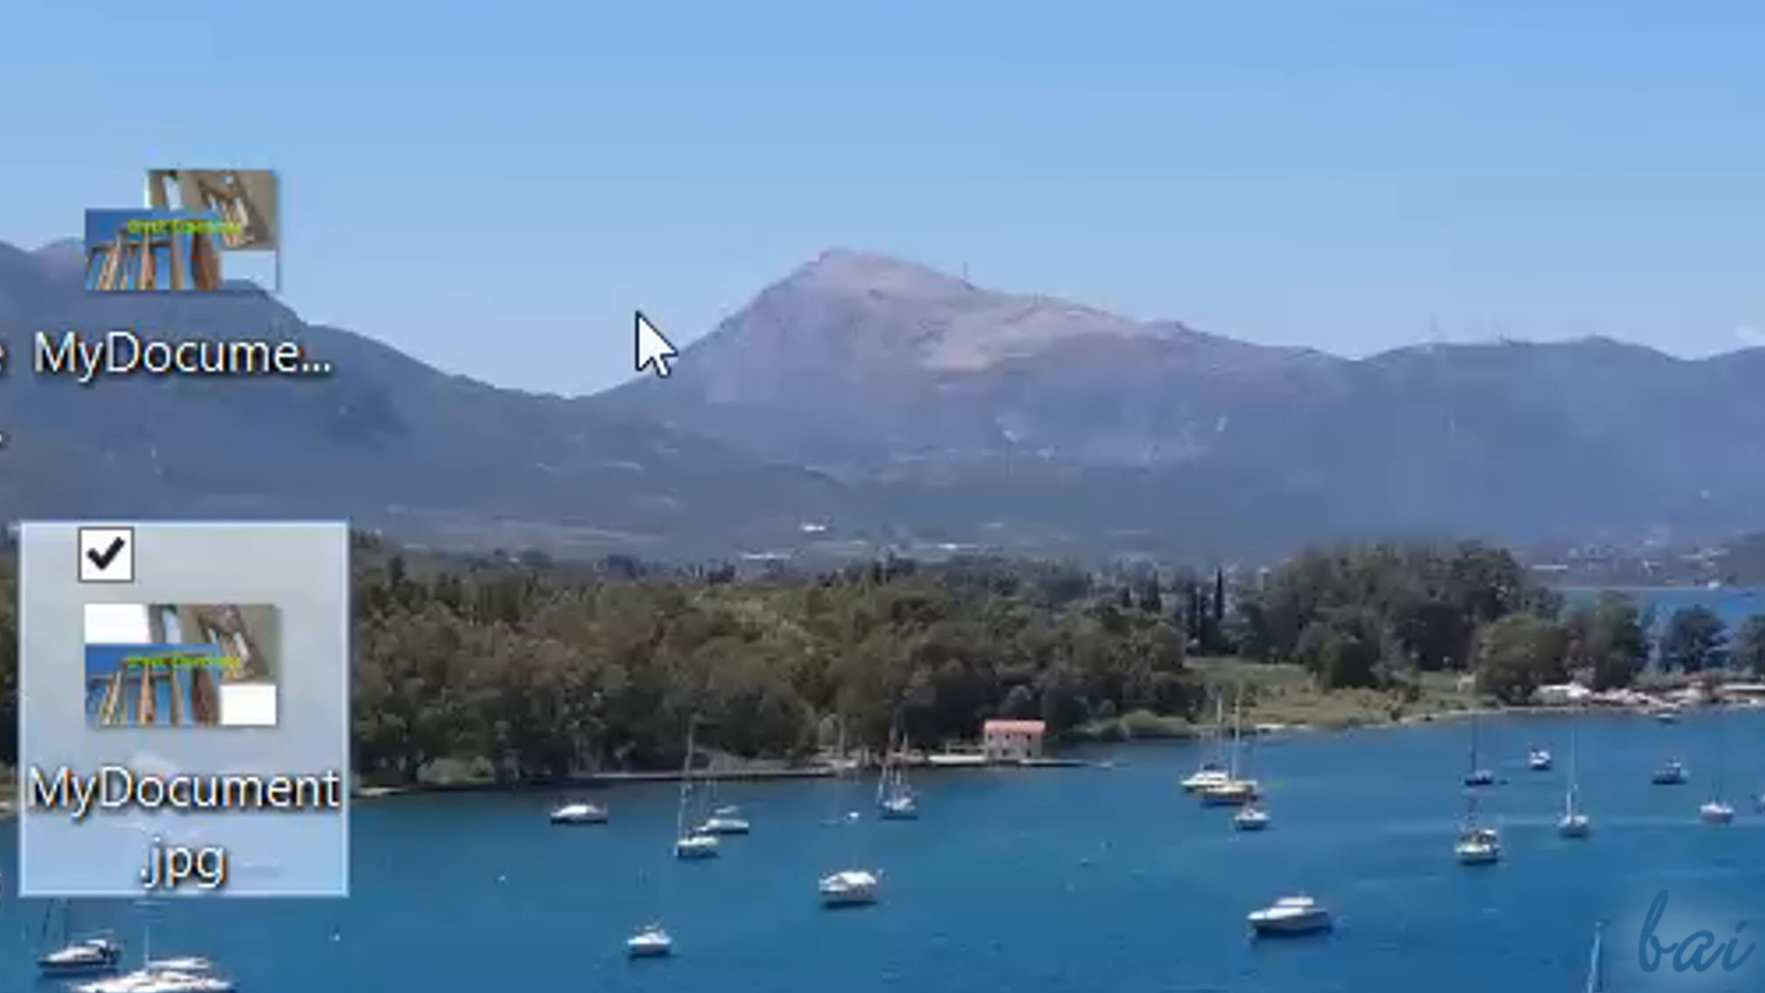
click(247, 202)
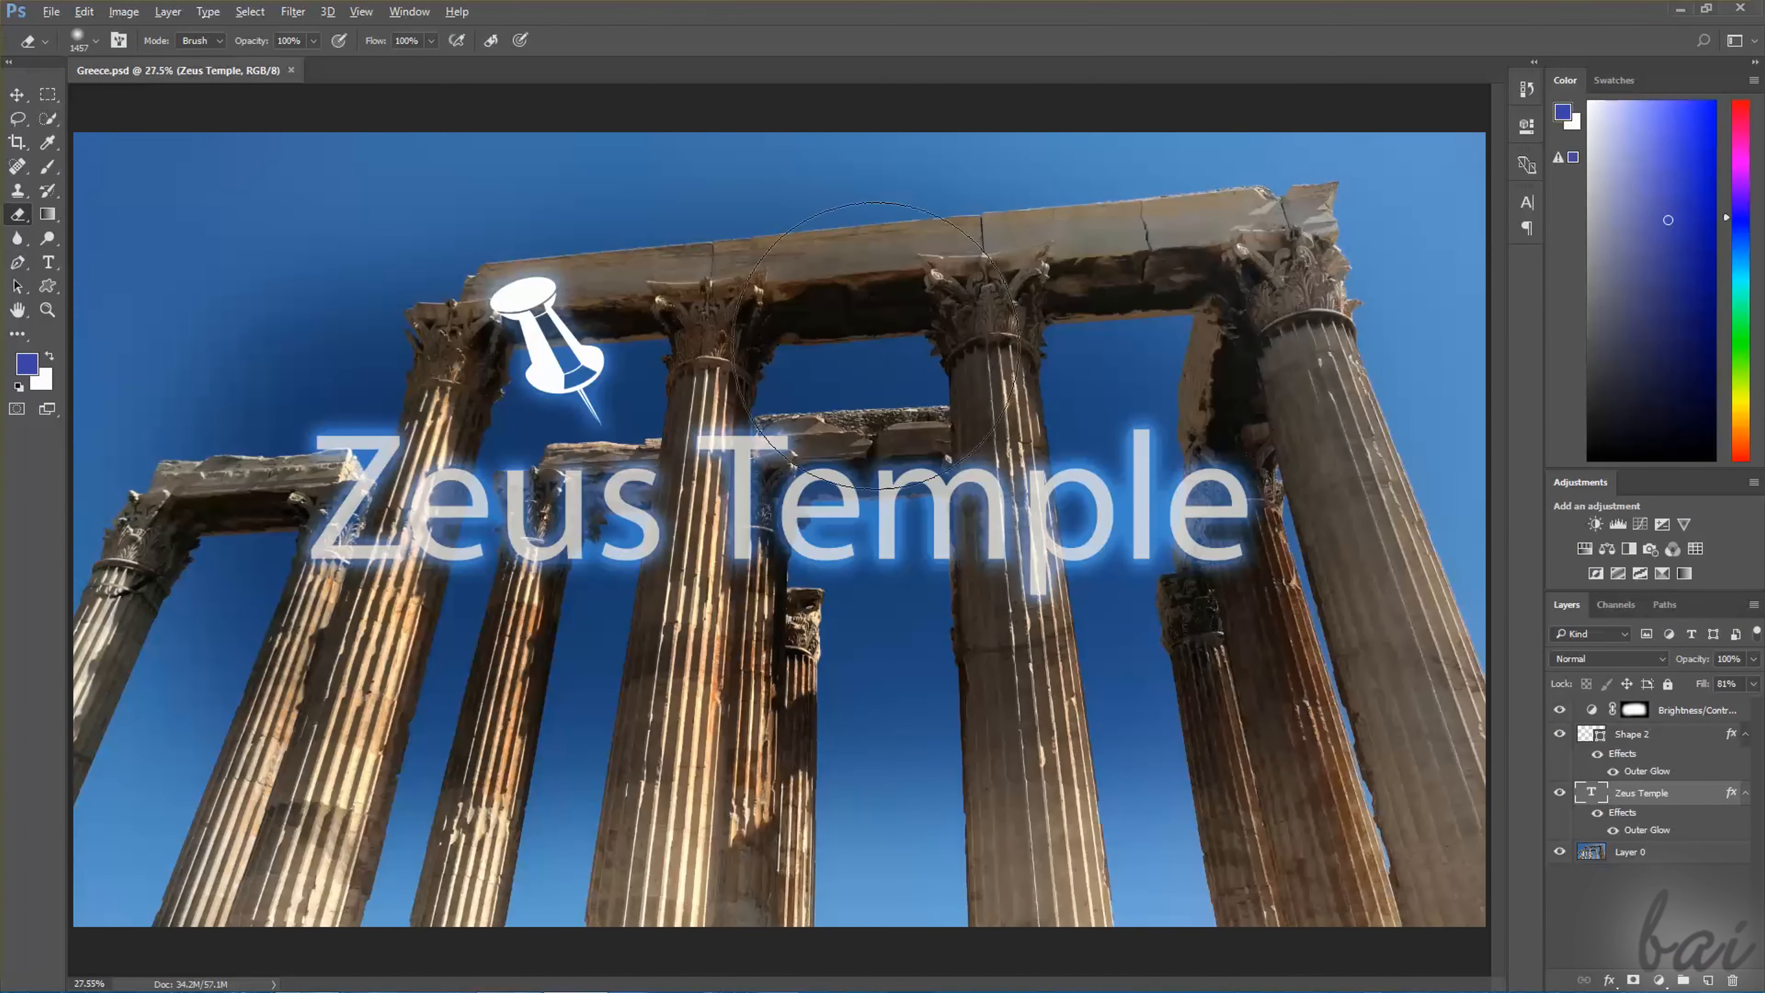
scroll(876, 346, down, 2)
scroll(872, 353, down, 1)
scroll(871, 357, up, 1)
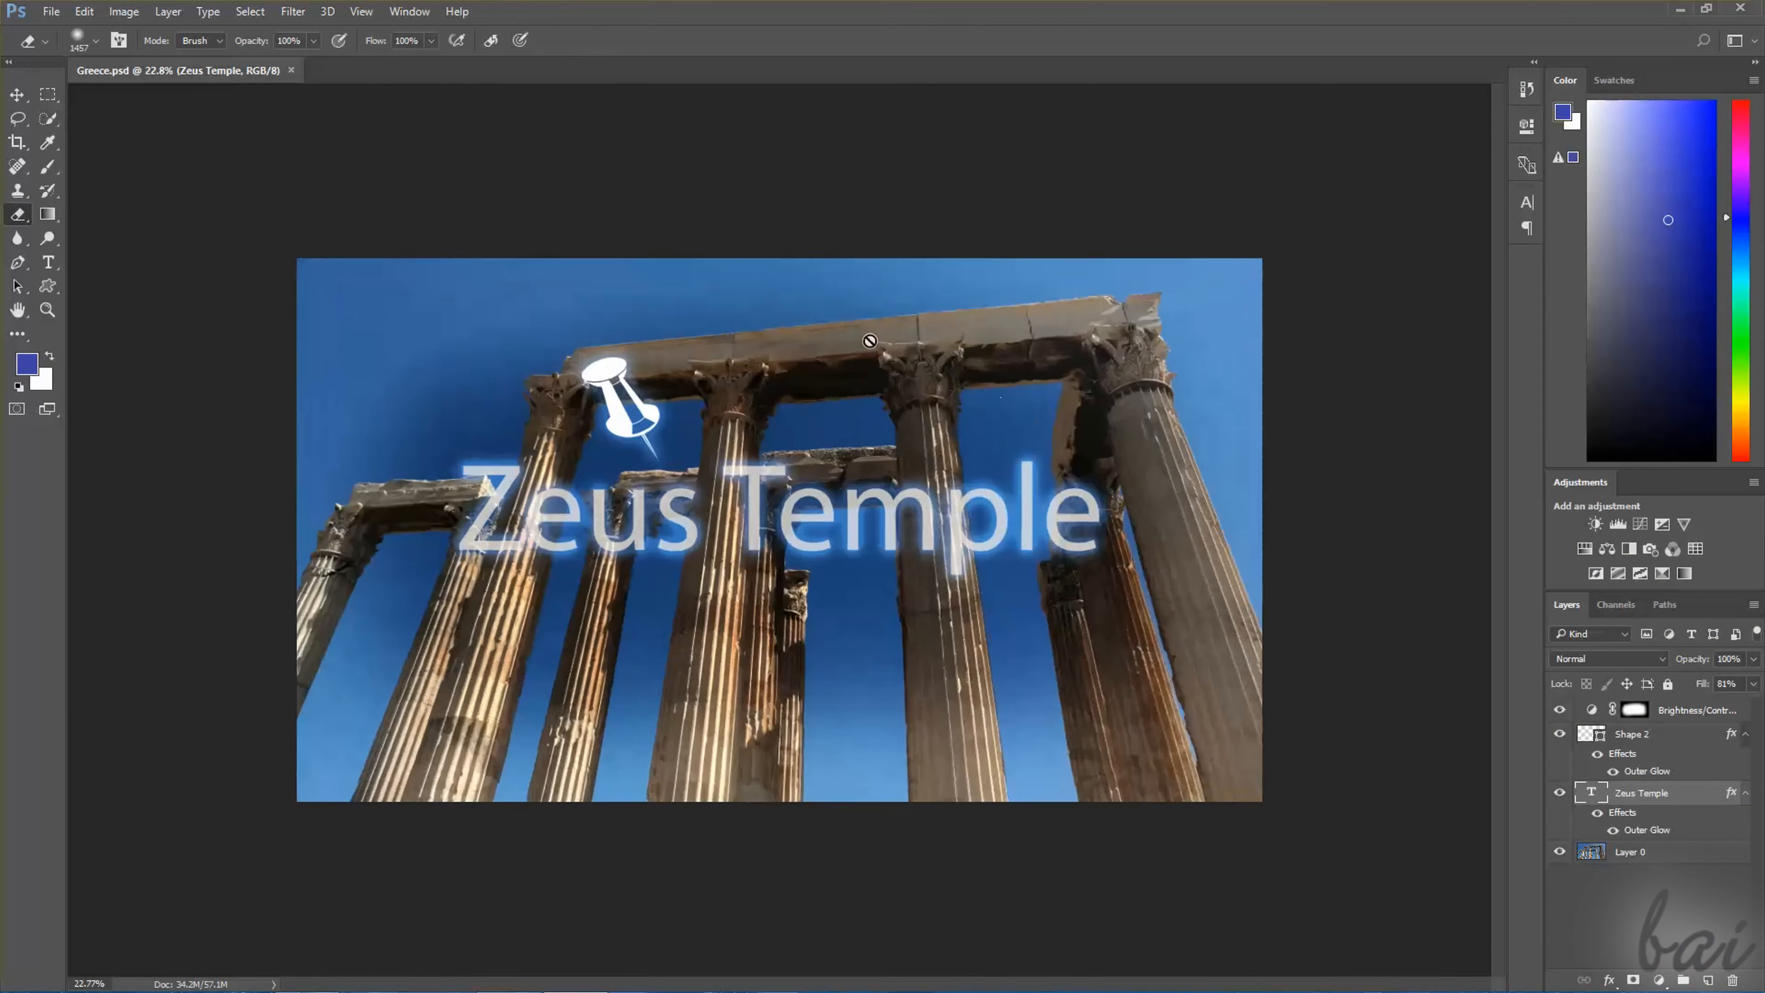
scroll(870, 341, up, 1)
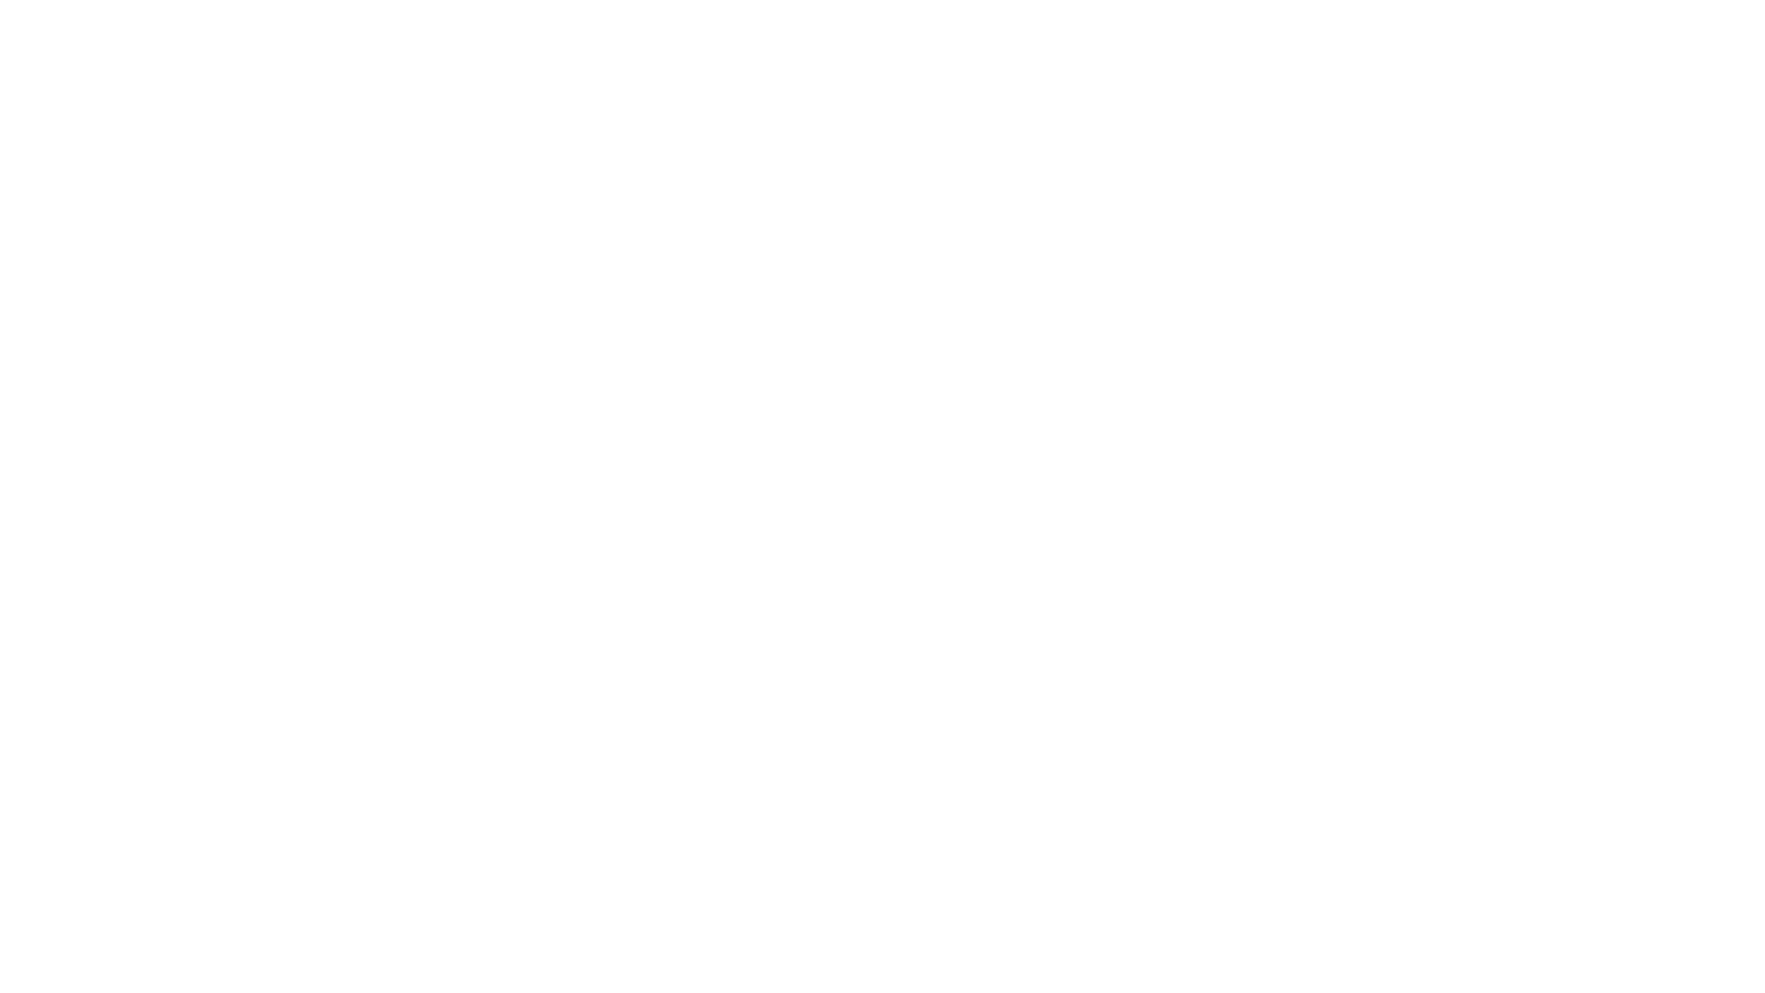